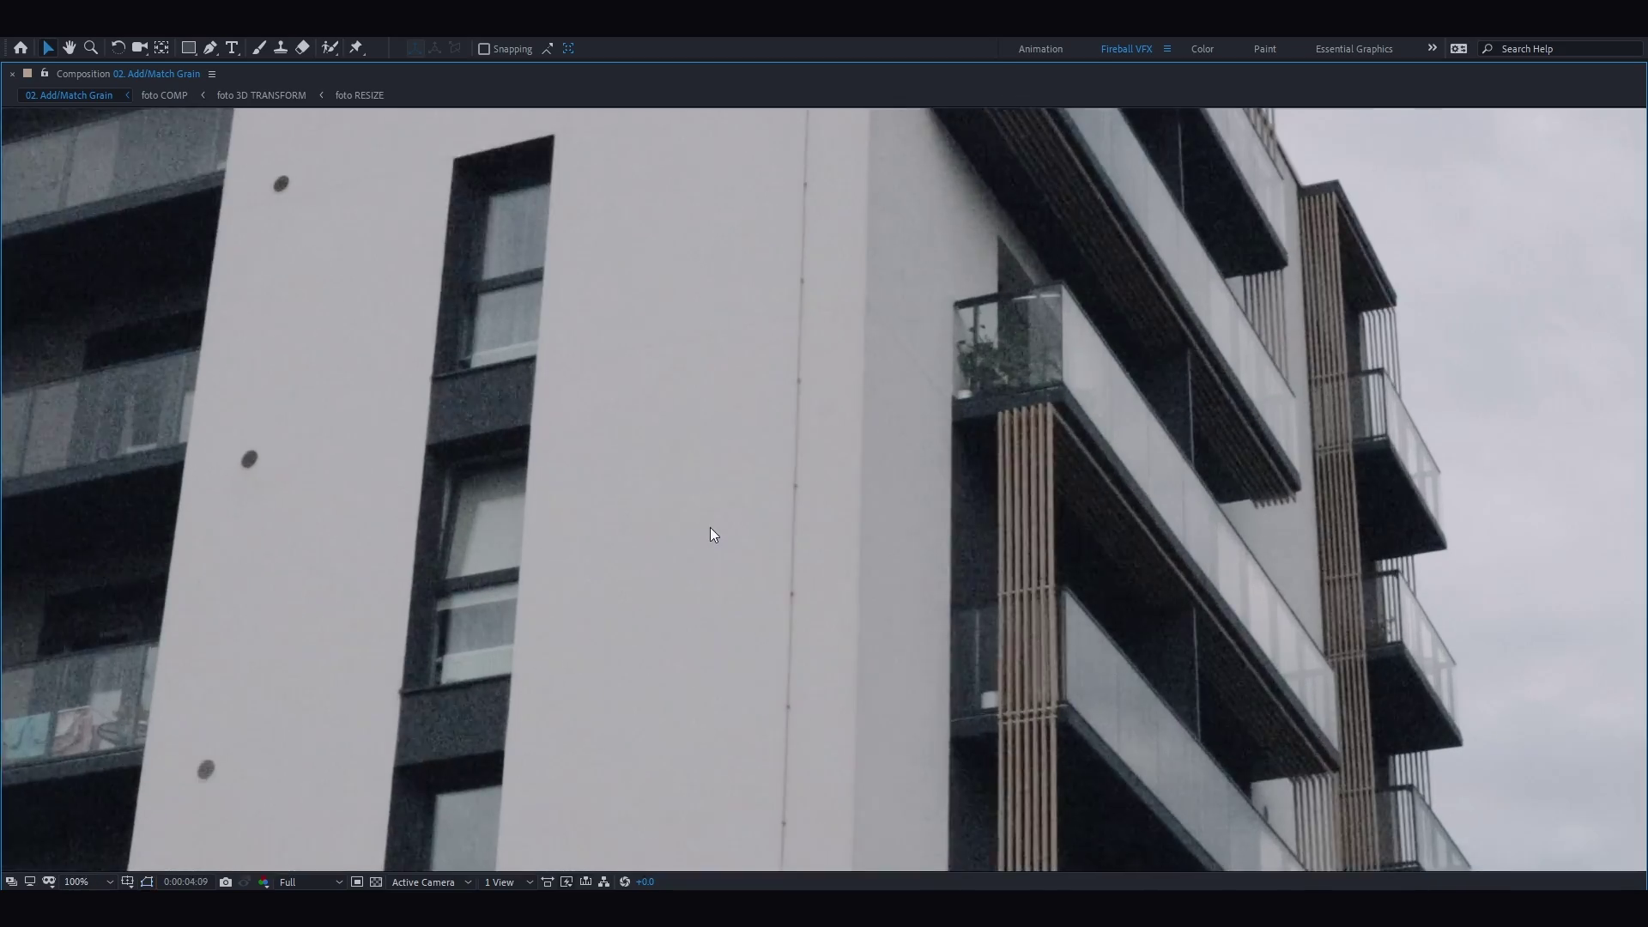
Hide the MVI_1972.MOV clip to compare the footage, and delete its layer from the composition
scroll(455, 399, up, 1)
key(grave)
click(11, 792)
key(space)
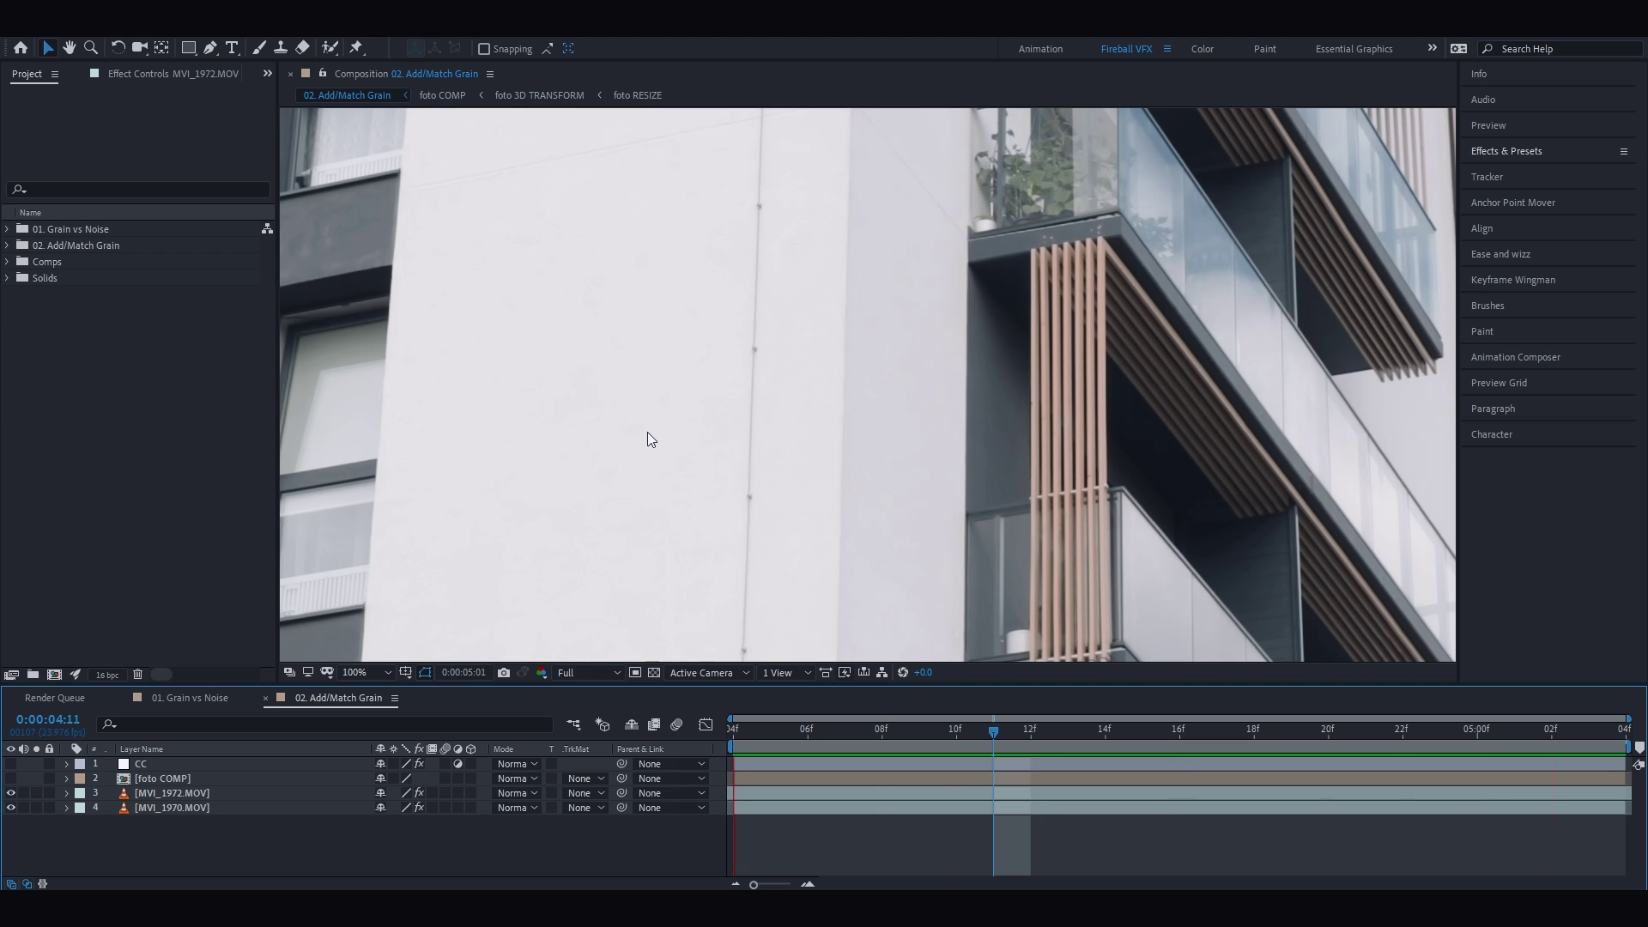
click(164, 792)
key(Delete)
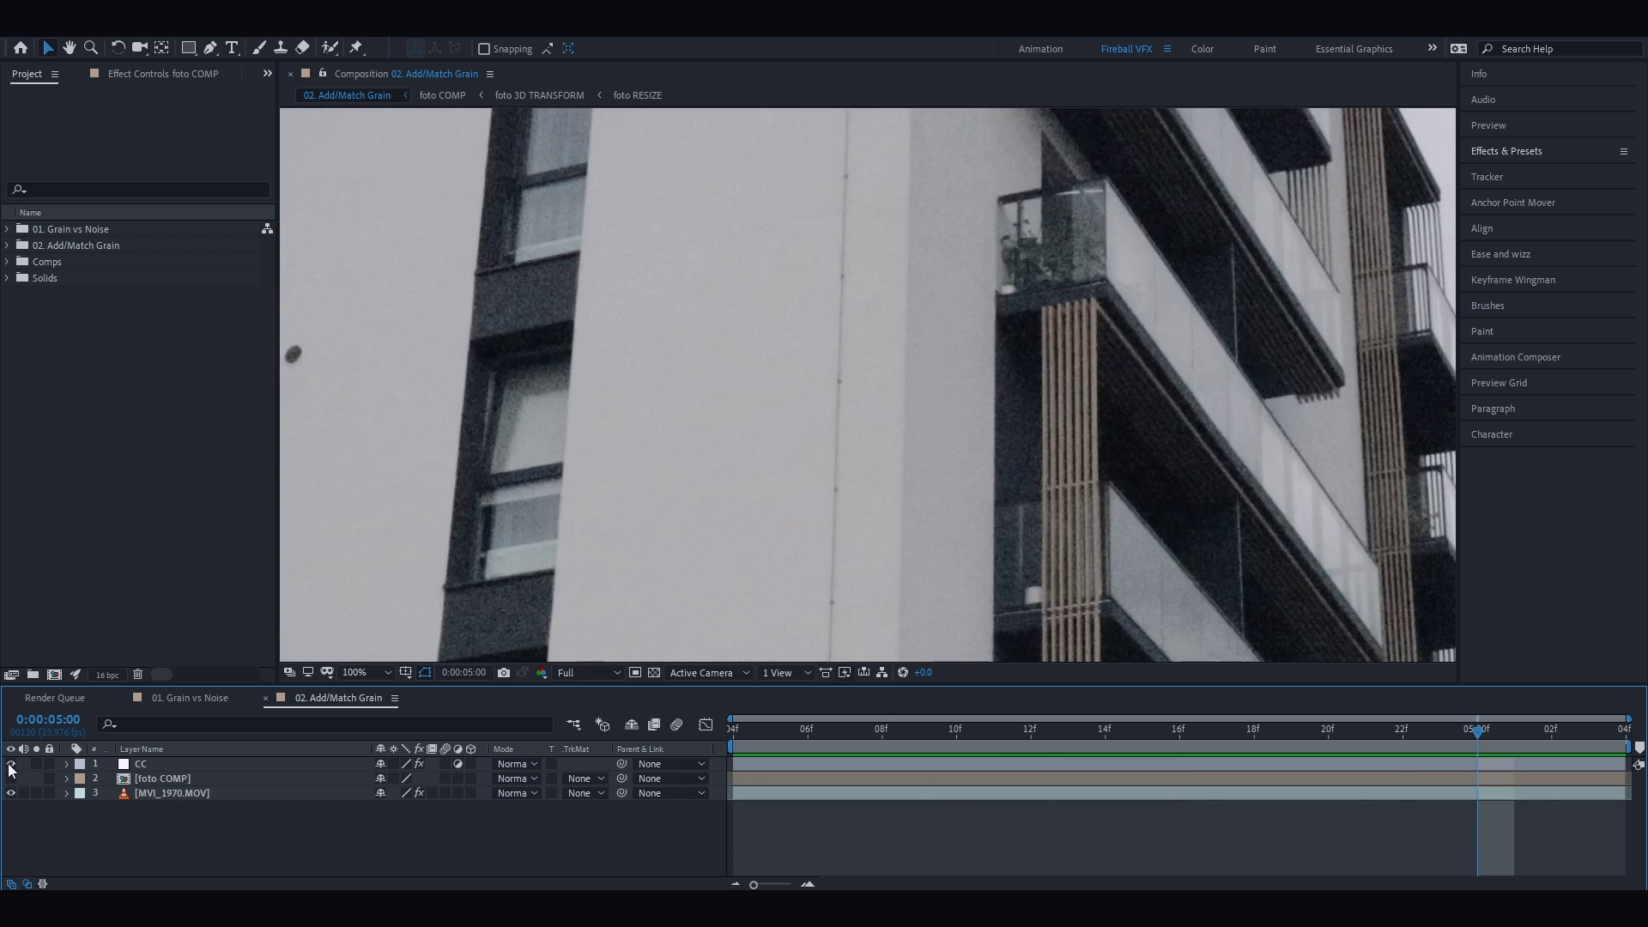
Play the remaining footage in a maximized viewer and make the foto COMP layer visible
key(space)
key(grave)
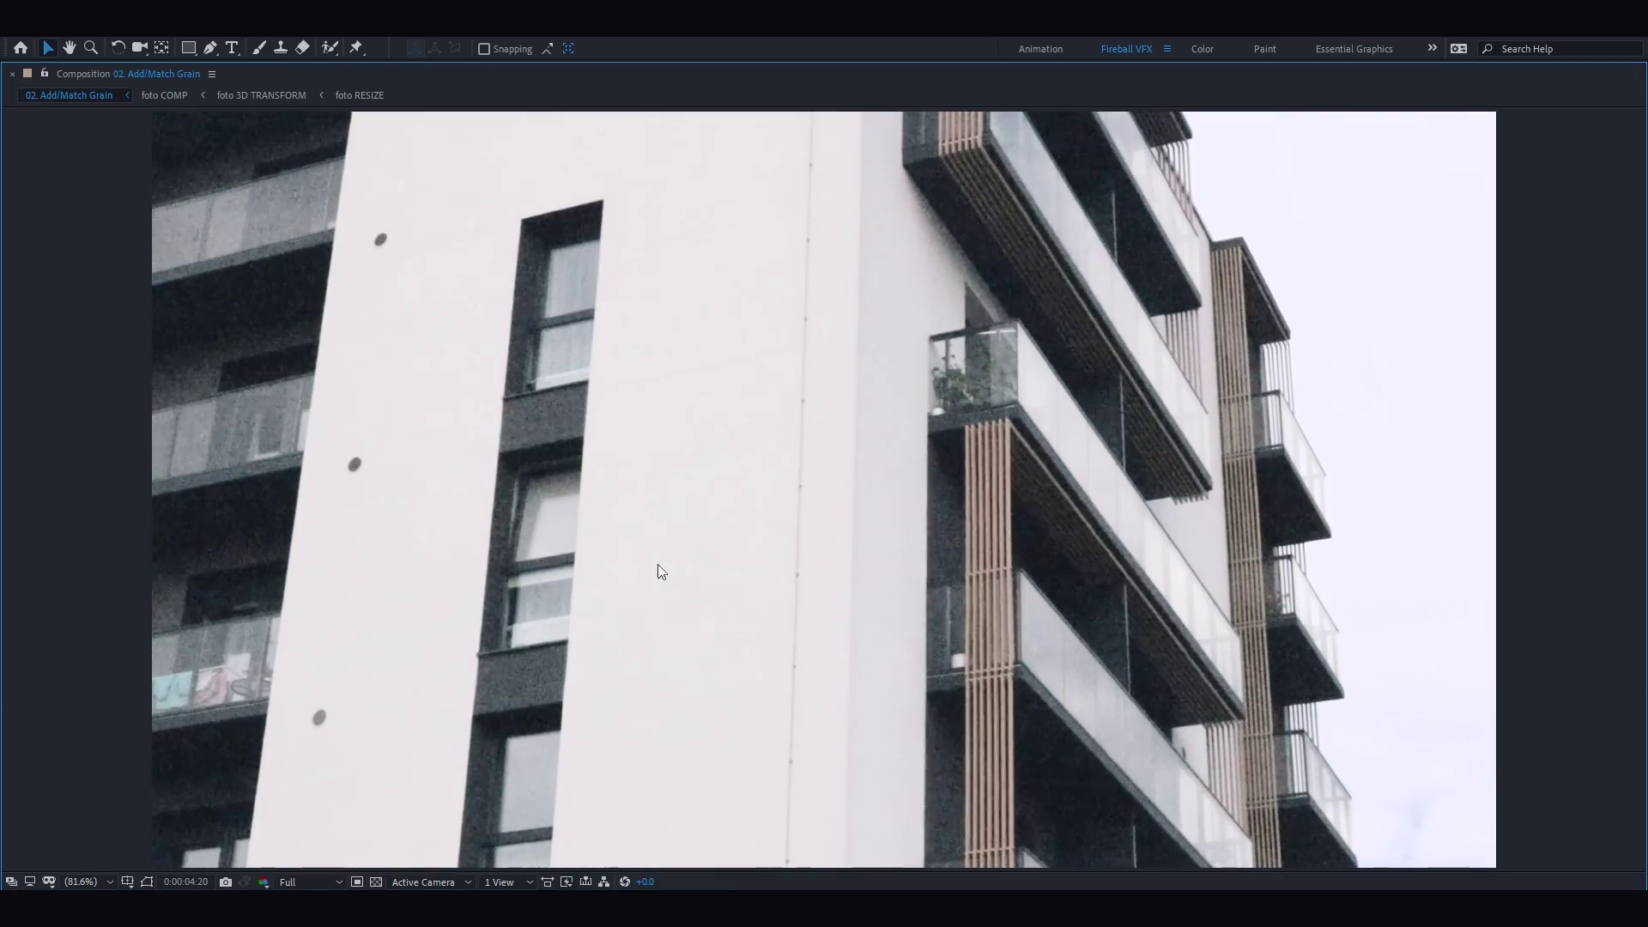
key(grave)
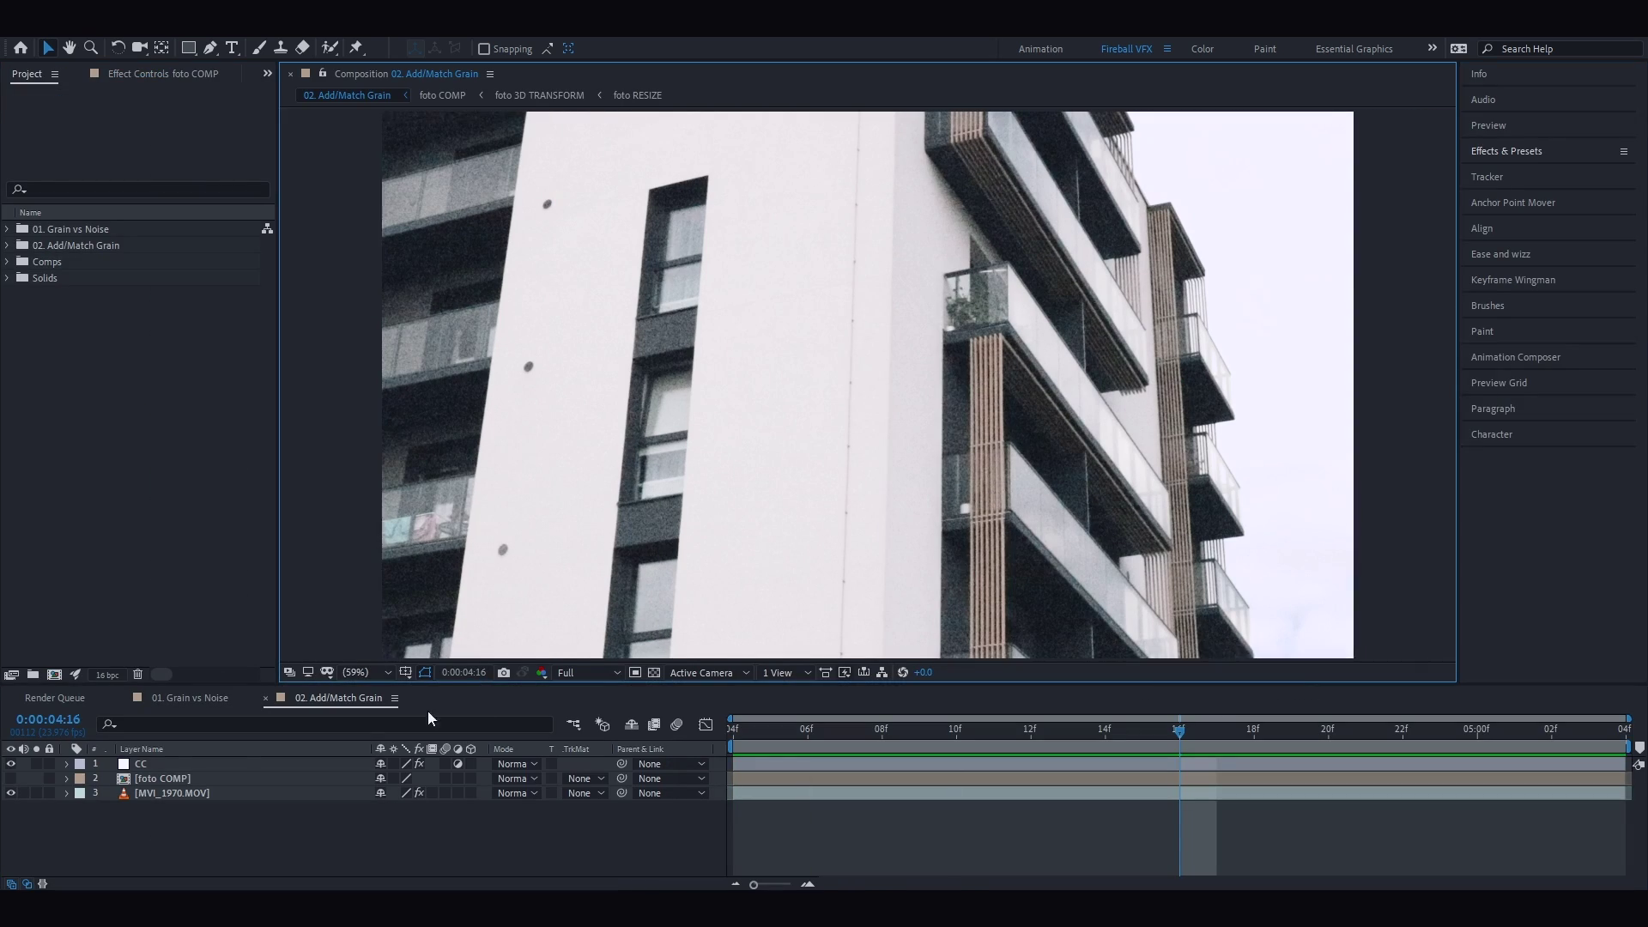
click(11, 778)
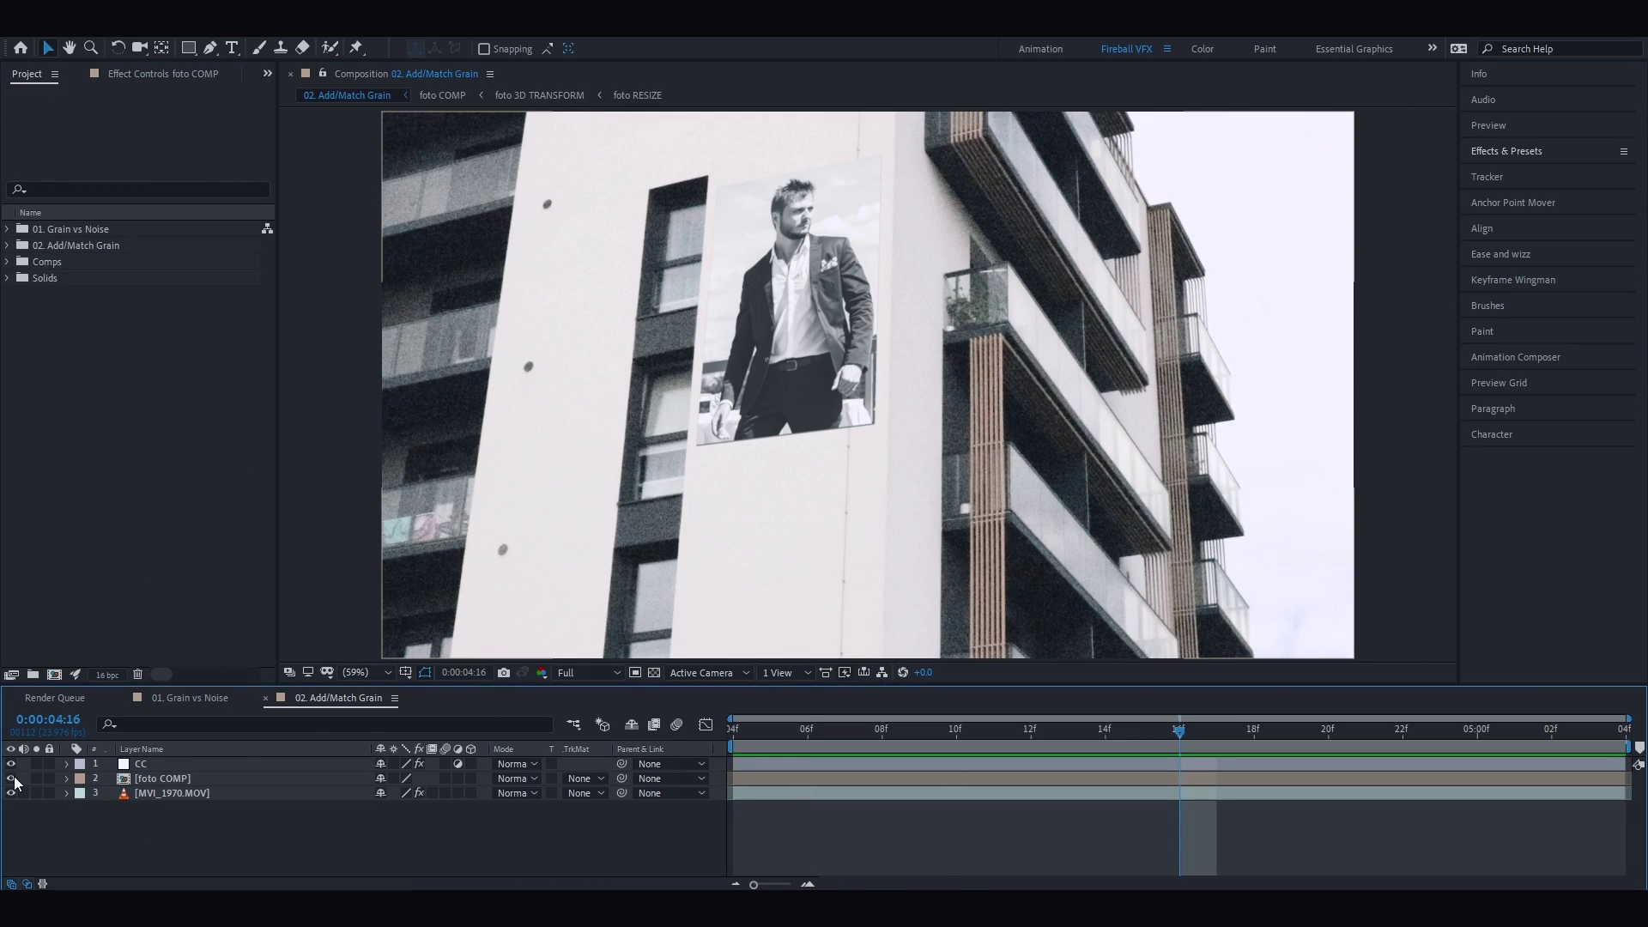
Play the composition at 200% around the poster to compare its grain with the surrounding building footage
key(period)
key(period)
key(period)
drag(640, 438, 1023, 429)
key(space)
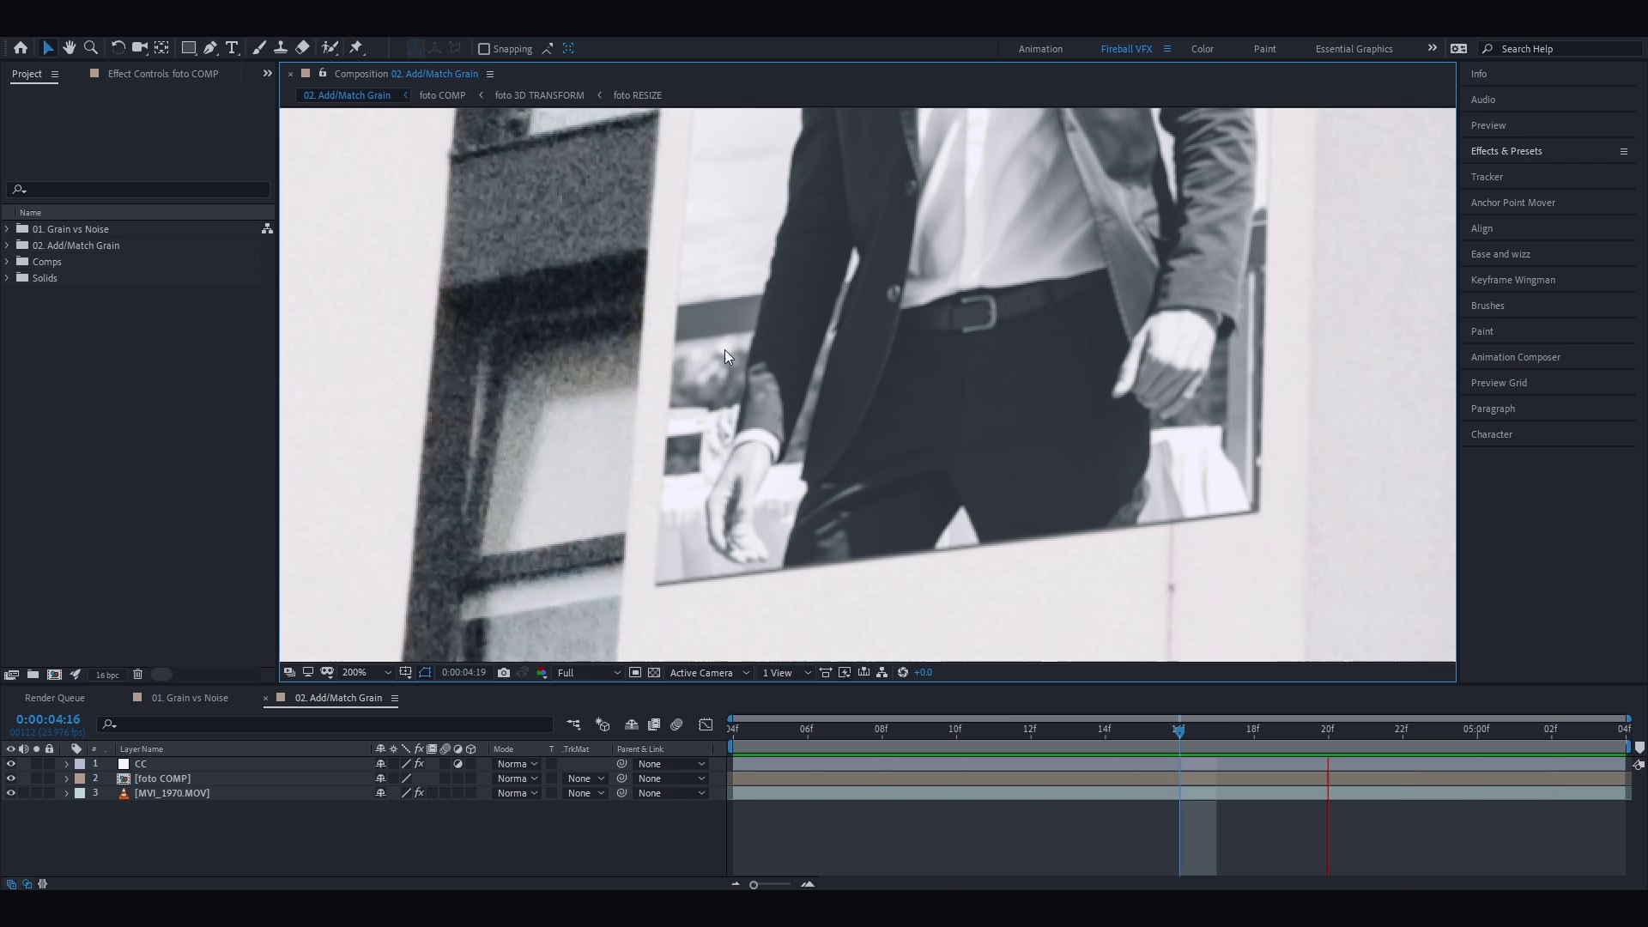
click(706, 399)
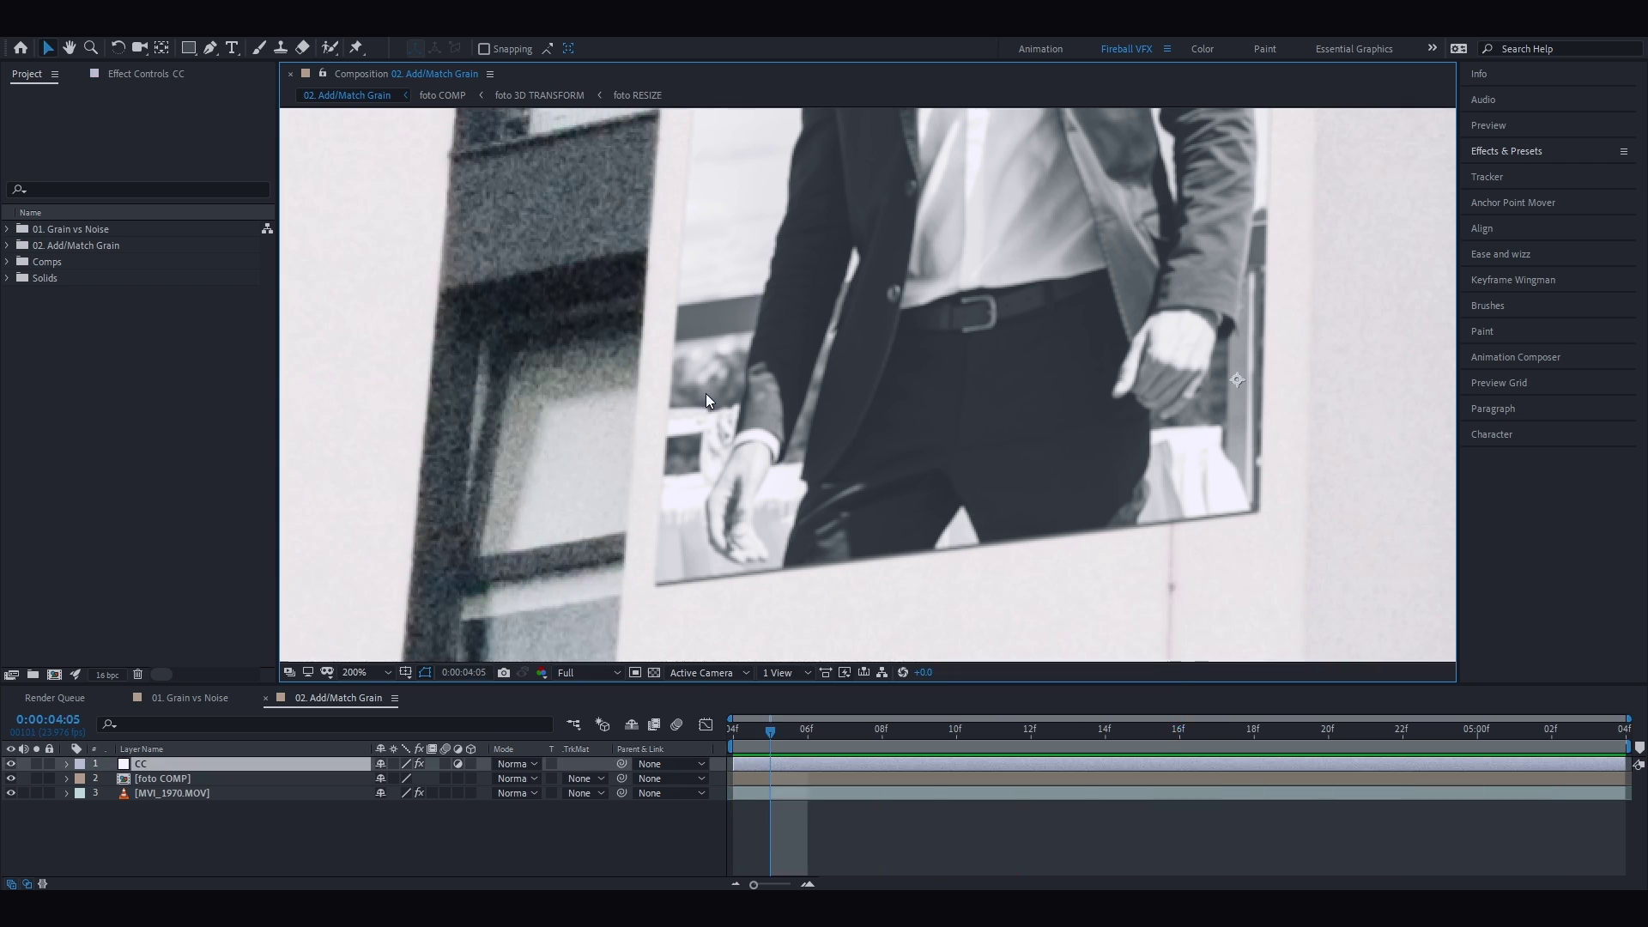
key(grave)
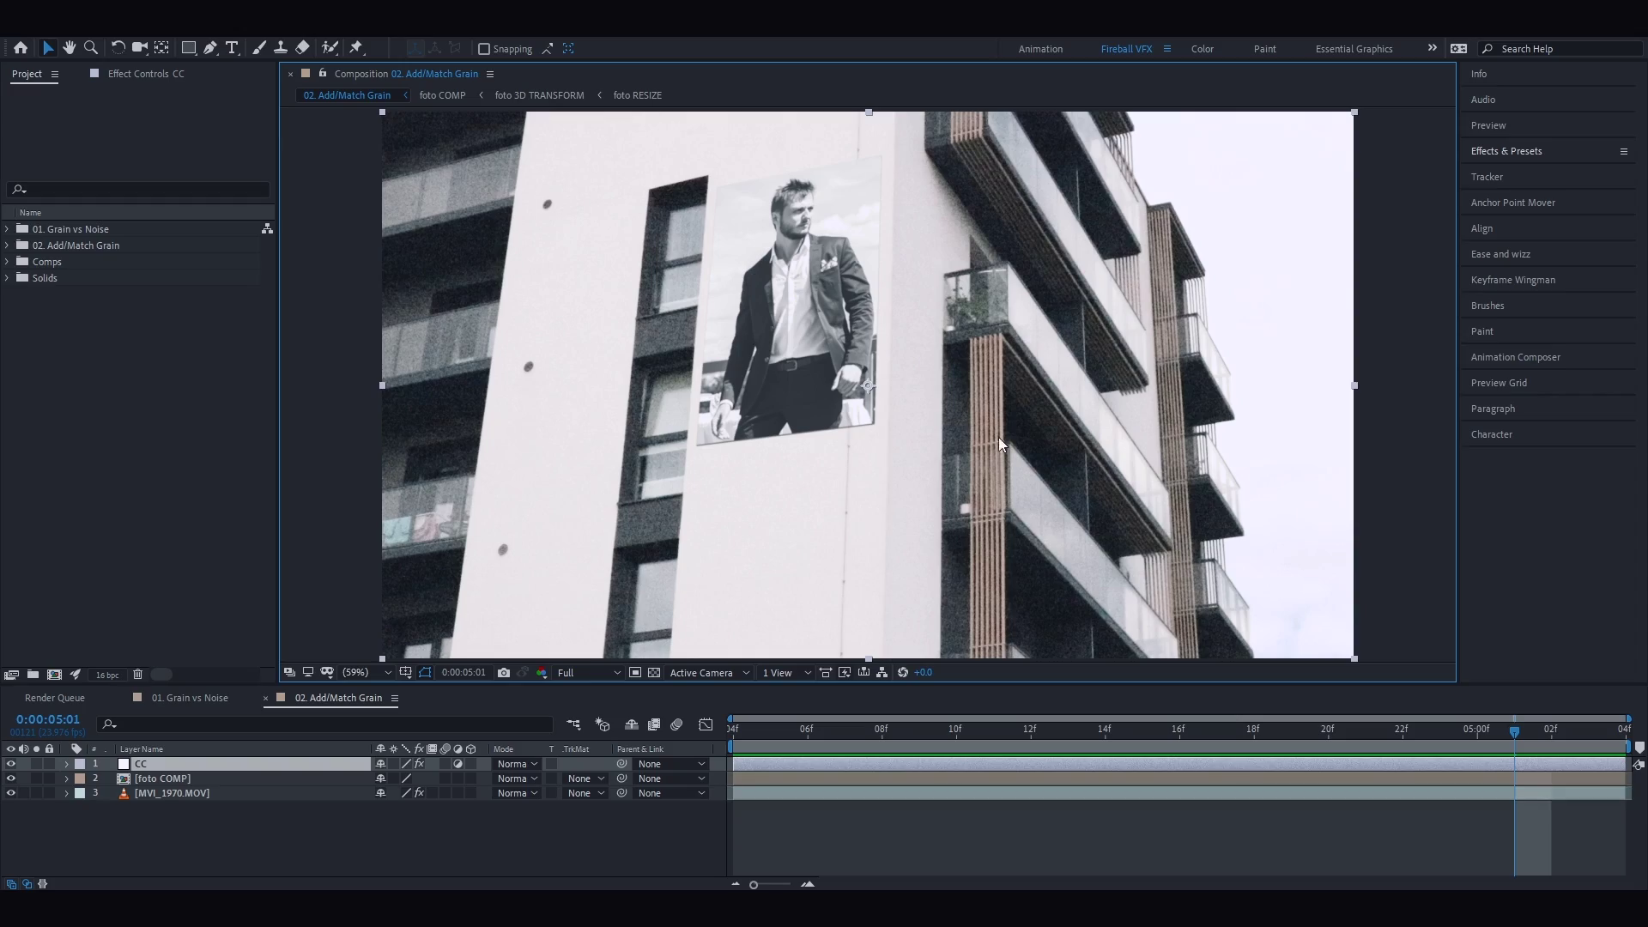
Apply the Add Grain effect to the foto COMP layer and play the result close up
click(1515, 154)
key(ctrl+f)
text(add grain)
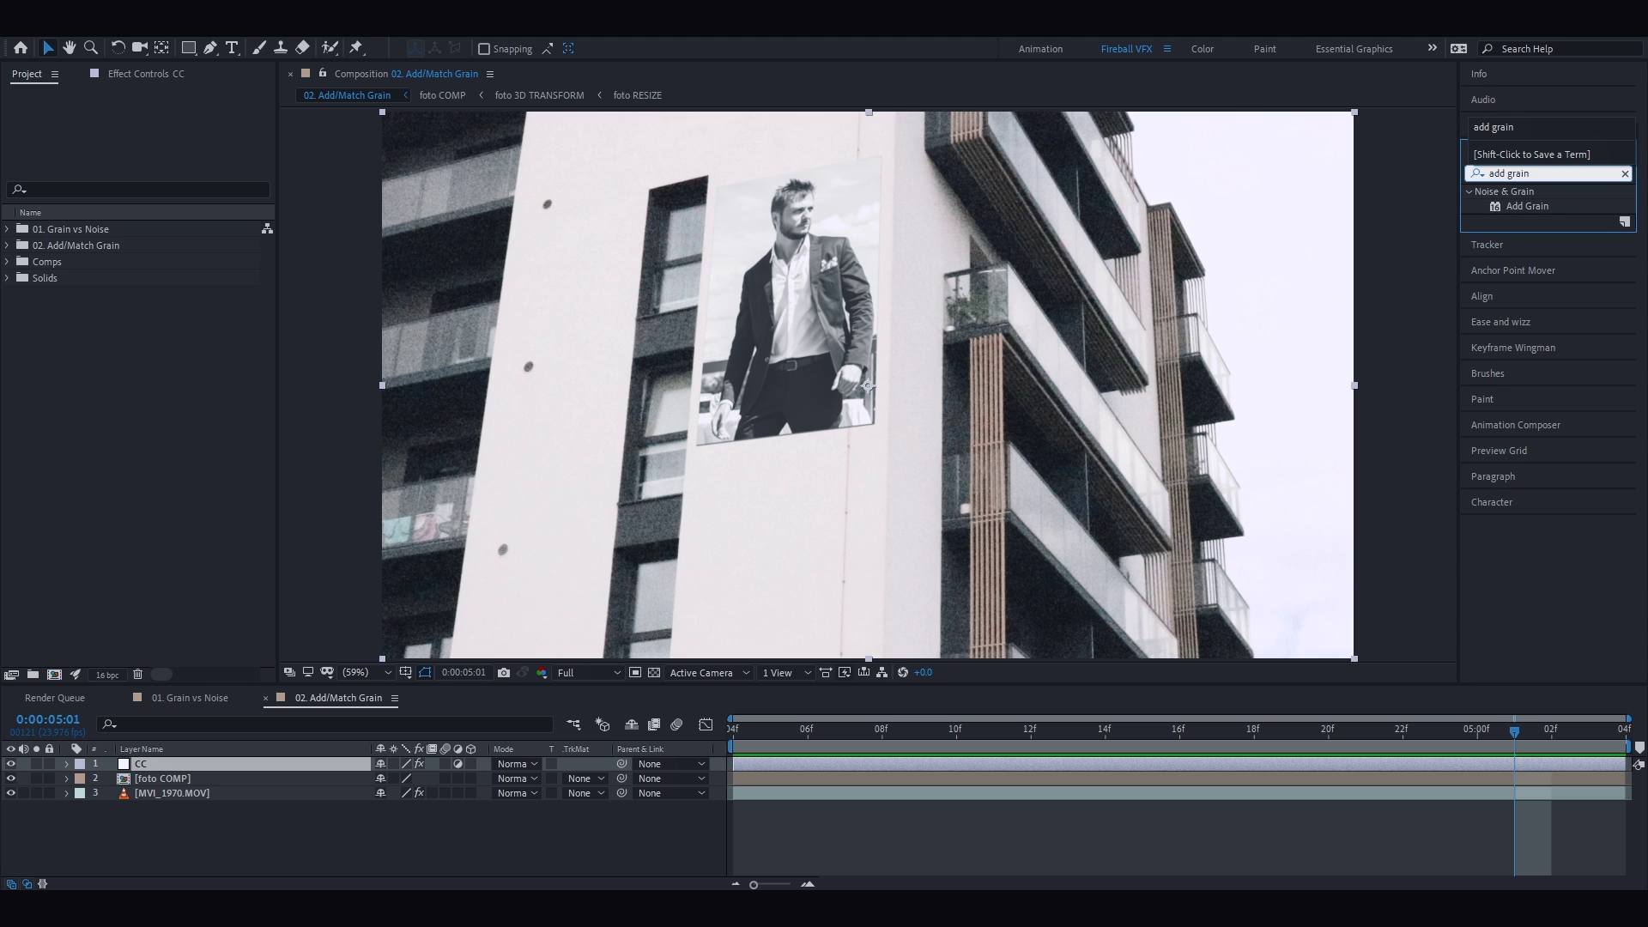
drag(1534, 201, 234, 779)
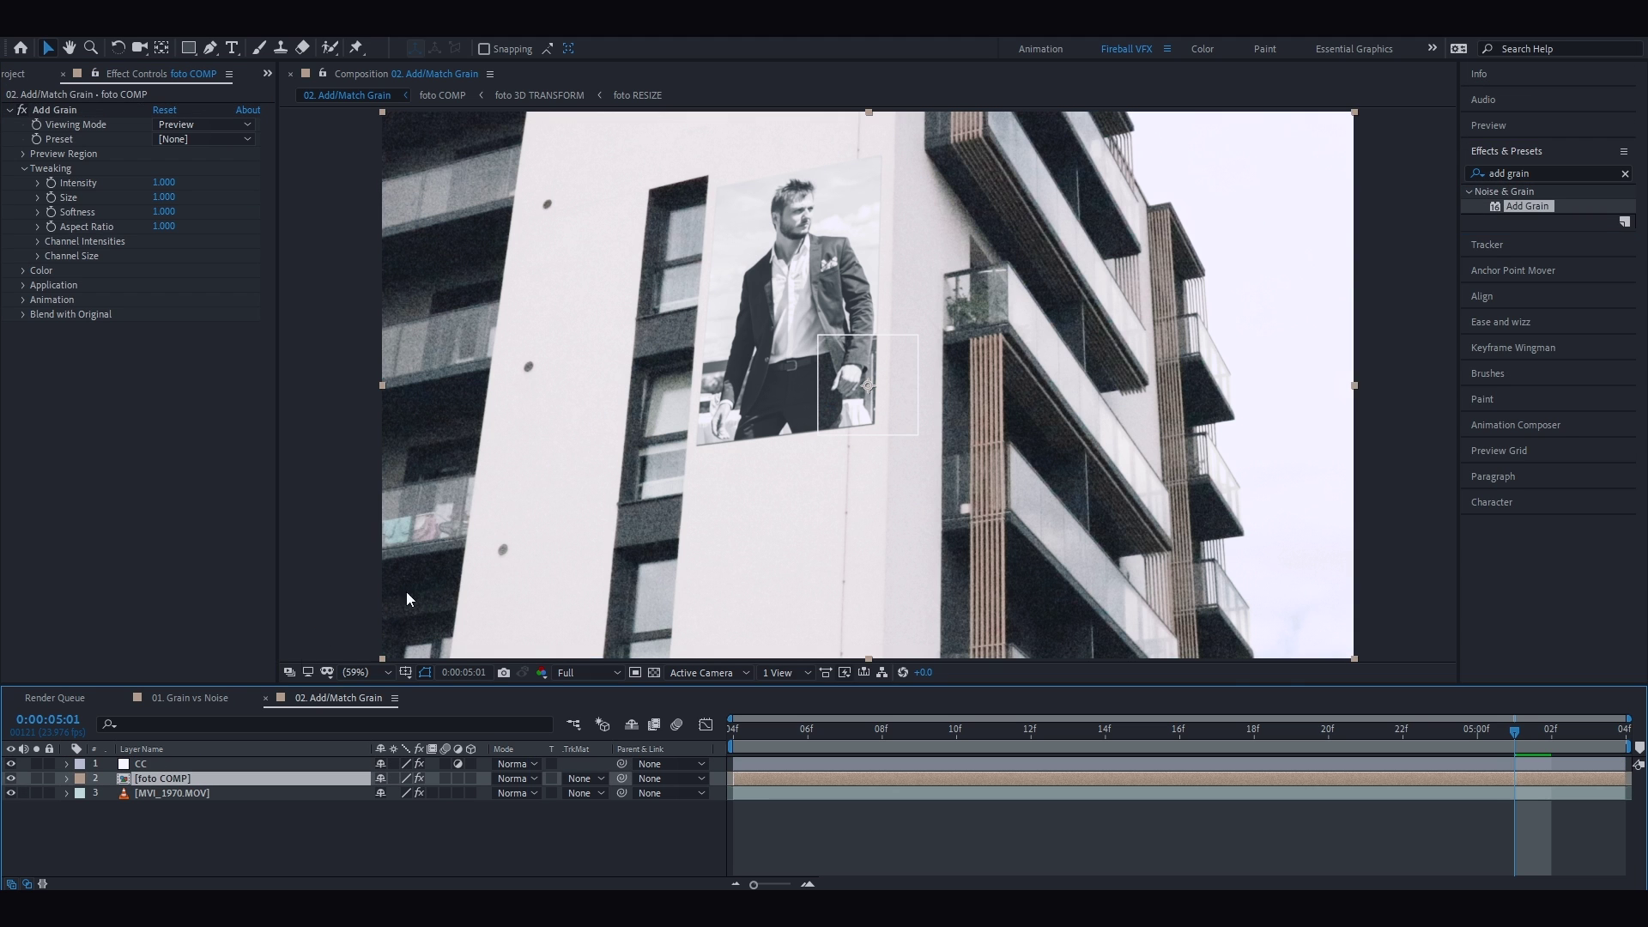
scroll(831, 405, up, 4)
key(space)
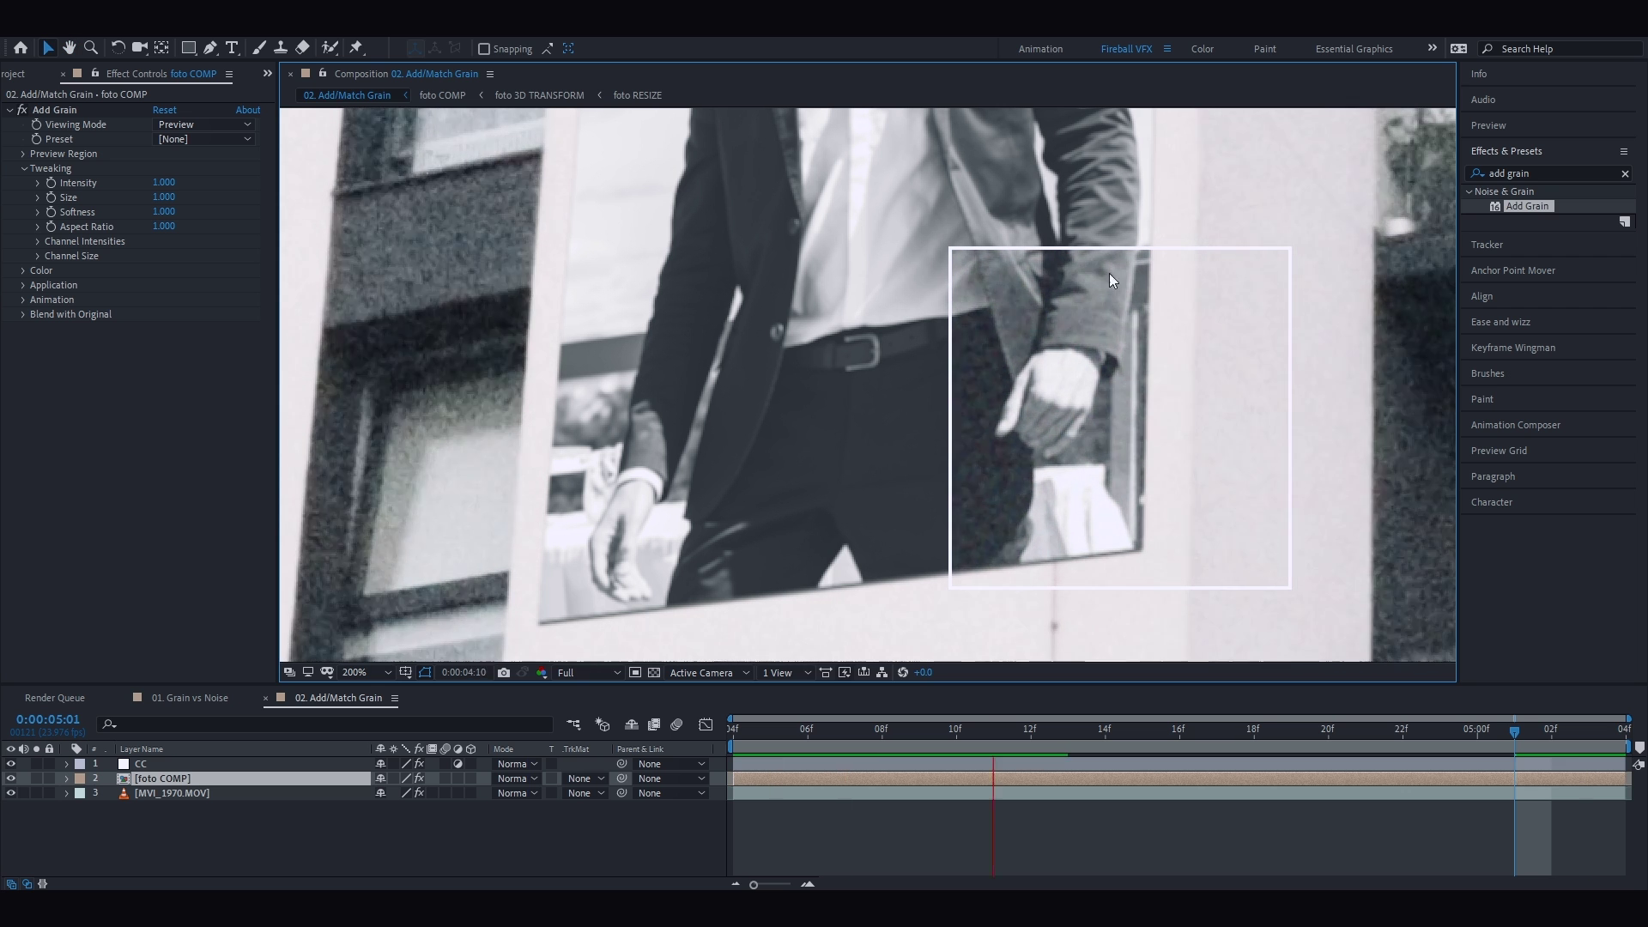
Set the grain preview region's center to 796, 458, width to 277 and height to 122, with a dark red box
click(25, 153)
drag(194, 171, 117, 173)
drag(219, 166, 128, 199)
click(157, 212)
click(158, 213)
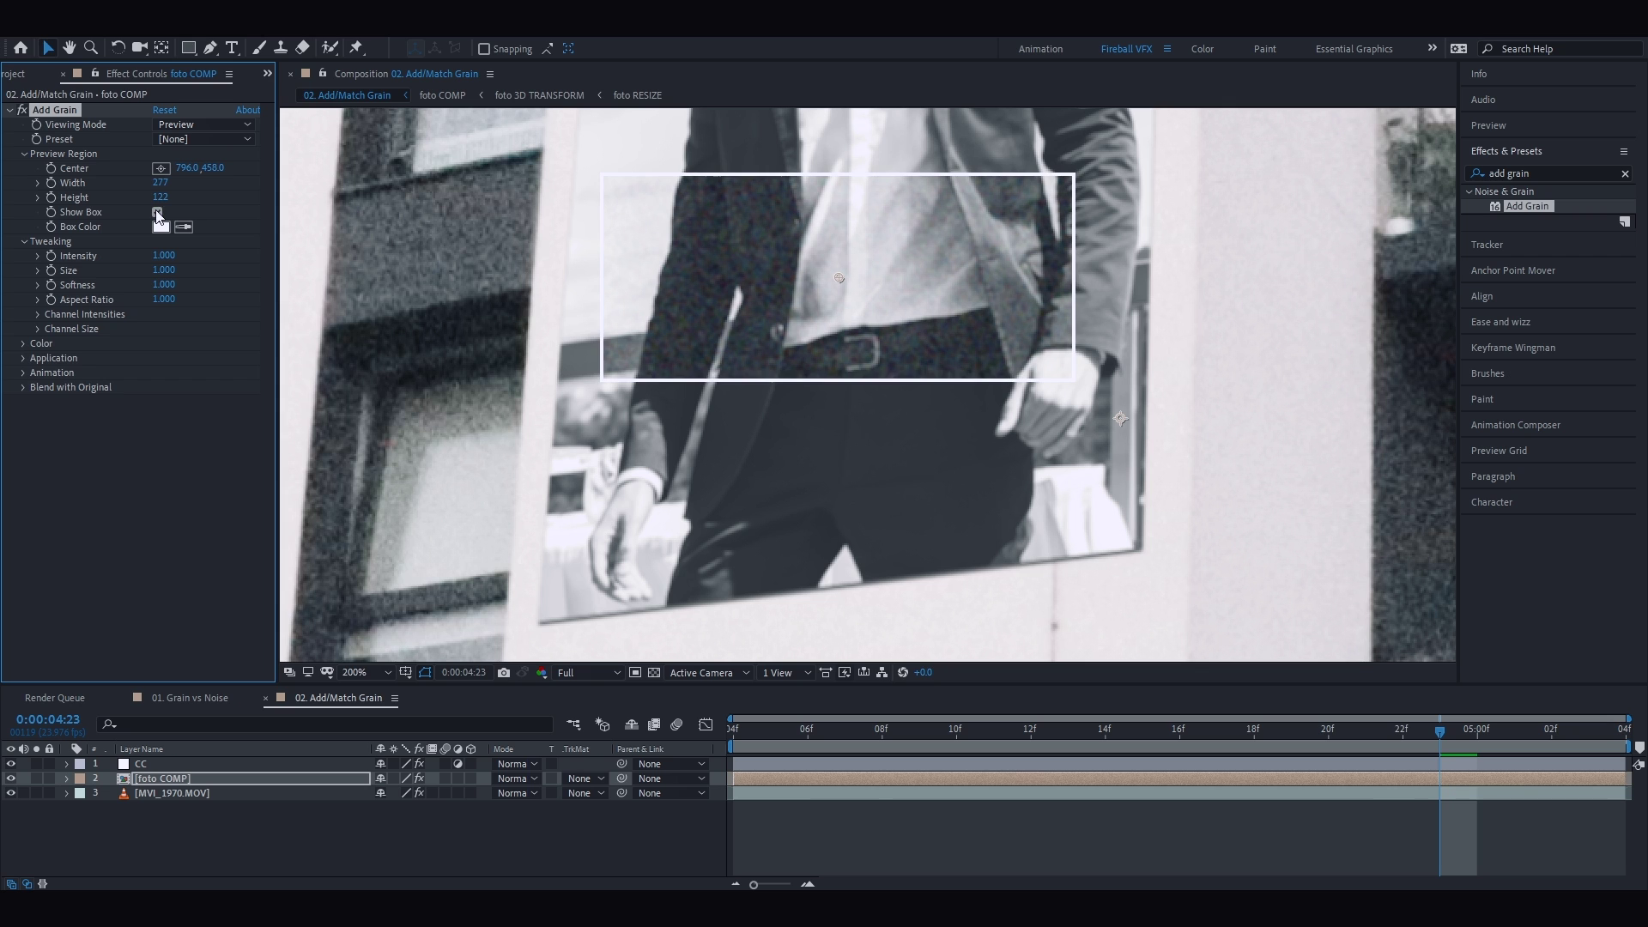
click(160, 227)
click(265, 393)
click(420, 395)
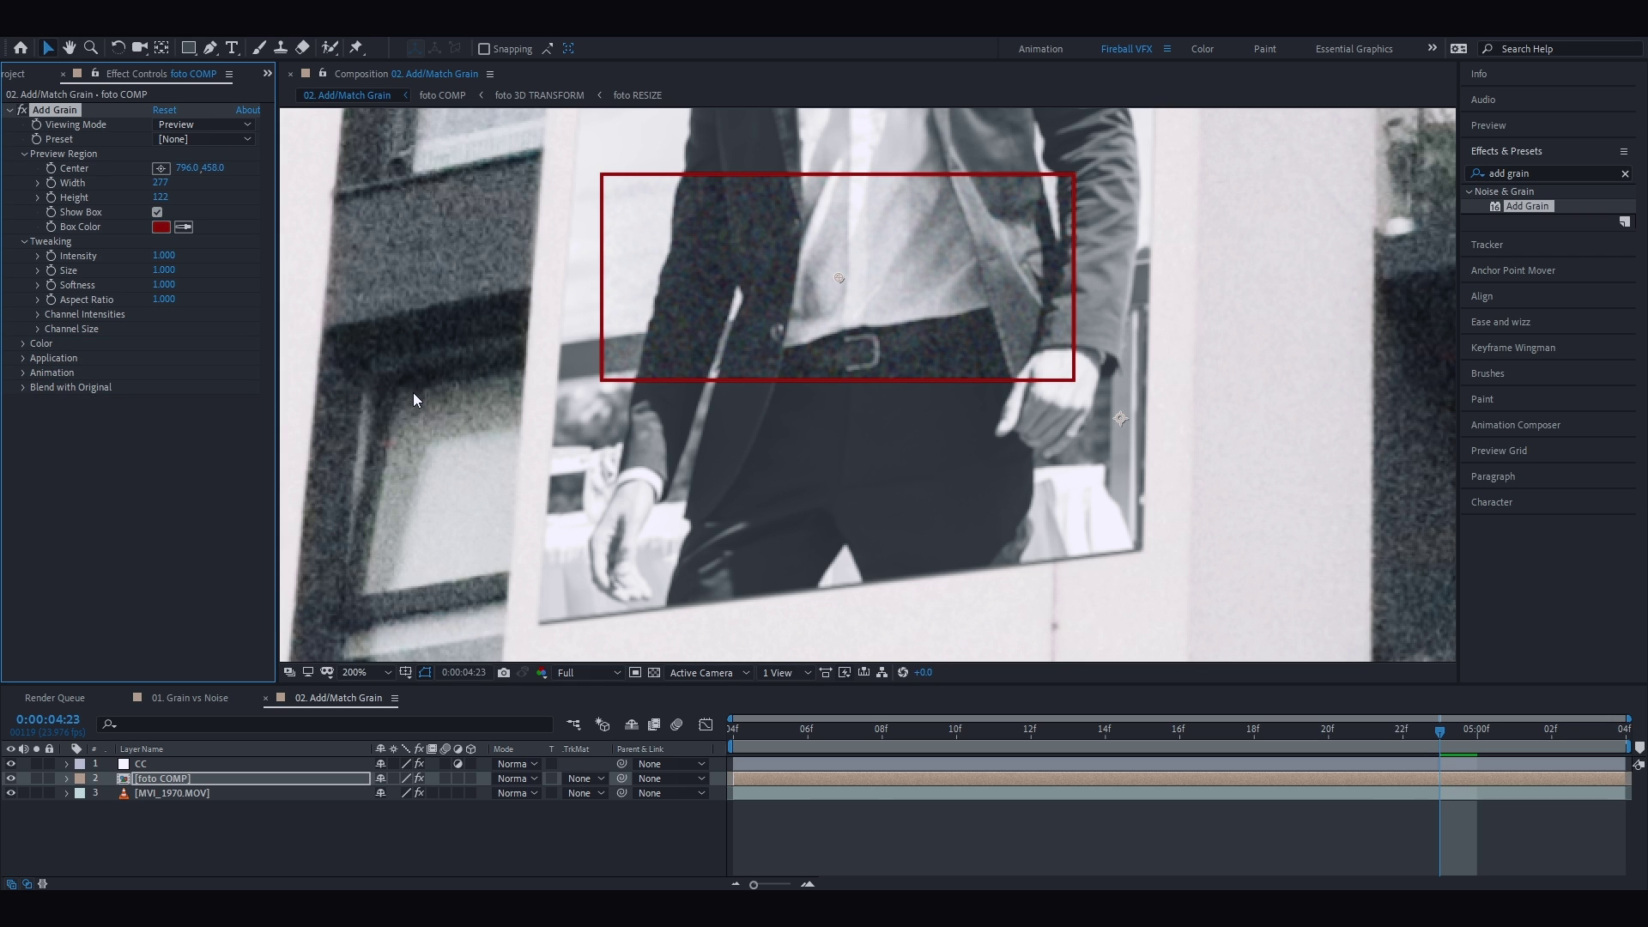
Set the Add Grain Viewing Mode to Final Output and play the composition
click(240, 125)
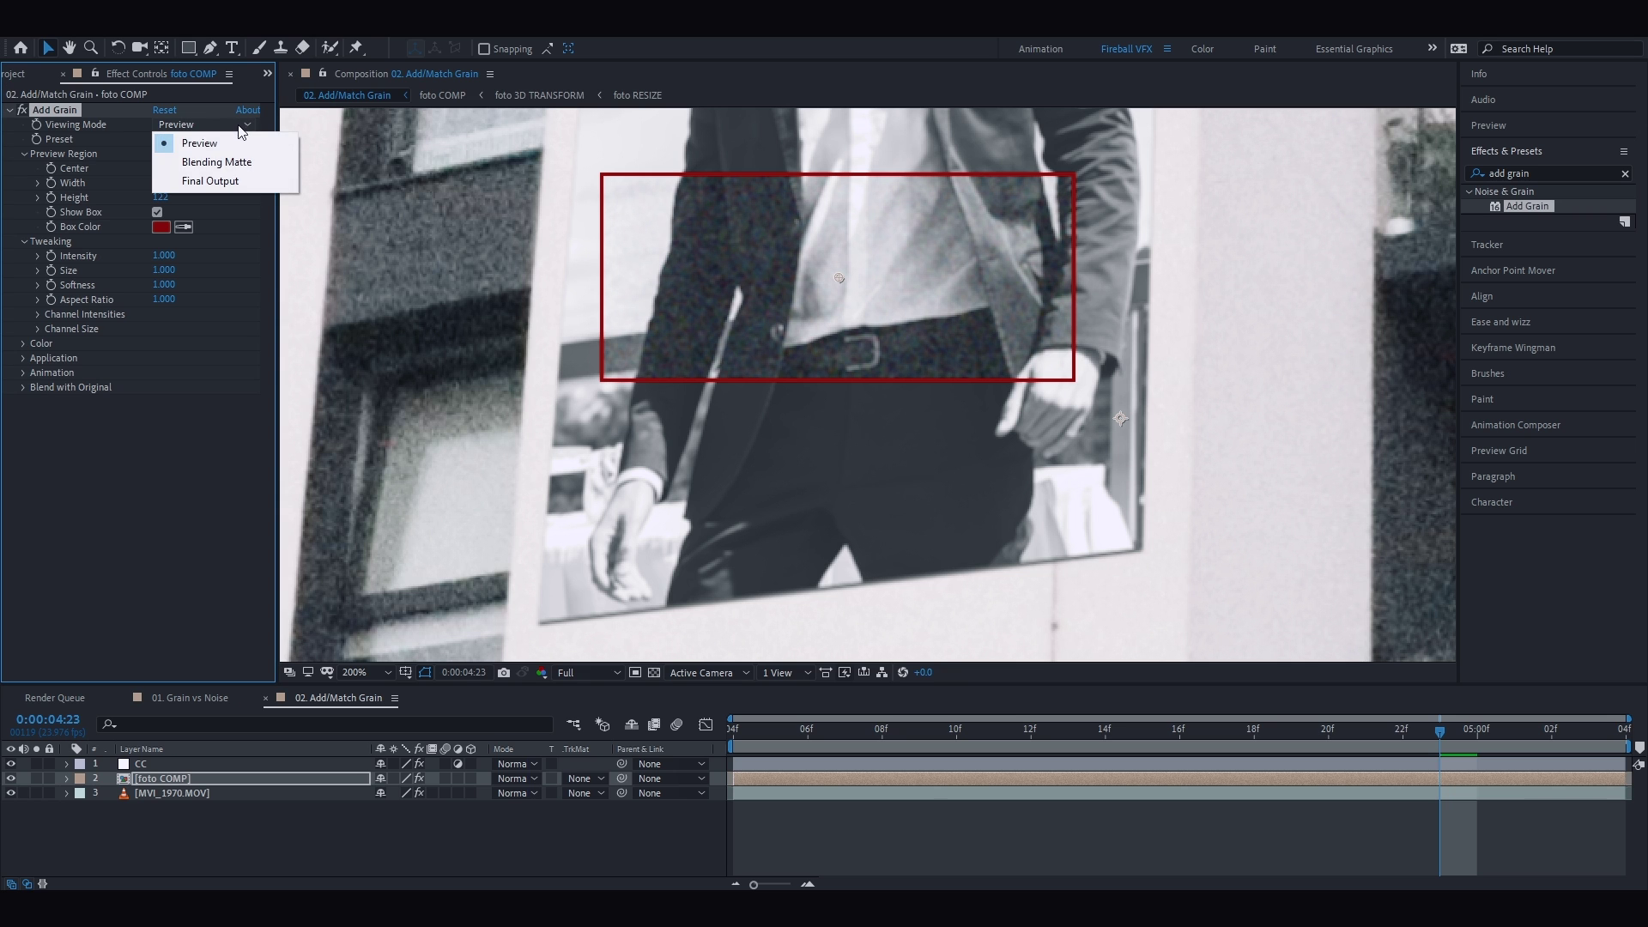
click(219, 180)
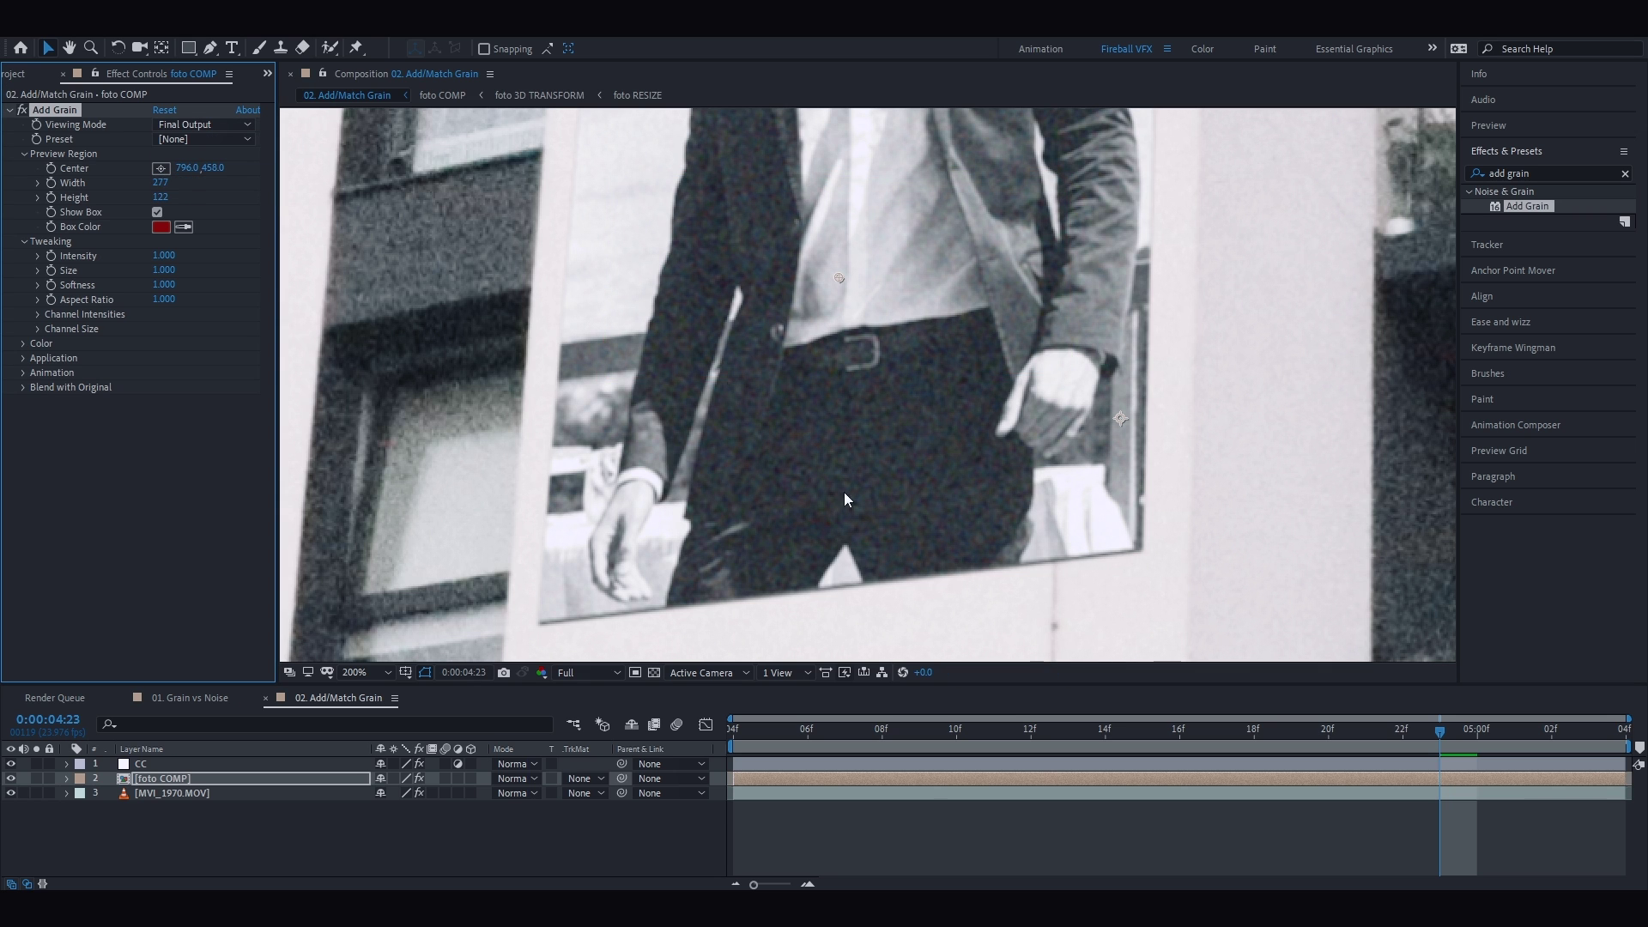
key(slash)
key(space)
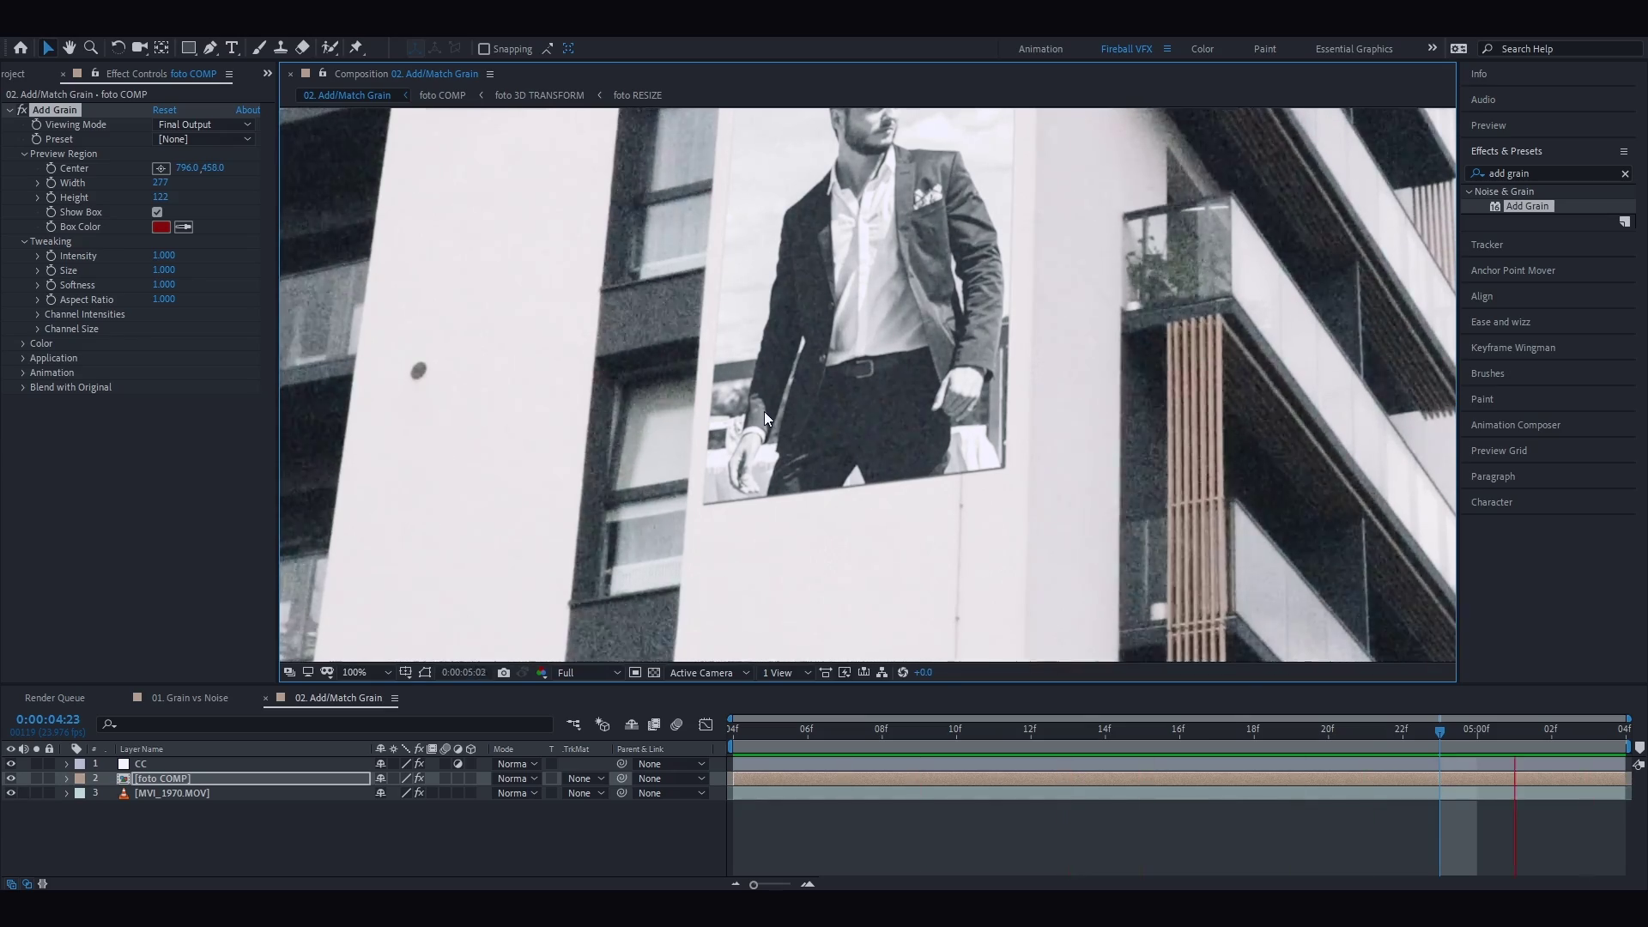
Try a grain Softness of 0.9 and Size of 0.9 on the poster at 400% magnification
key(period)
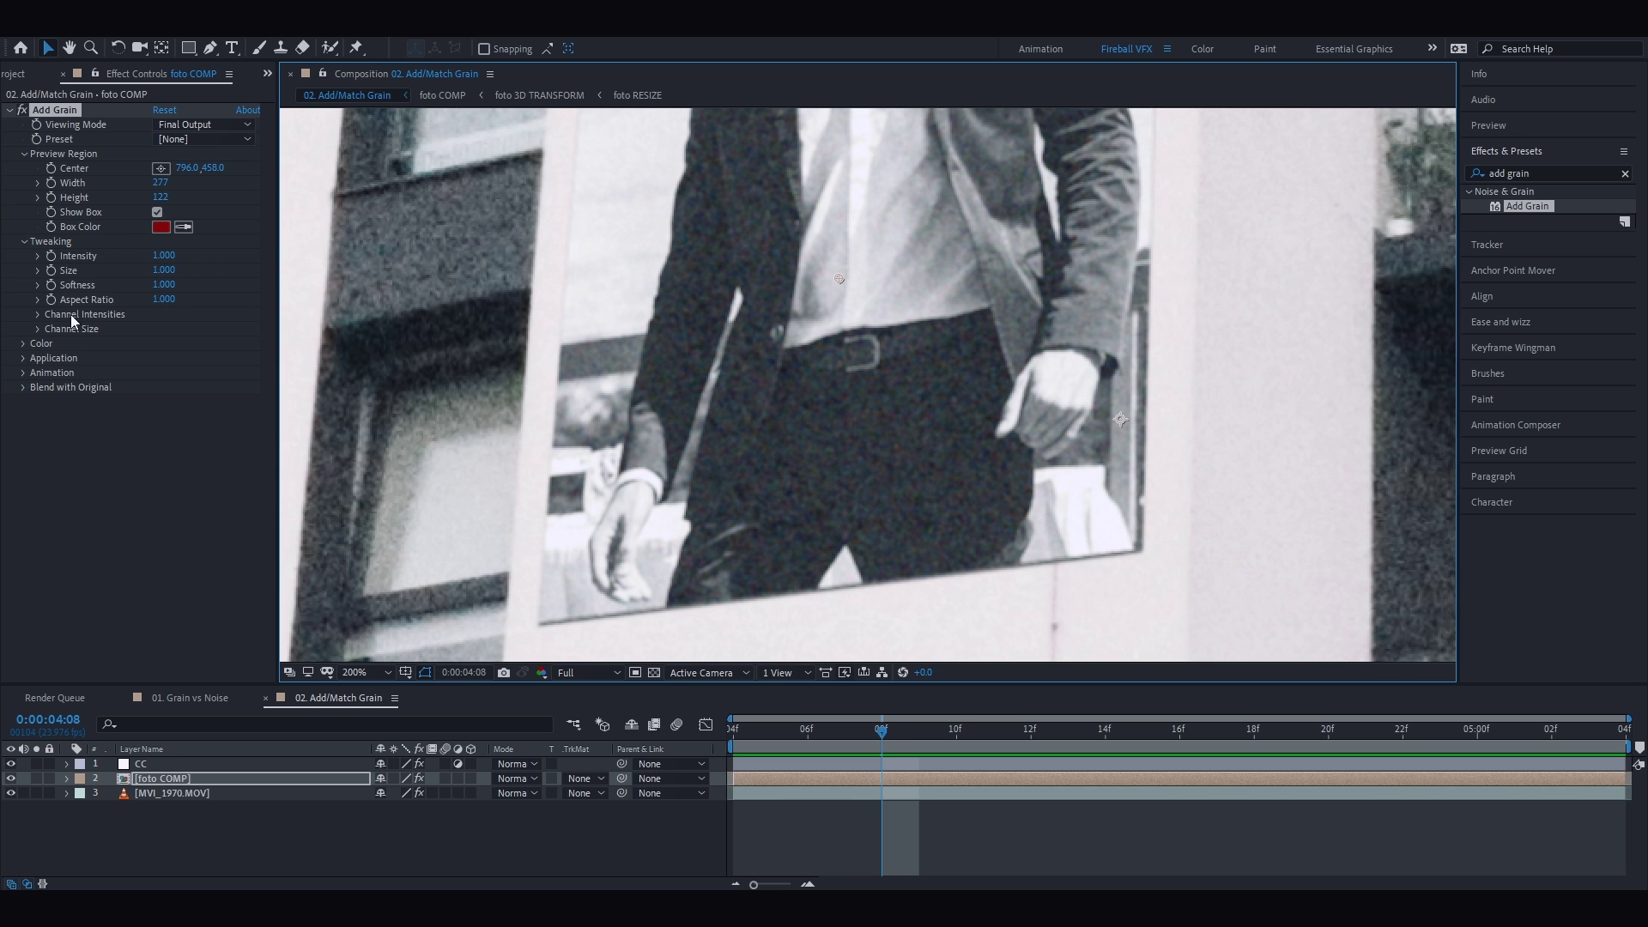
scroll(796, 381, up, 1)
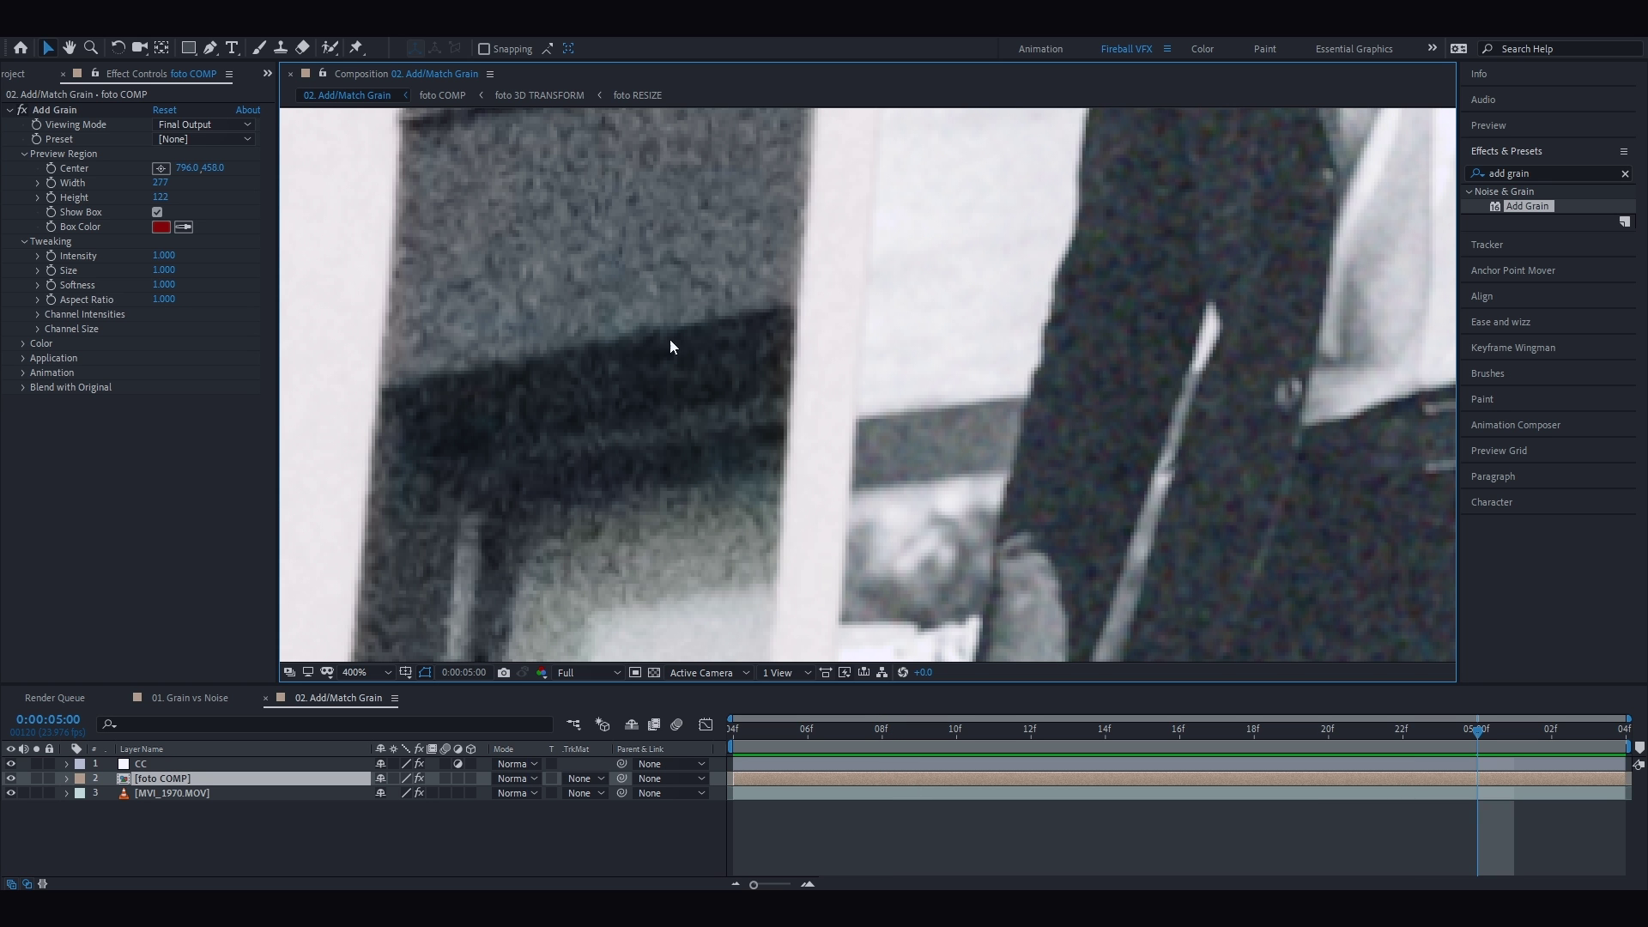
click(164, 284)
text(0.9)
key(Return)
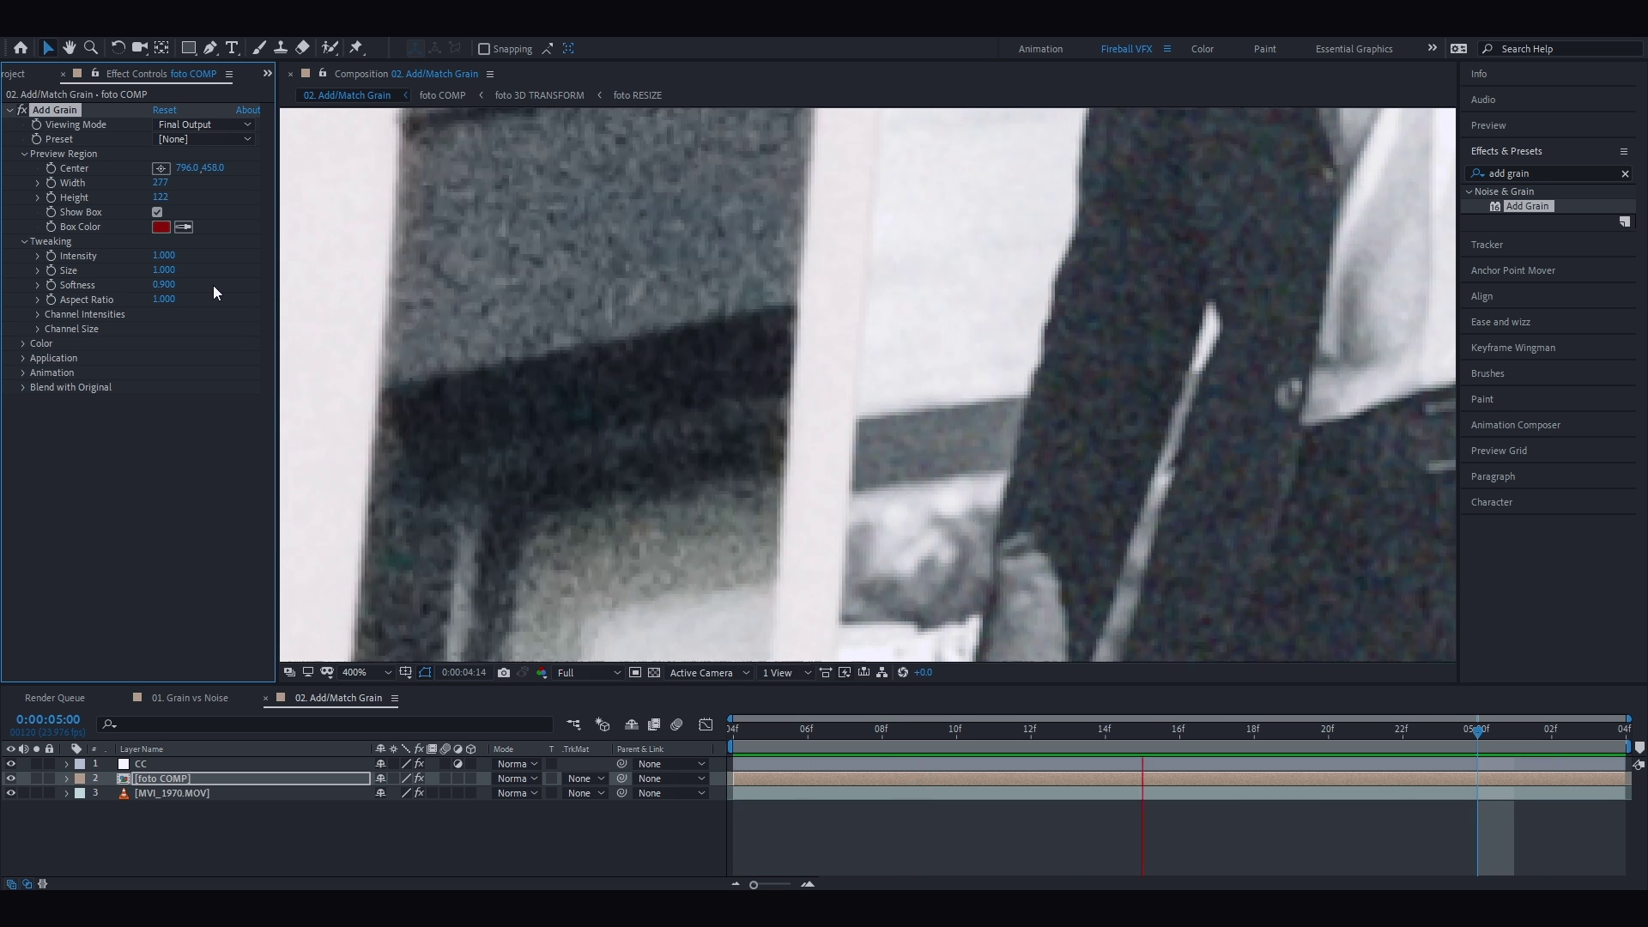
click(164, 269)
text(0.9)
key(Return)
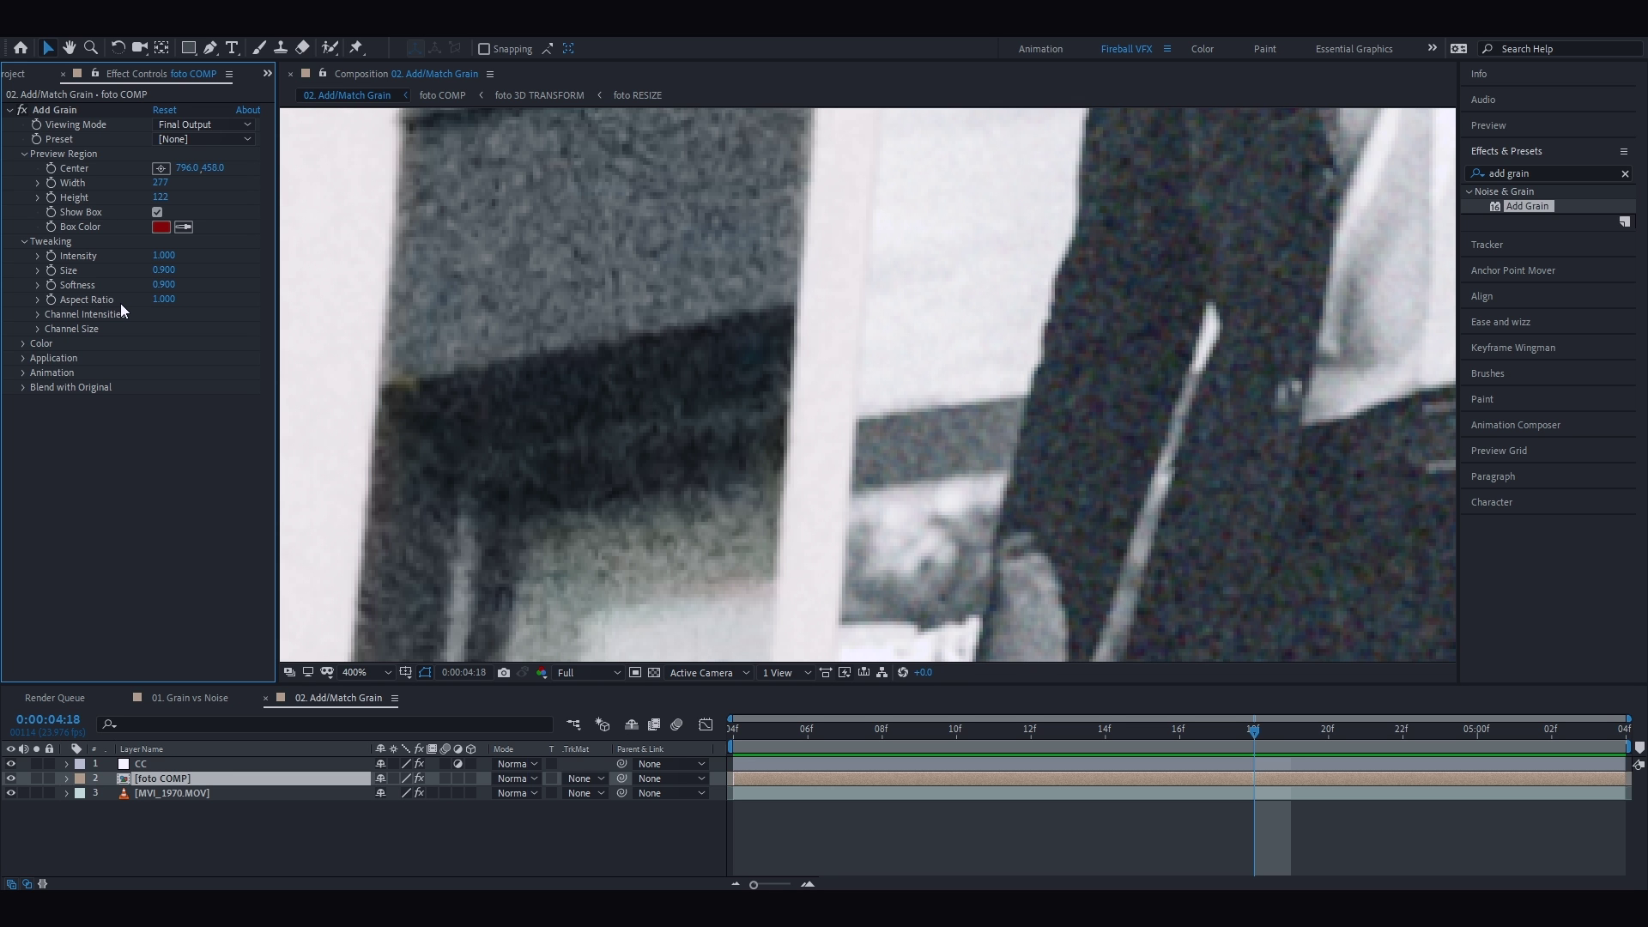
Set the grain's Intensity to 0.9, Size to 0.8 and Softness to 1.1
click(163, 255)
text(0.9)
key(Return)
click(163, 270)
text(0.8)
key(Return)
click(165, 284)
text(1.1)
key(Return)
key(shift+slash)
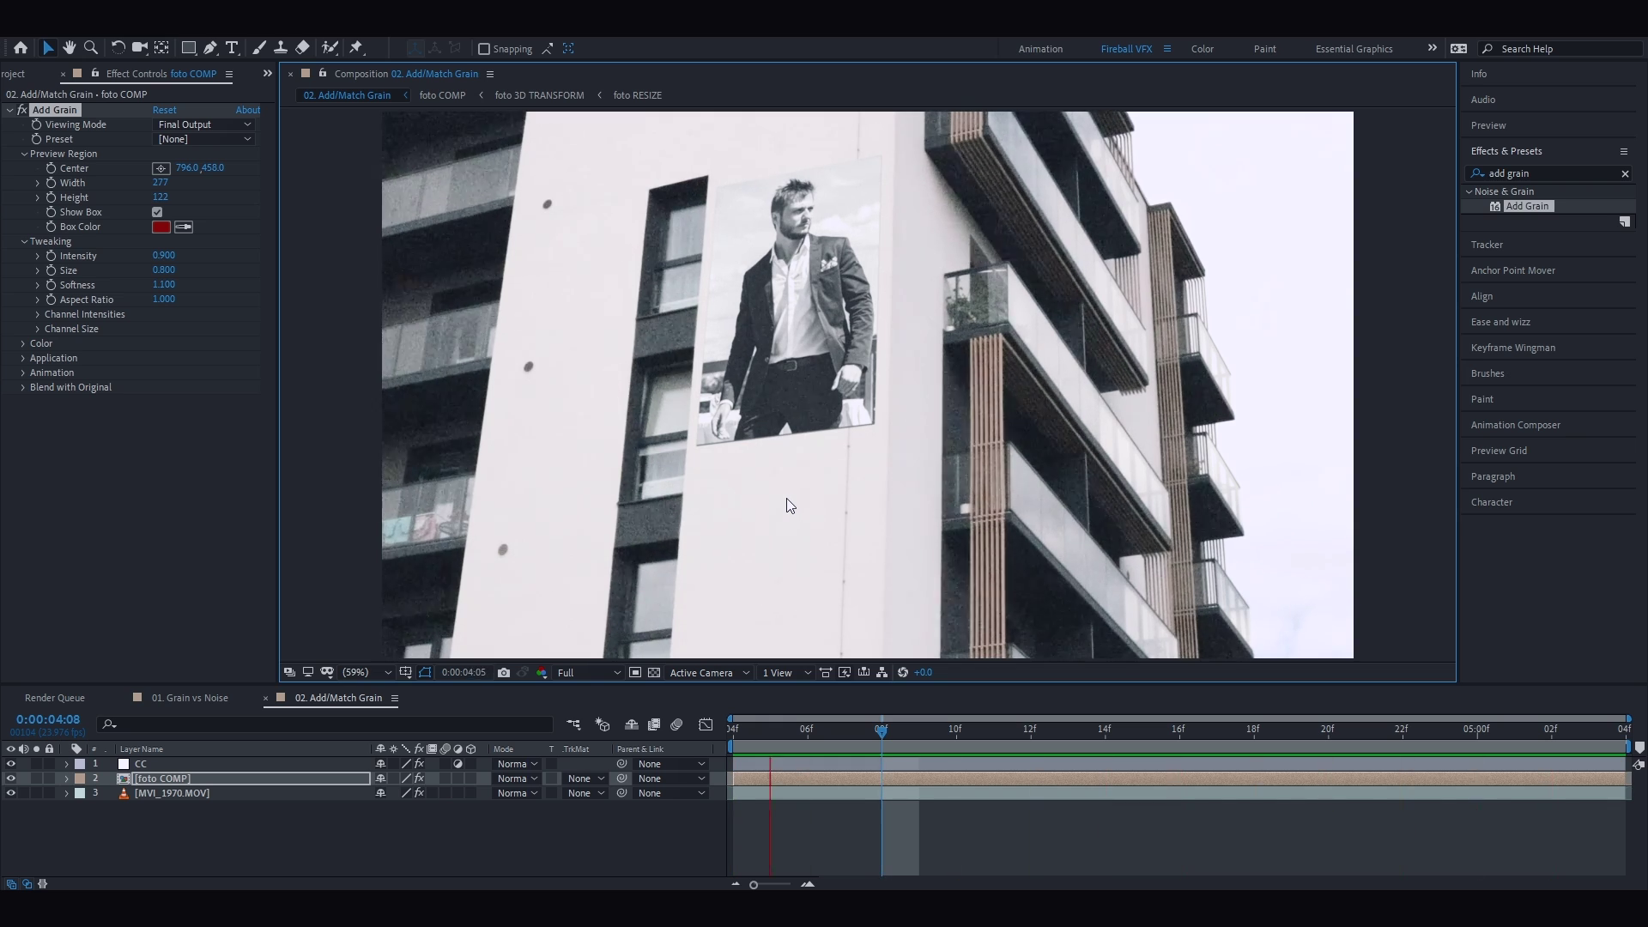
Try the grain's Monochromatic option on the poster and switch it back off
scroll(978, 449, up, 6)
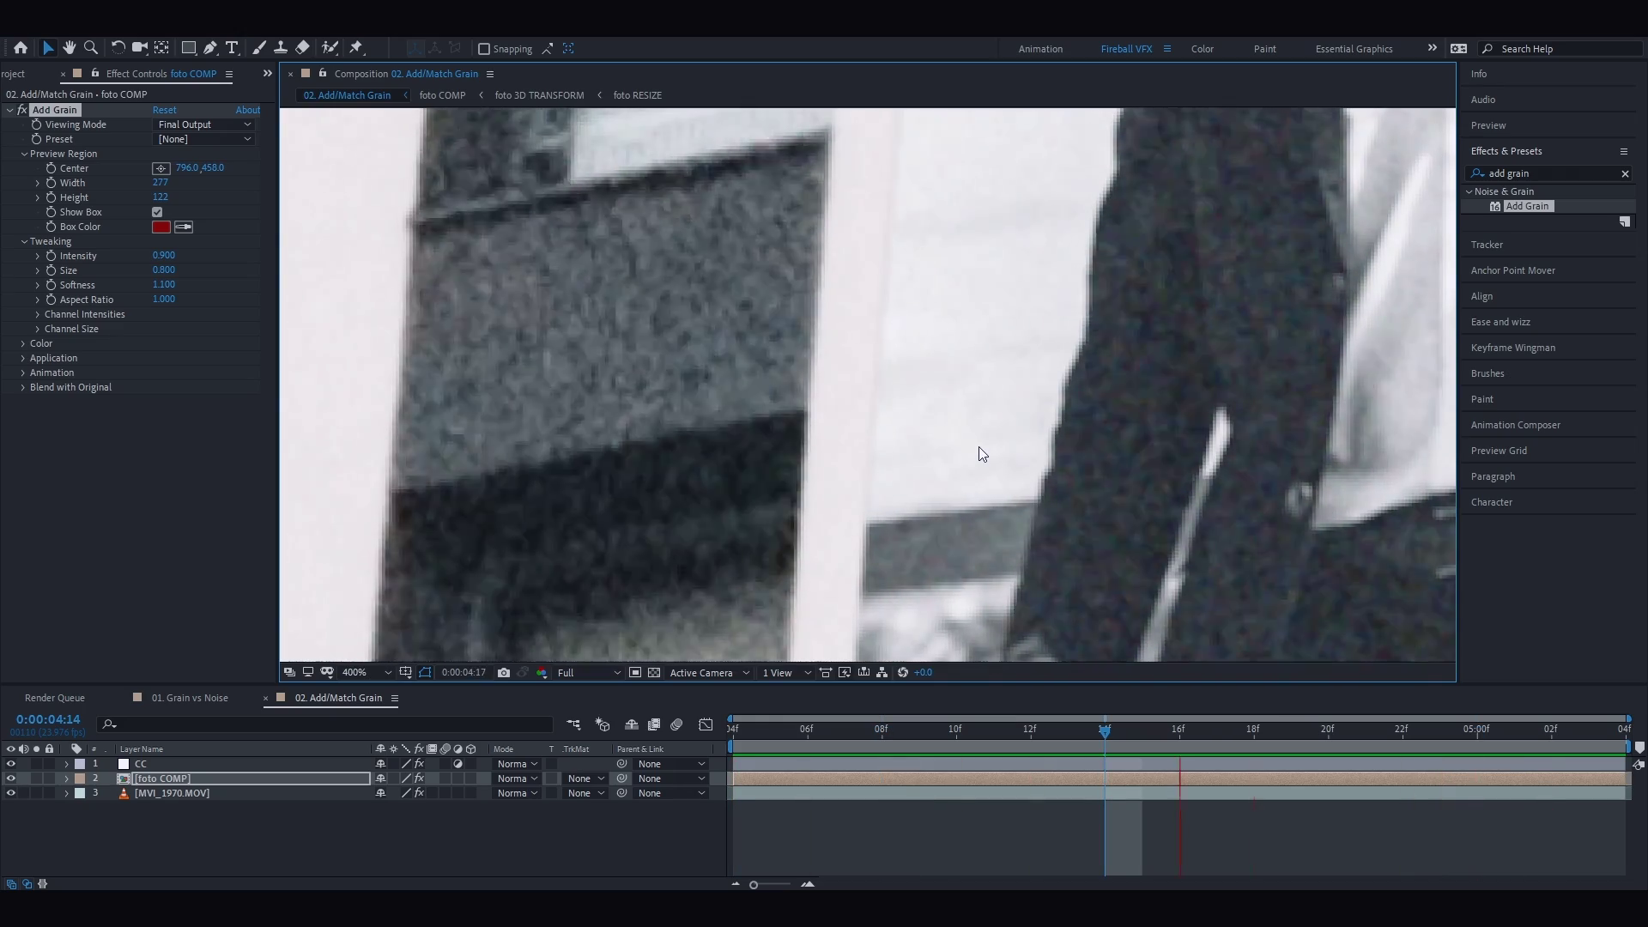
click(22, 350)
click(22, 344)
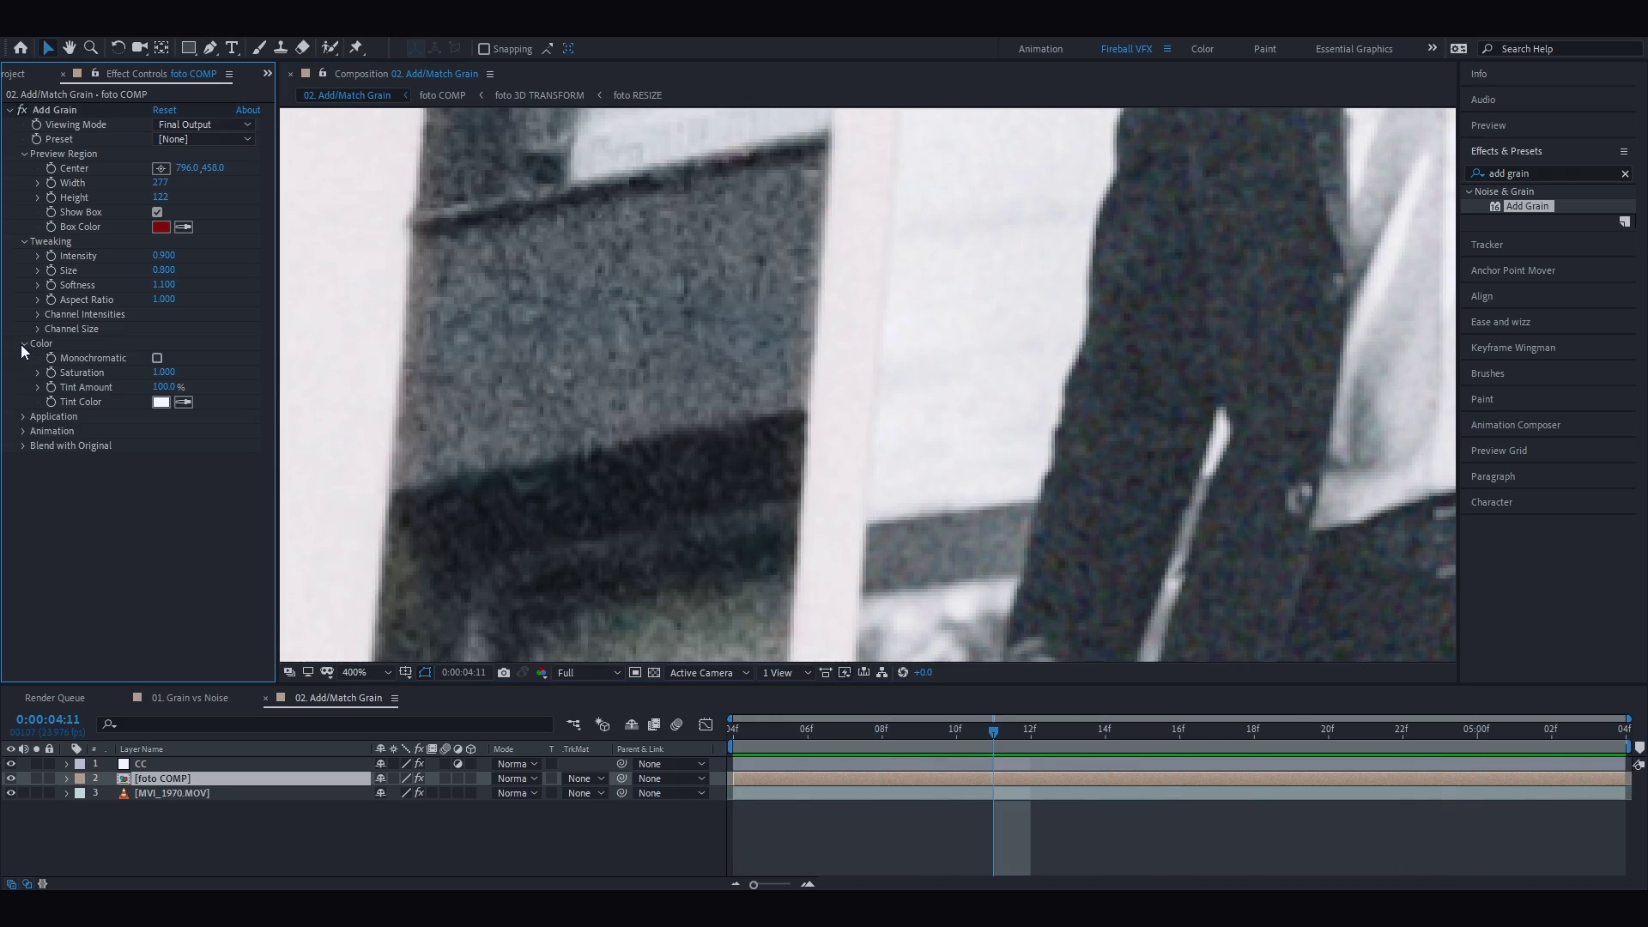
click(157, 357)
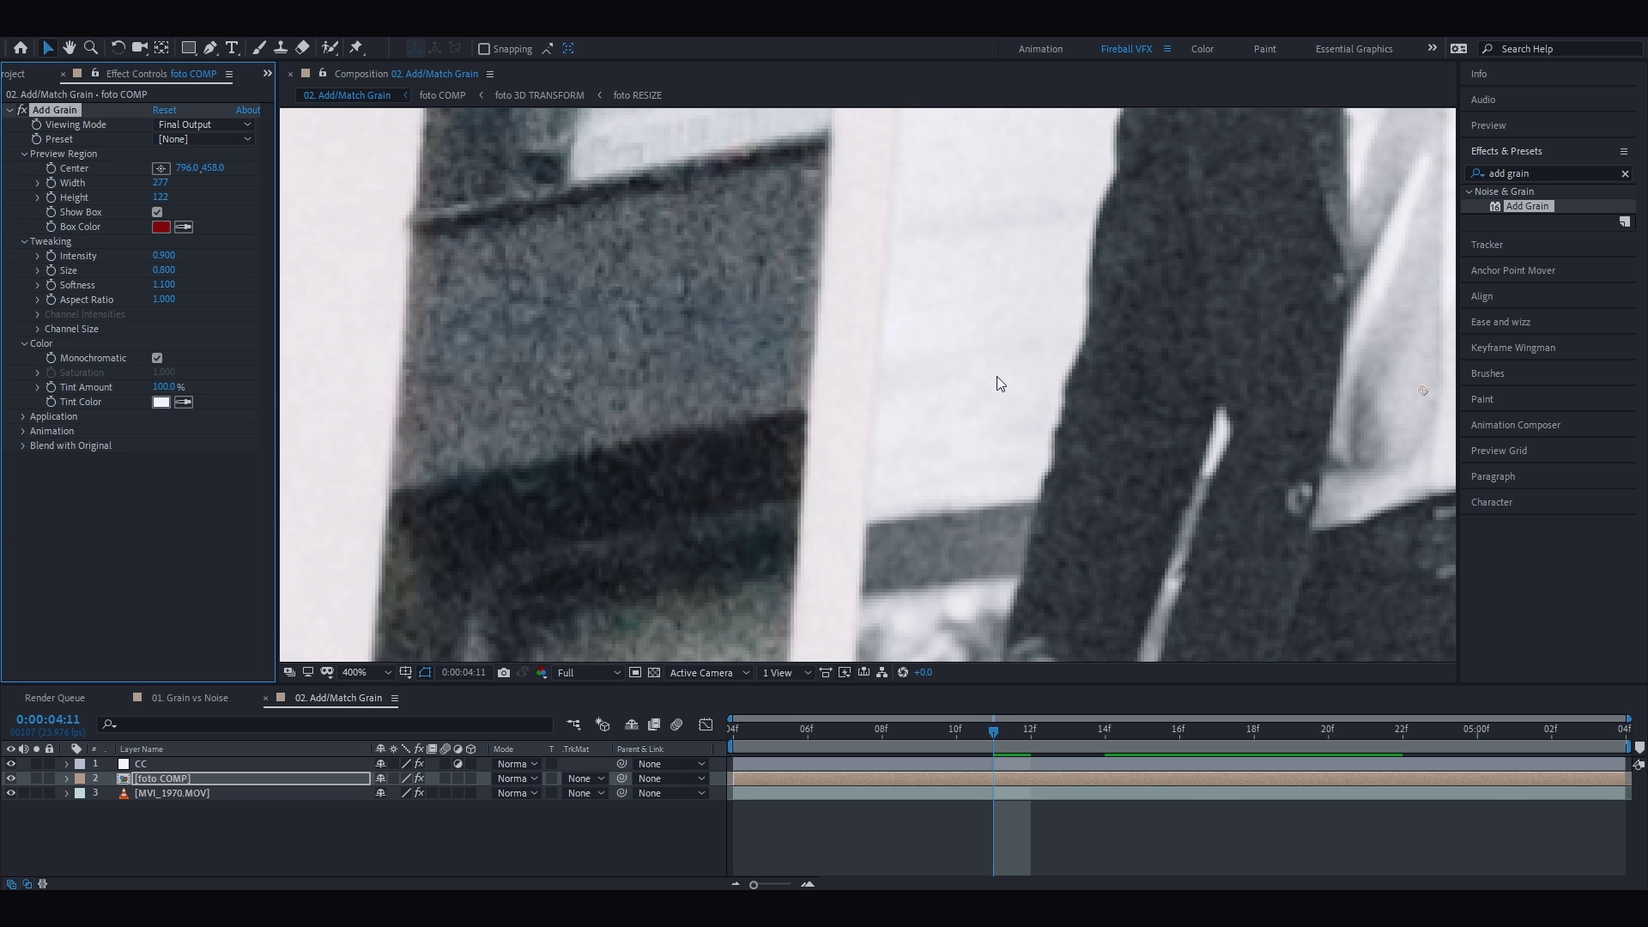
click(156, 357)
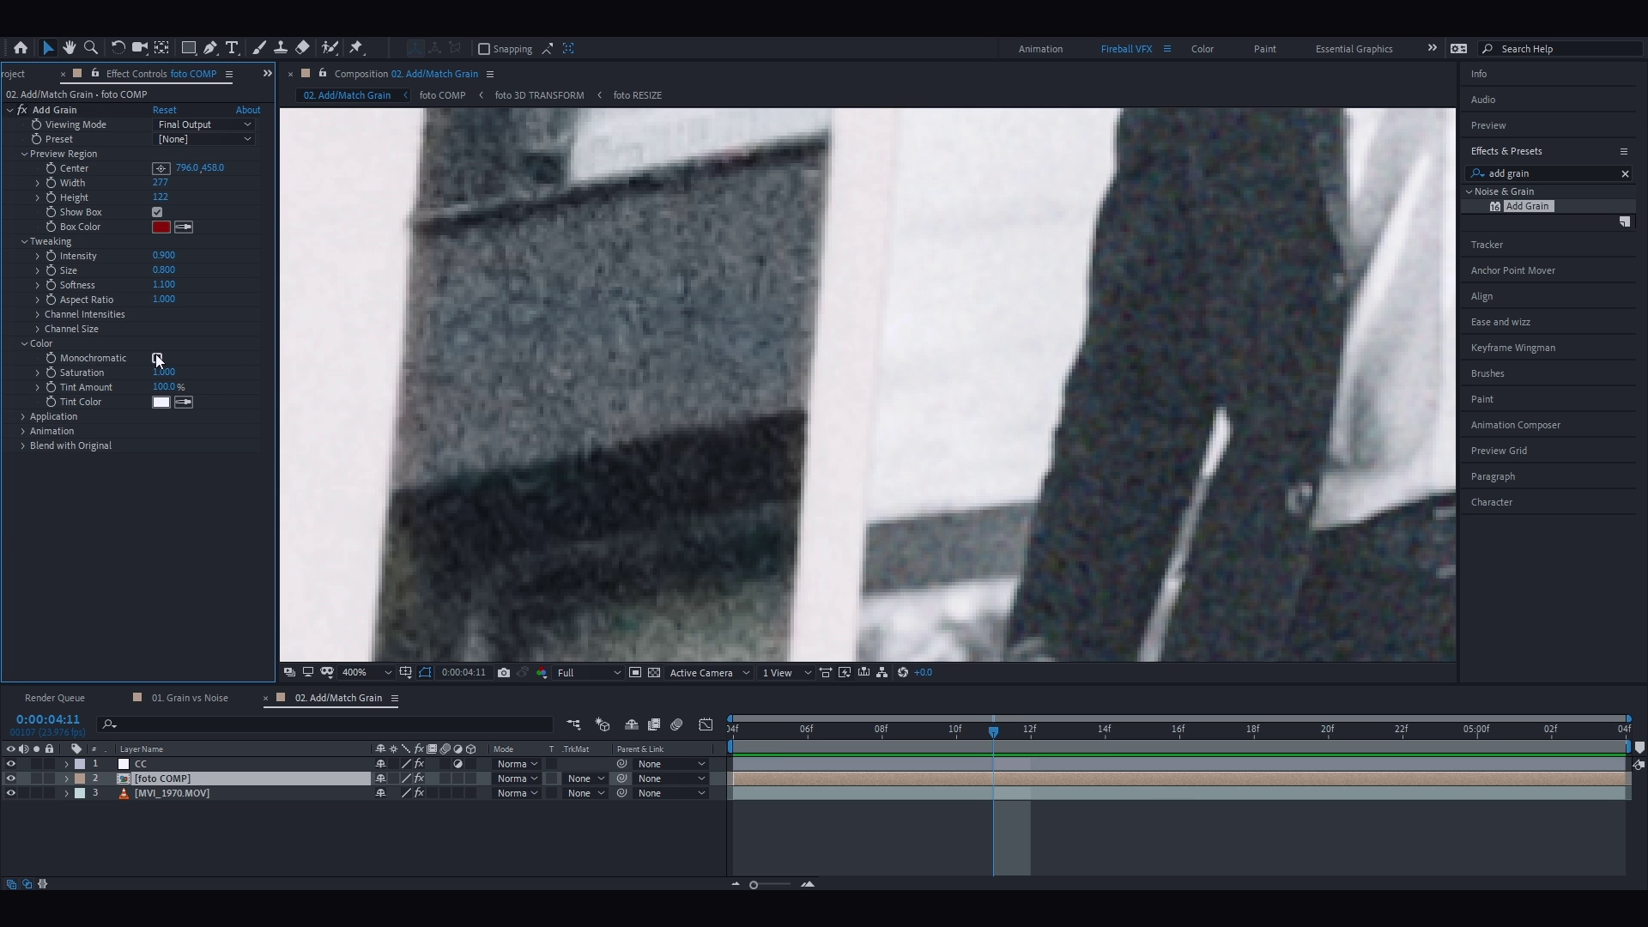
key(space)
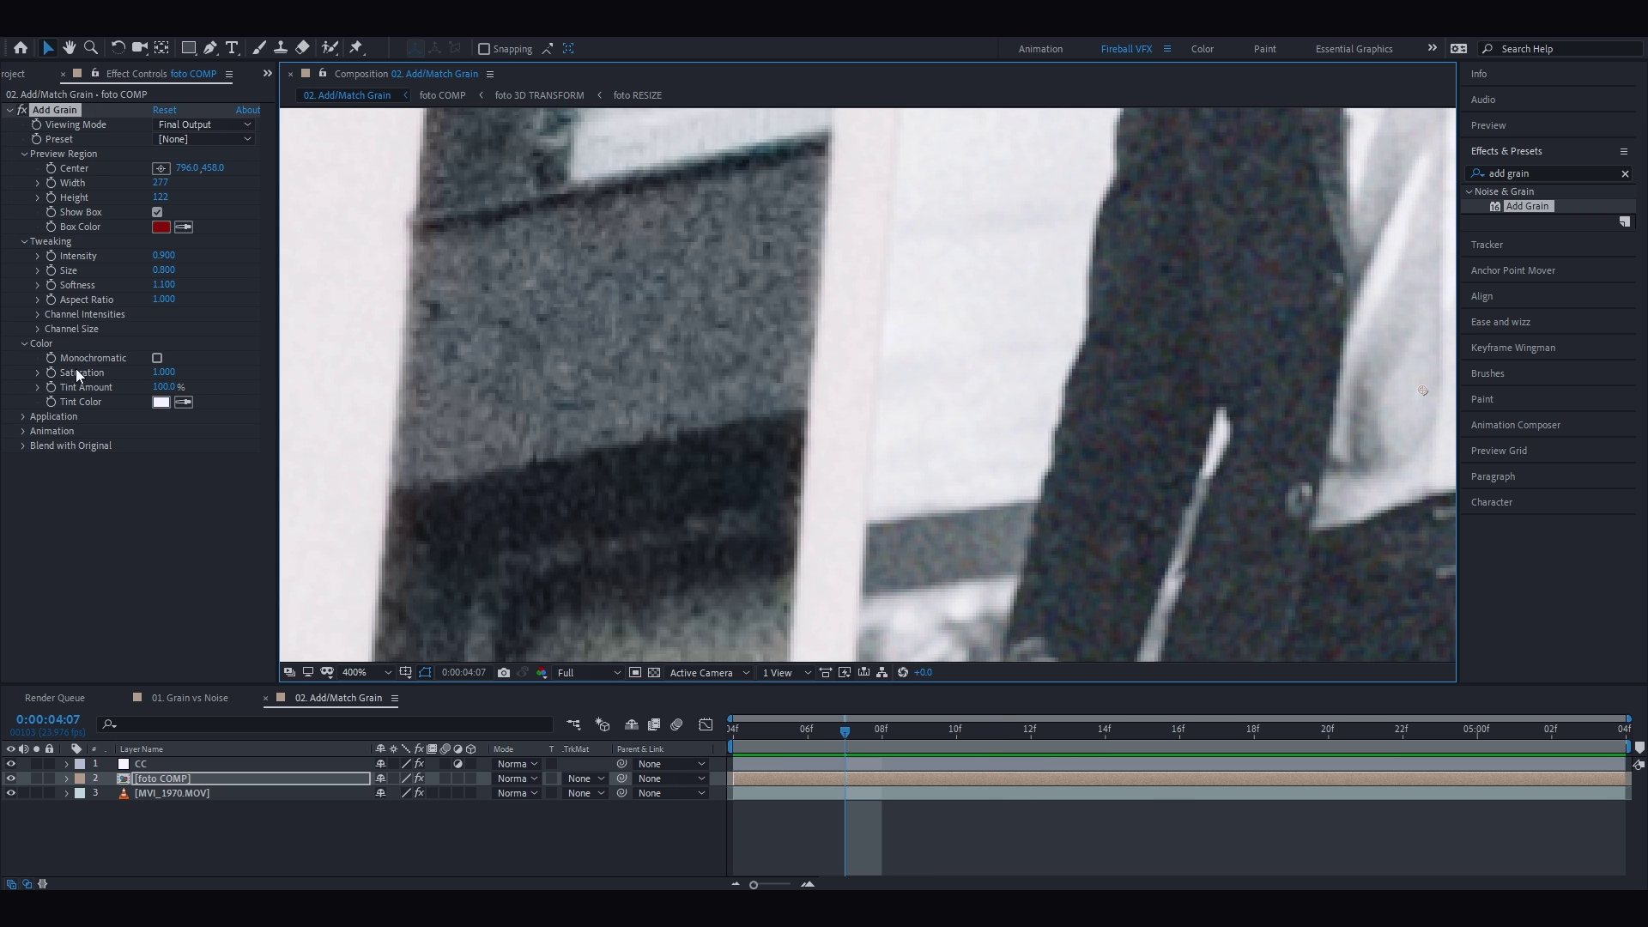
Set the grain's Saturation to 0.6 and check the Tint Color choices while keeping white
click(163, 373)
key(Return)
click(162, 401)
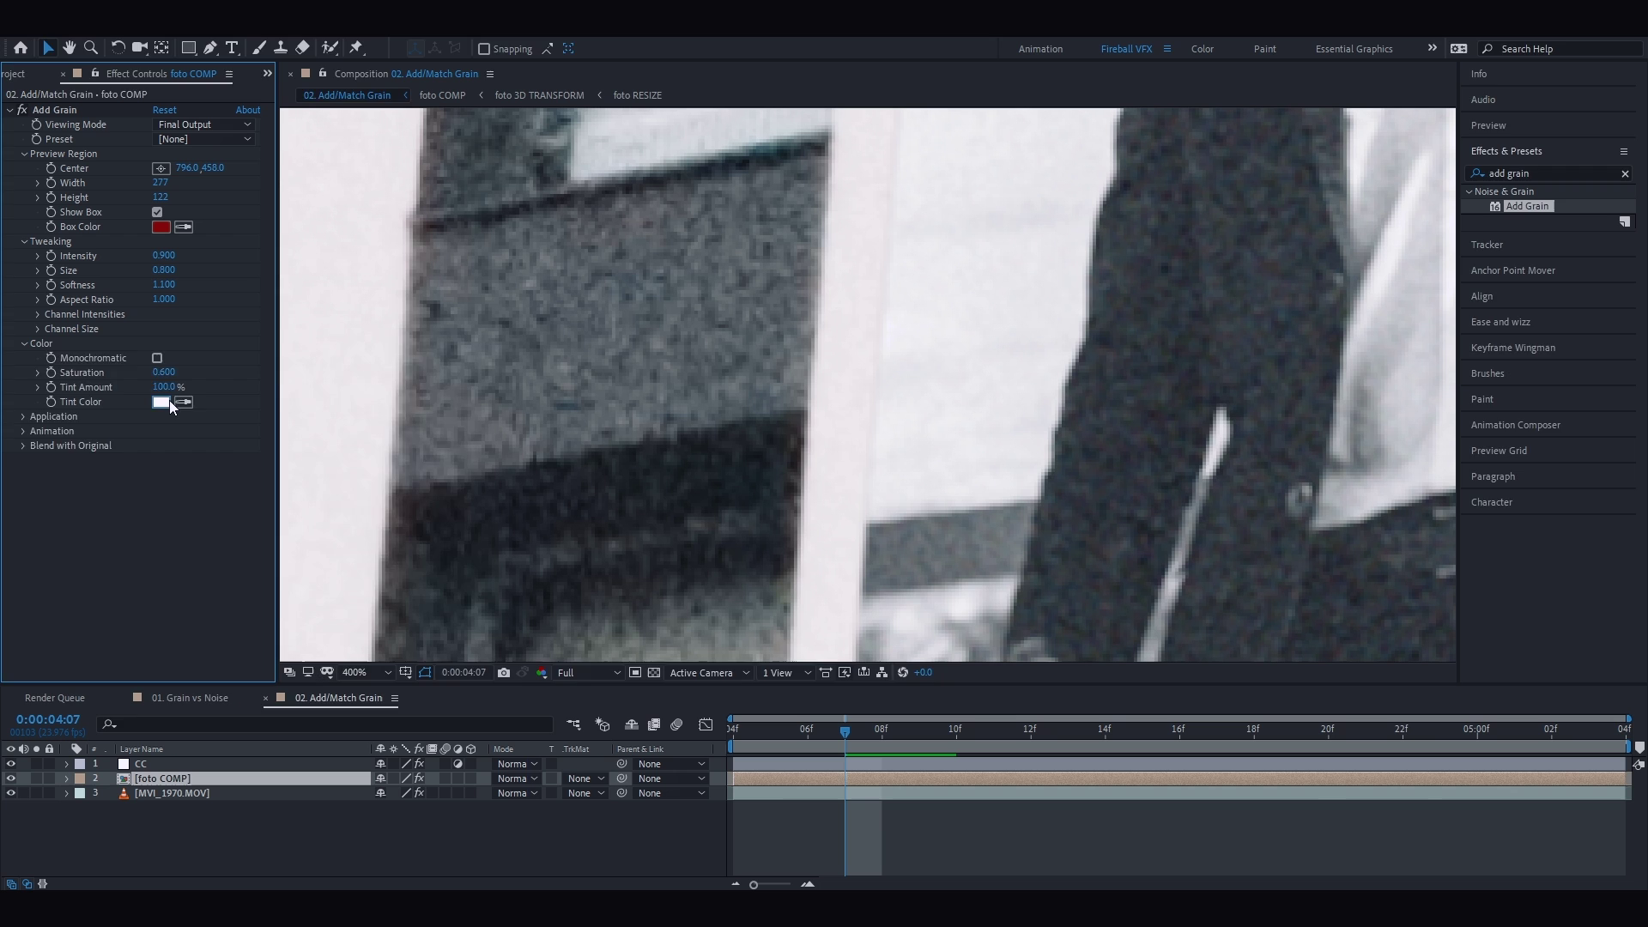
click(286, 539)
click(408, 400)
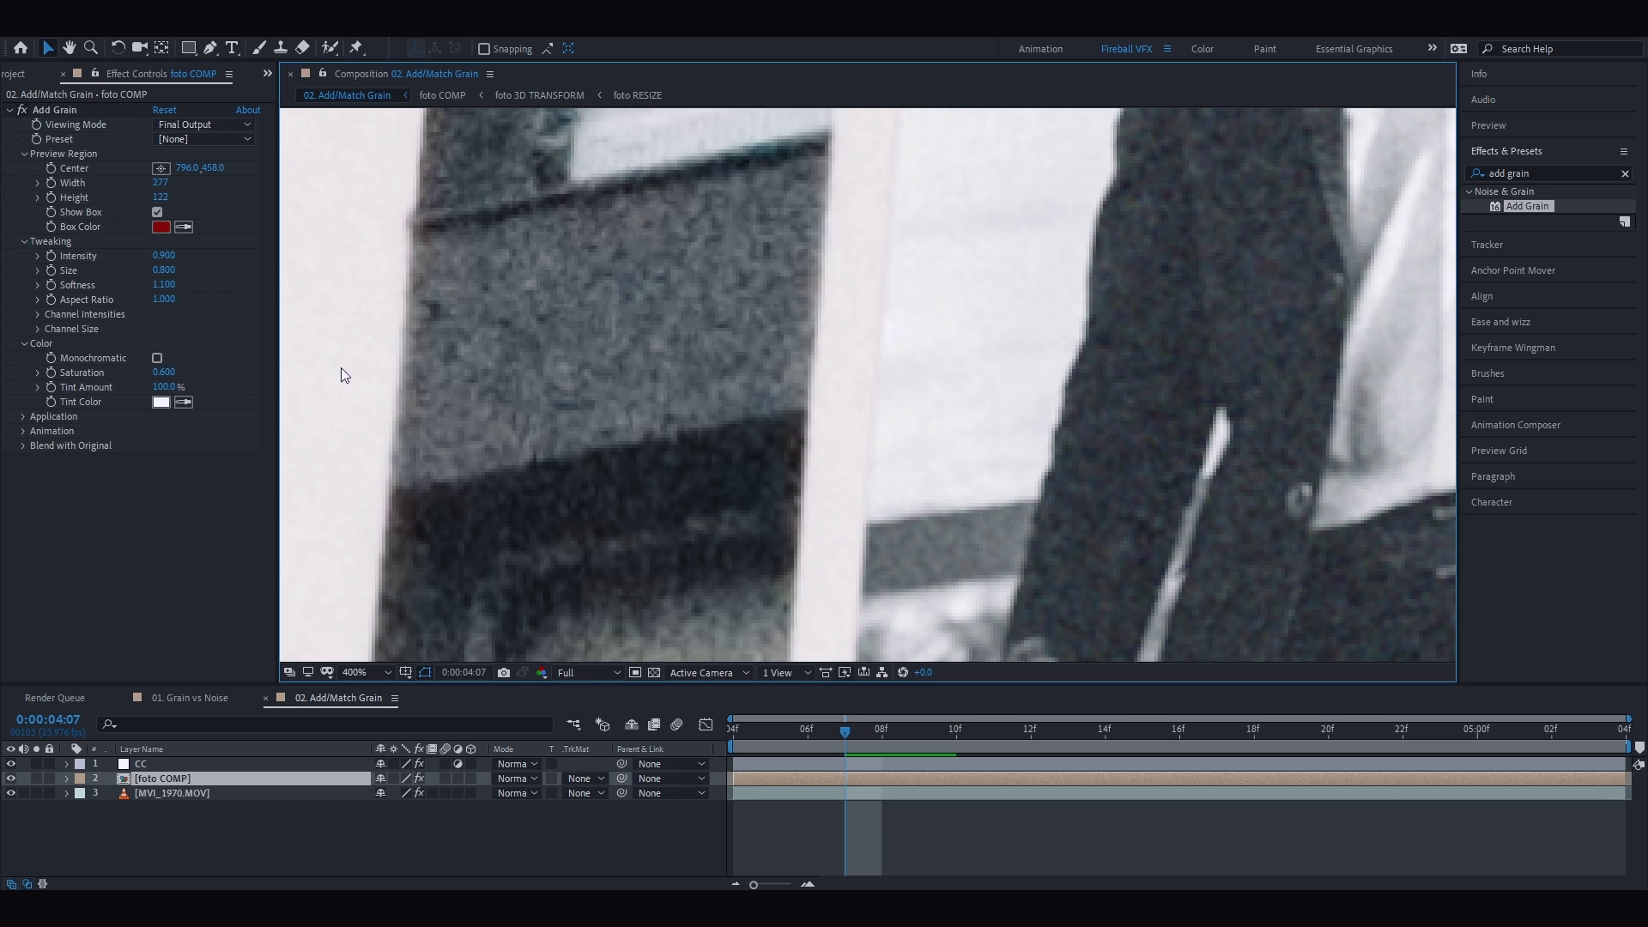
Try a Red Intensity of 4.2, a Blue Intensity of 5.4 and a larger Green Size, and undo these channel changes
click(38, 314)
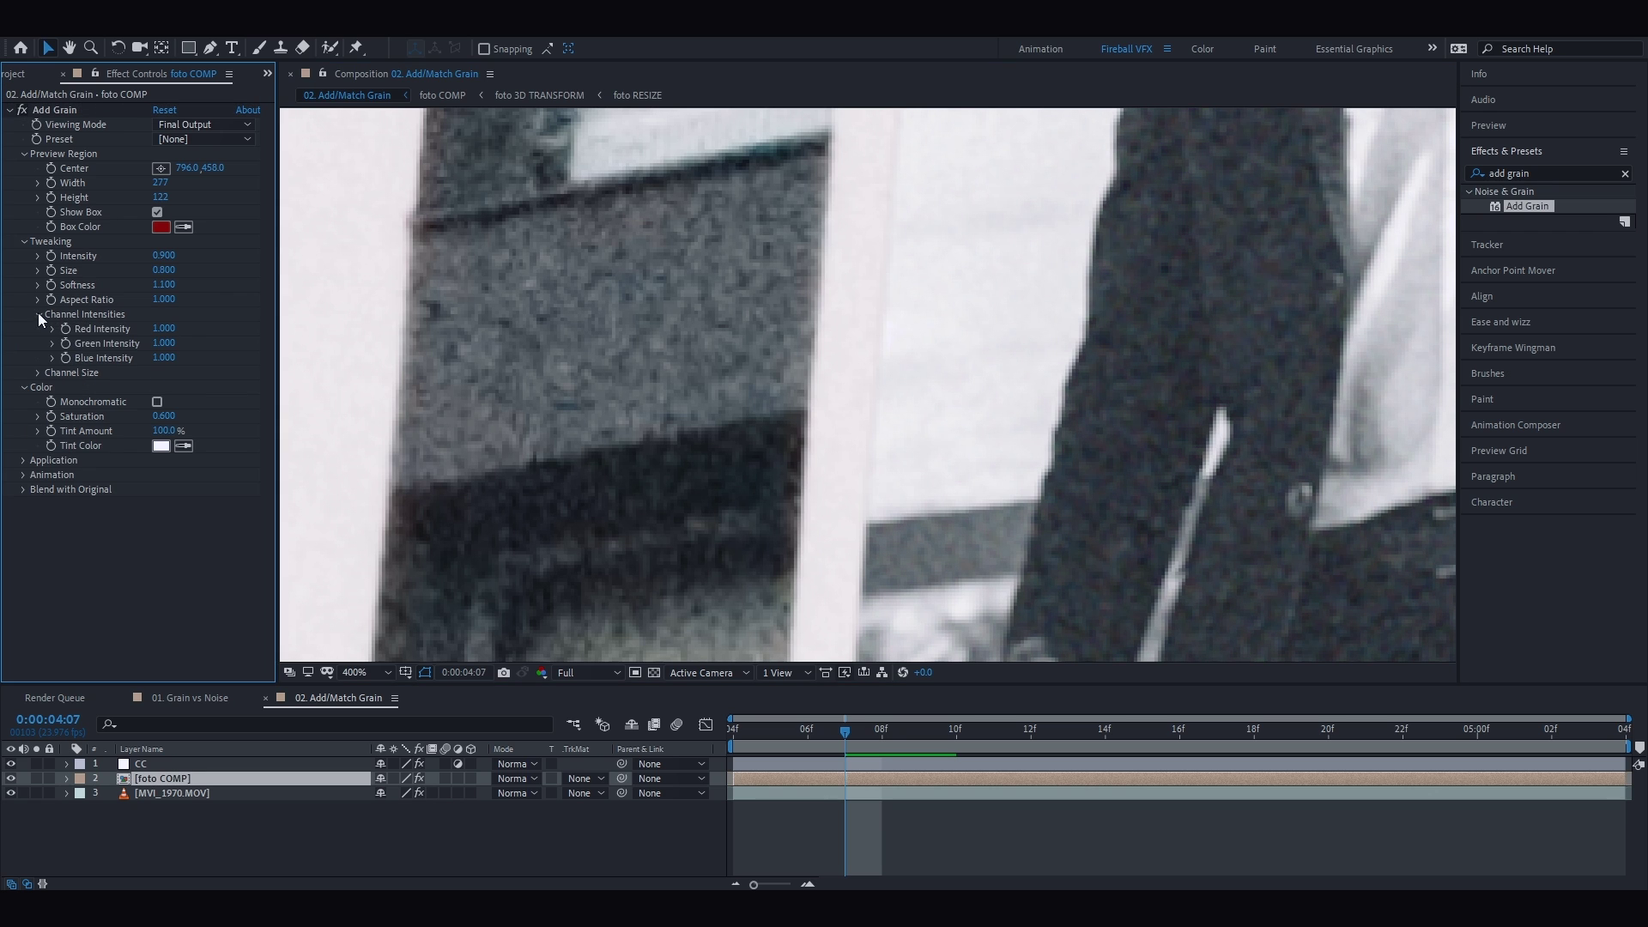
drag(163, 329, 192, 401)
click(38, 372)
key(ctrl+z)
key(shift+slash)
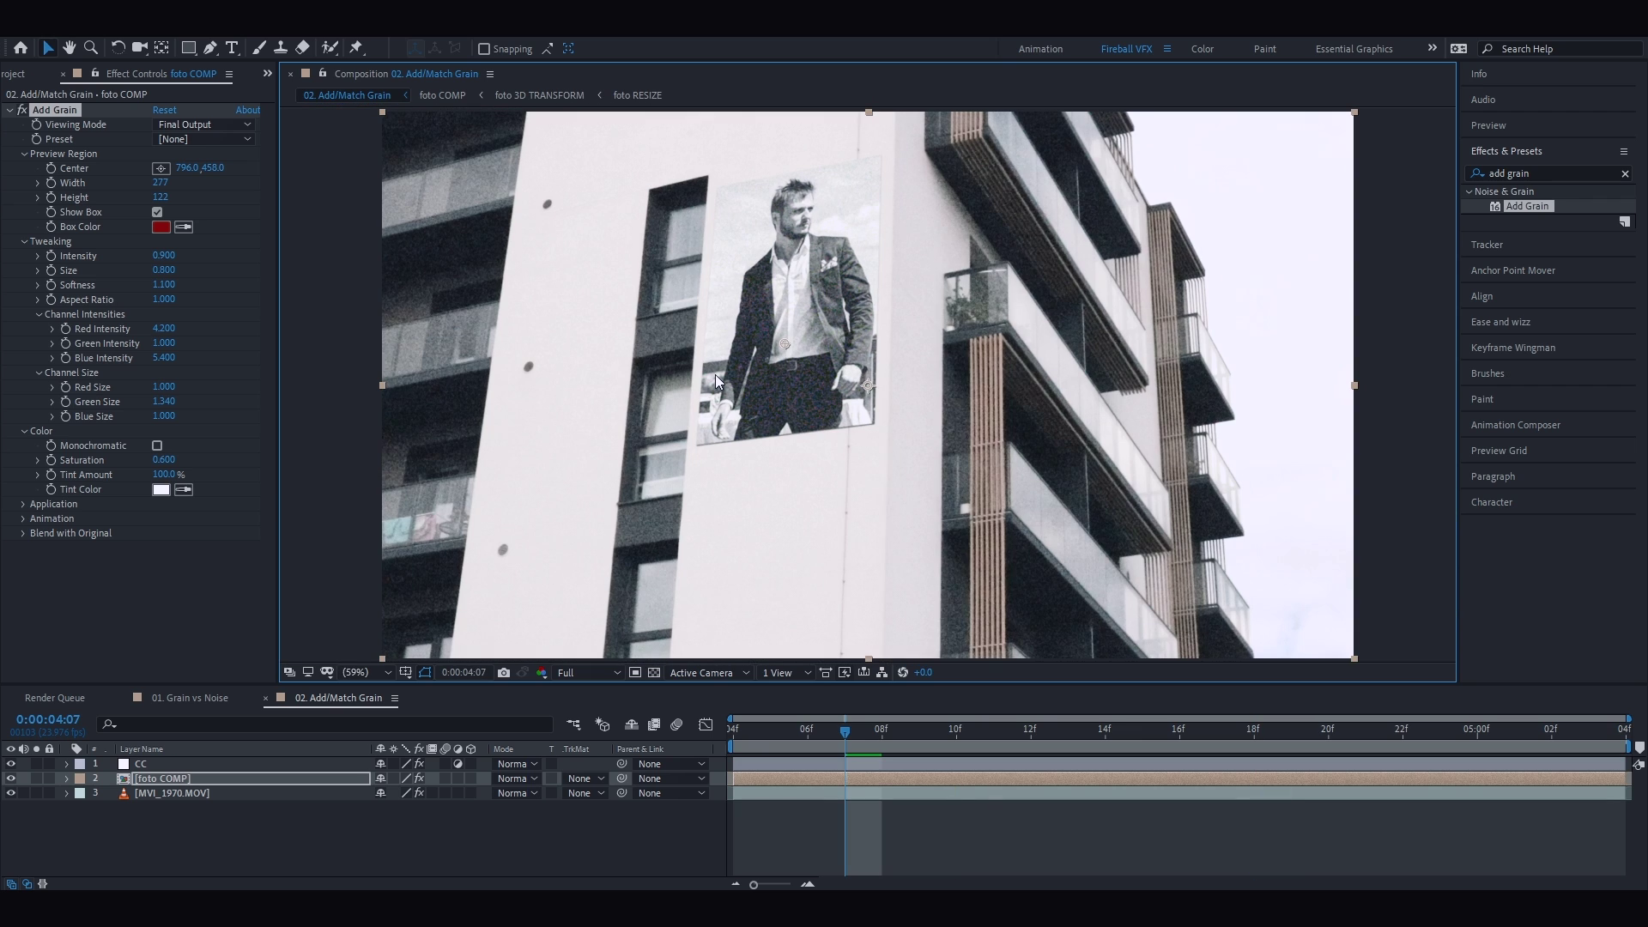
key(ctrl+z)
key(ctrl+z)
key(ctrl+z)
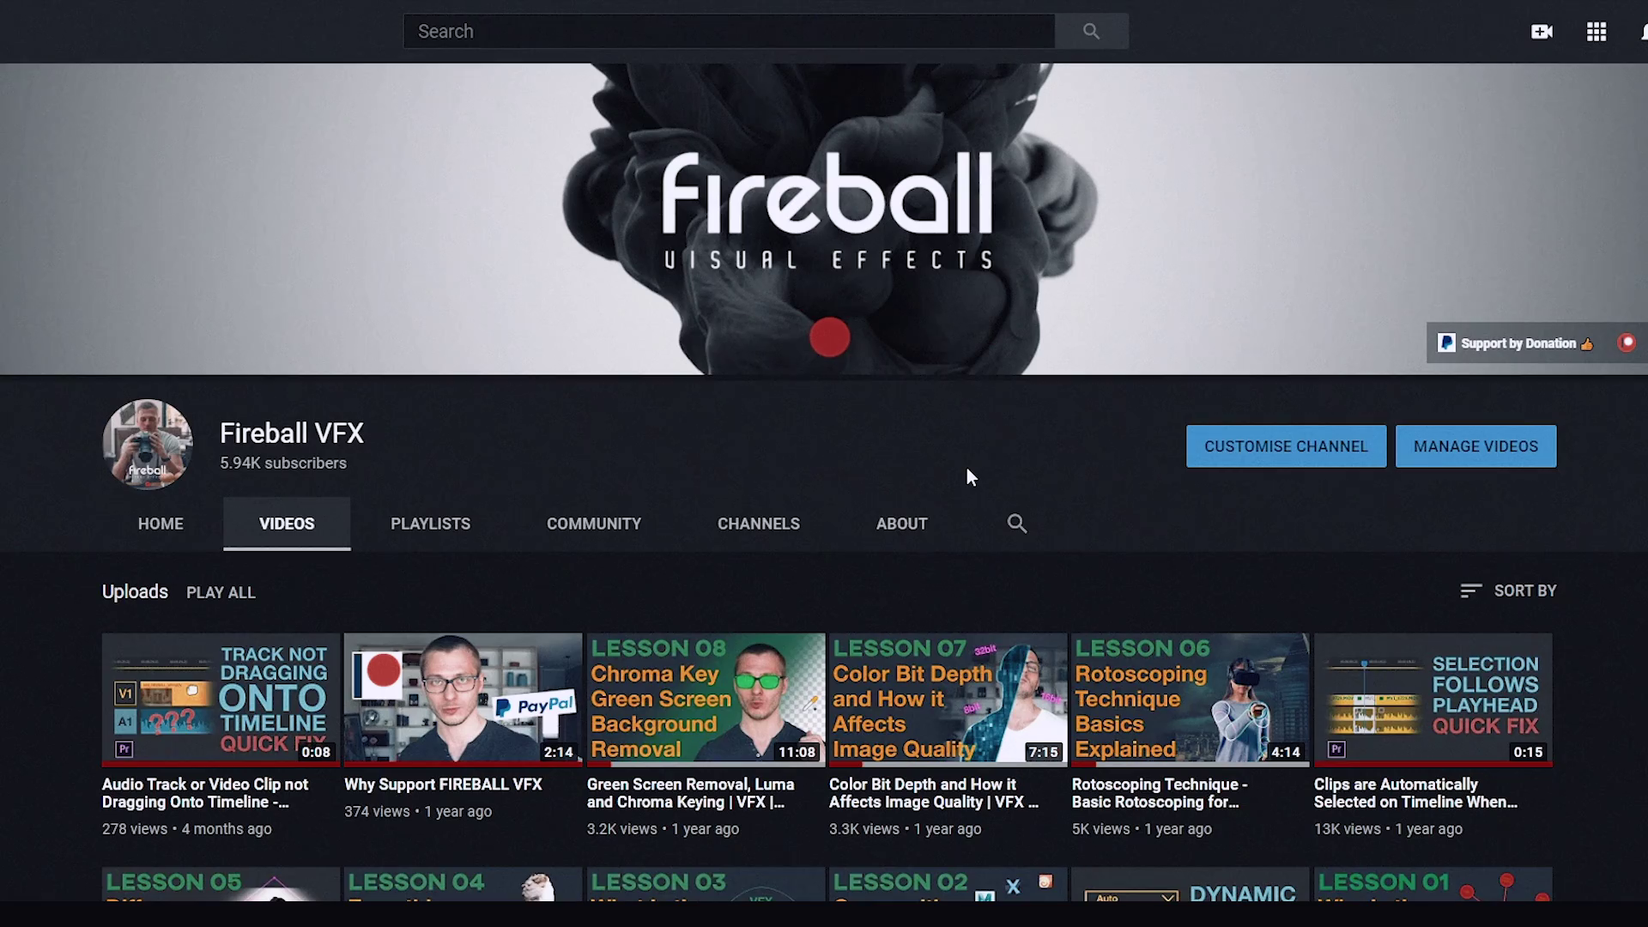
scroll(965, 463, down, 5)
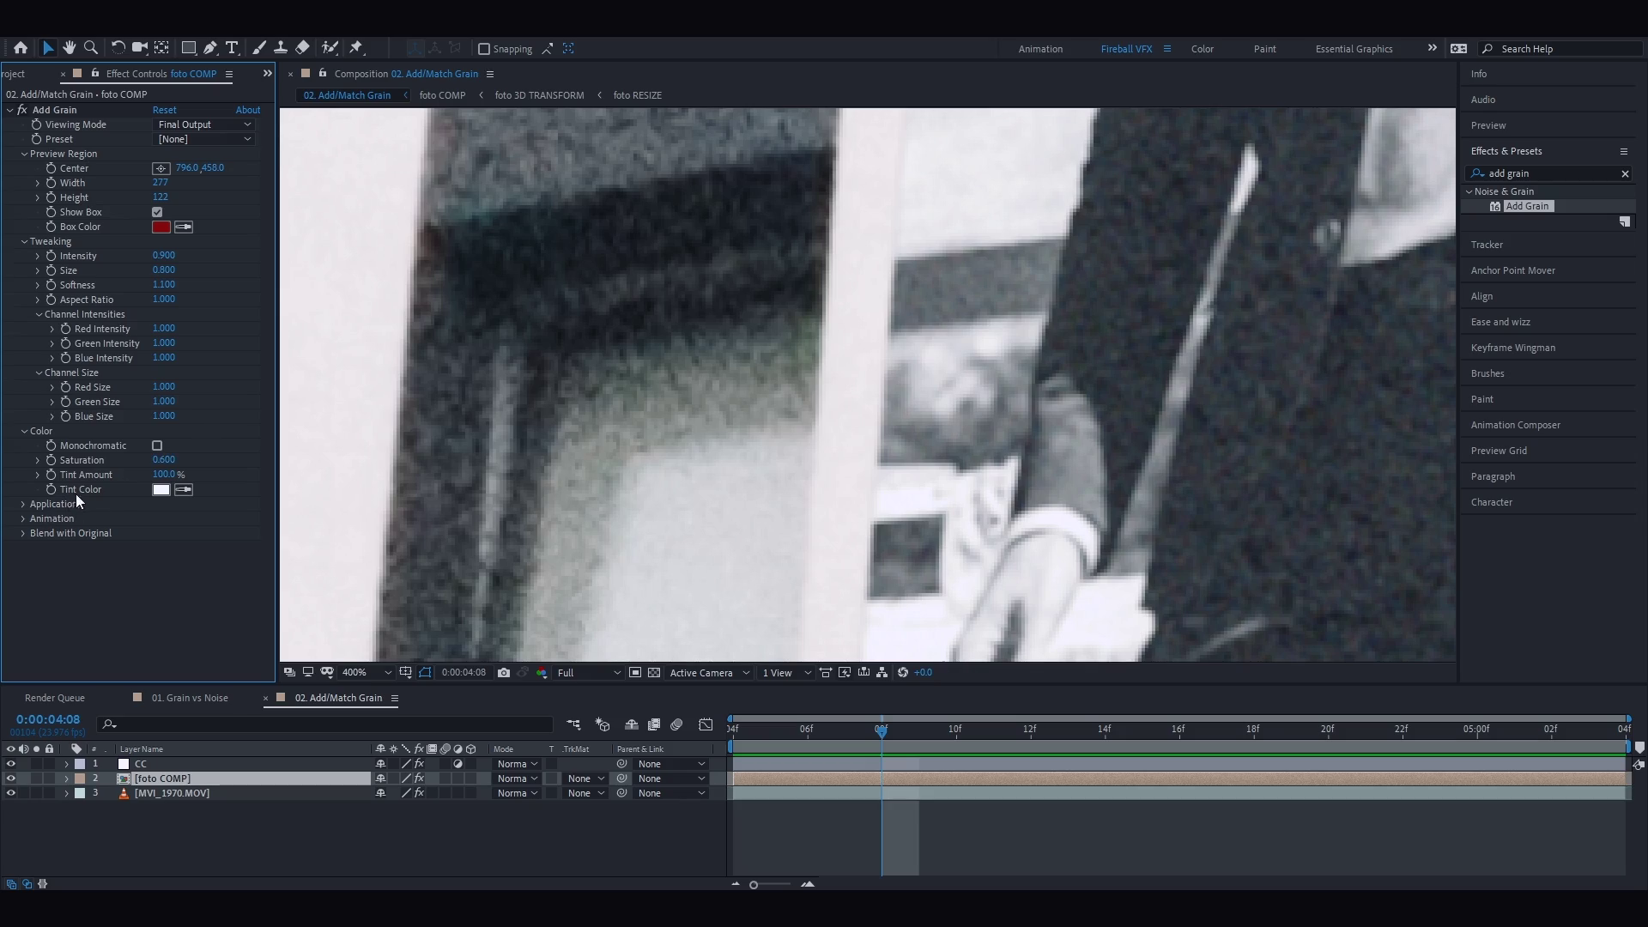
Examine the grain's Application settings and Blending Mode options, and play the footage to compare grain in dark and bright areas
click(24, 505)
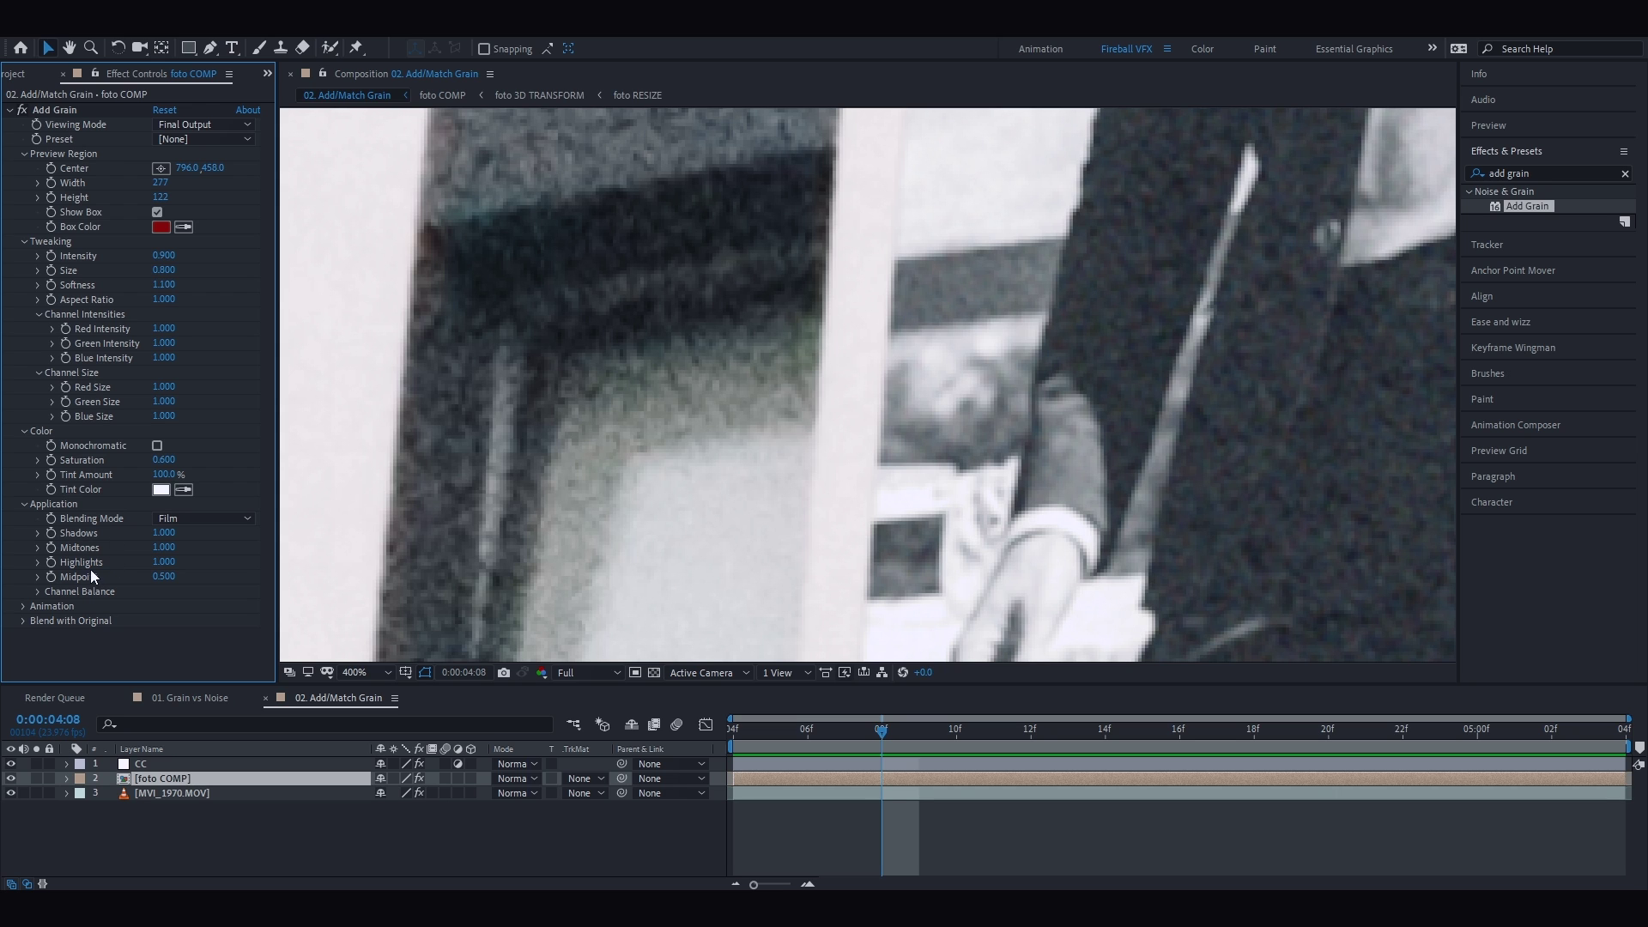
click(191, 520)
click(192, 521)
scroll(883, 410, down, 1)
drag(883, 410, 1350, 345)
key(space)
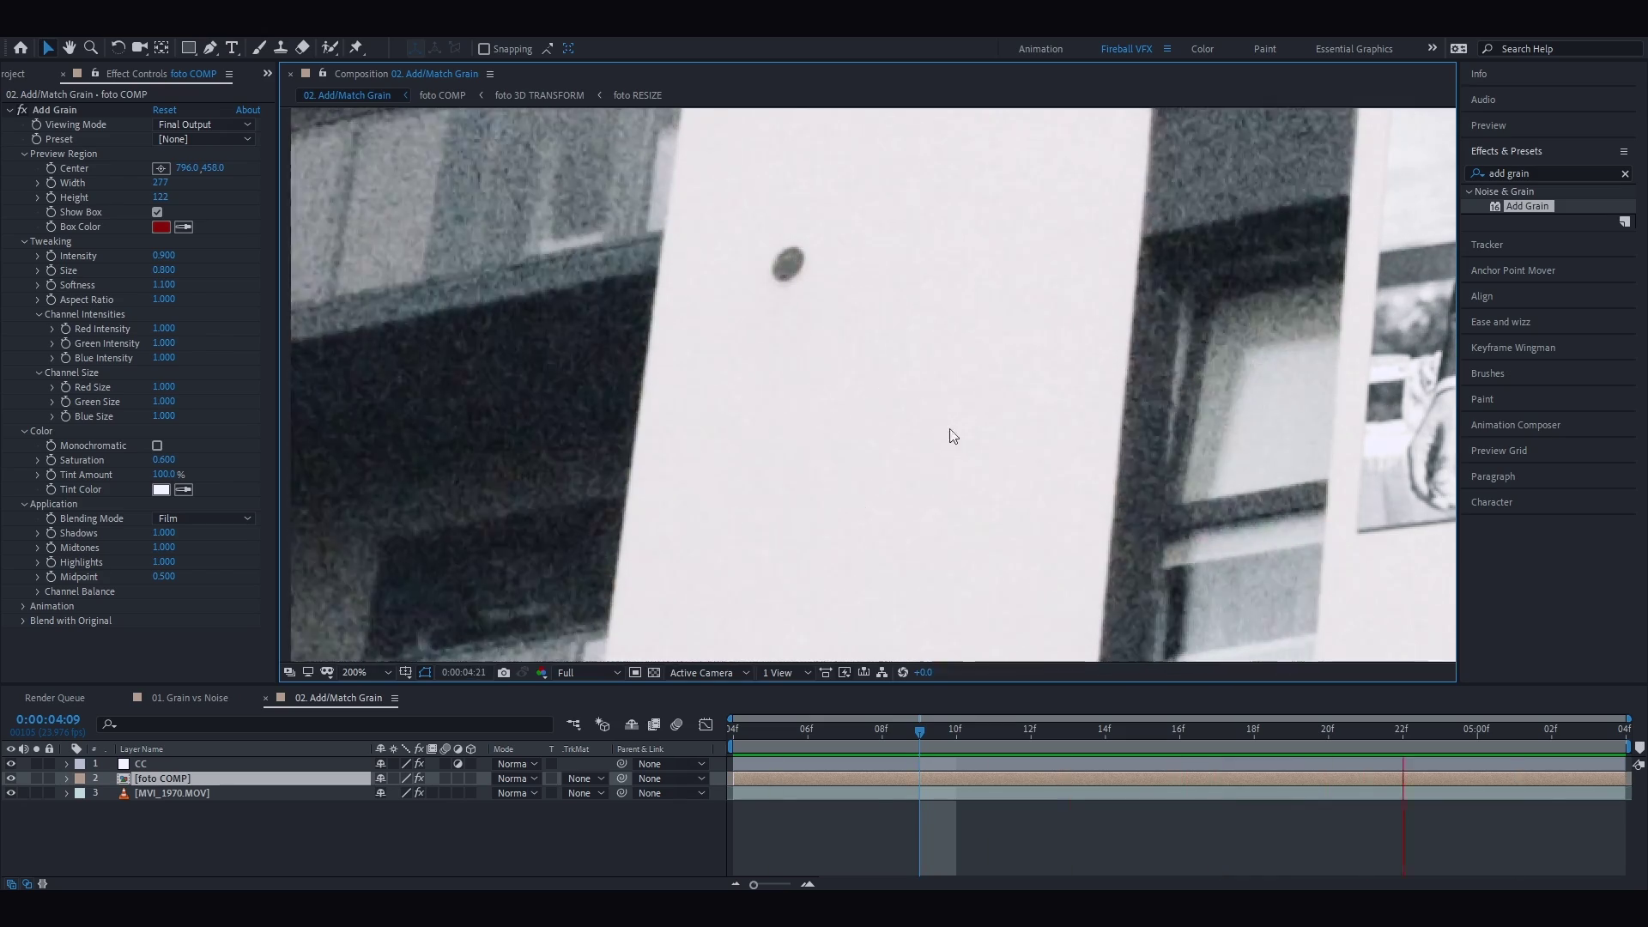
Set the grain's Highlights to 0.5 and Shadows to 1.2
click(164, 532)
text(1.5)
key(Return)
click(164, 562)
text(0.5)
key(Return)
click(164, 532)
text(1.2)
key(Return)
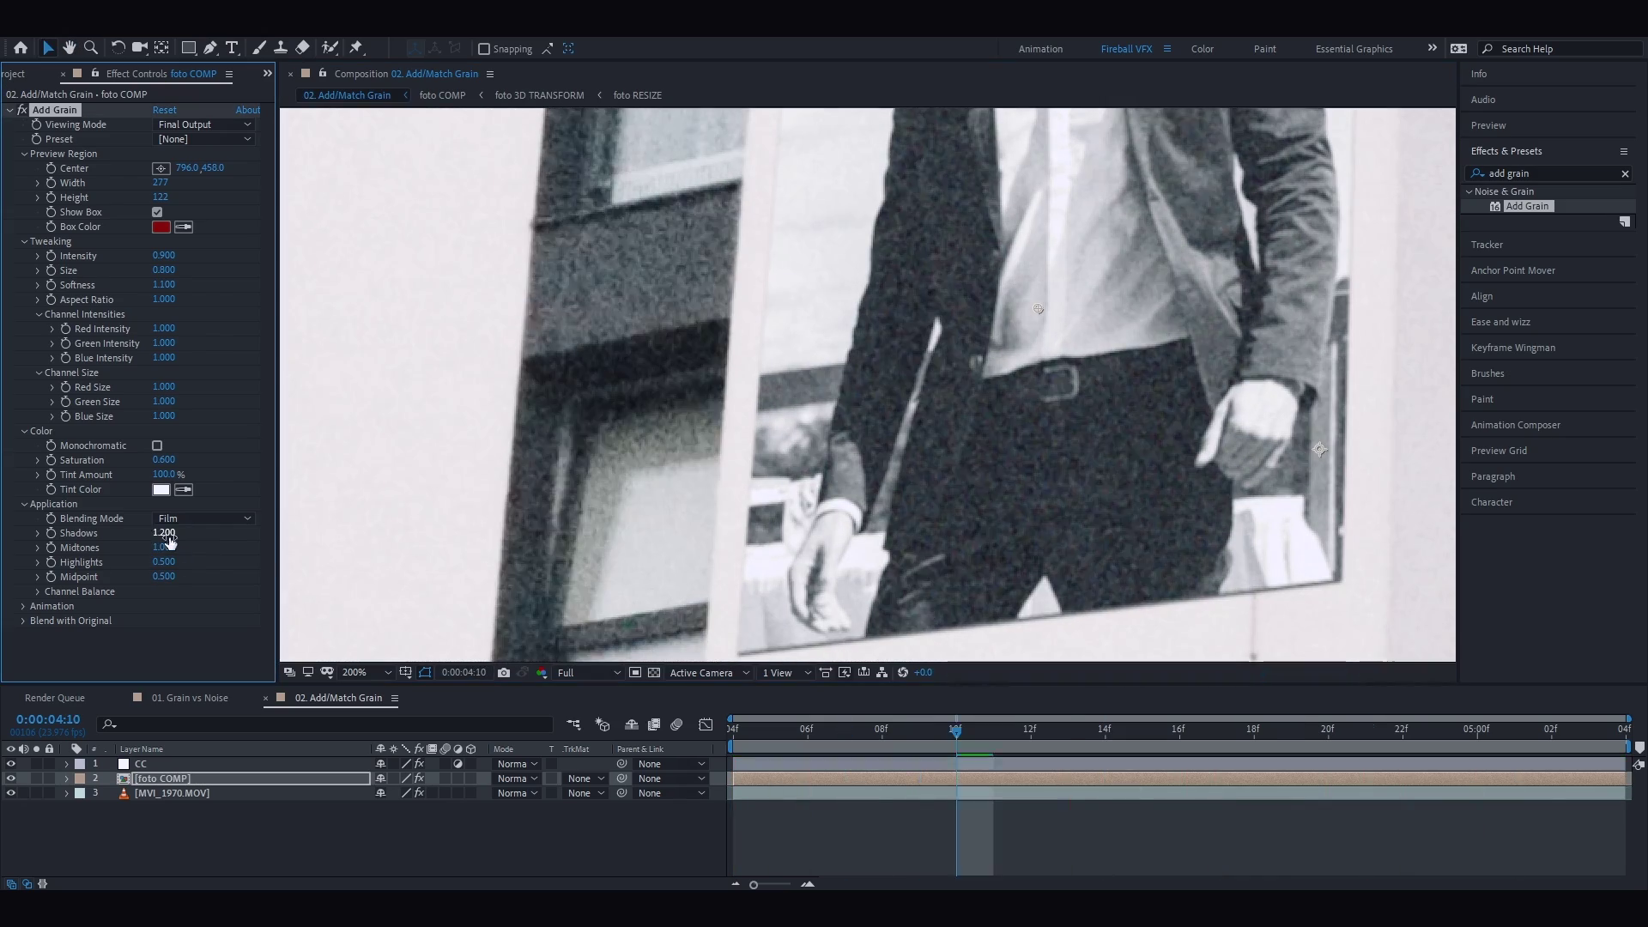
Play the footage with the added grain, examine the Channel Balance settings, and review the composite in an enlarged view
key(space)
key(comma)
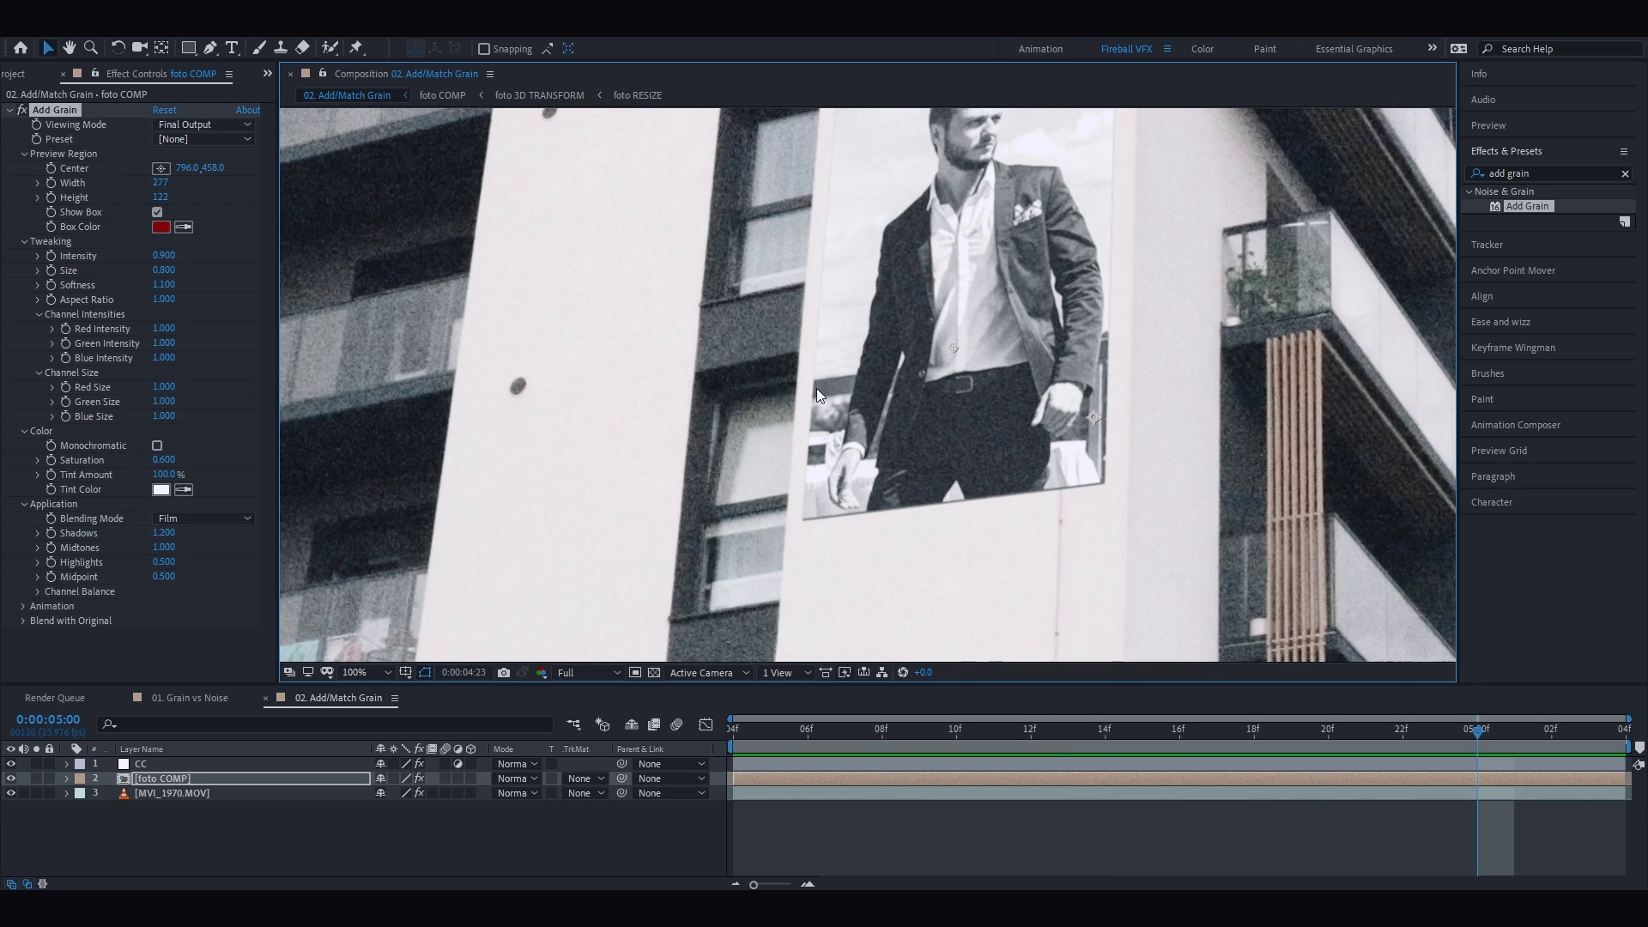
click(39, 591)
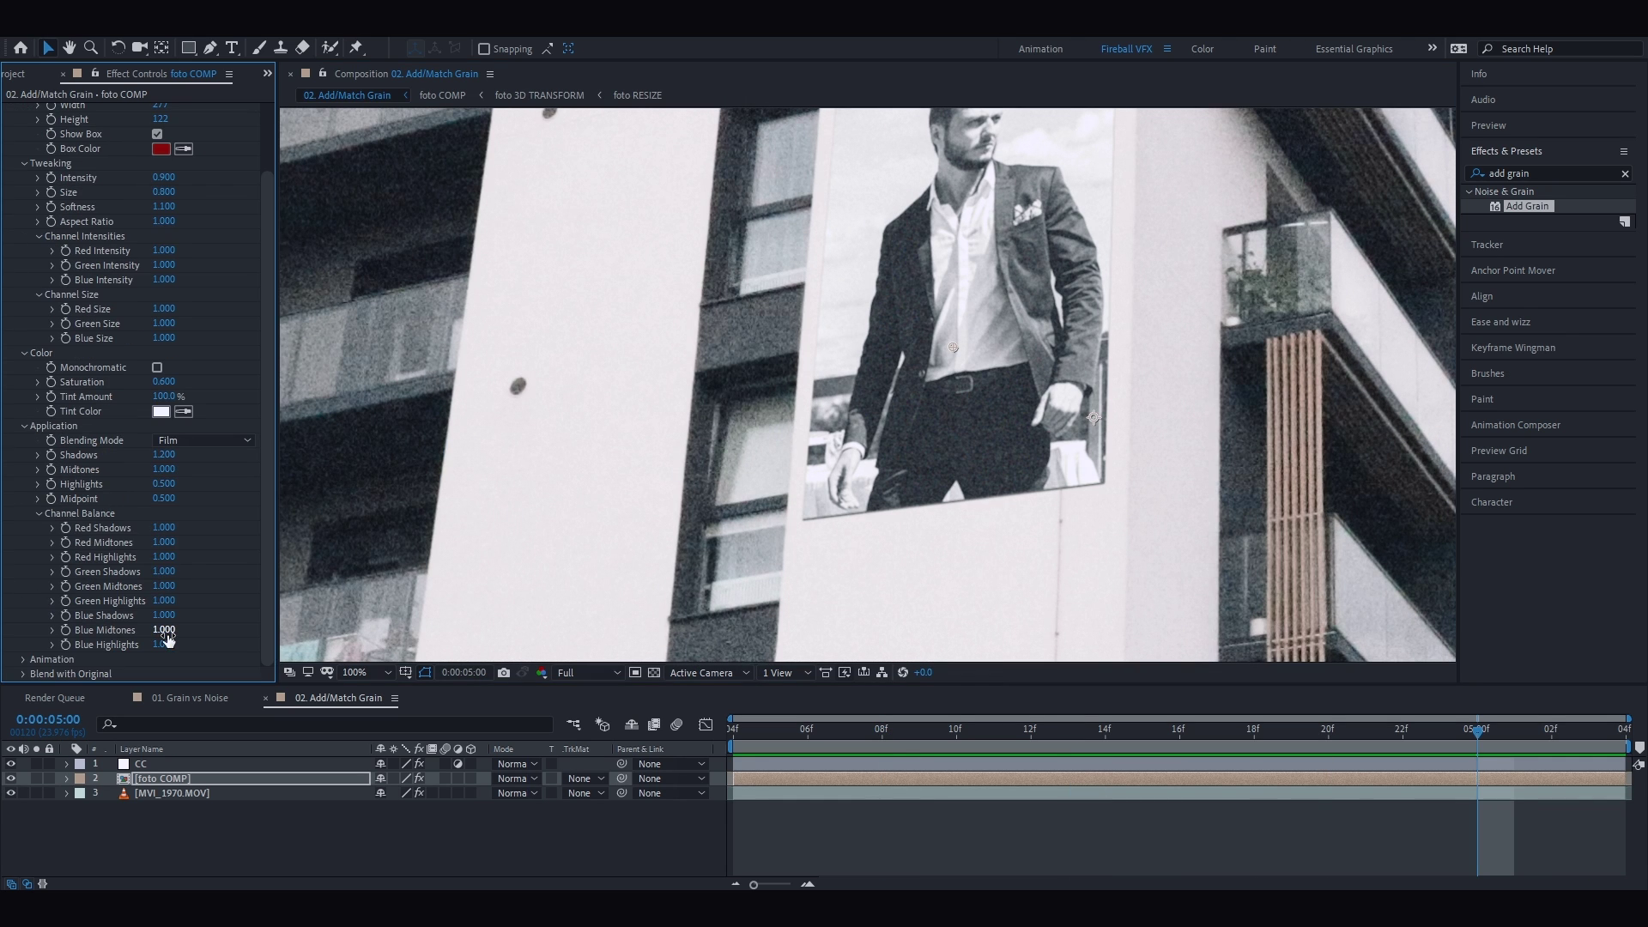
key(grave)
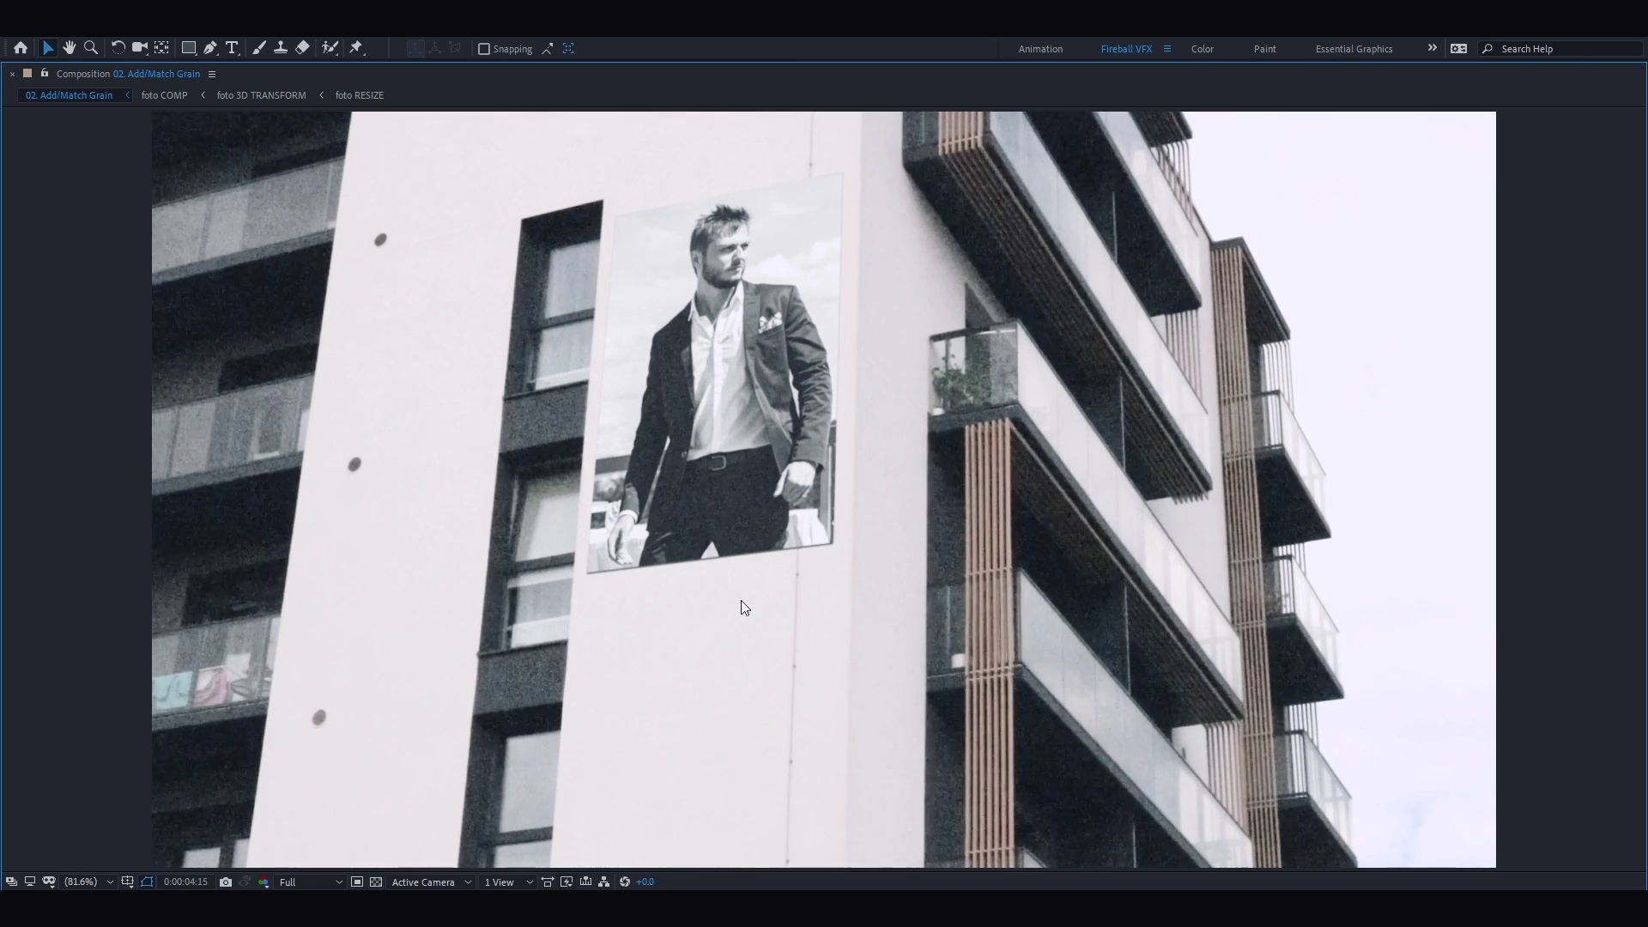
key(grave)
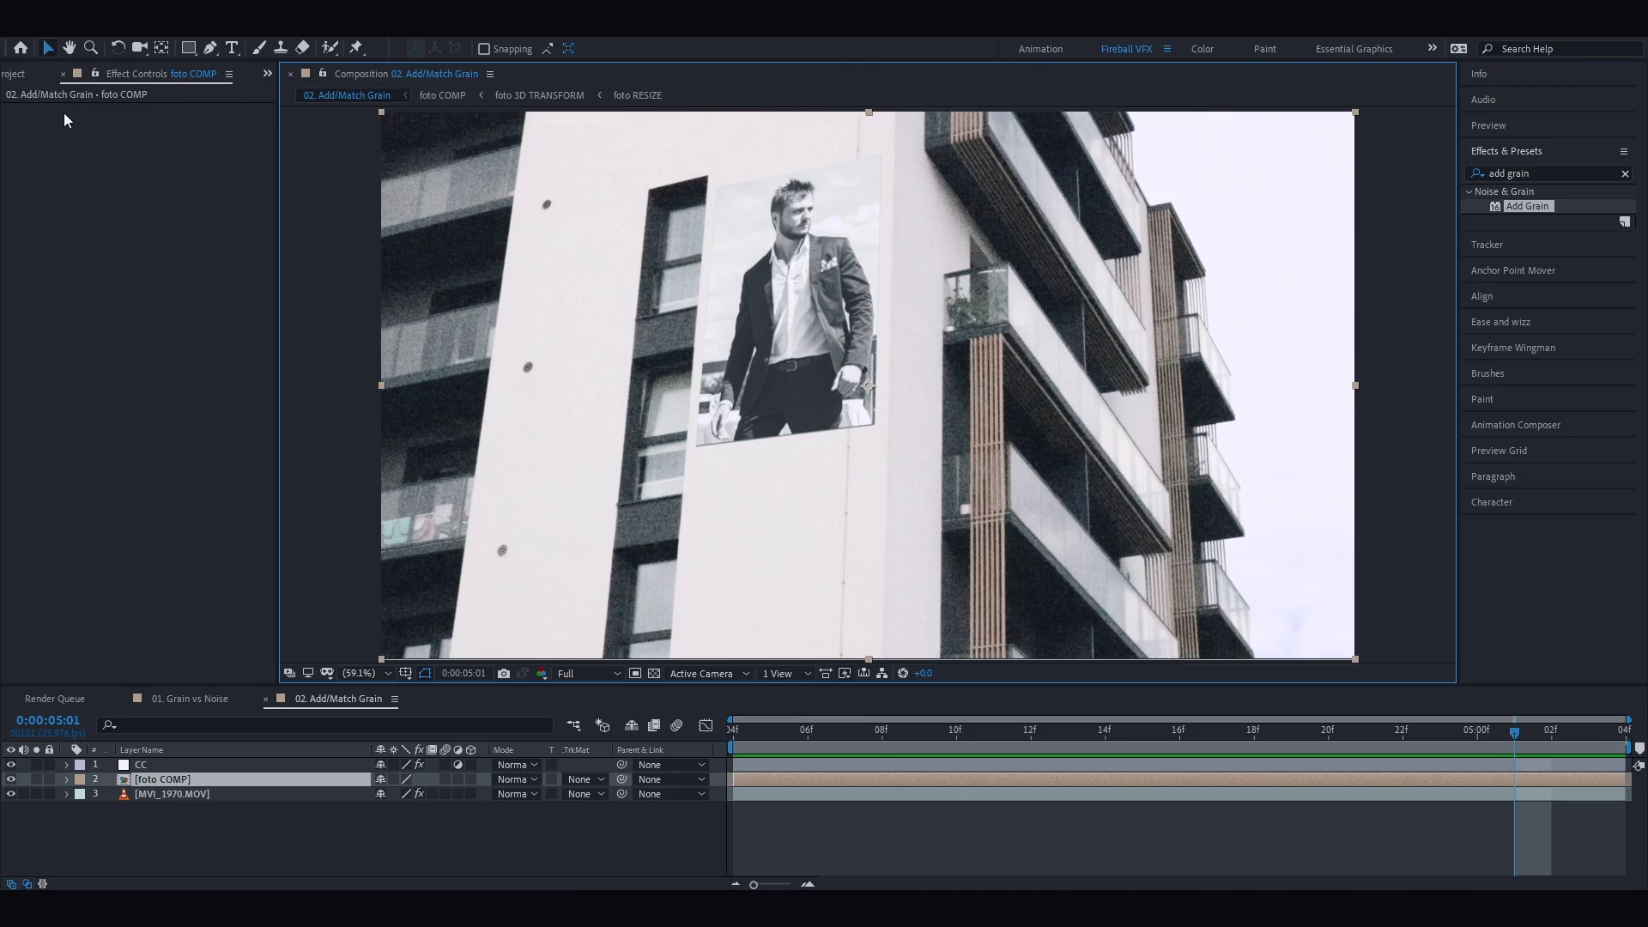
Apply Match Grain to the foto COMP layer, with MVI_1970.MOV as the noise source layer and Final Output as the viewing mode
click(1545, 173)
text(match grain)
drag(1533, 206, 204, 377)
click(187, 142)
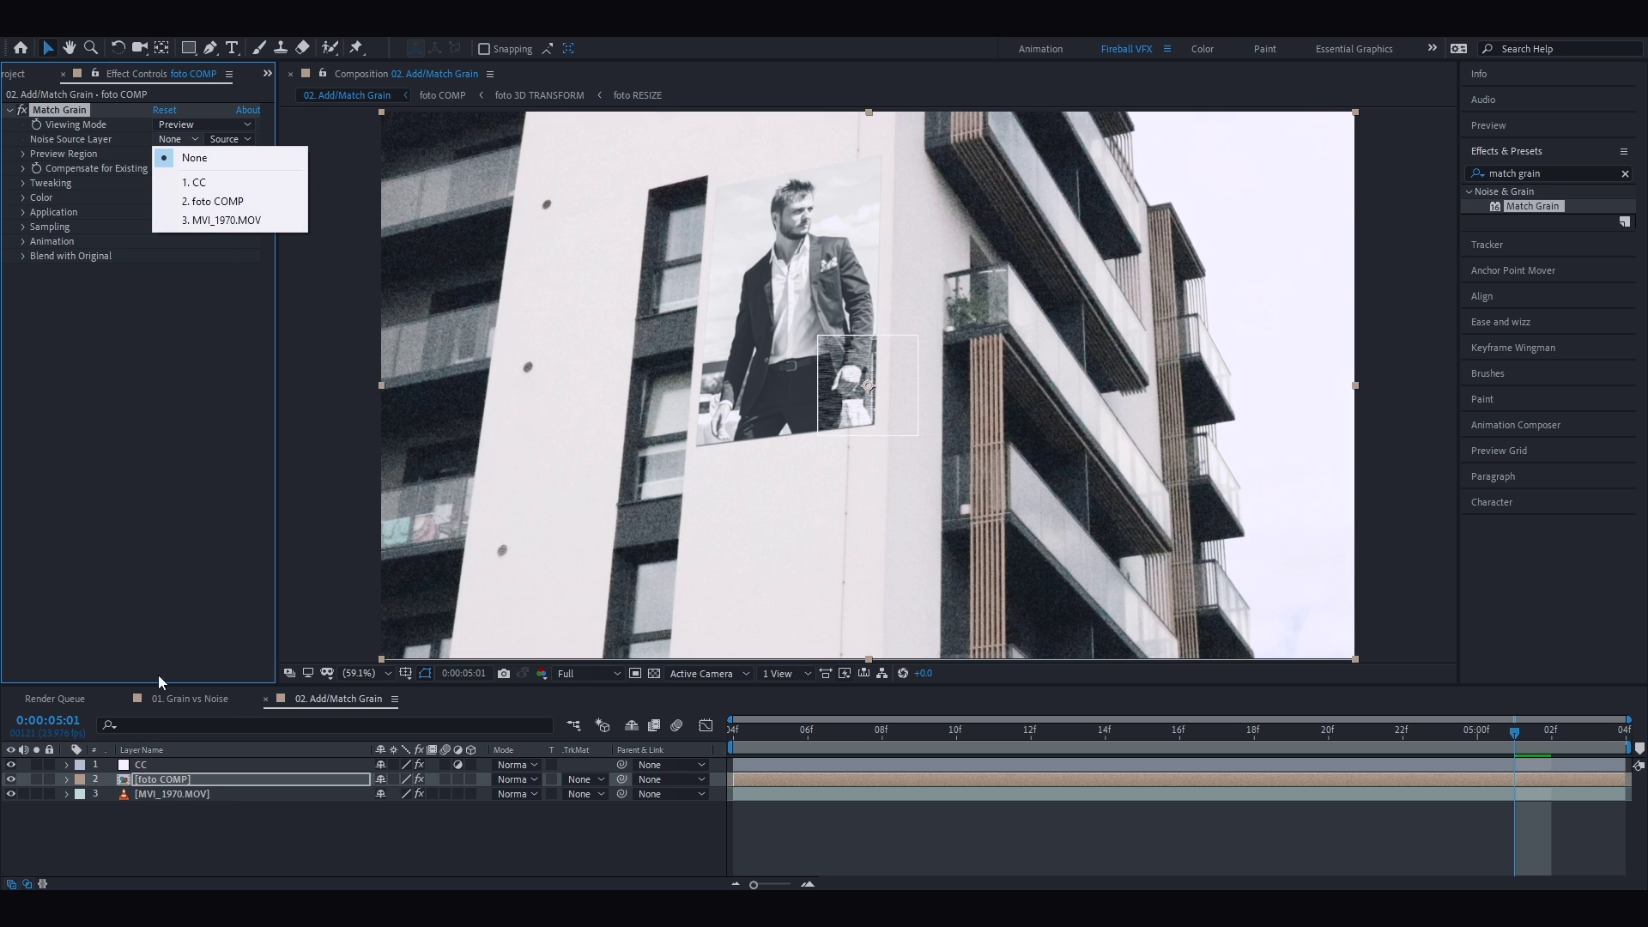
click(207, 218)
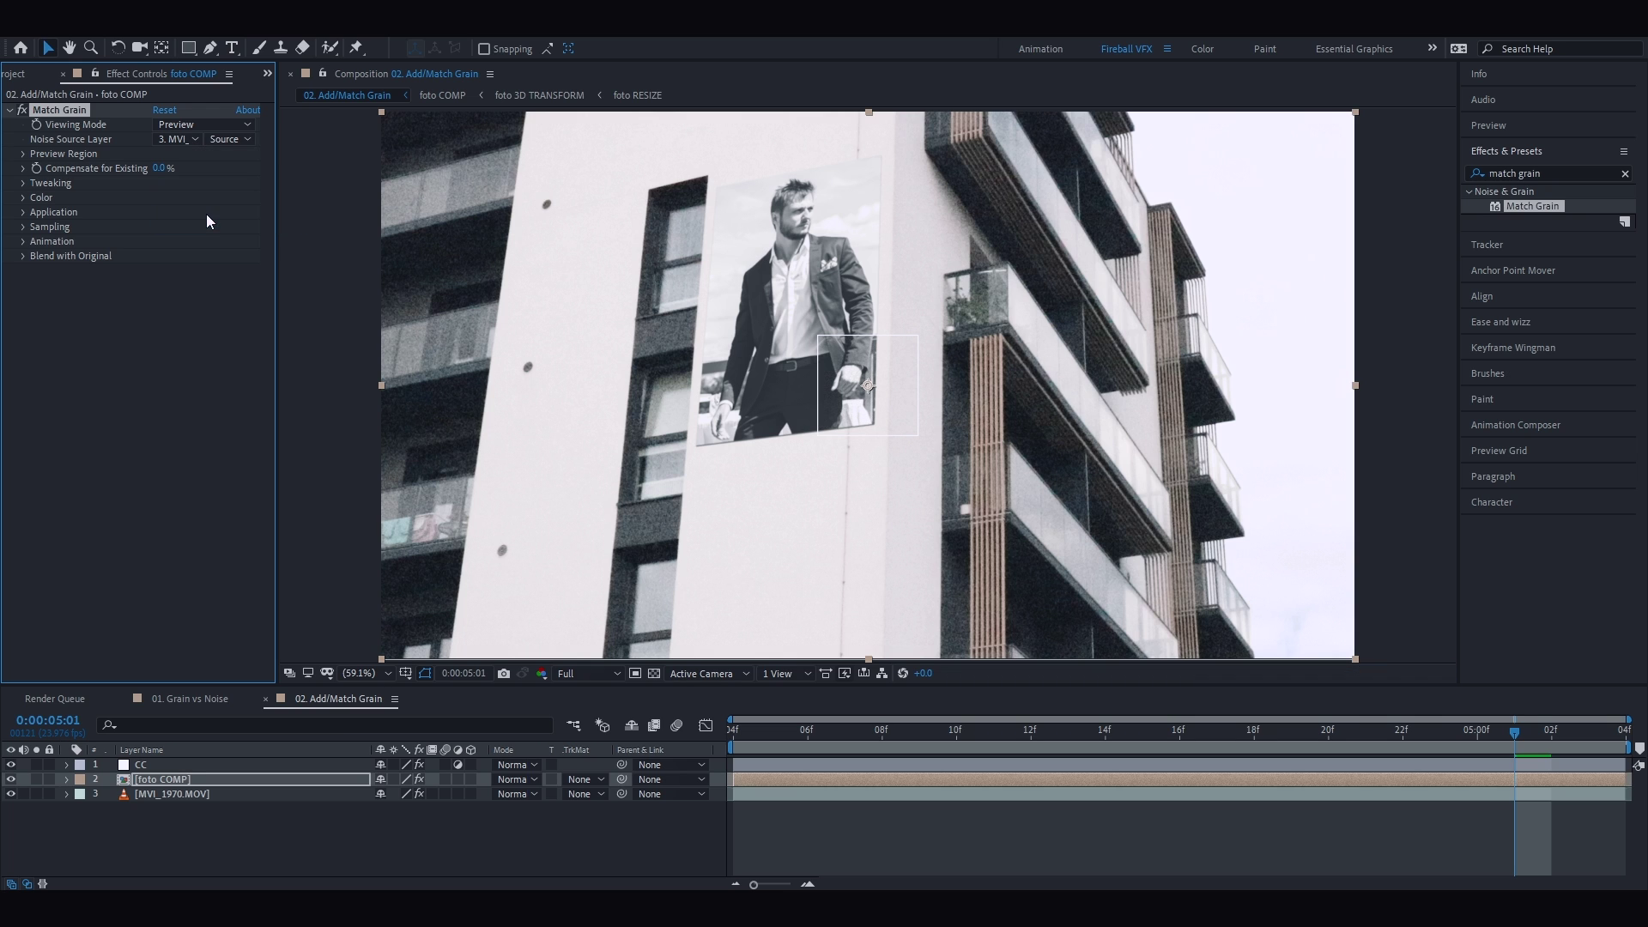
click(170, 125)
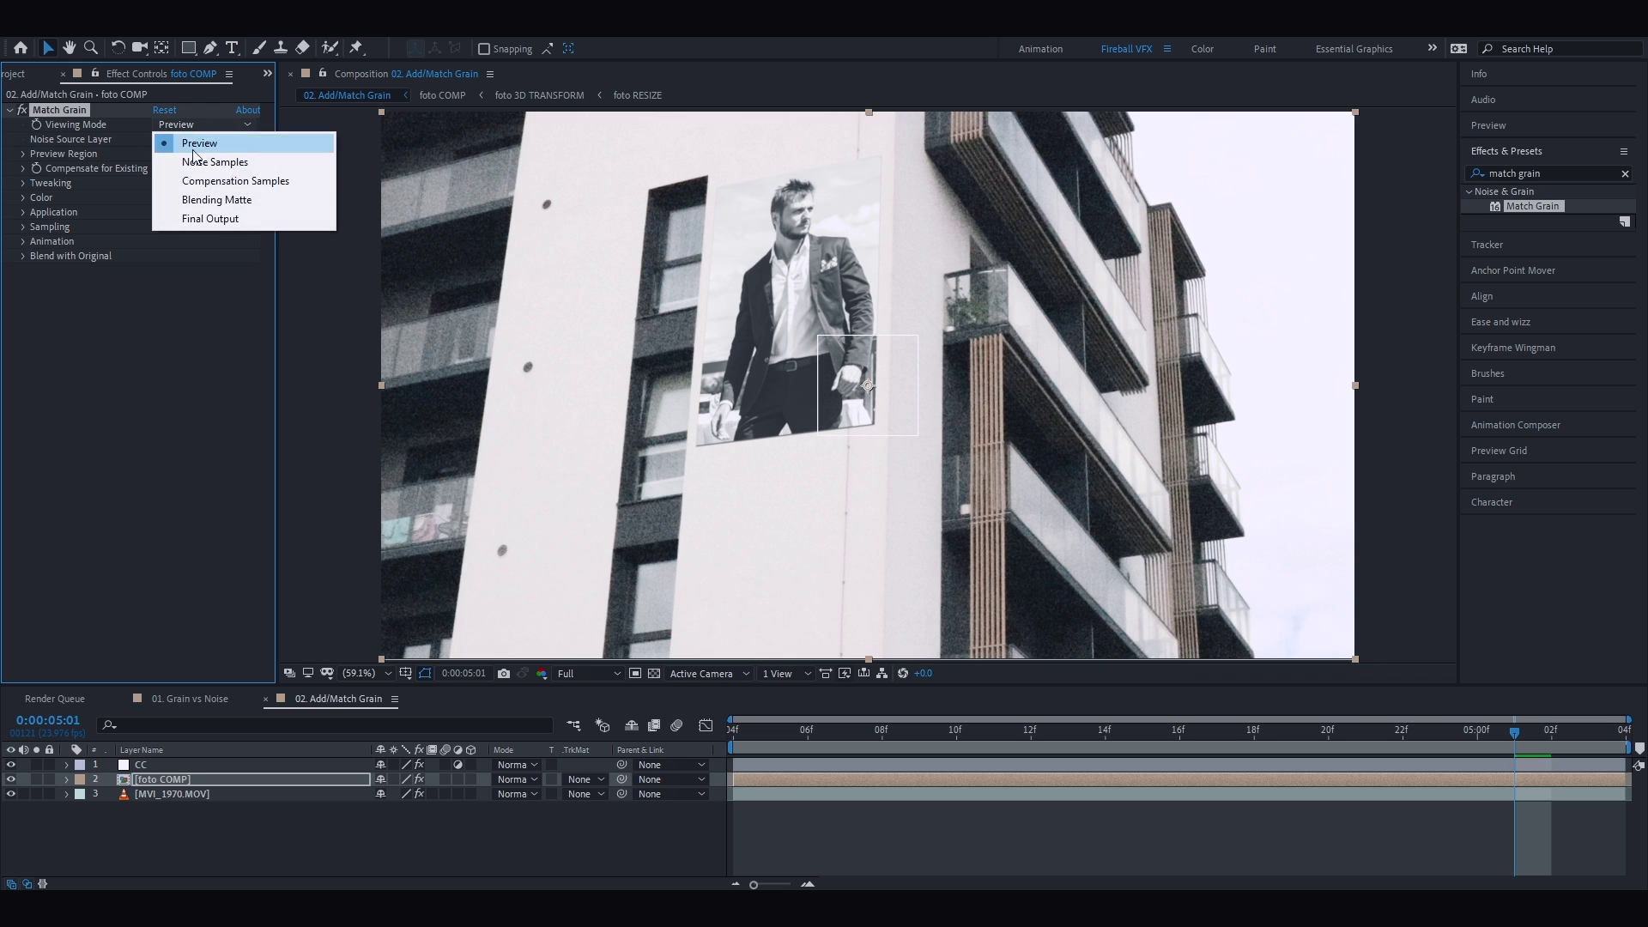
click(193, 218)
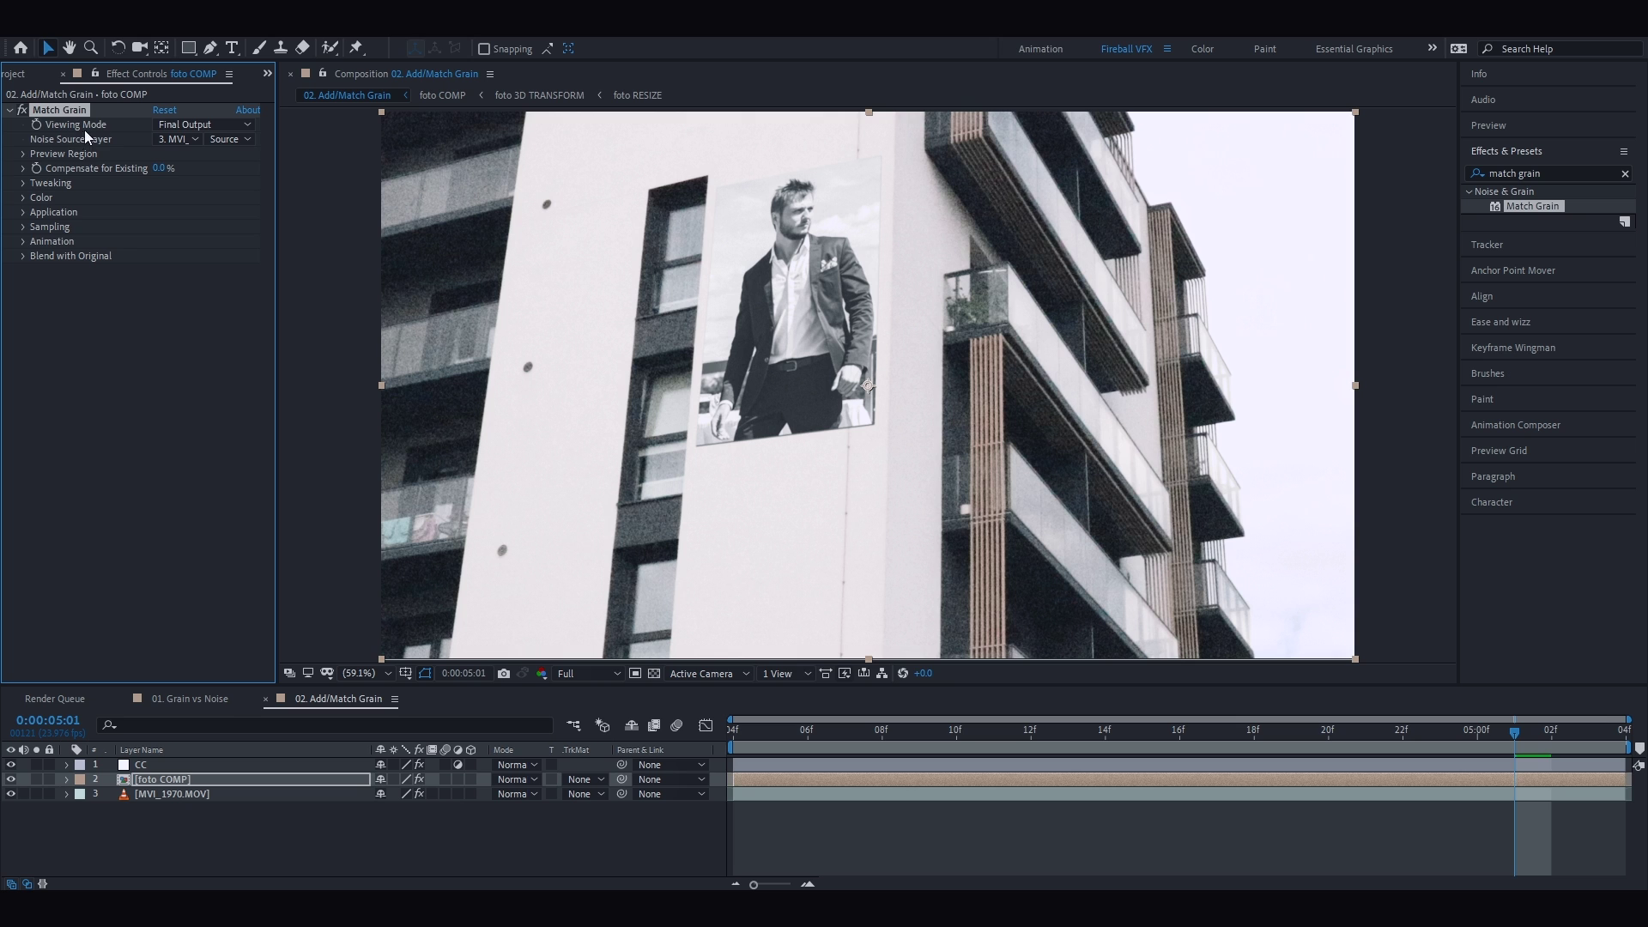
Show Match Grain's noise samples, set Sample Selection to Manual and reveal the individual noise sample points
click(204, 124)
click(198, 162)
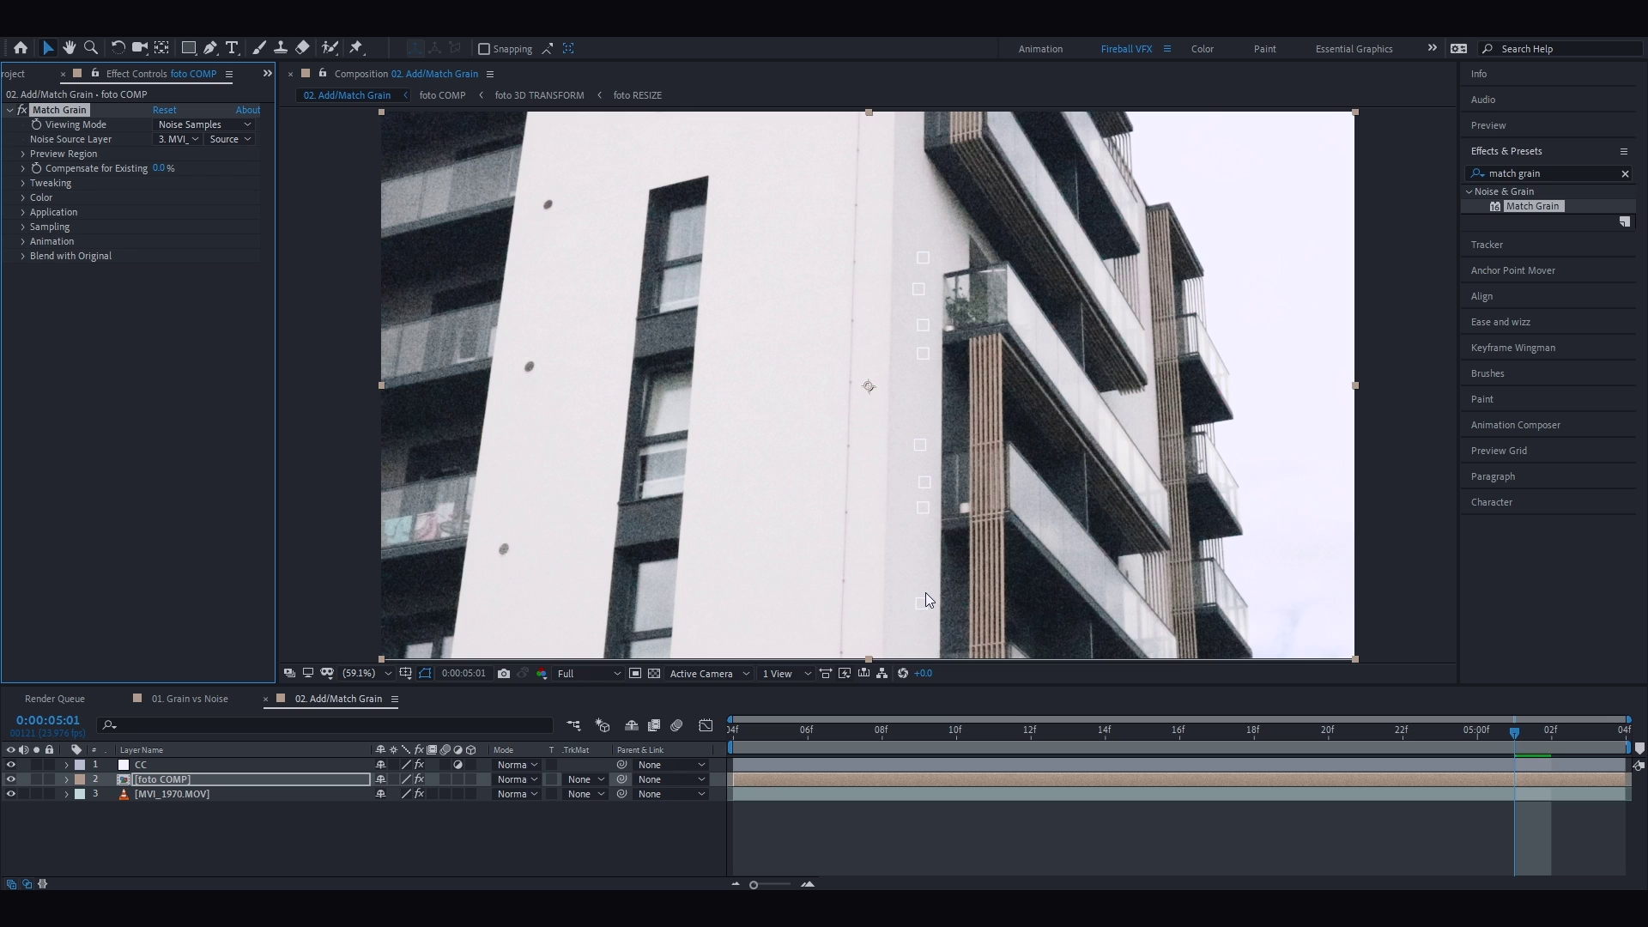
click(41, 228)
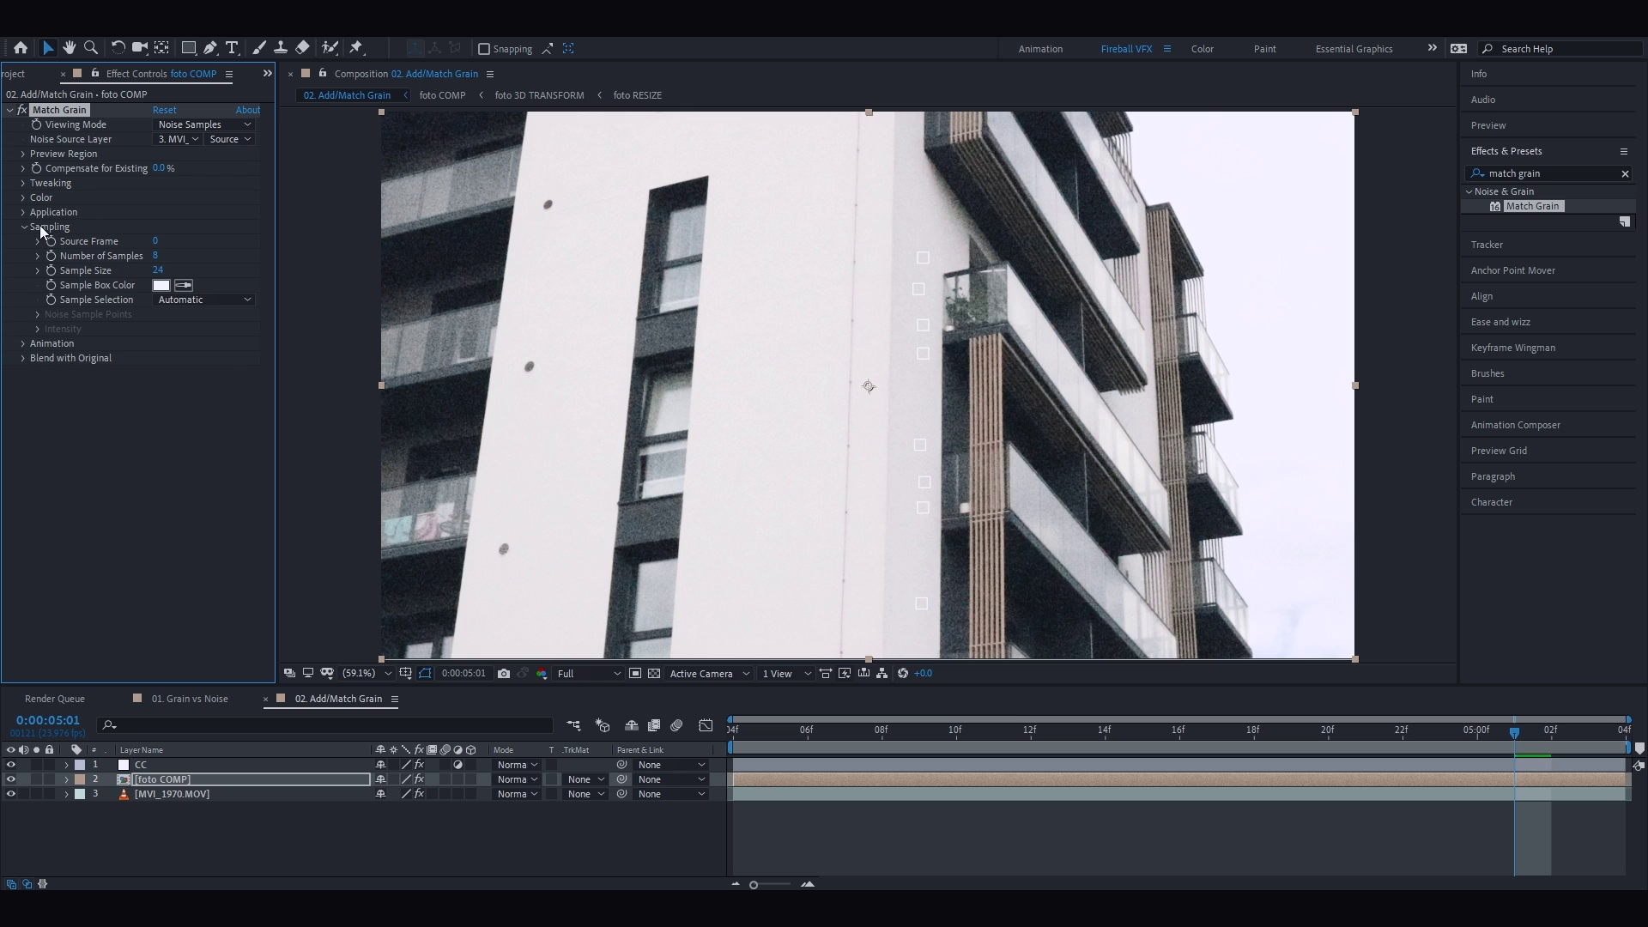
click(203, 300)
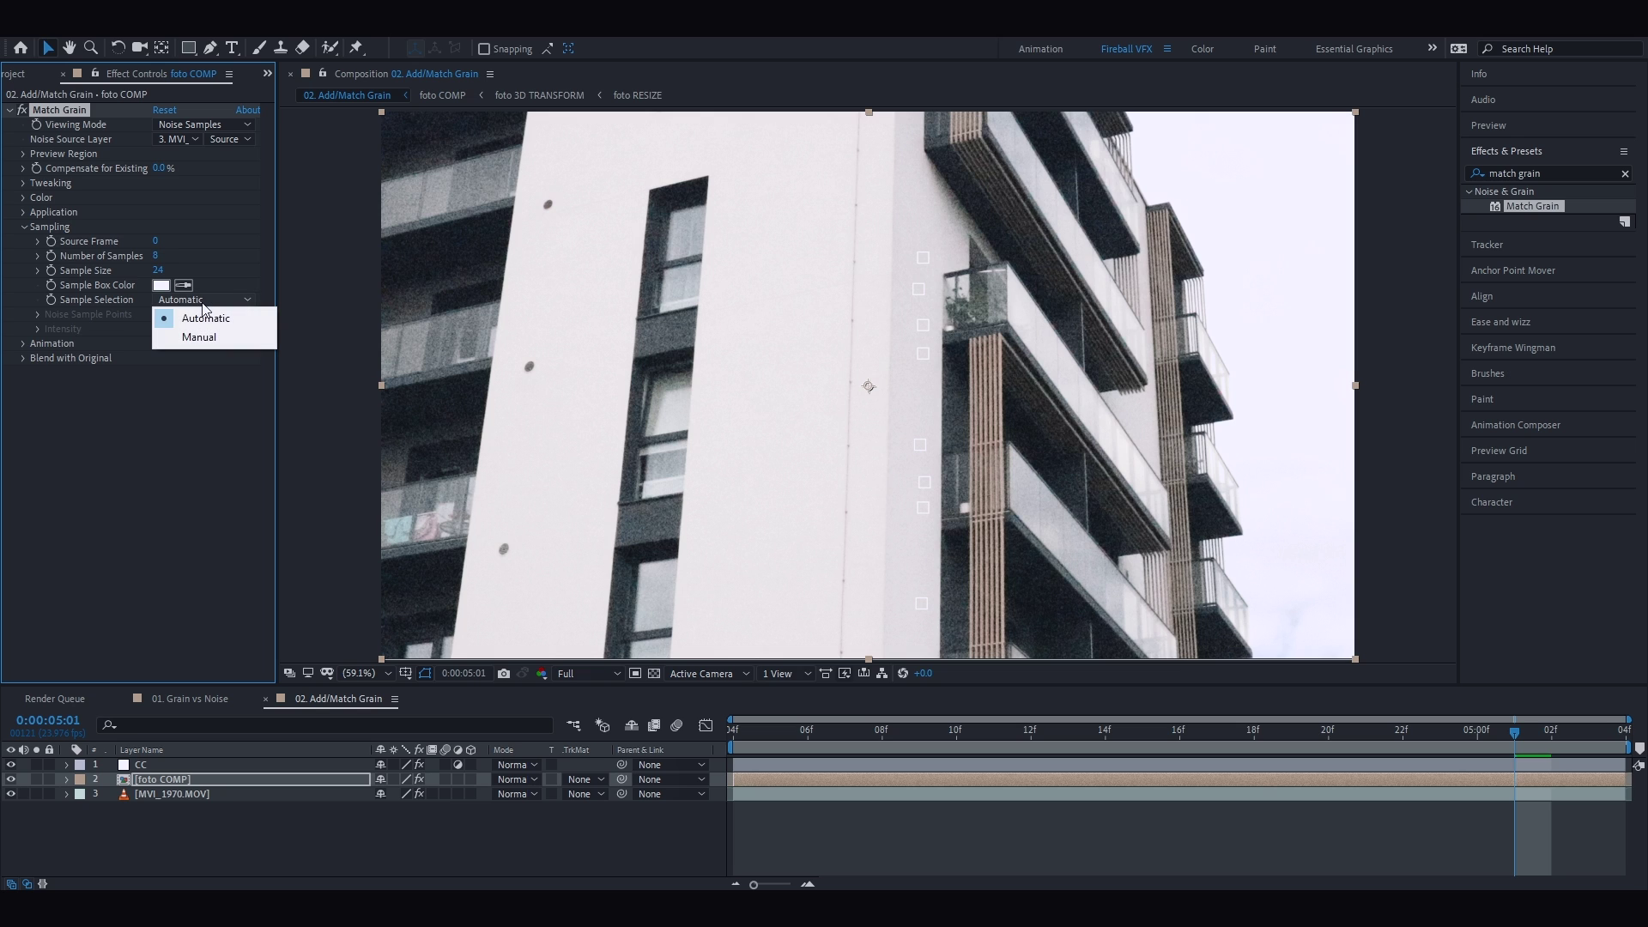
click(206, 336)
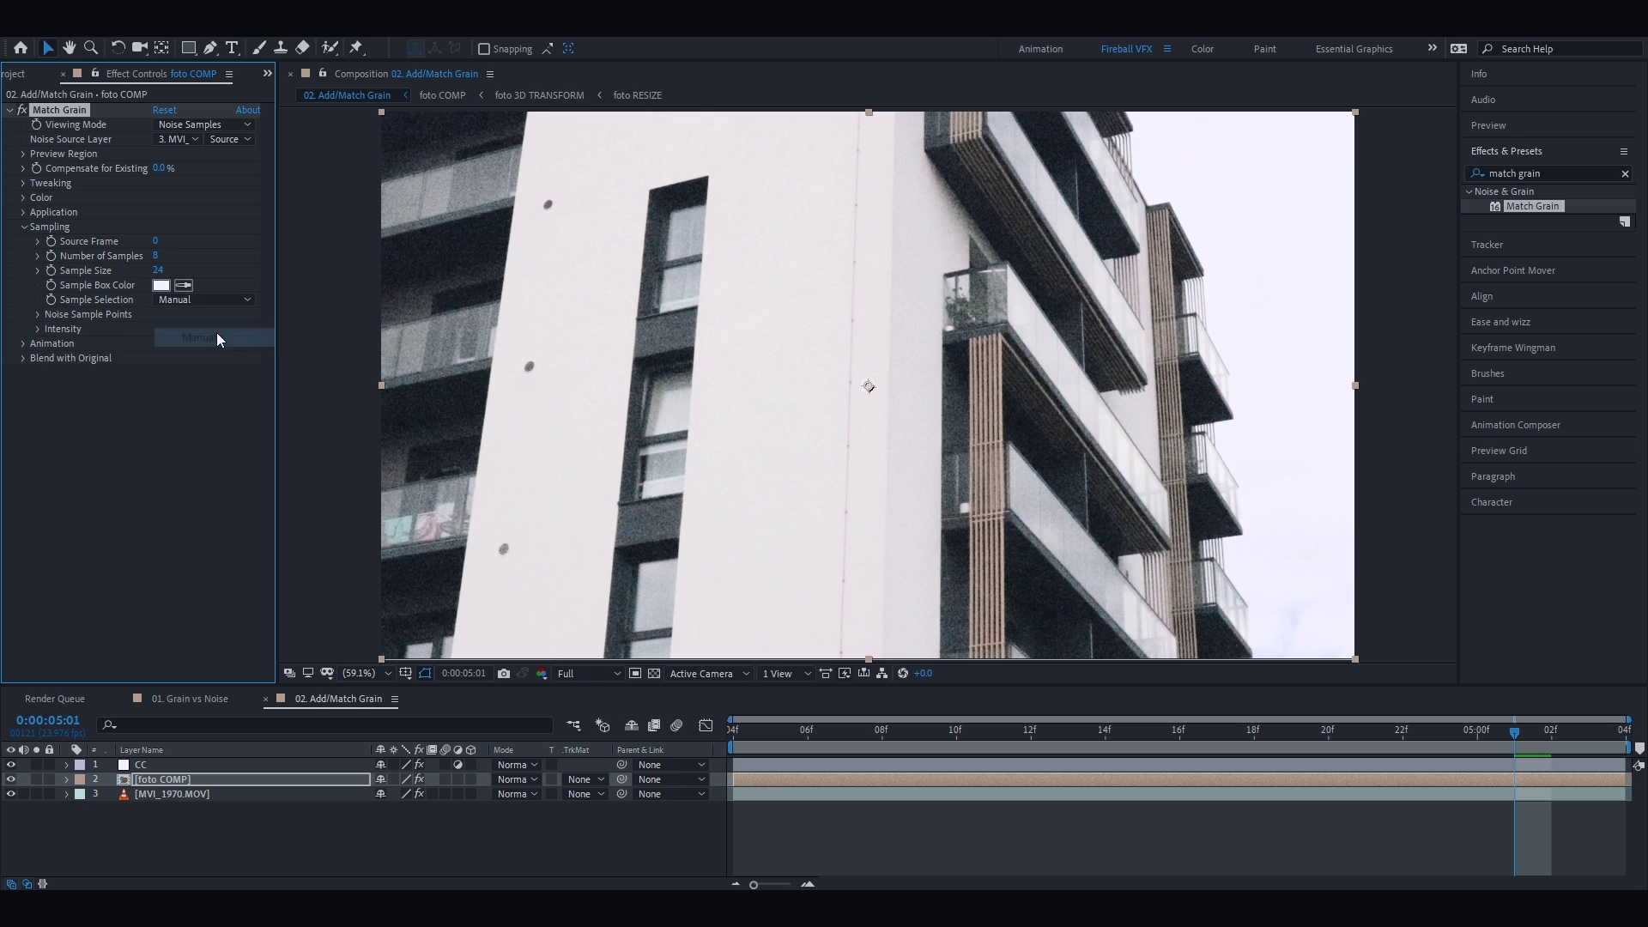
click(38, 314)
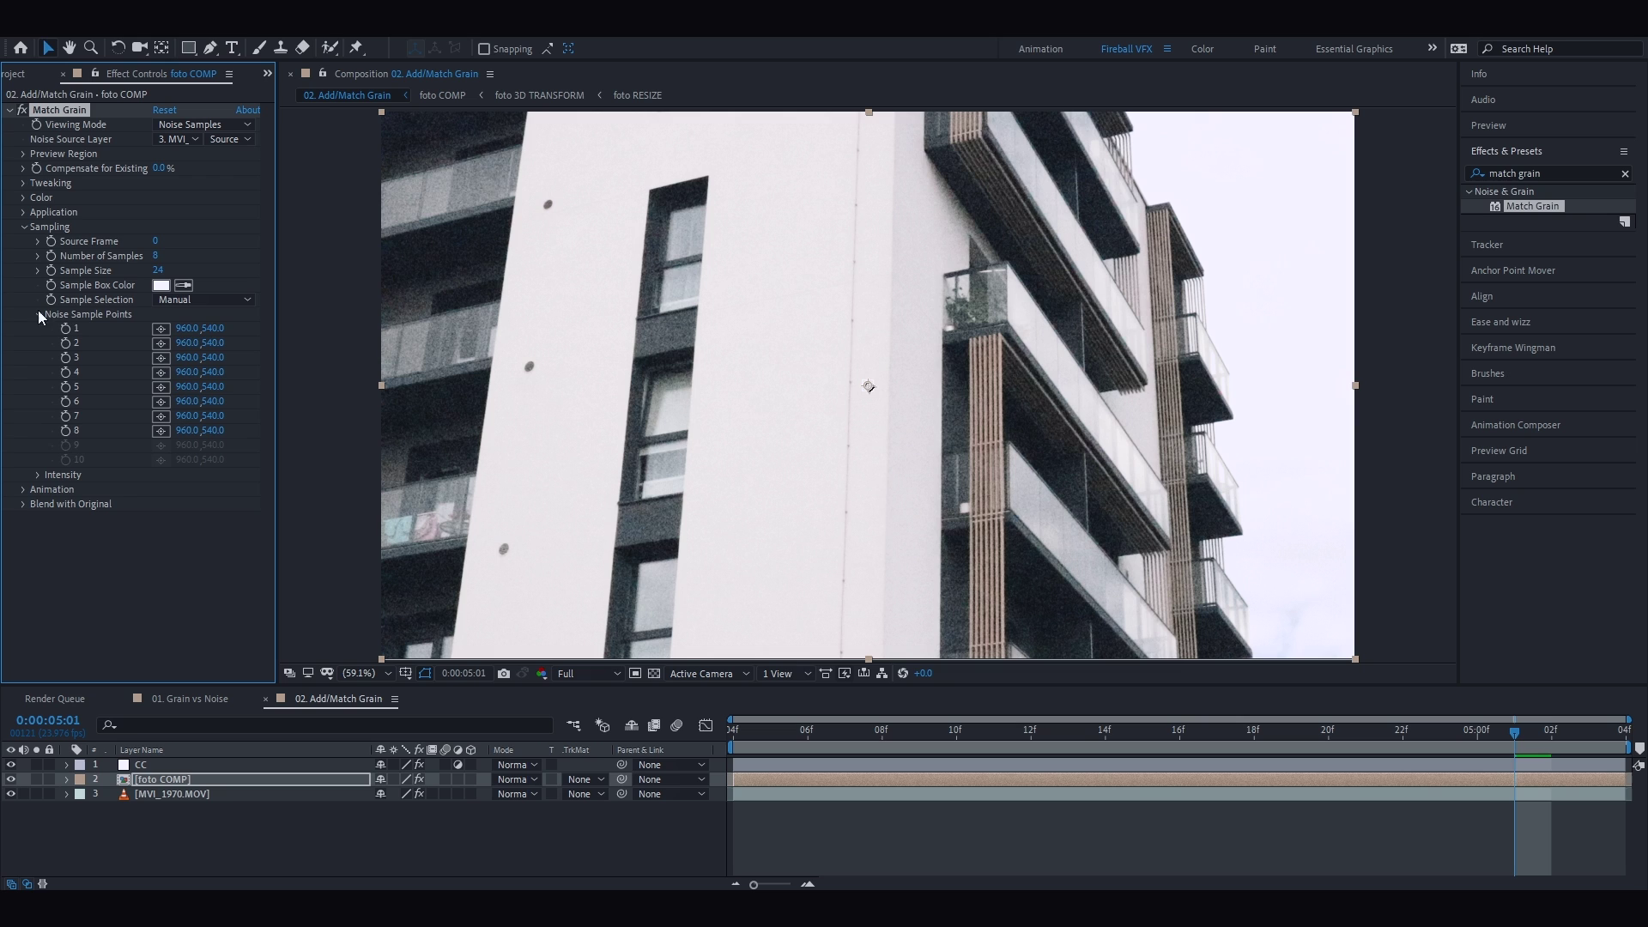
Spread noise sample points 1 to 4 across the building's central wall and place point 5 on a dark balcony
mouse_move(187, 328)
mouse_down()
mouse_move(267, 335)
mouse_move(99, 351)
mouse_up()
mouse_move(868, 385)
mouse_down()
mouse_move(811, 388)
mouse_move(794, 348)
mouse_move(785, 430)
mouse_up()
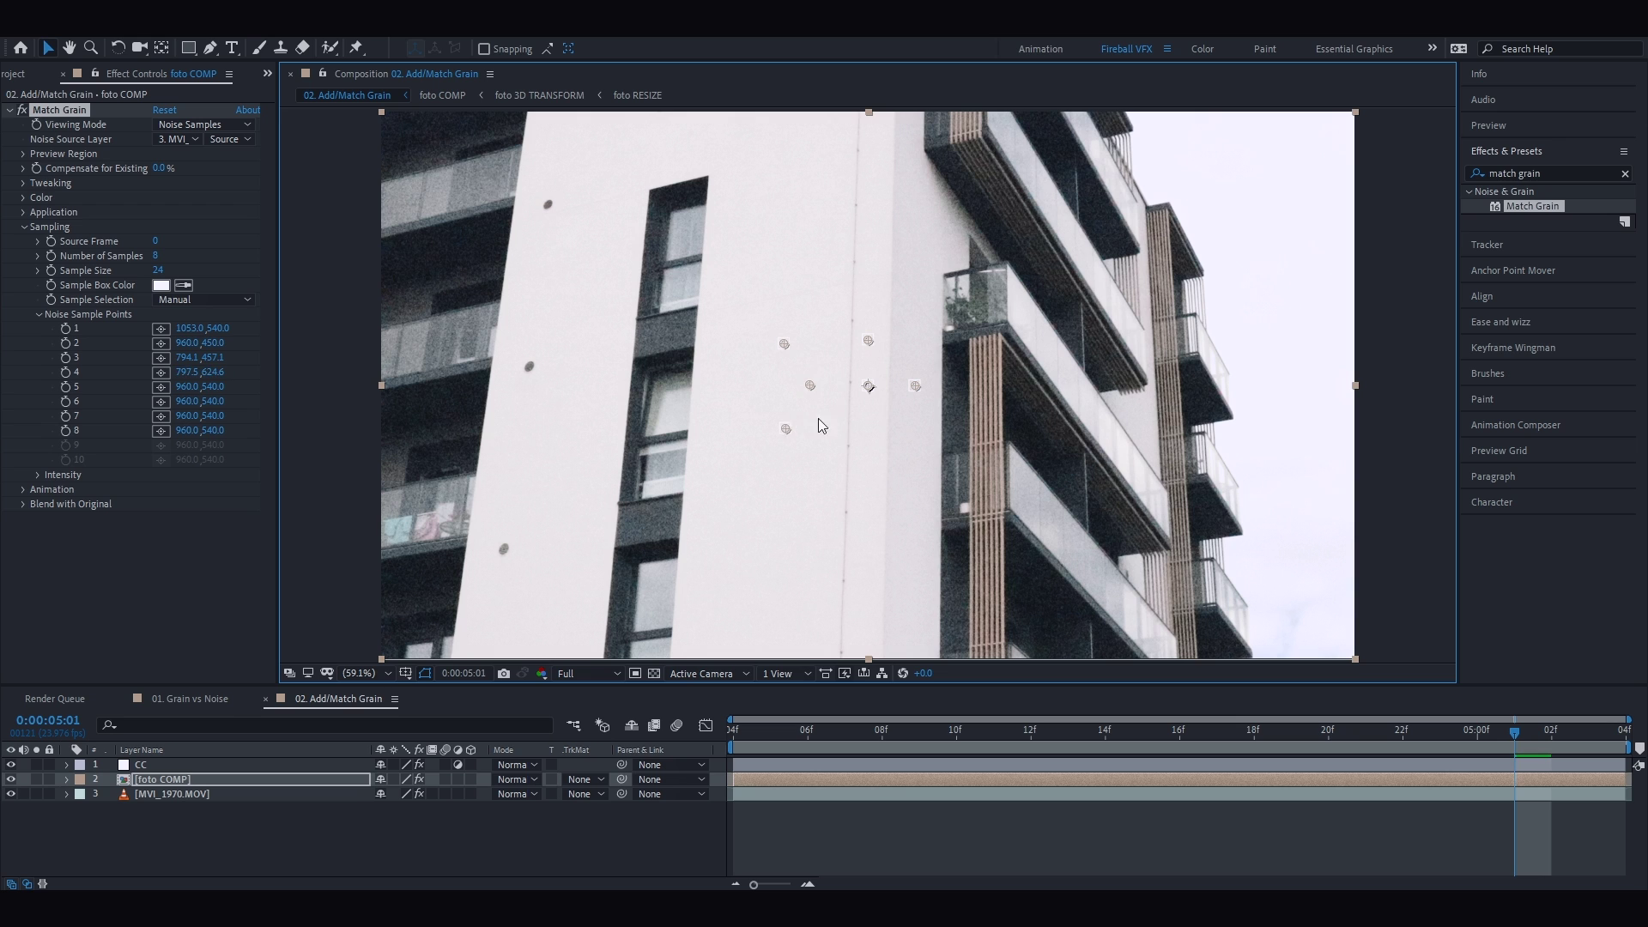
click(161, 386)
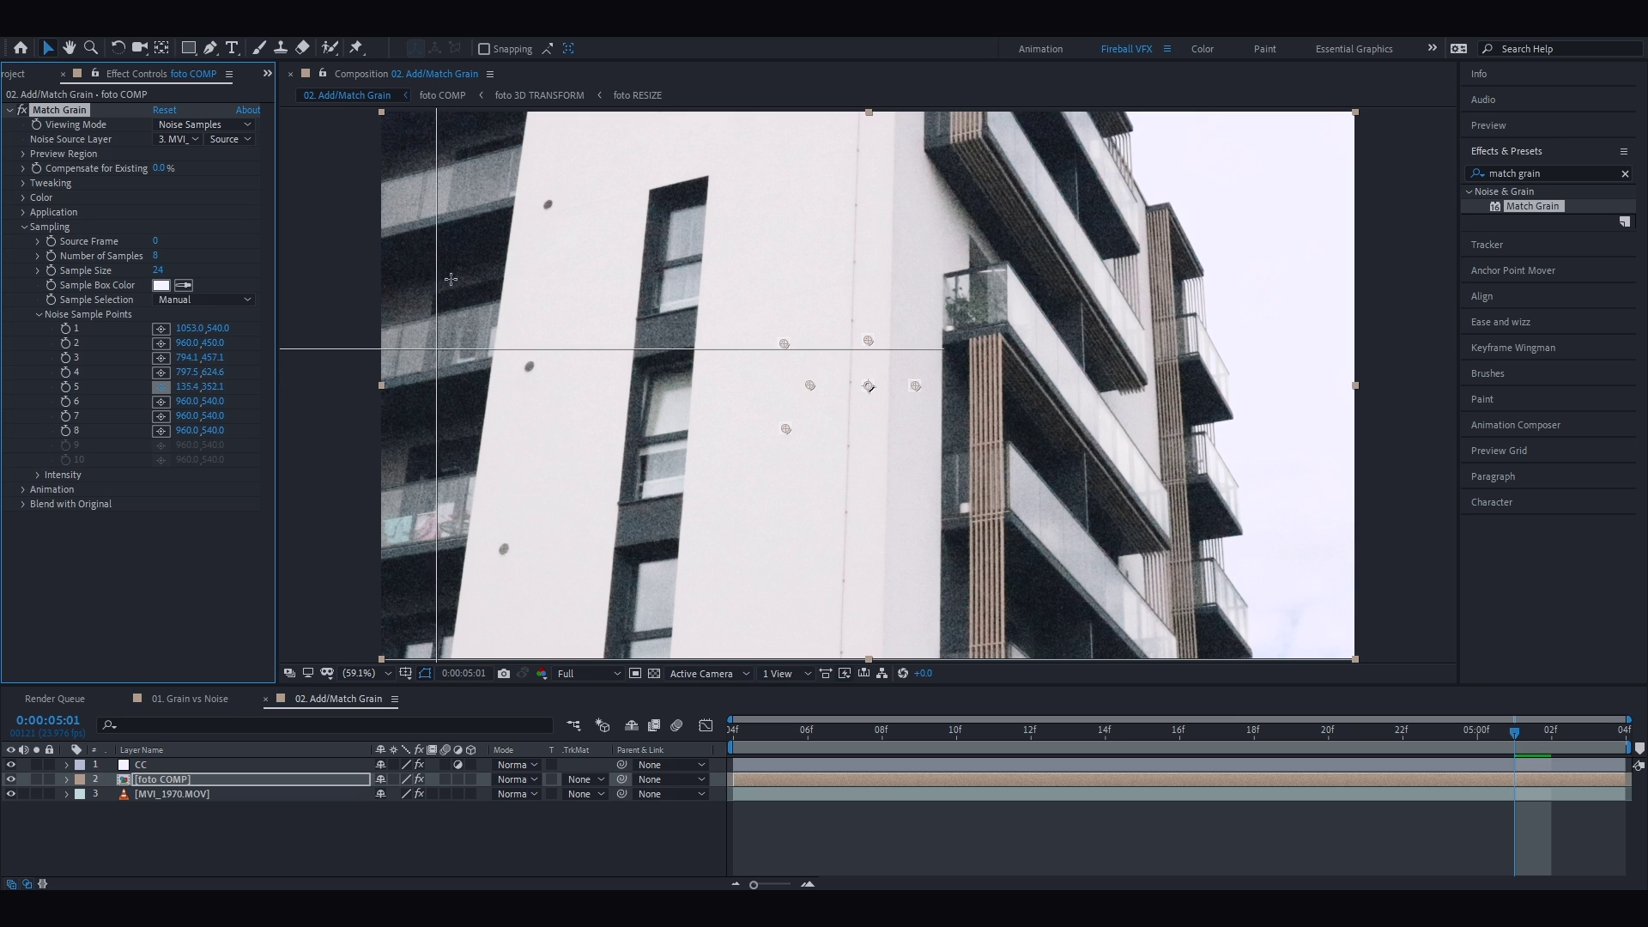
click(462, 244)
Set the sample box color to dark red and the number of samples to 5
click(160, 285)
click(232, 138)
click(365, 46)
mouse_move(157, 269)
mouse_down()
mouse_move(190, 268)
mouse_move(155, 256)
mouse_up()
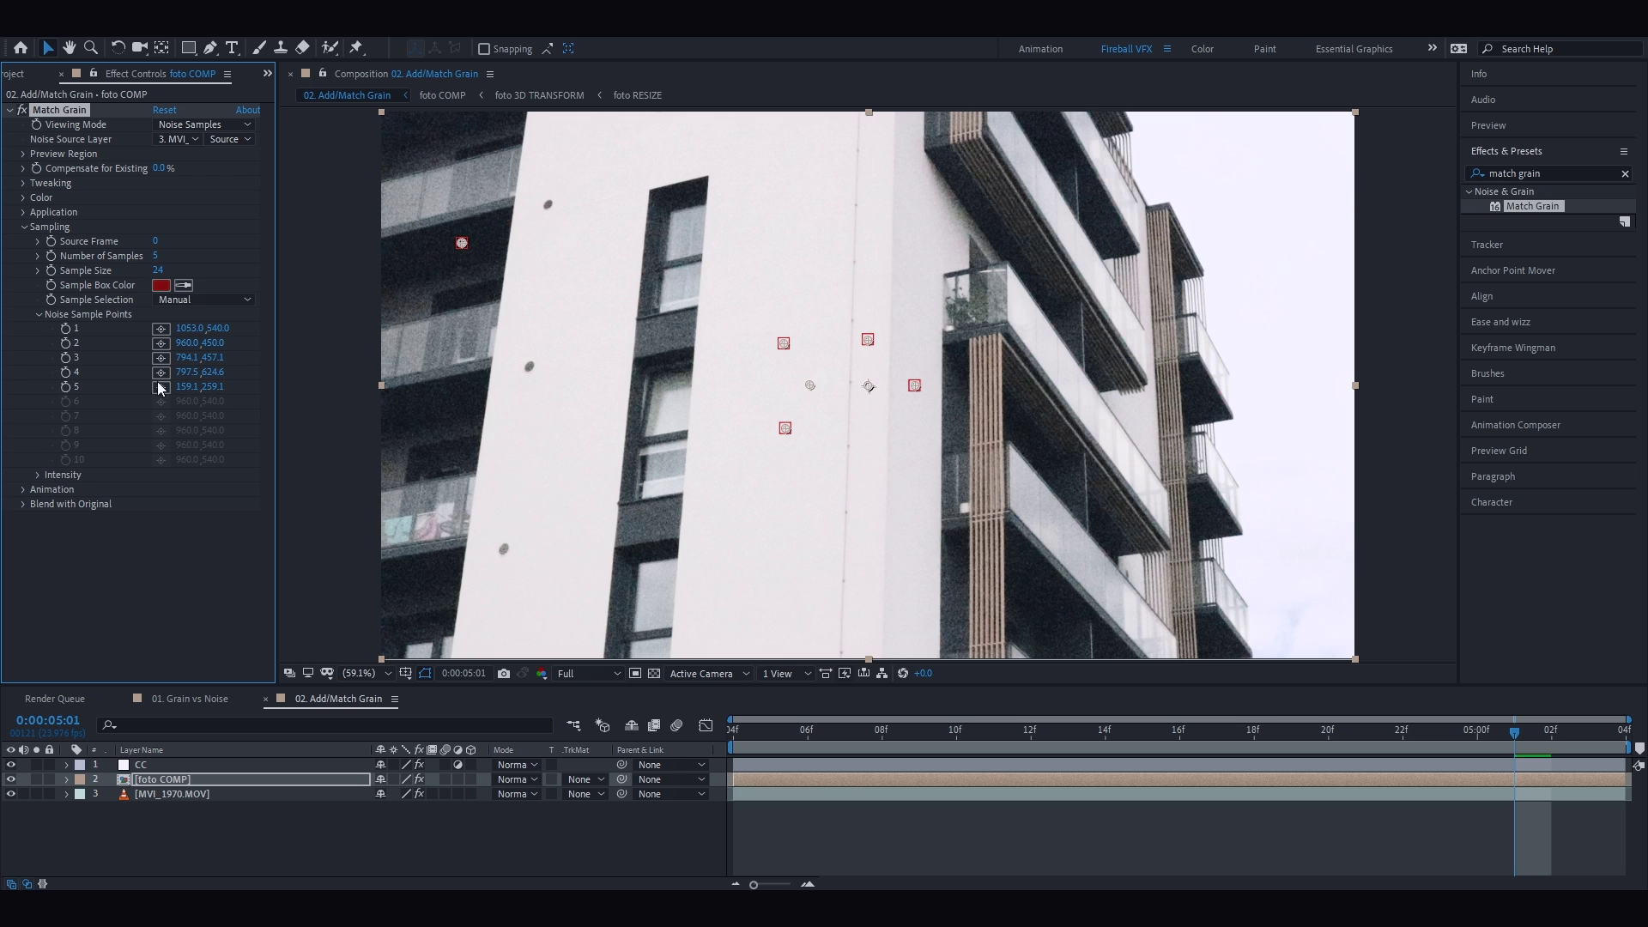
Place the five noise sample points on three separate light wall areas, the dark panel between the windows and the shadowed balcony
click(586, 313)
click(161, 343)
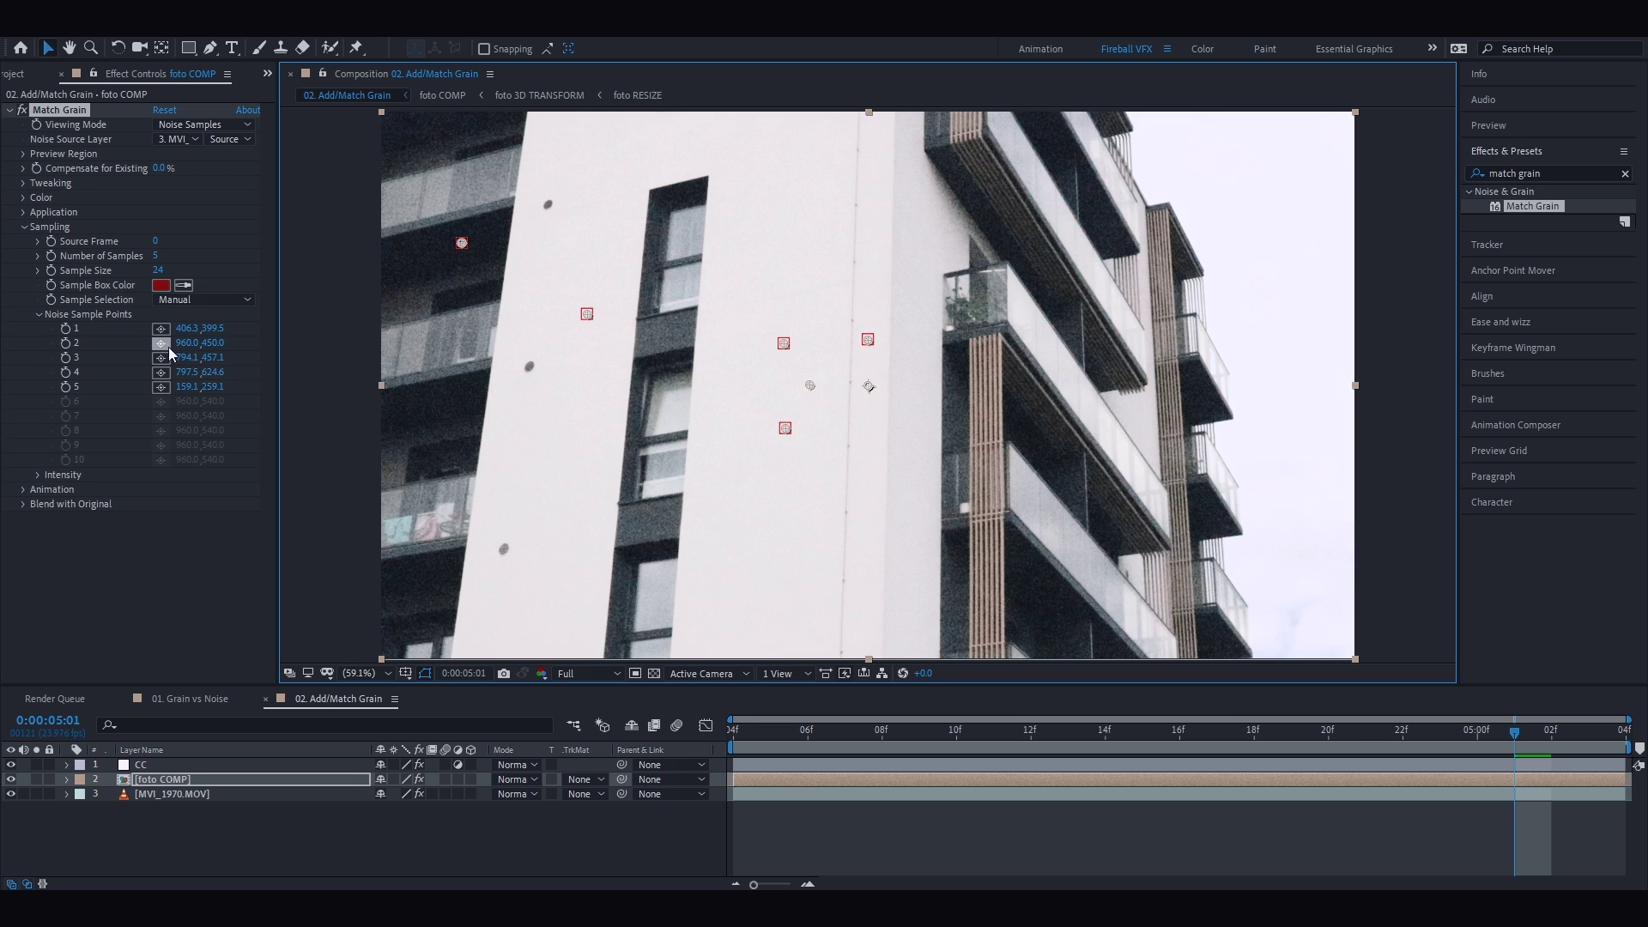
click(660, 337)
click(161, 357)
click(545, 596)
click(161, 371)
click(915, 235)
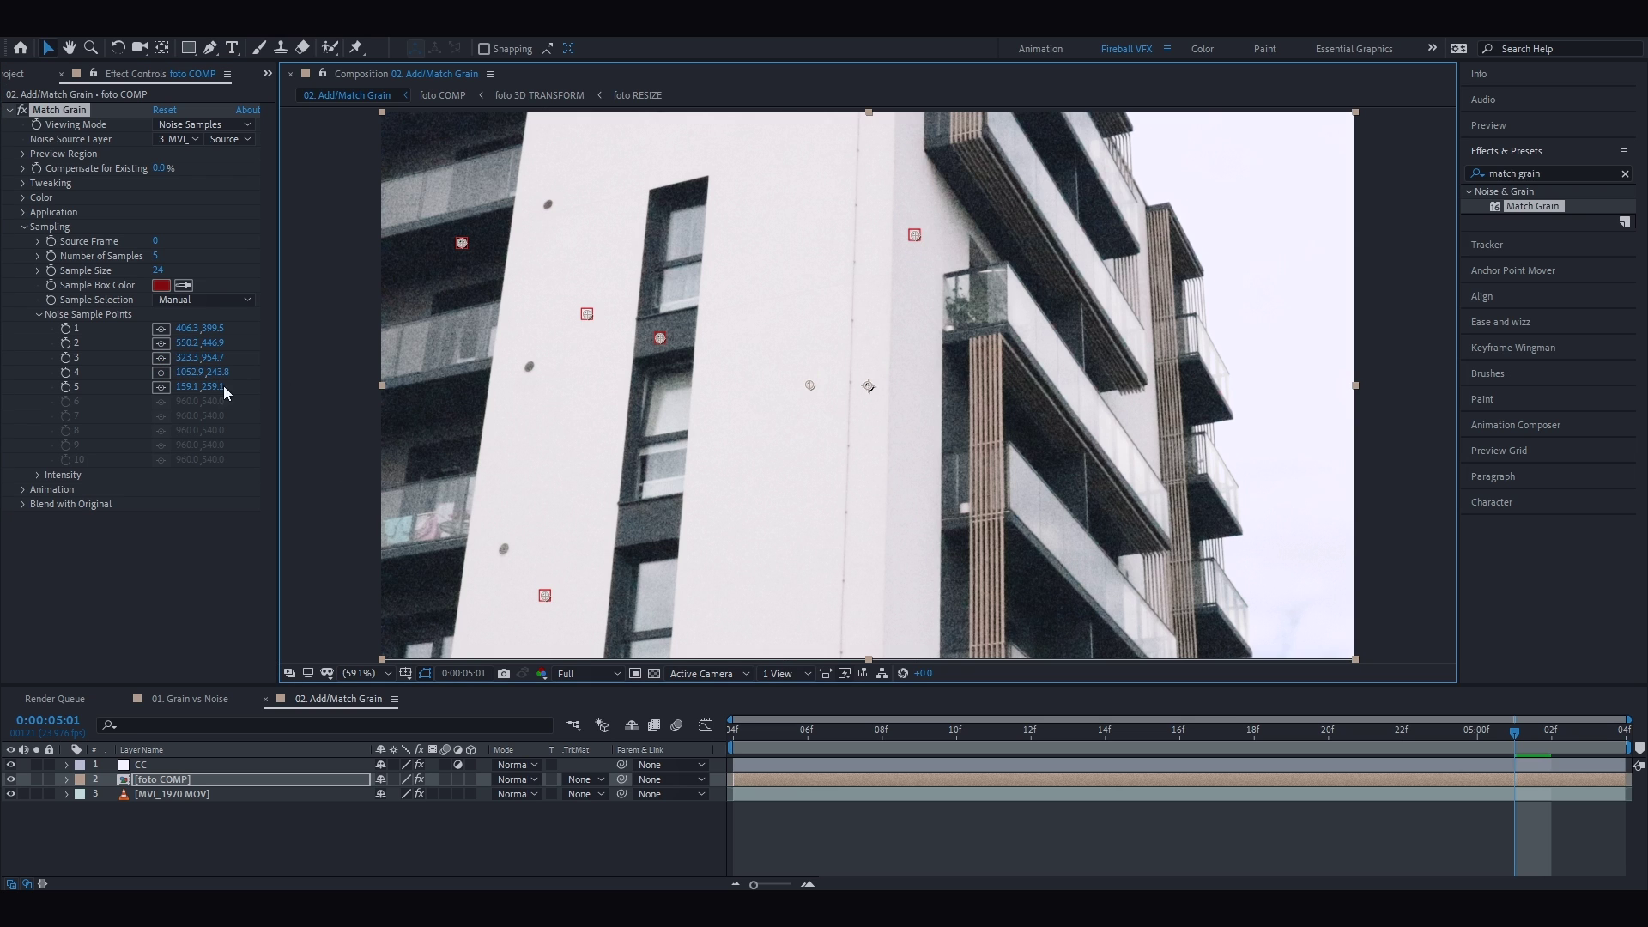
click(162, 387)
click(412, 249)
Set Match Grain's viewing mode to Final Output and play the footage to compare the poster's grain
click(203, 125)
click(227, 216)
key(space)
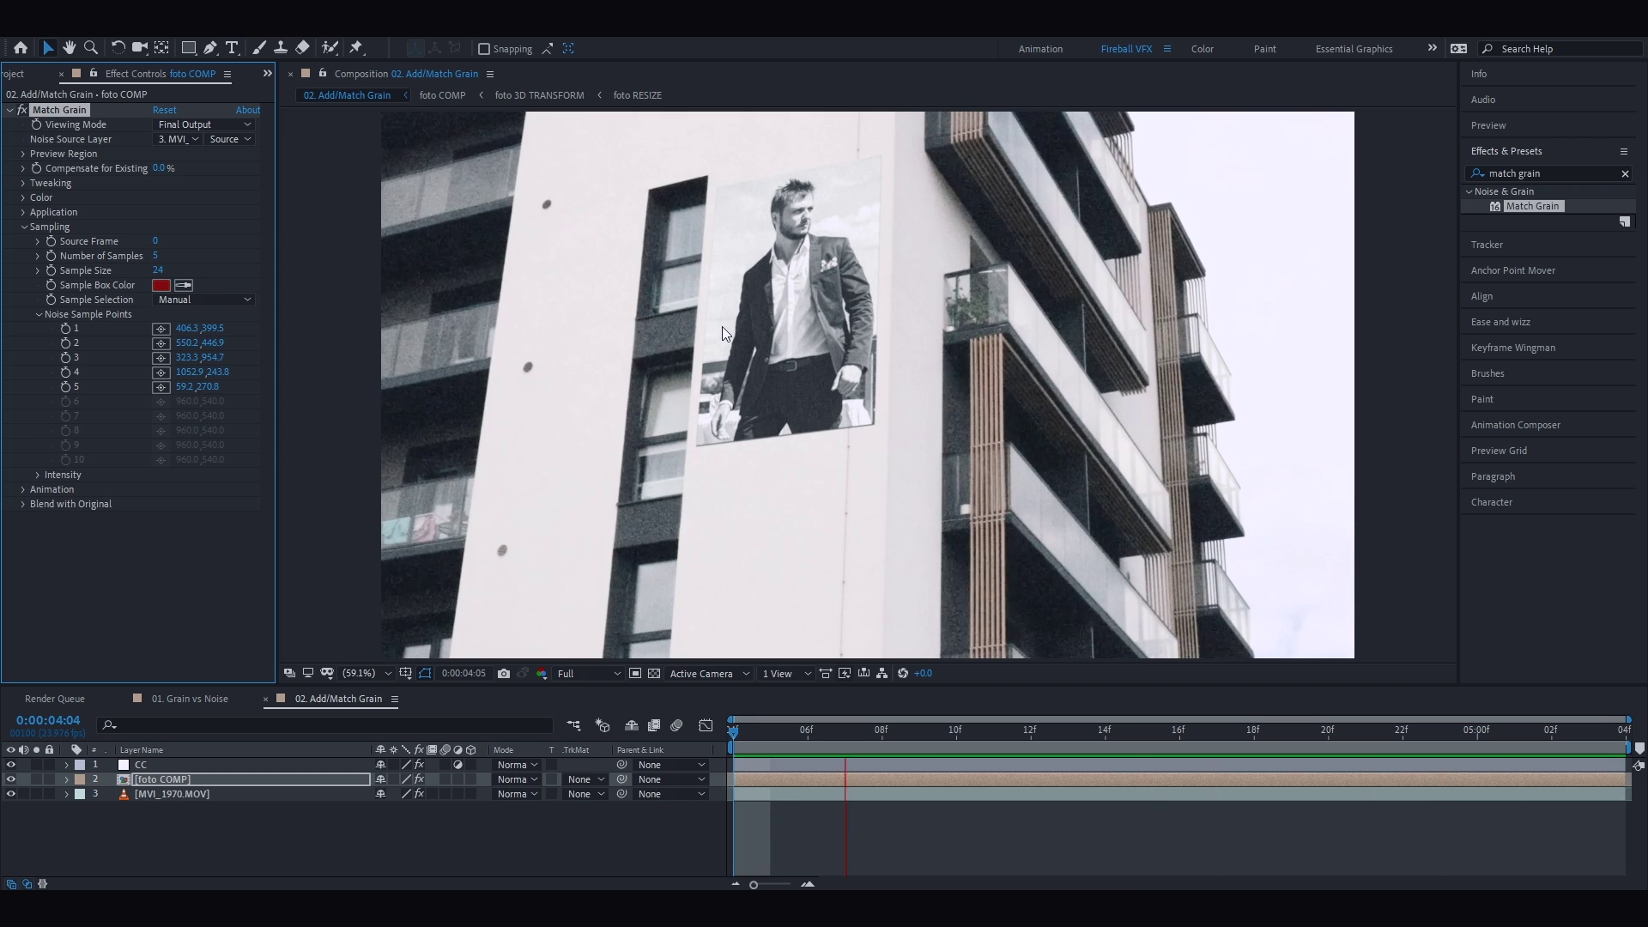
key(space)
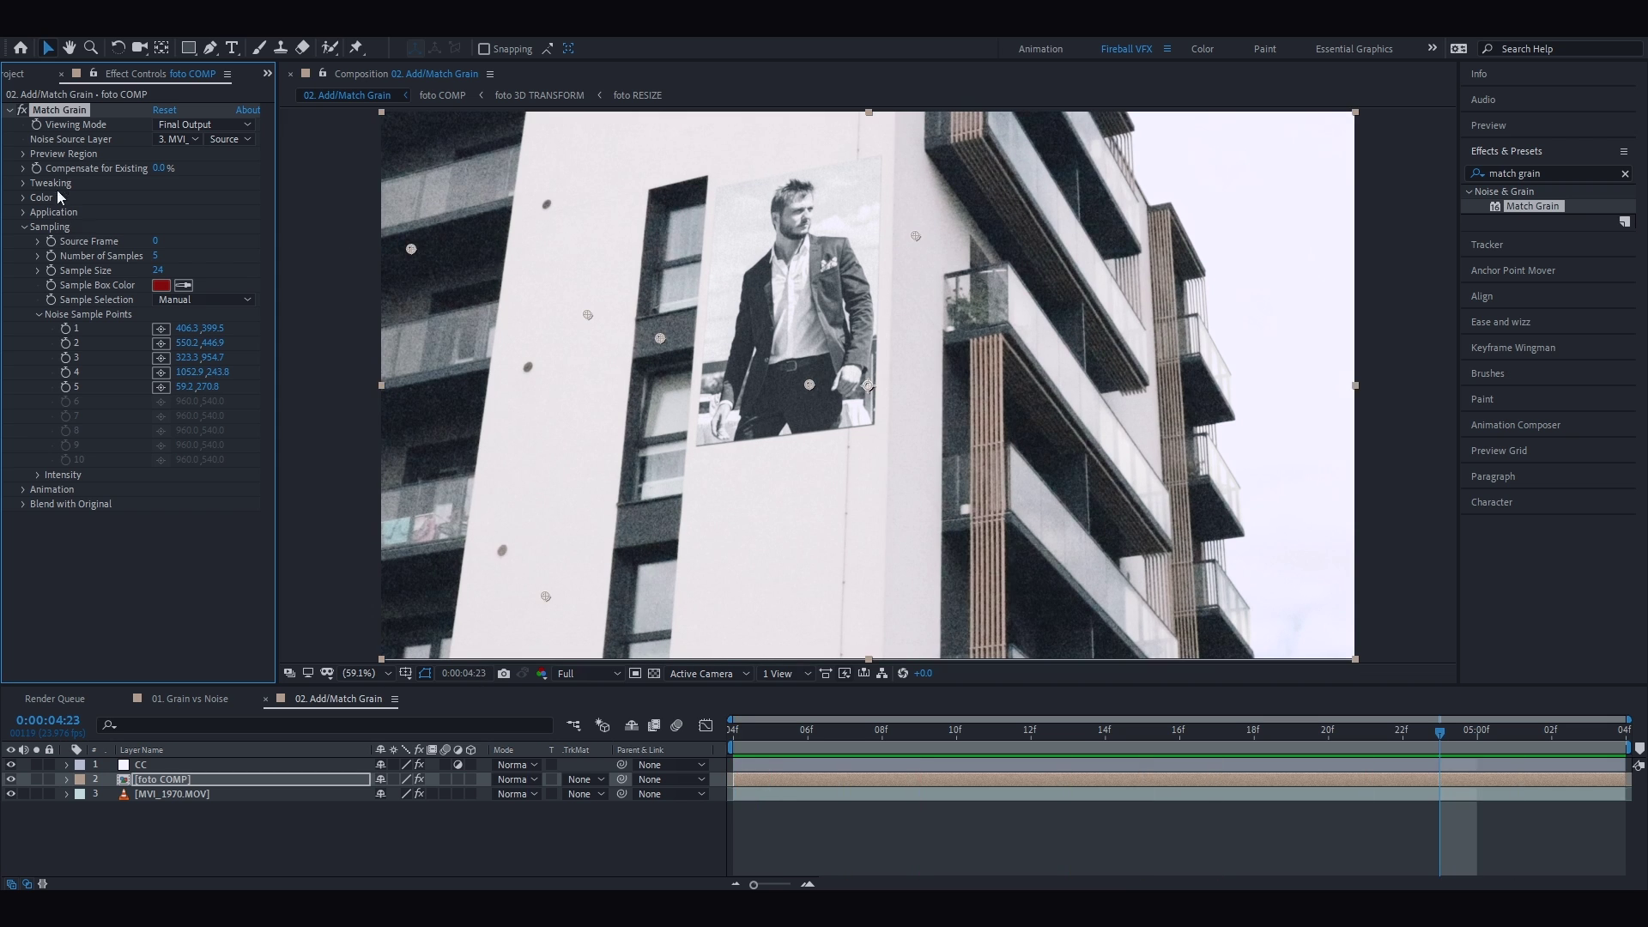
Set Match Grain's Size to 1.25, Softness to 0.95, Midtones to 0.5 and Highlights to 0.2, and play the result
click(23, 183)
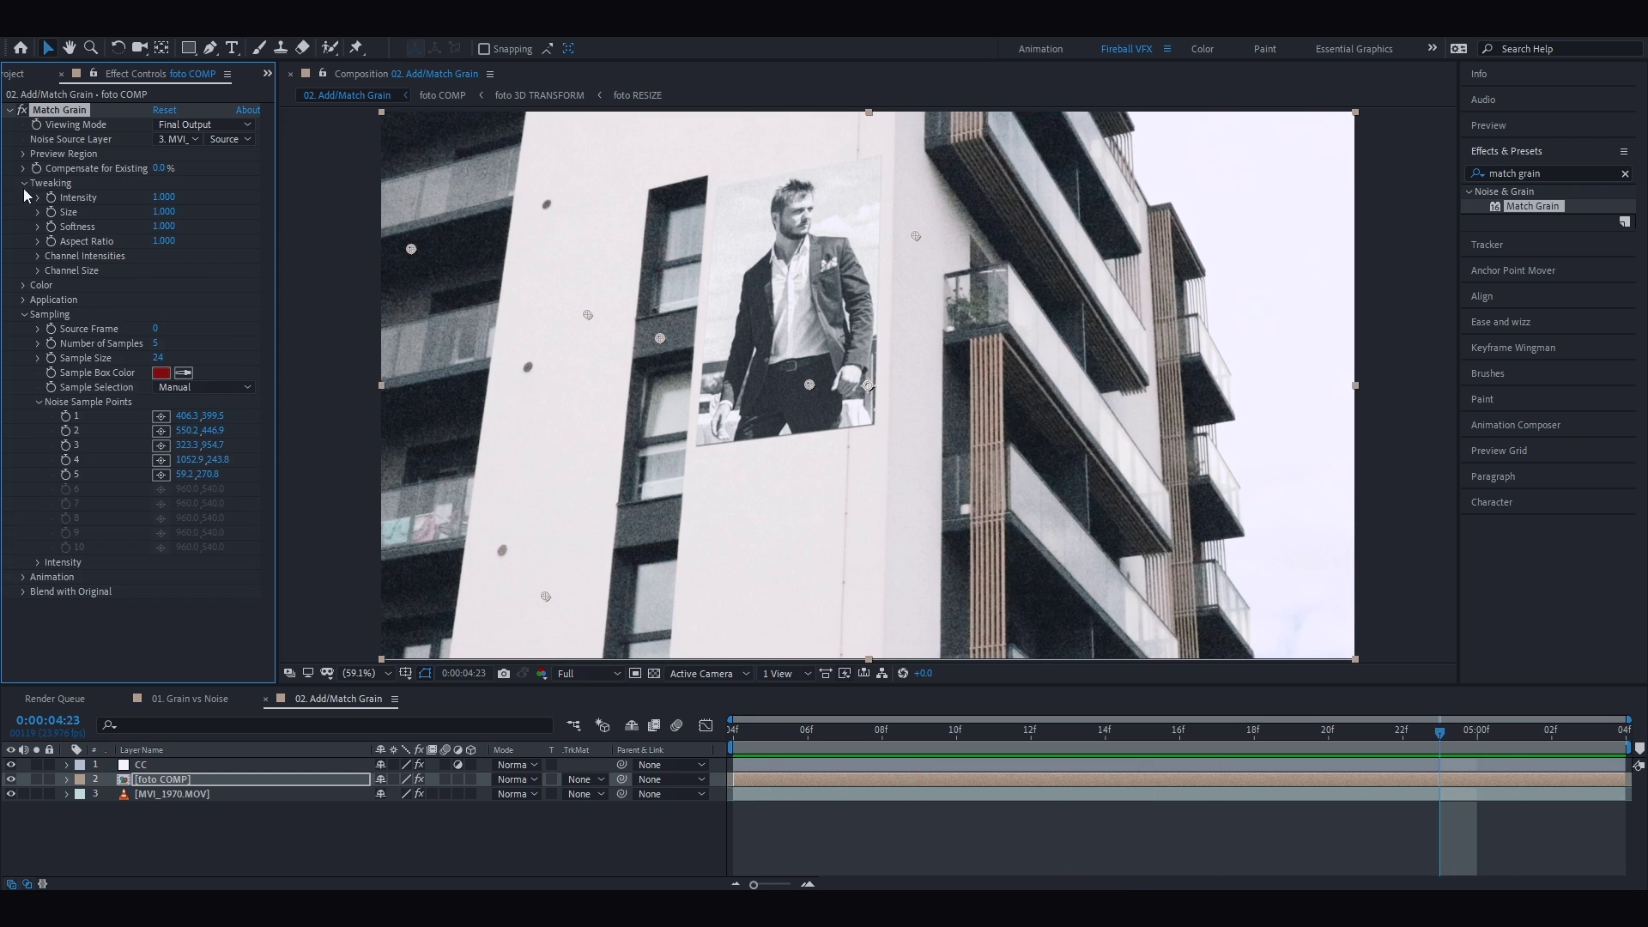
click(24, 300)
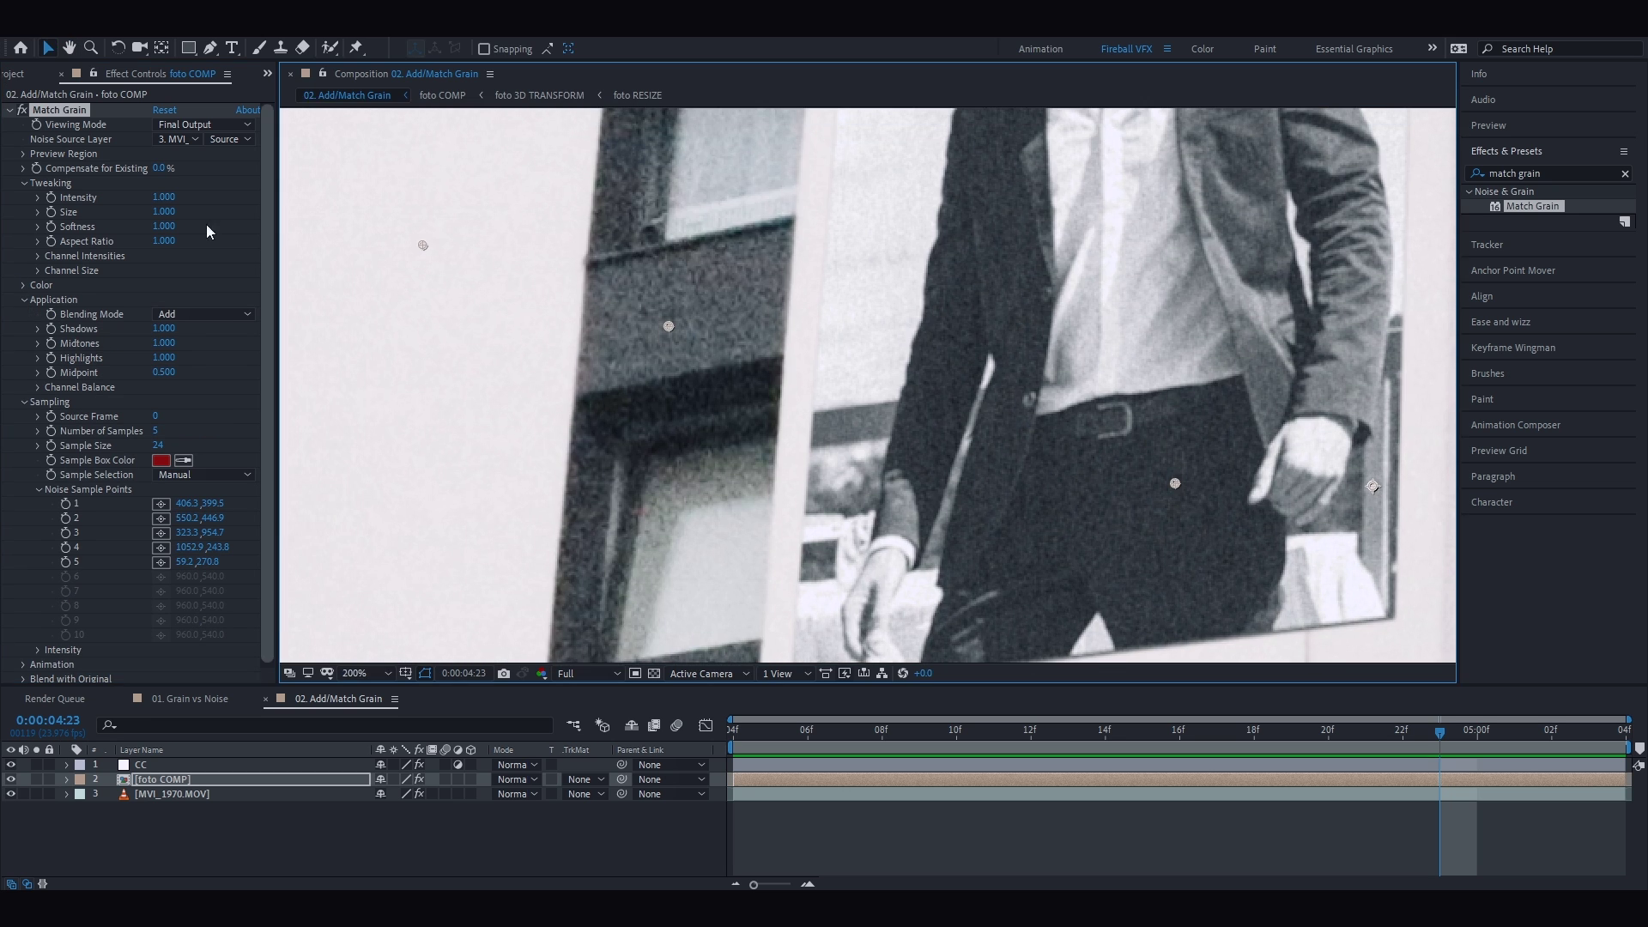
key(space)
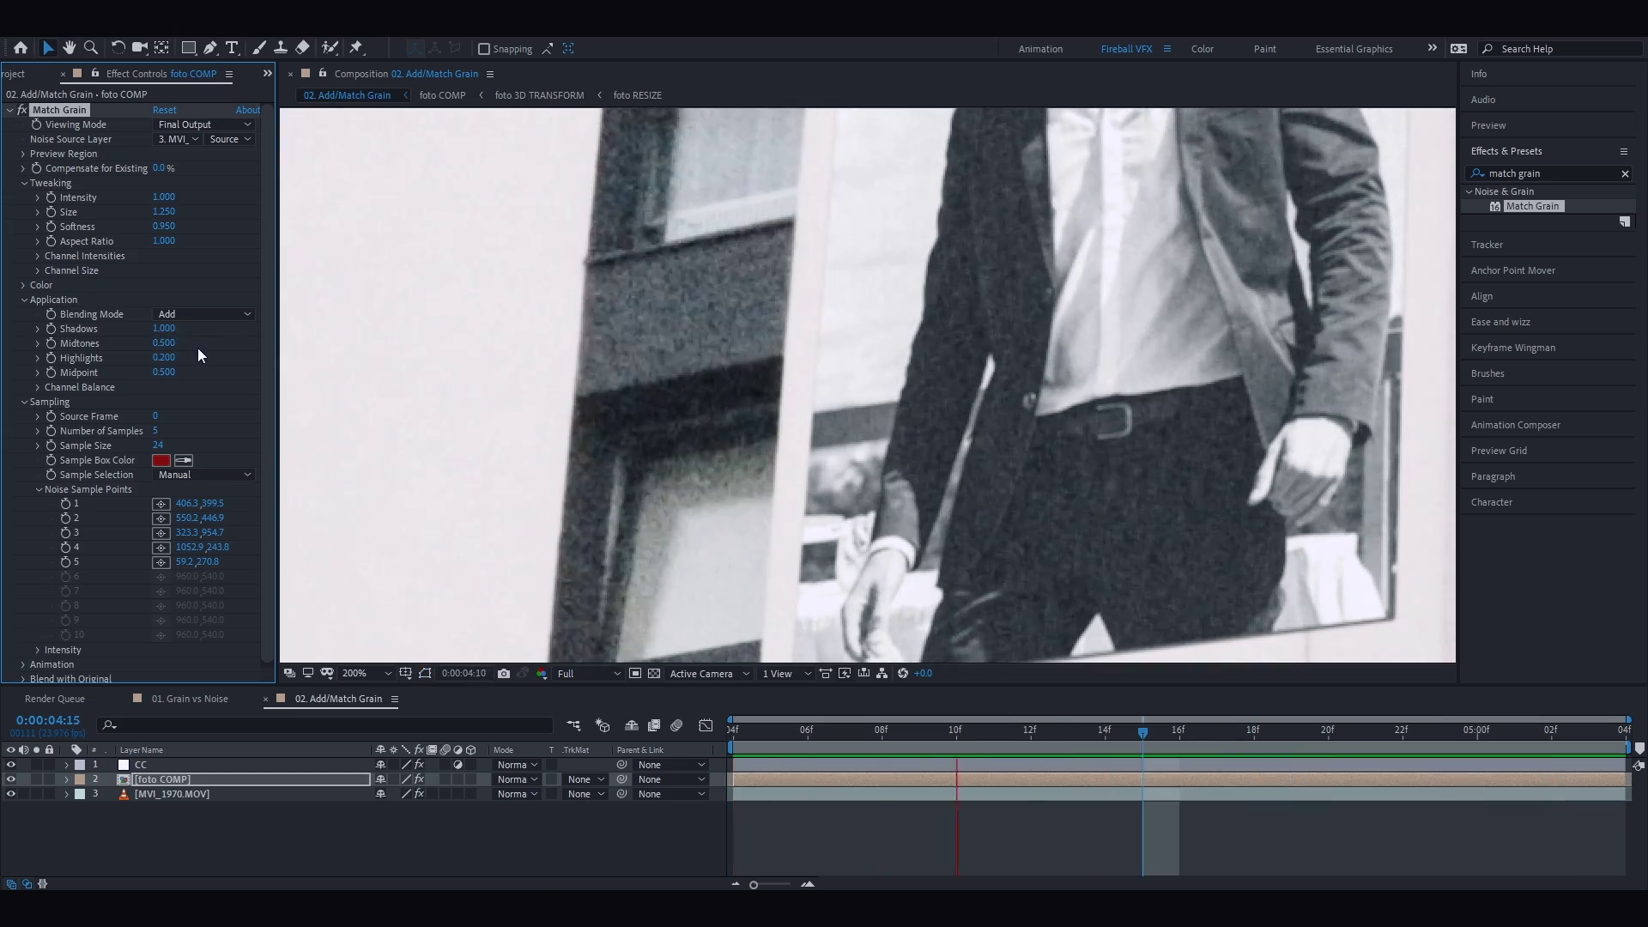
Examine the poster composite in the 03. Remove Grain composition at 200% while playing it
key(grave)
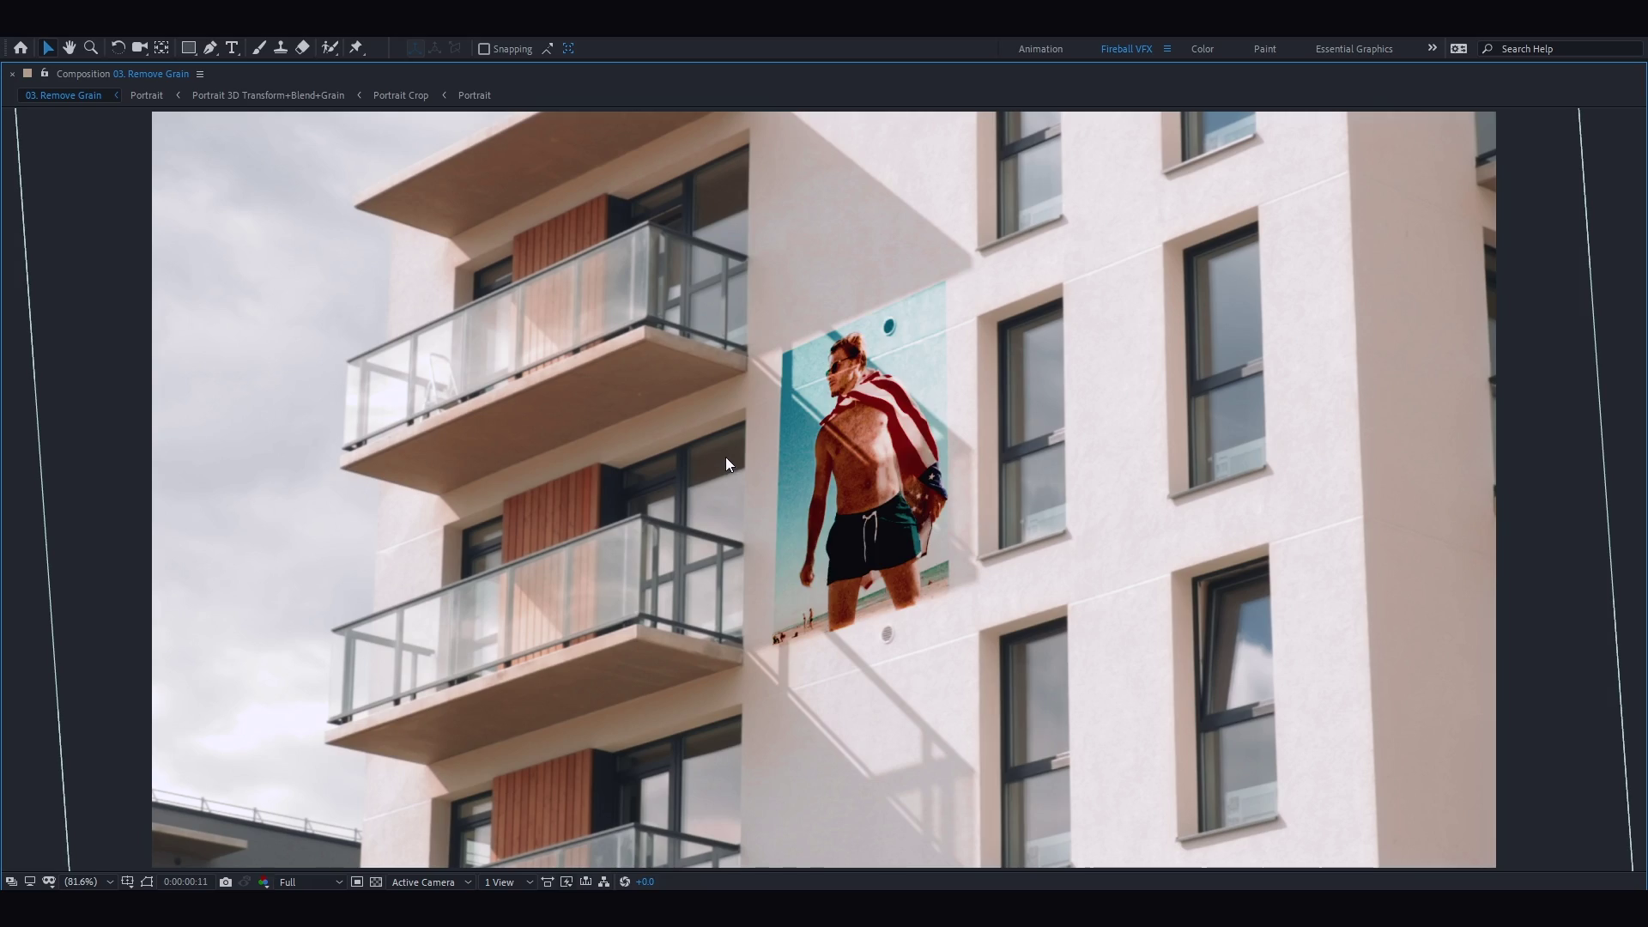
key(slash)
scroll(657, 378, up, 2)
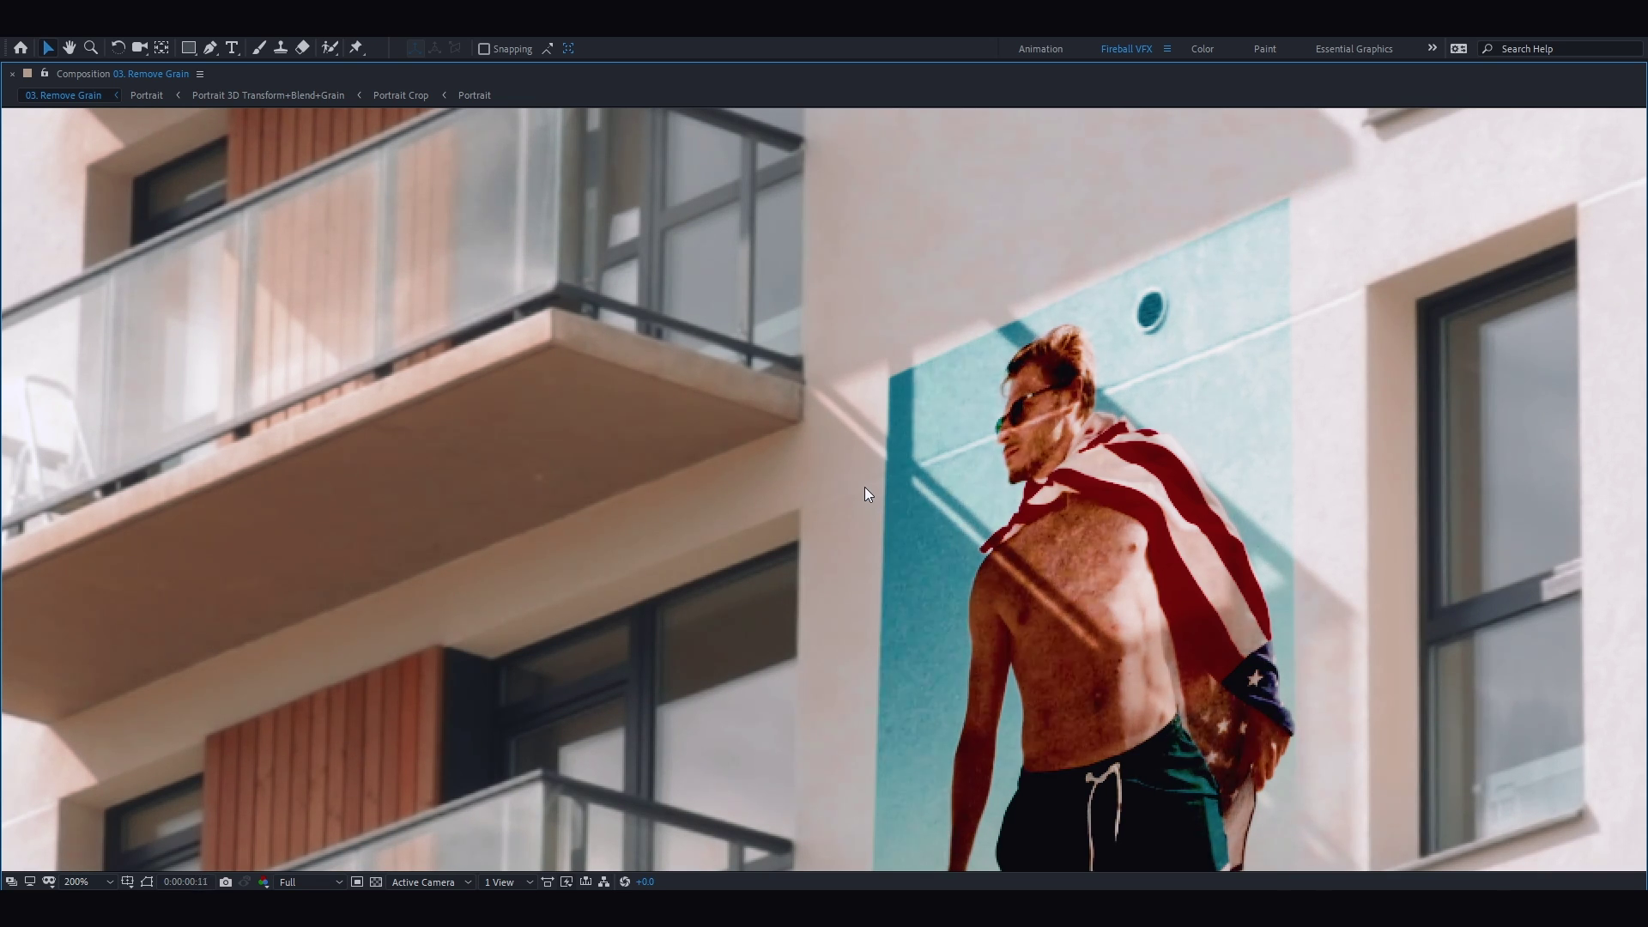
key(space)
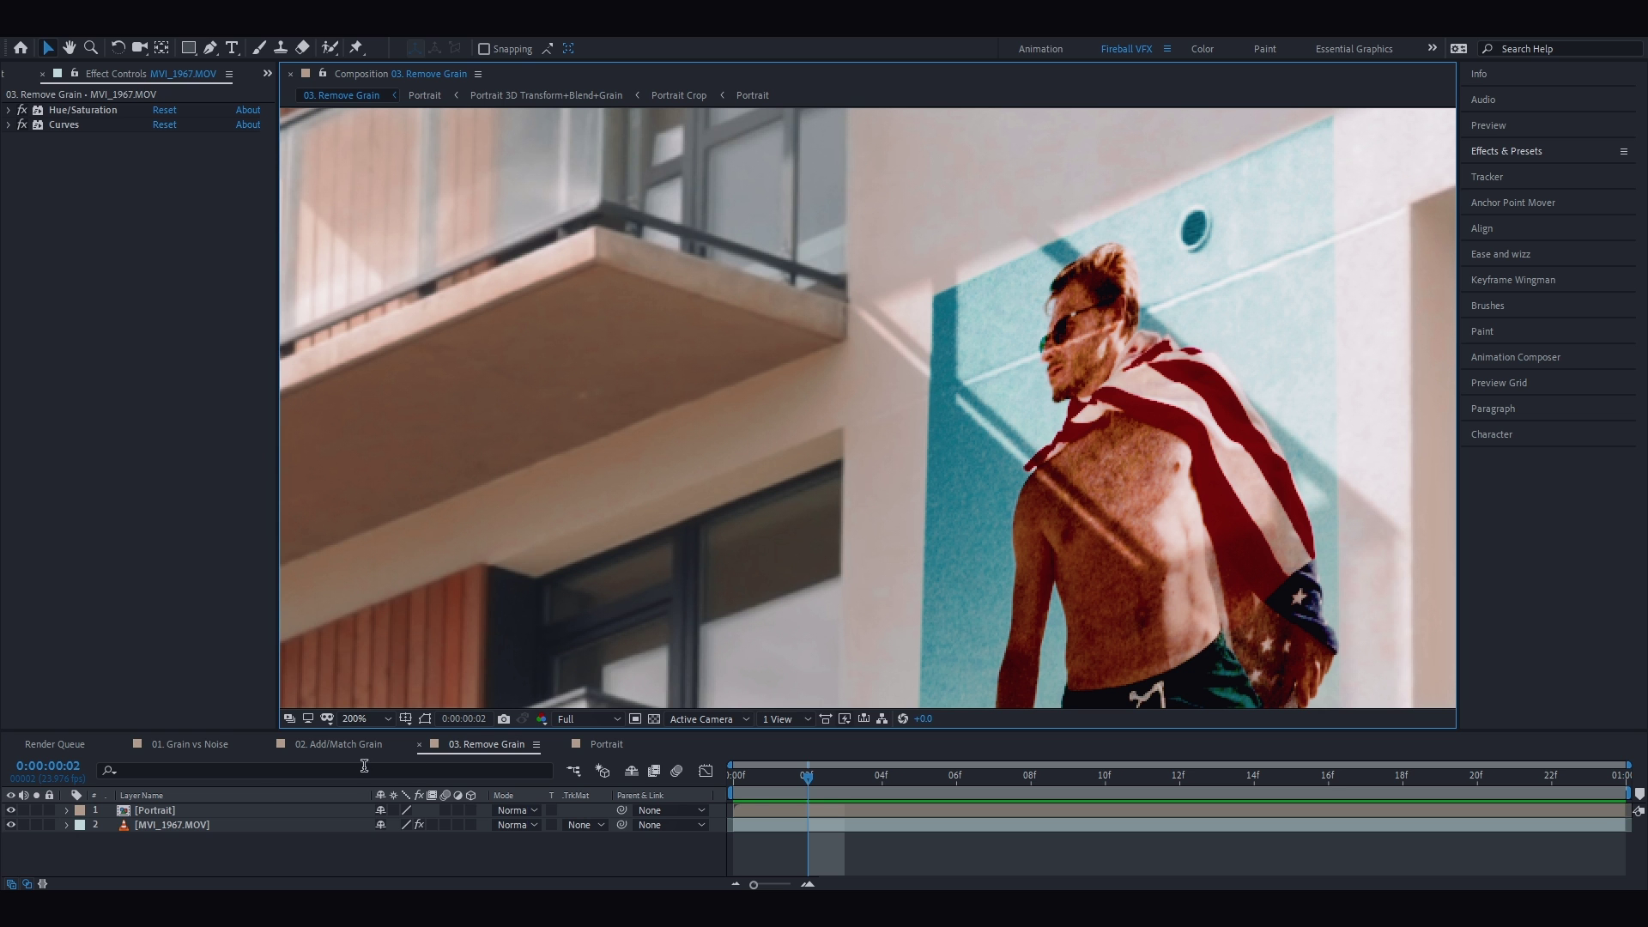
Open the nested Portrait composition and compare the grain of the Portrait Captain America video with that of the still
double_click(209, 809)
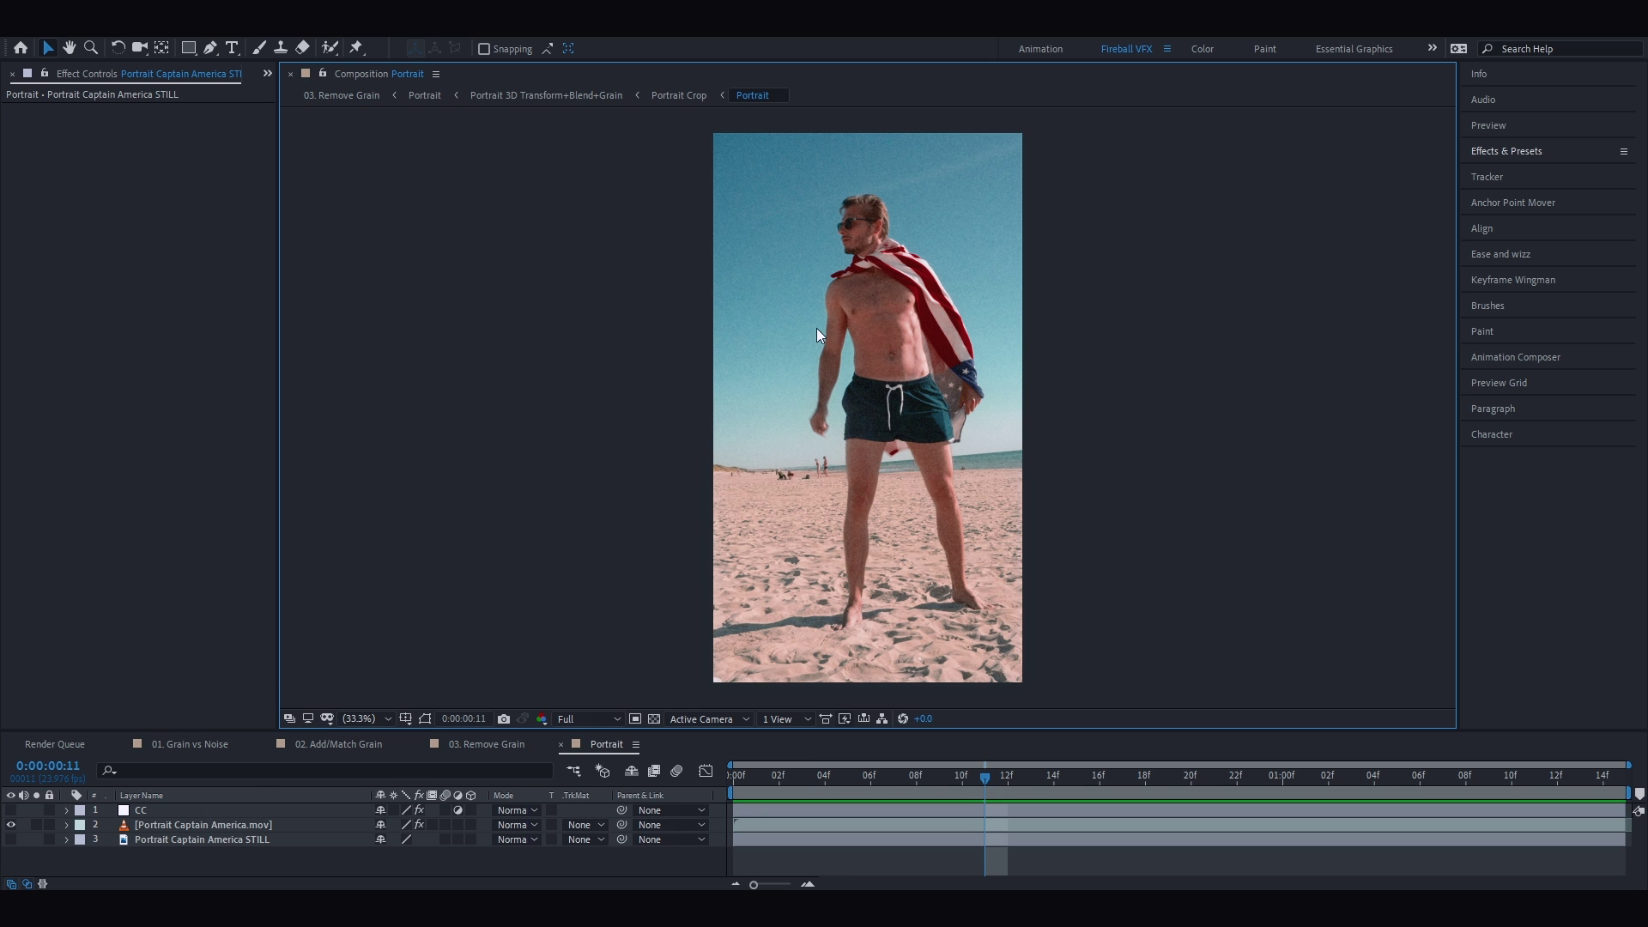
scroll(816, 331, up, 3)
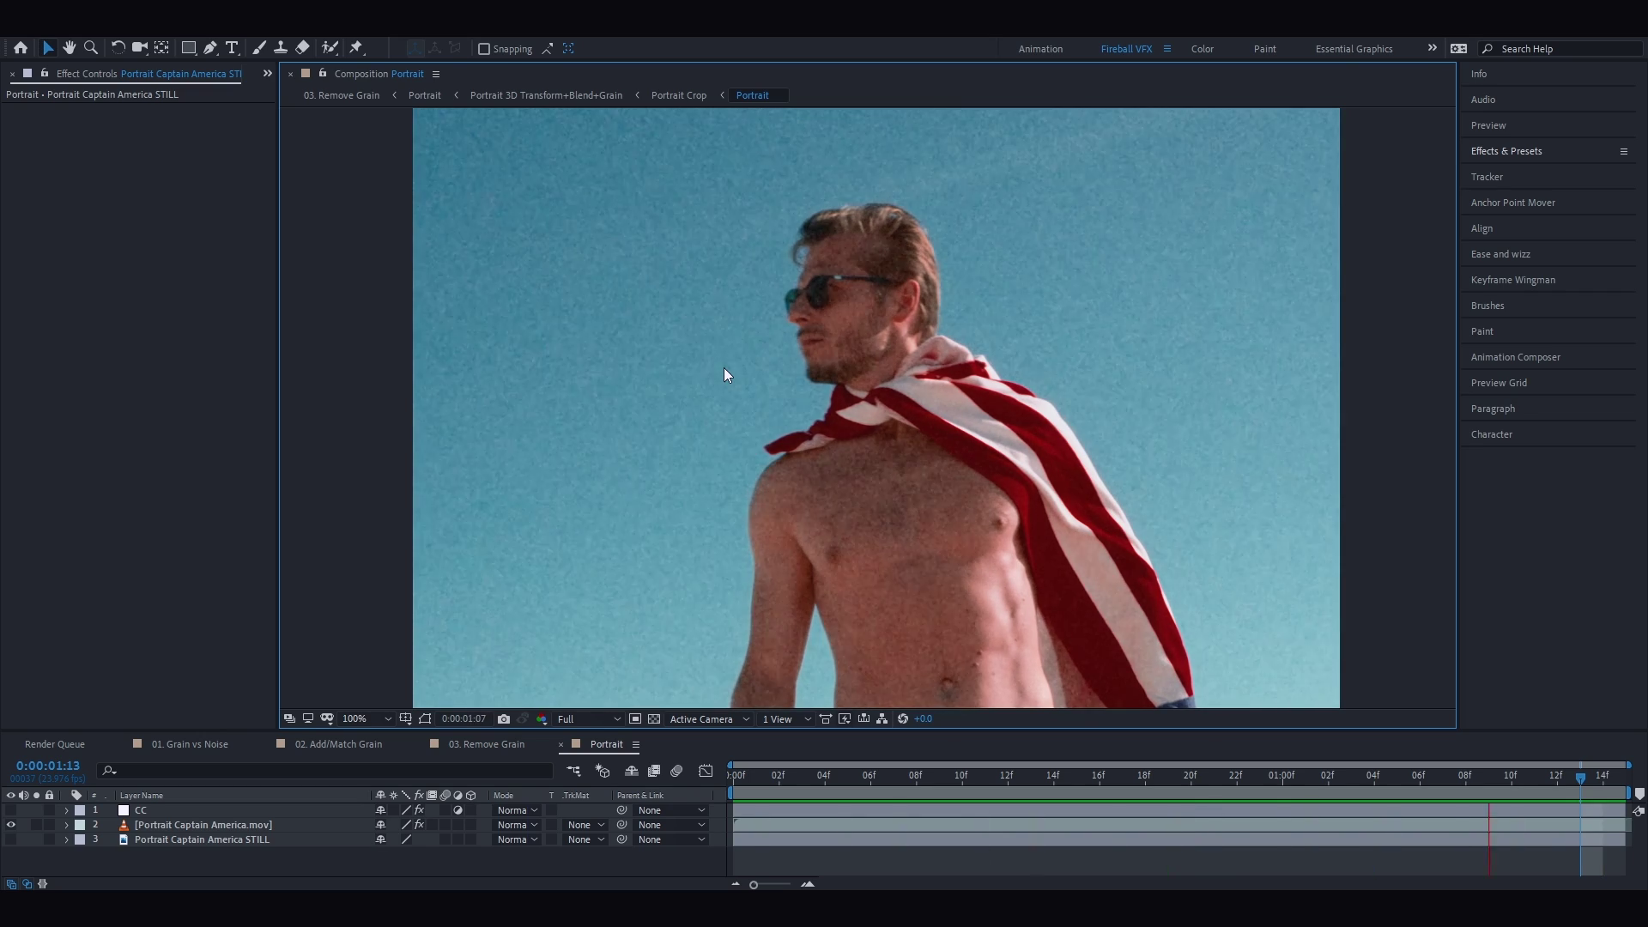
drag(10, 824, 12, 839)
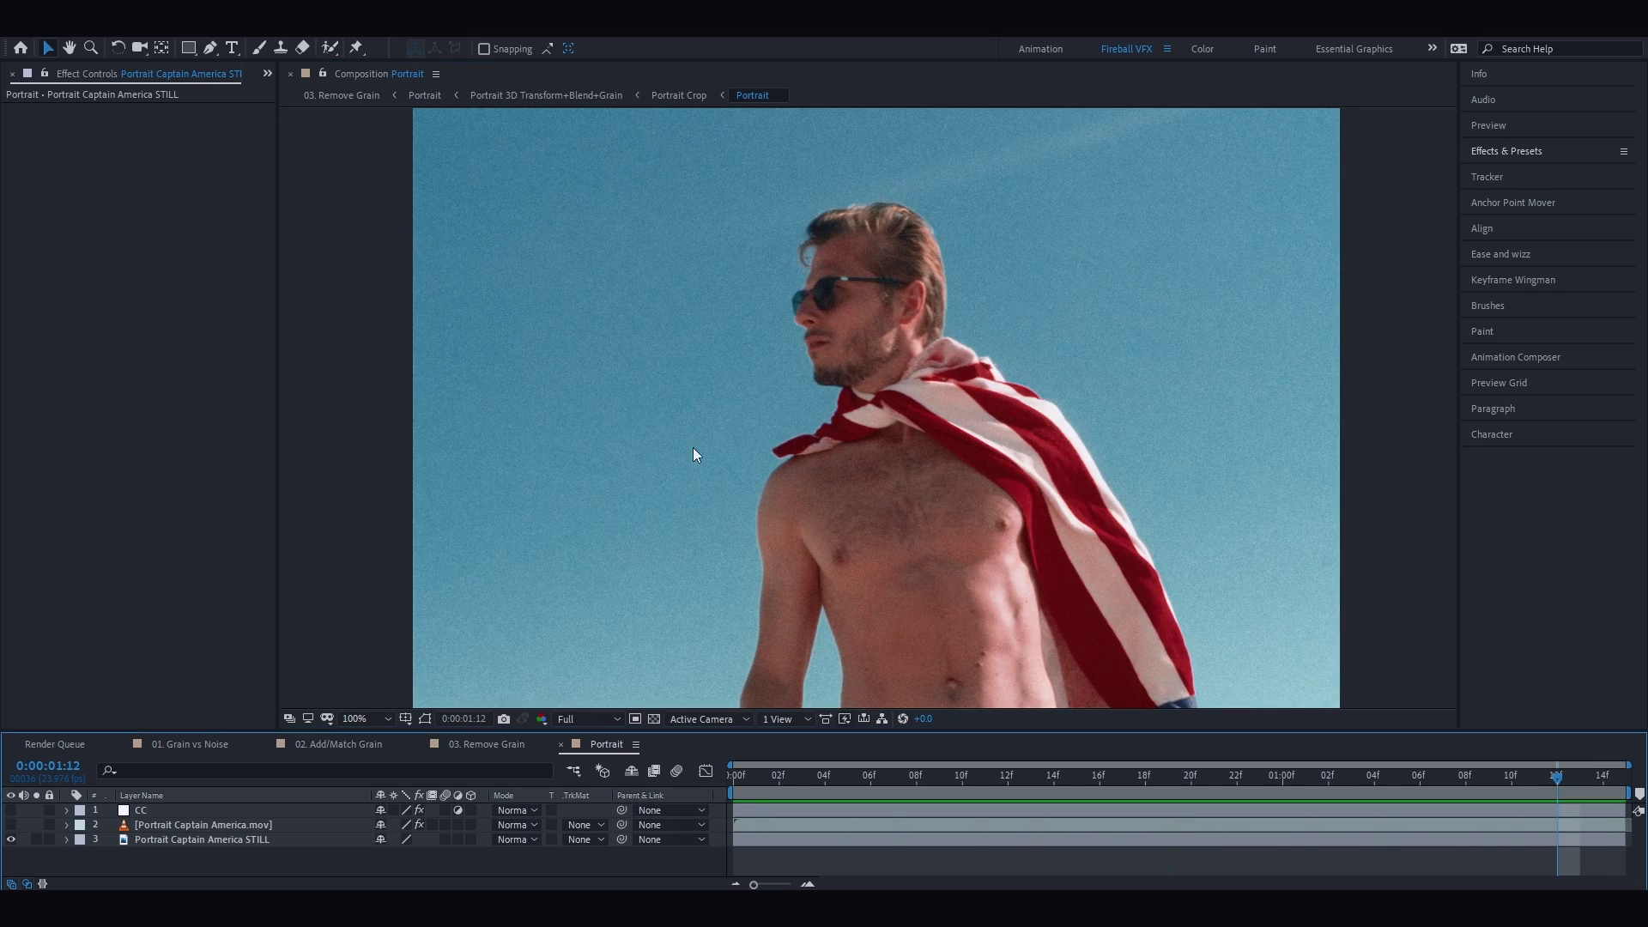
scroll(693, 447, up, 2)
key(space)
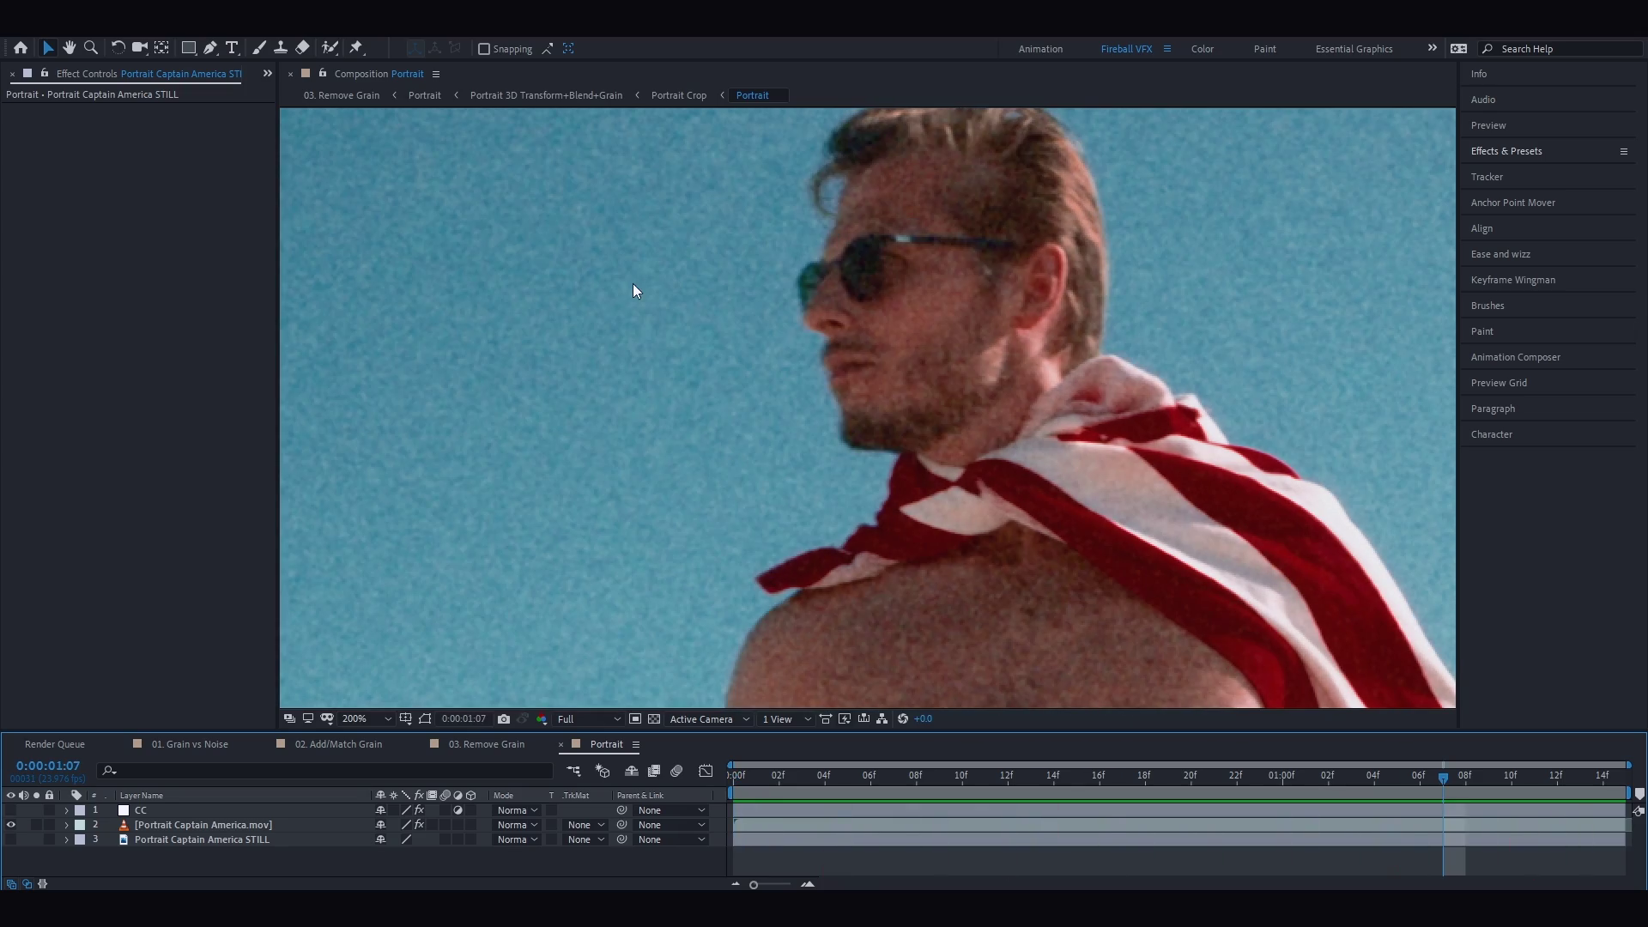
Apply the Remove Grain effect to the Portrait Captain America.mov layer
click(1476, 153)
click(1537, 172)
text(remove grain)
drag(1537, 206, 914, 352)
Check Remove Grain's preview region, set its viewing mode to Final Output and inspect the man's face and the sky at 200%
scroll(914, 352, down, 2)
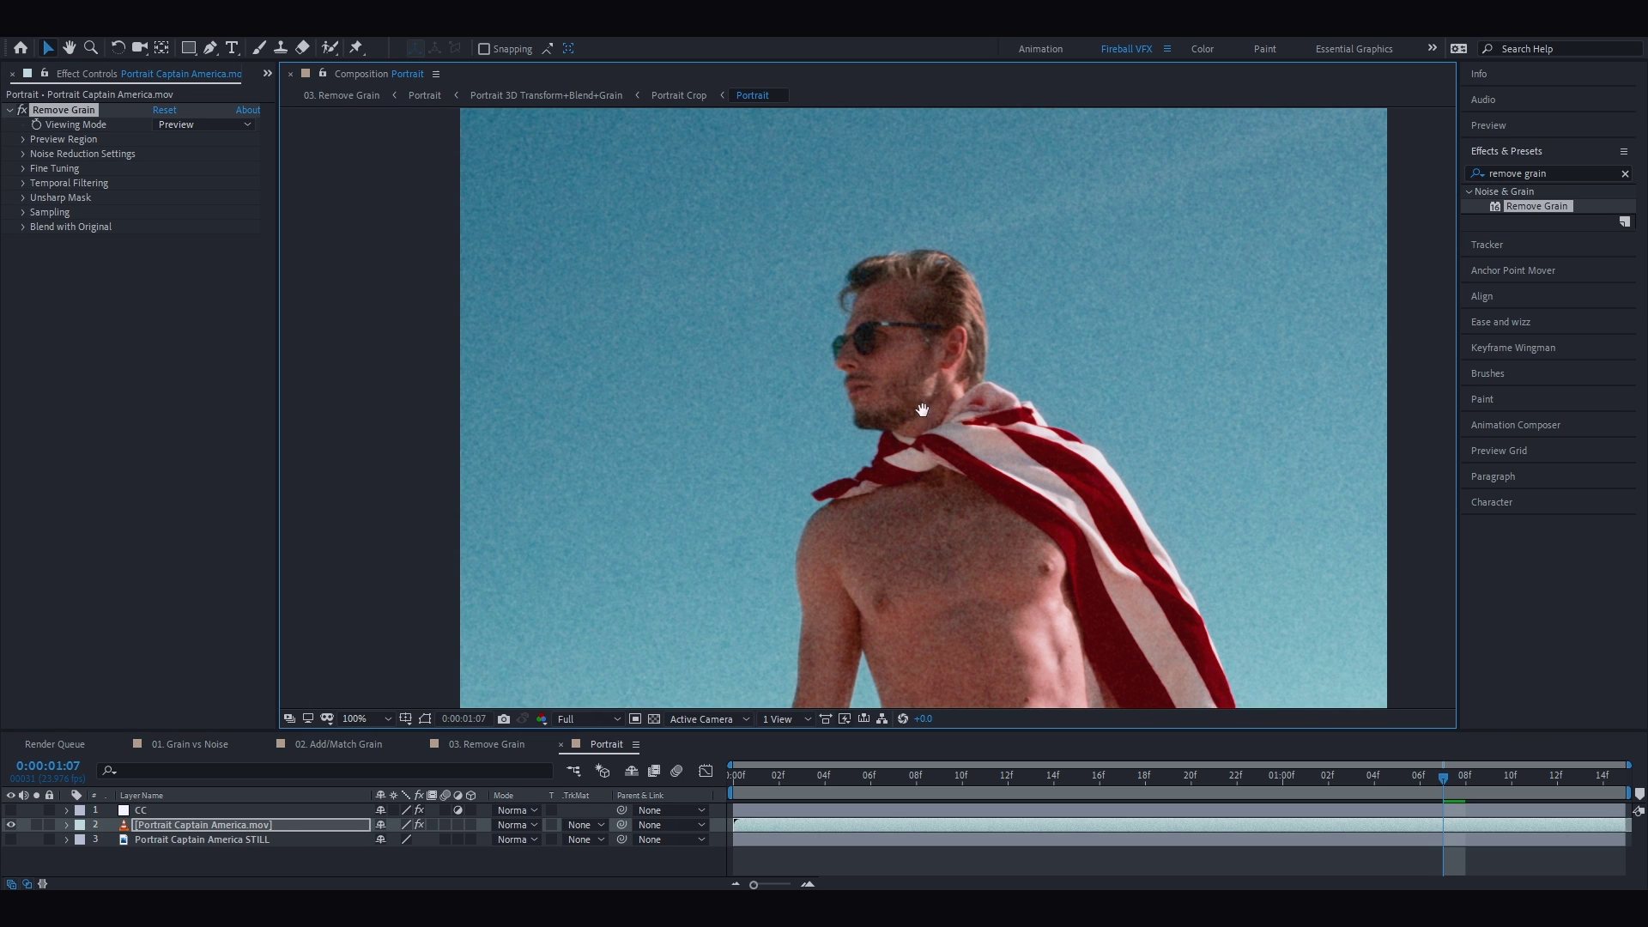
scroll(955, 584, down, 5)
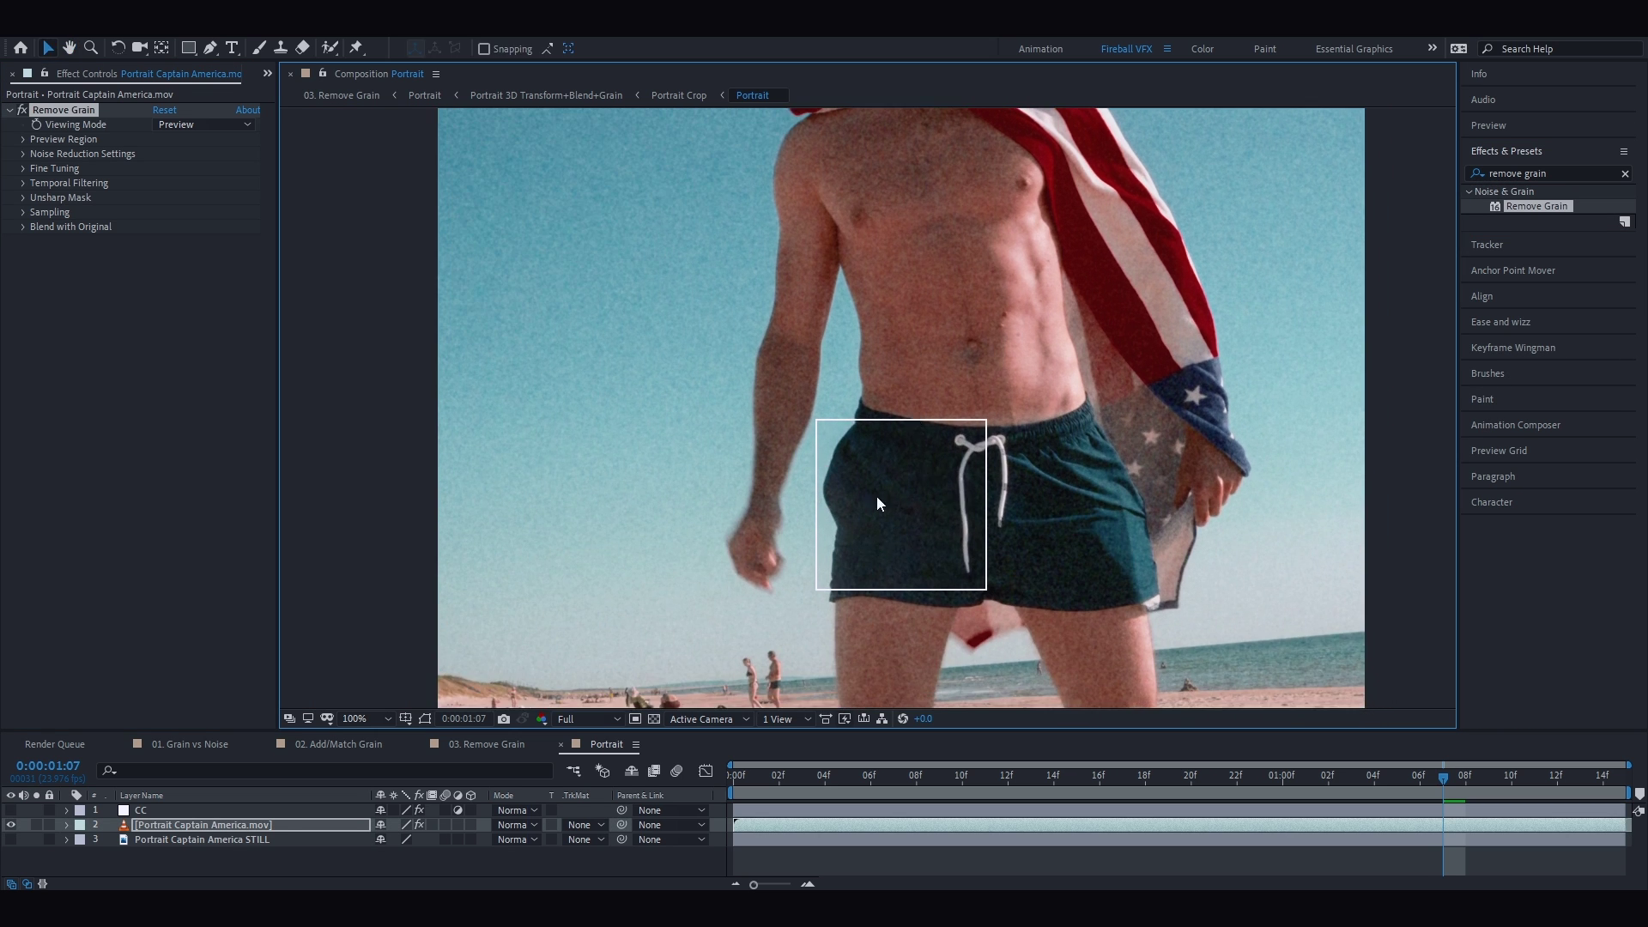
click(24, 140)
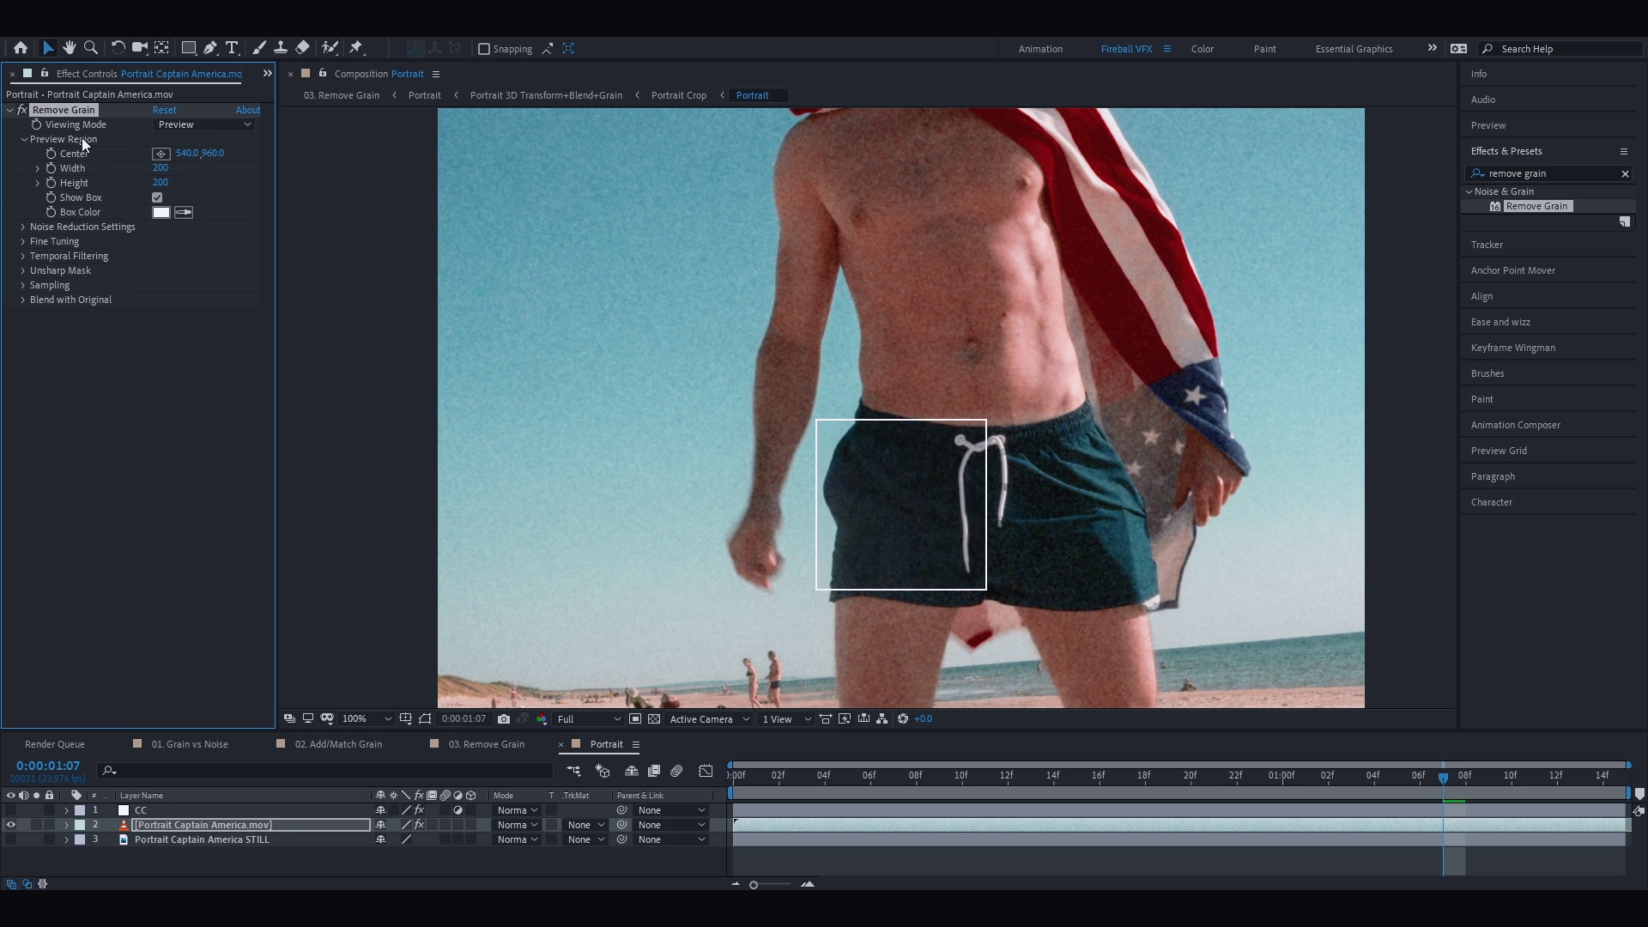
click(176, 124)
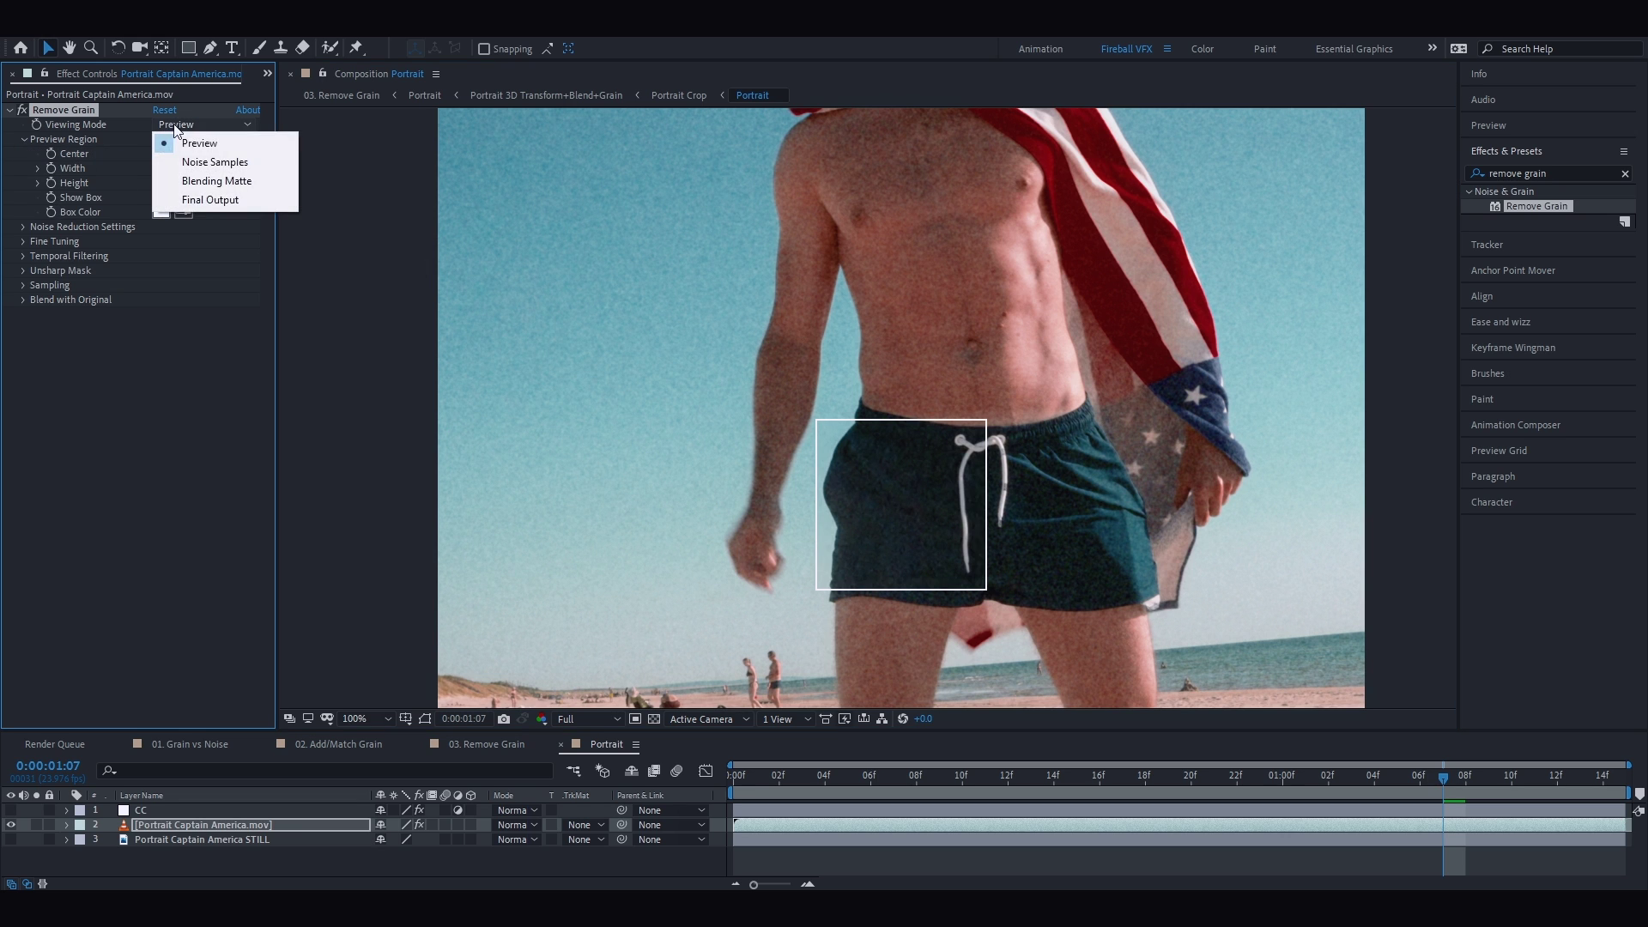
click(202, 199)
scroll(400, 203, up, 2)
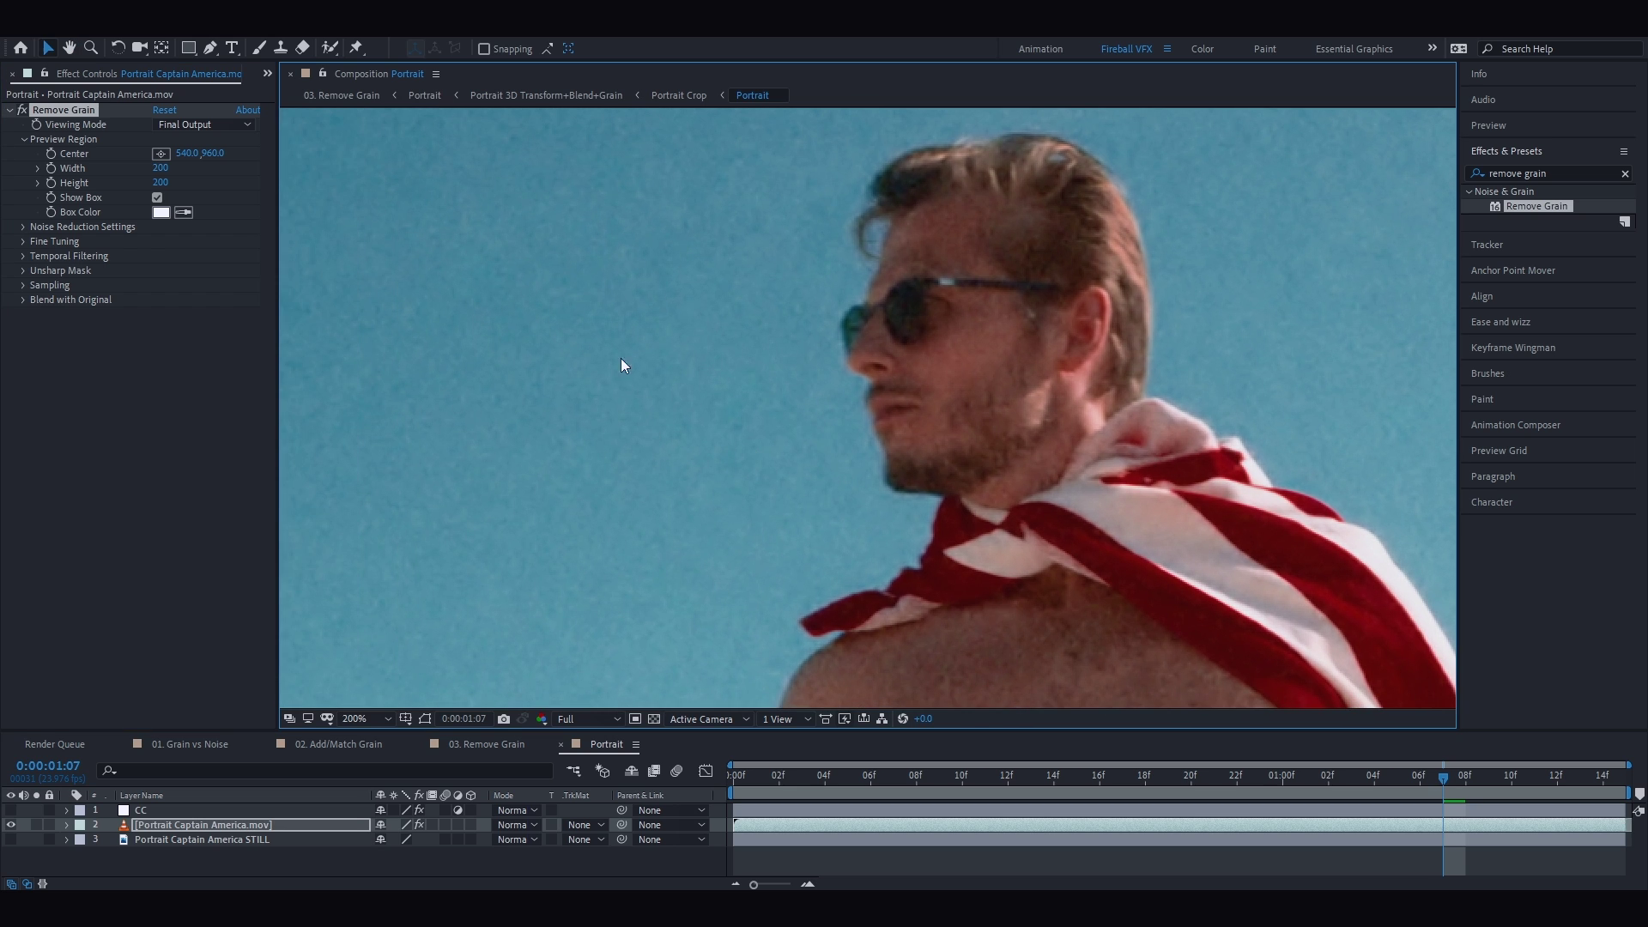
Preview the clip, set Remove Grain's viewing mode to Noise Samples, and configure manual sampling with 10 samples
key(space)
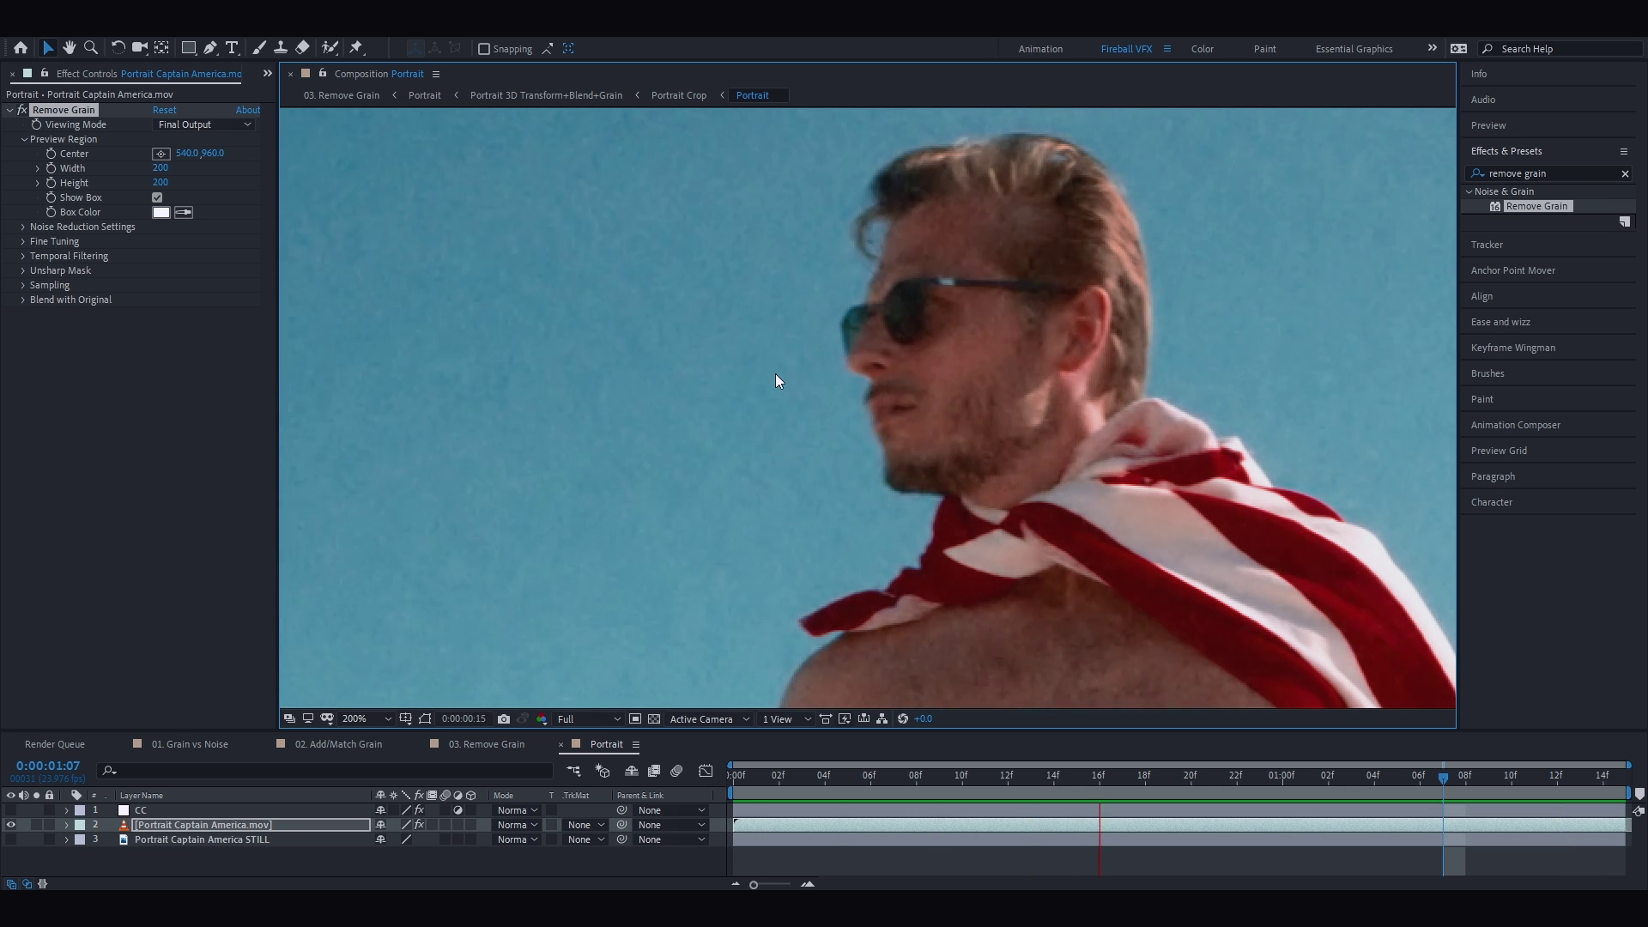
click(206, 124)
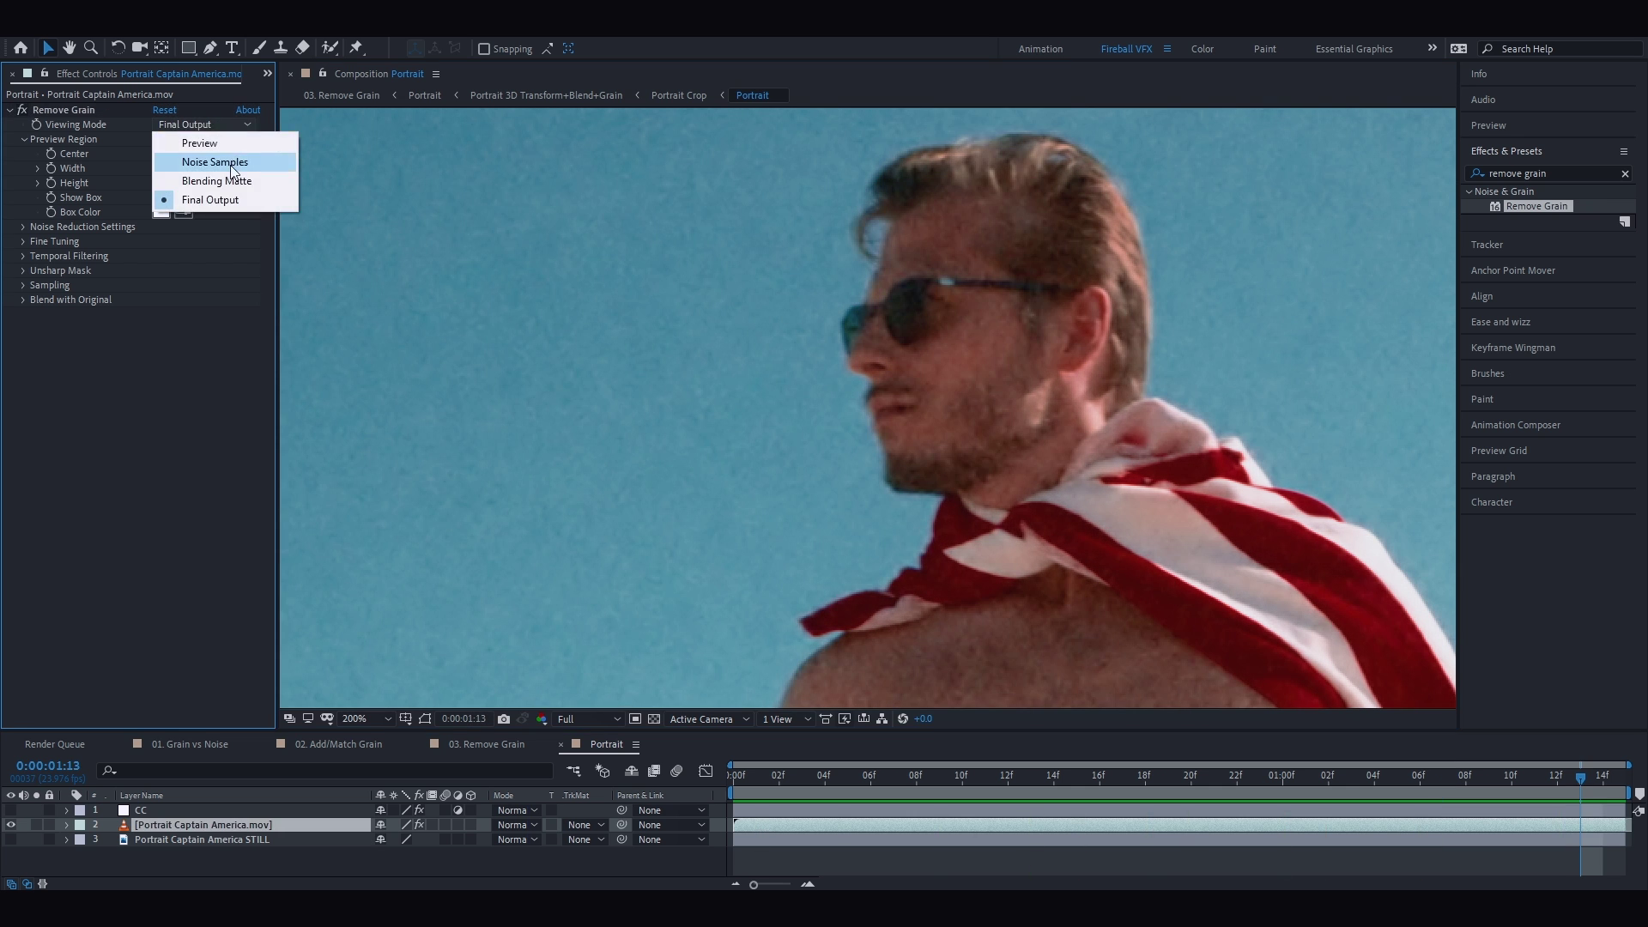
click(198, 161)
click(28, 285)
click(206, 358)
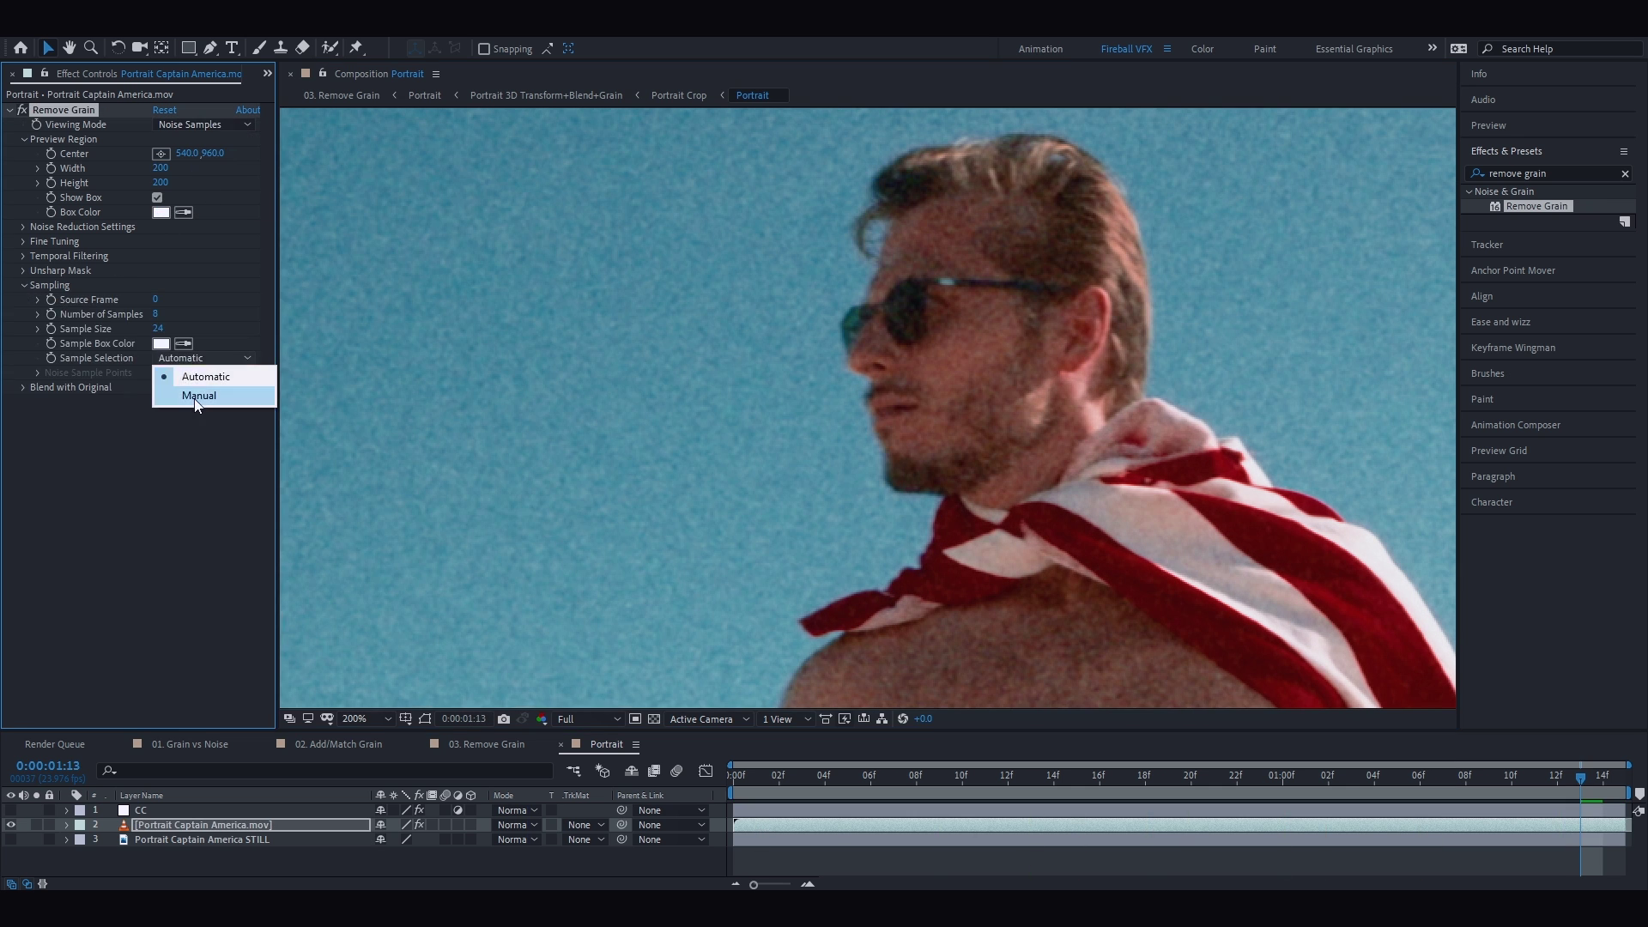
click(191, 390)
click(155, 313)
text(10)
key(Return)
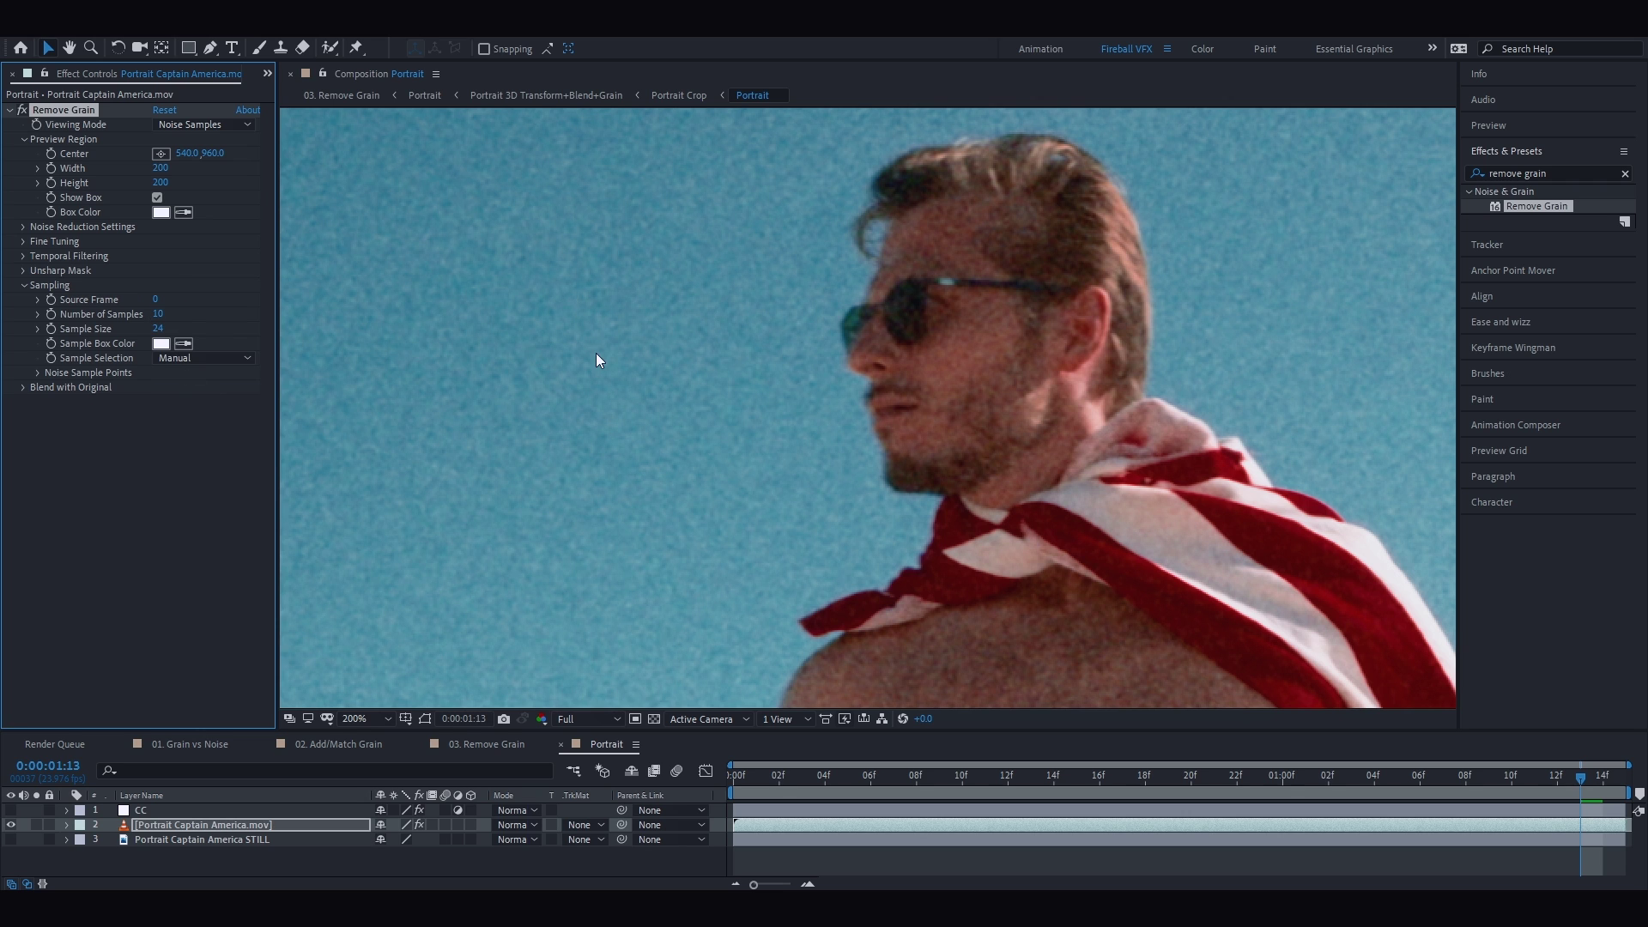
Place noise sample point 1 in the upper-left sky at about 84, 84 and point 2 on the man's forehead at about 486, 270
key(shift+slash)
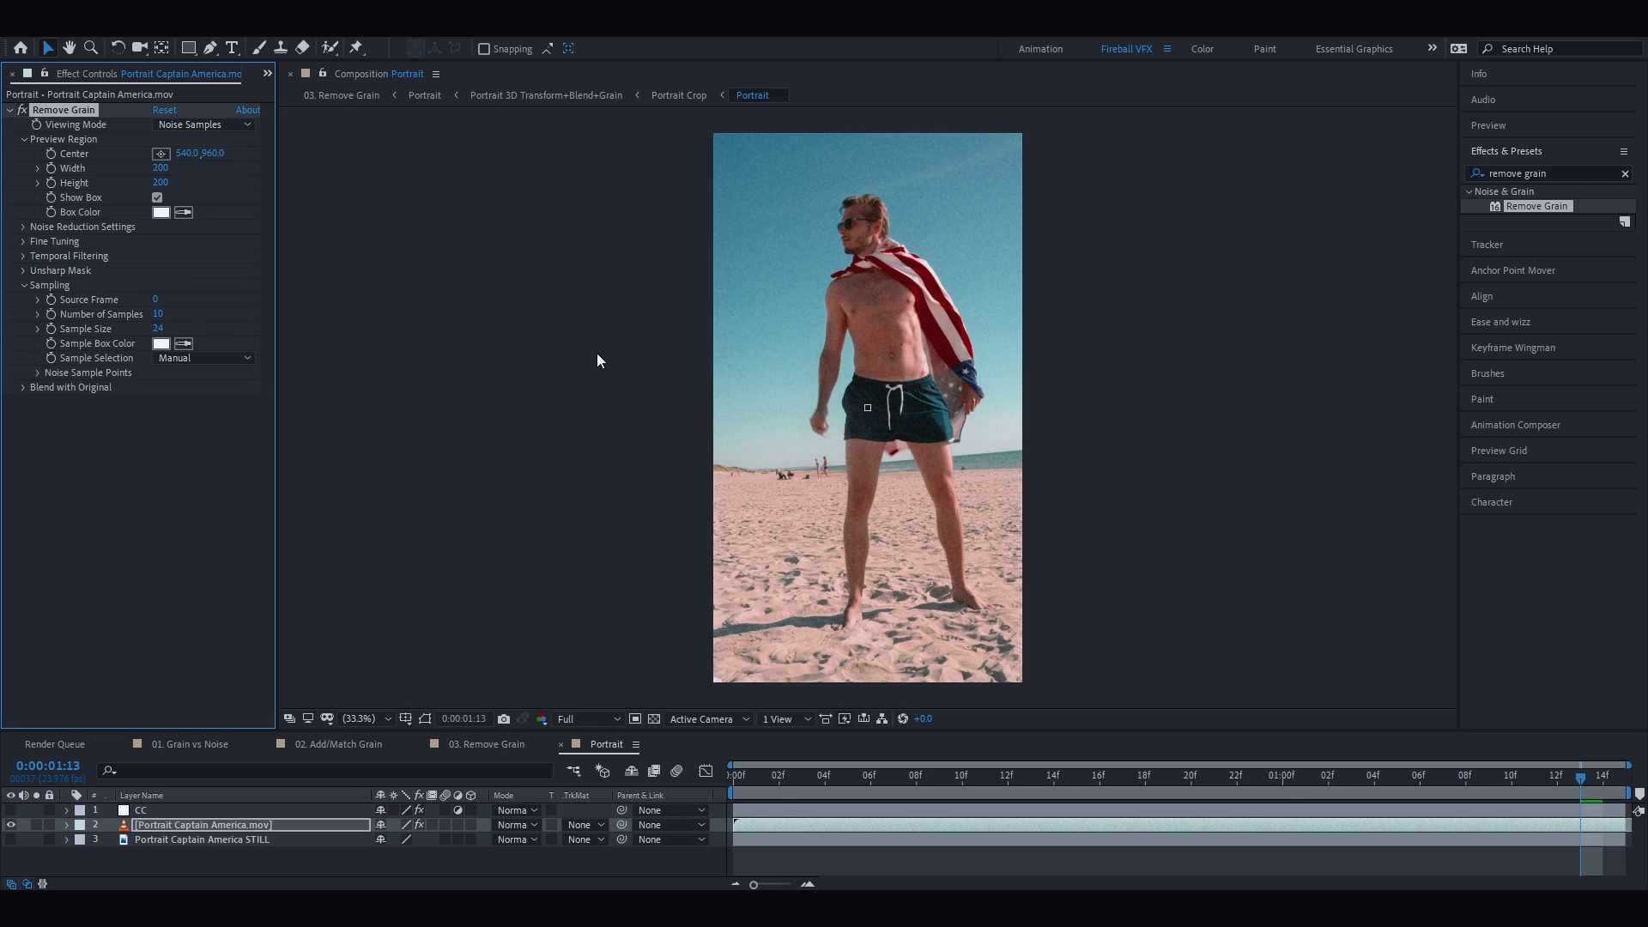
click(38, 372)
click(156, 388)
click(739, 157)
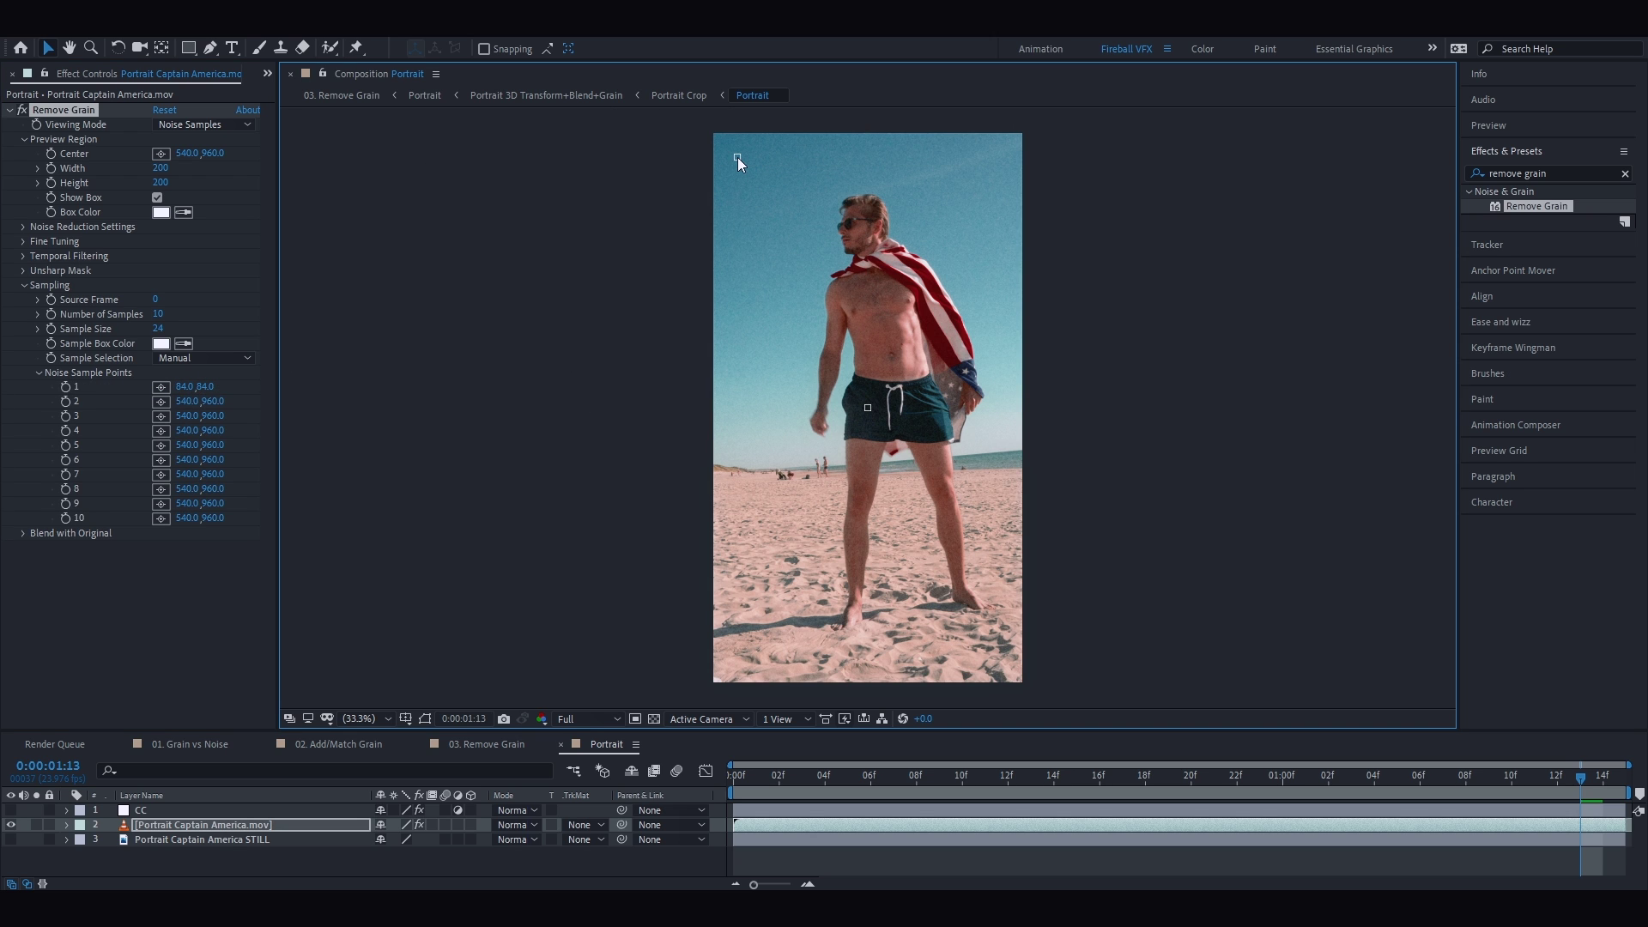
click(162, 401)
click(852, 209)
key(period)
key(period)
key(period)
key(period)
key(period)
drag(853, 210, 941, 361)
scroll(941, 361, down, 5)
Place noise sample point 3 on the man's upper arm at about 425.5, 685 and point 4 on his abdomen at about 635.5, 713.5
click(161, 415)
click(856, 327)
click(161, 430)
click(1217, 374)
Place noise sample points 5 and 6 on a red and a white stripe of the flag towel, and point 7 in the sky near the right edge
scroll(1217, 373, up, 5)
scroll(1218, 373, right, 5)
click(161, 445)
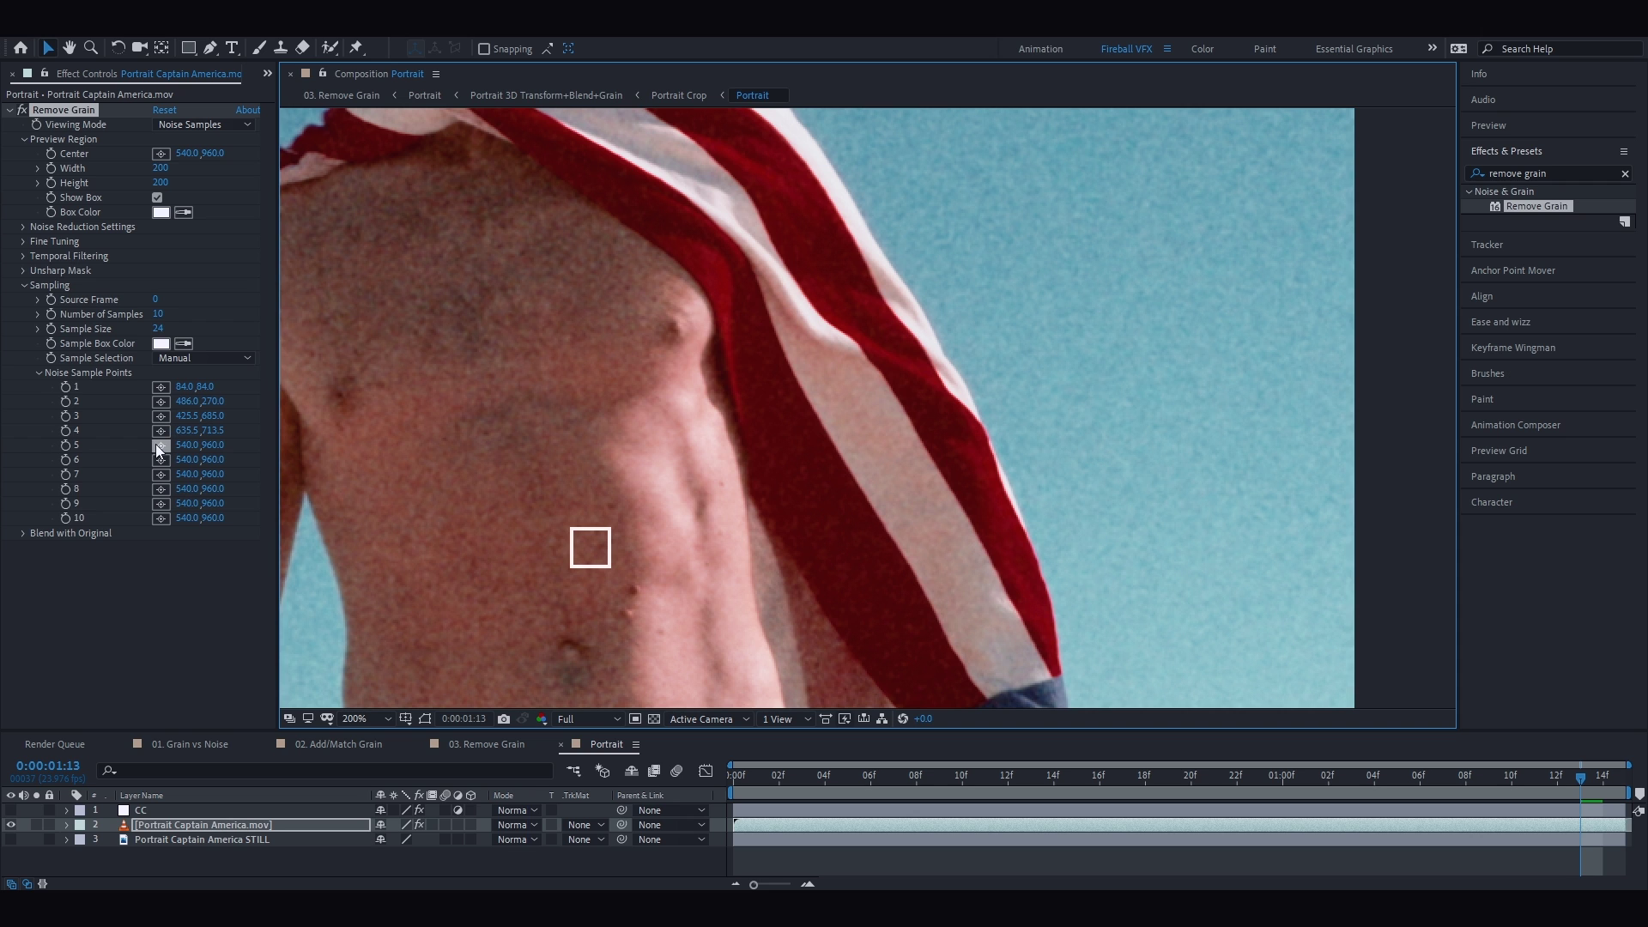
click(765, 386)
click(162, 459)
click(875, 430)
click(162, 474)
click(1267, 539)
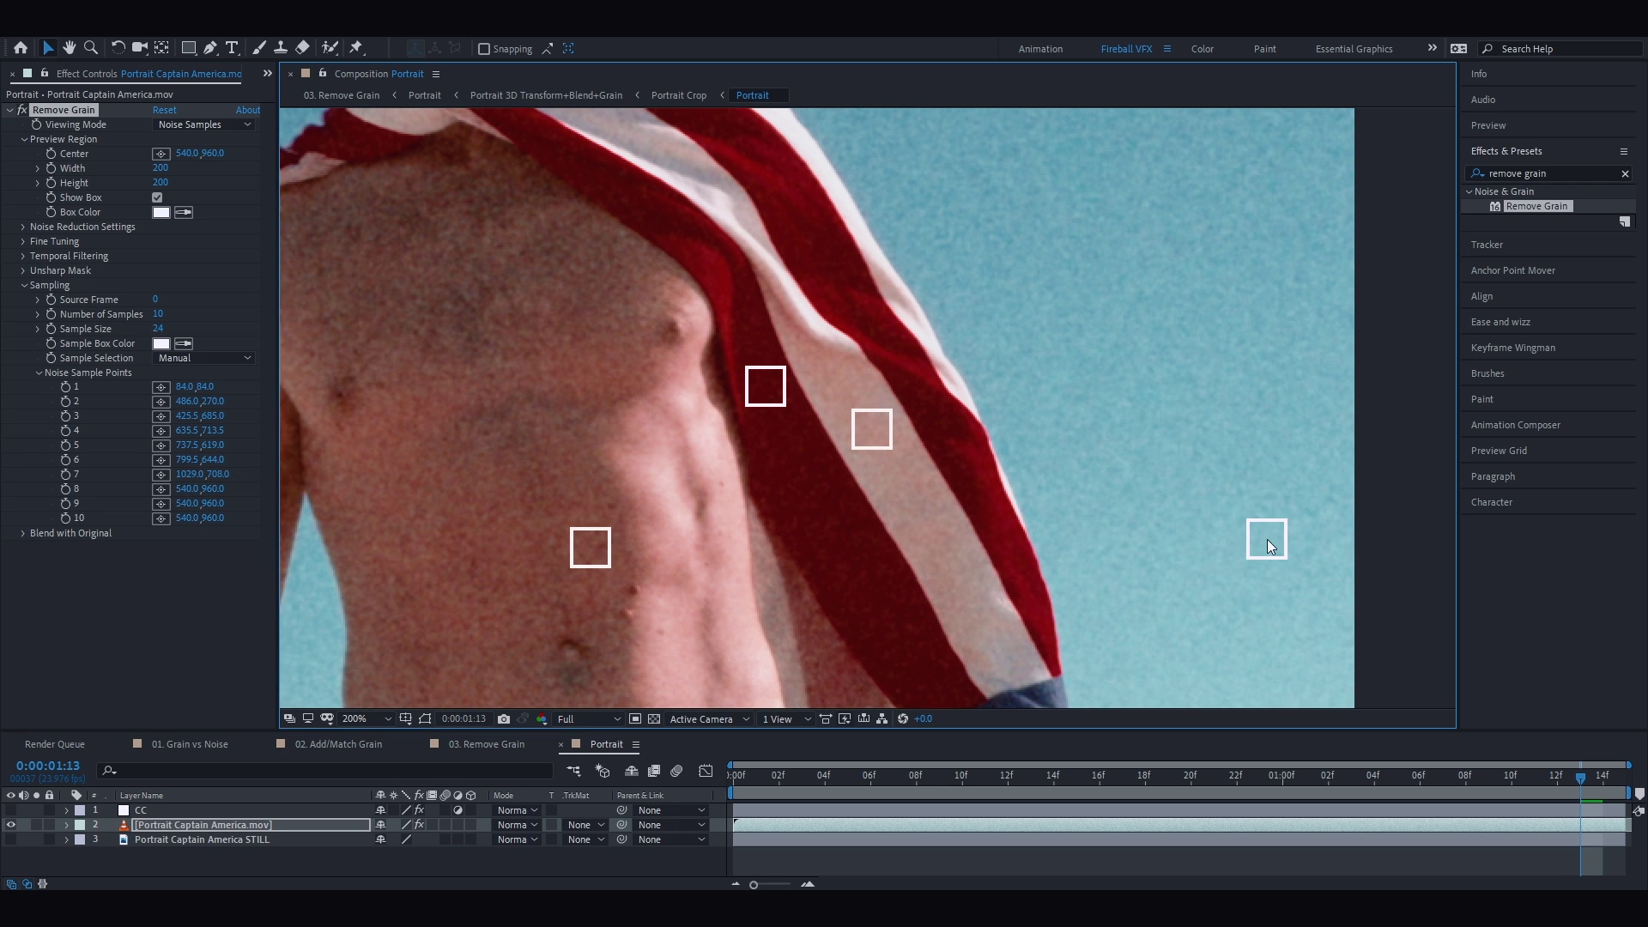
Place noise sample point 9 on the man's thigh at about 516, 1157 and point 10 in the low sky at about 147.5, 1092
scroll(1267, 539, down, 5)
scroll(1307, 174, left, 4)
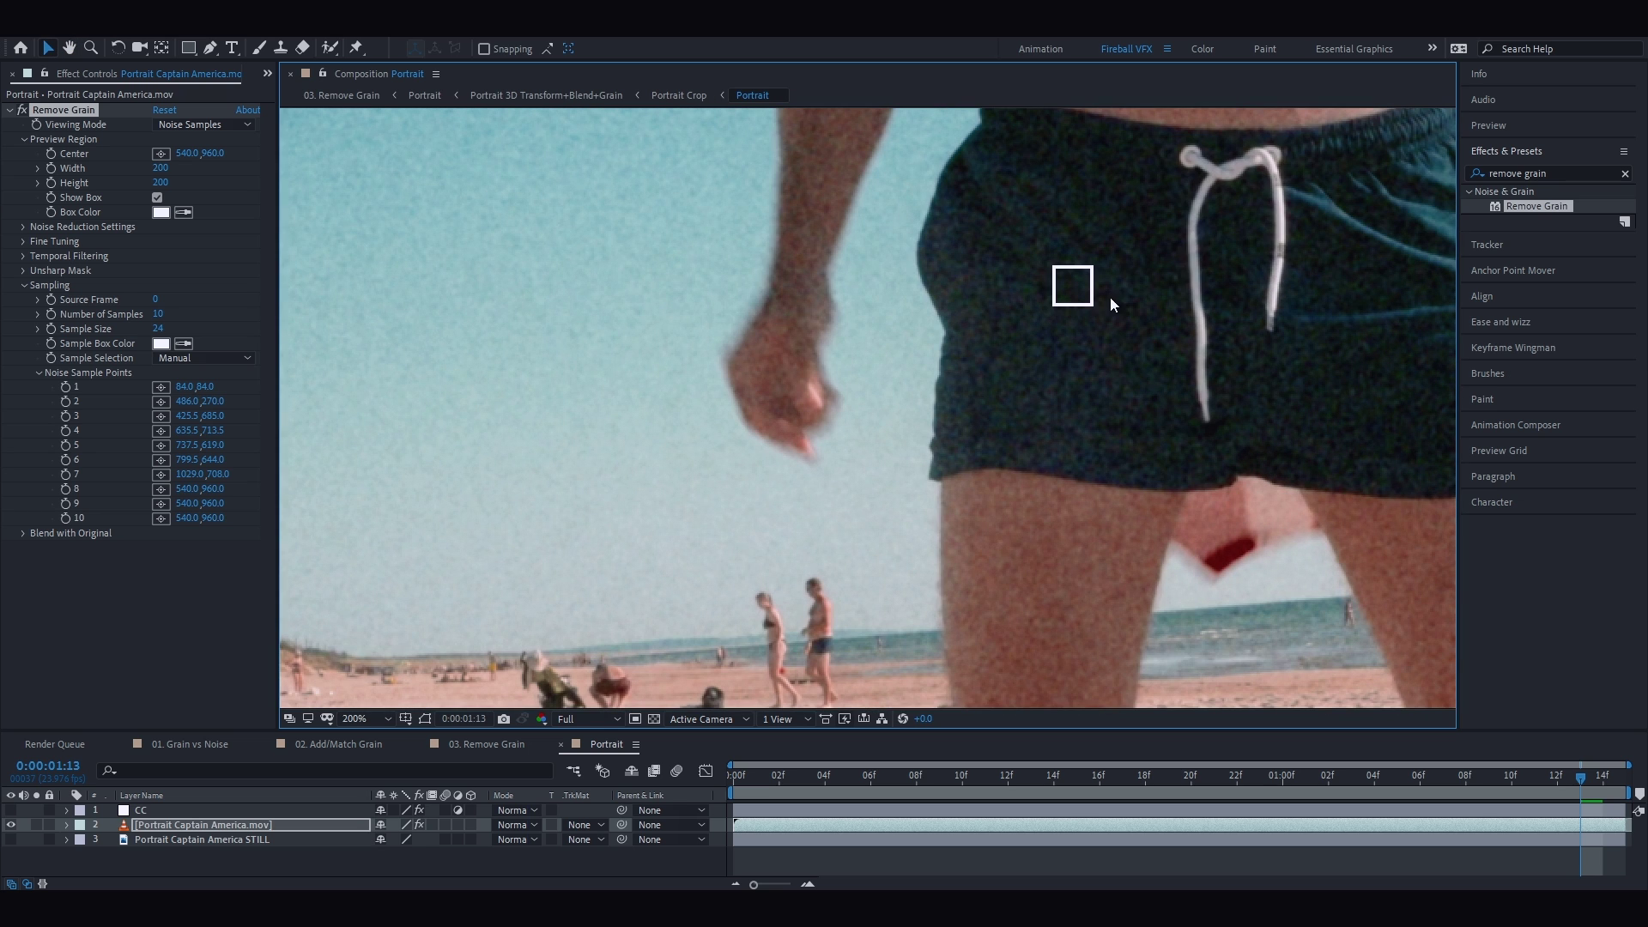
scroll(1110, 298, down, 3)
scroll(1110, 297, left, 5)
click(1272, 507)
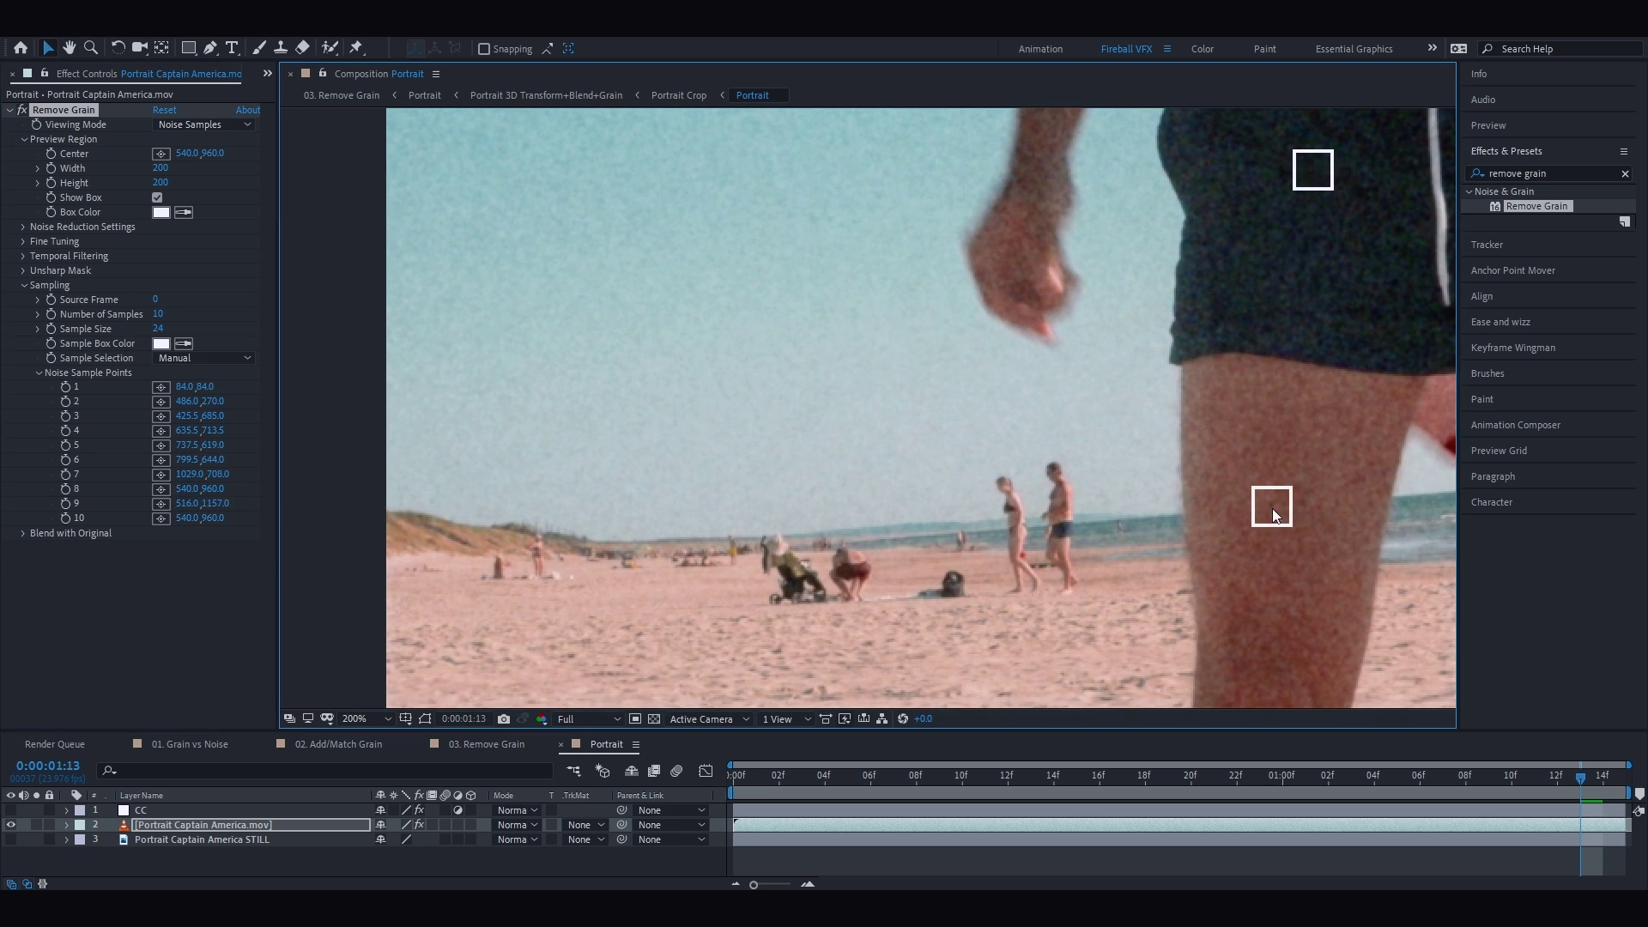
click(161, 518)
click(639, 396)
key(shift+slash)
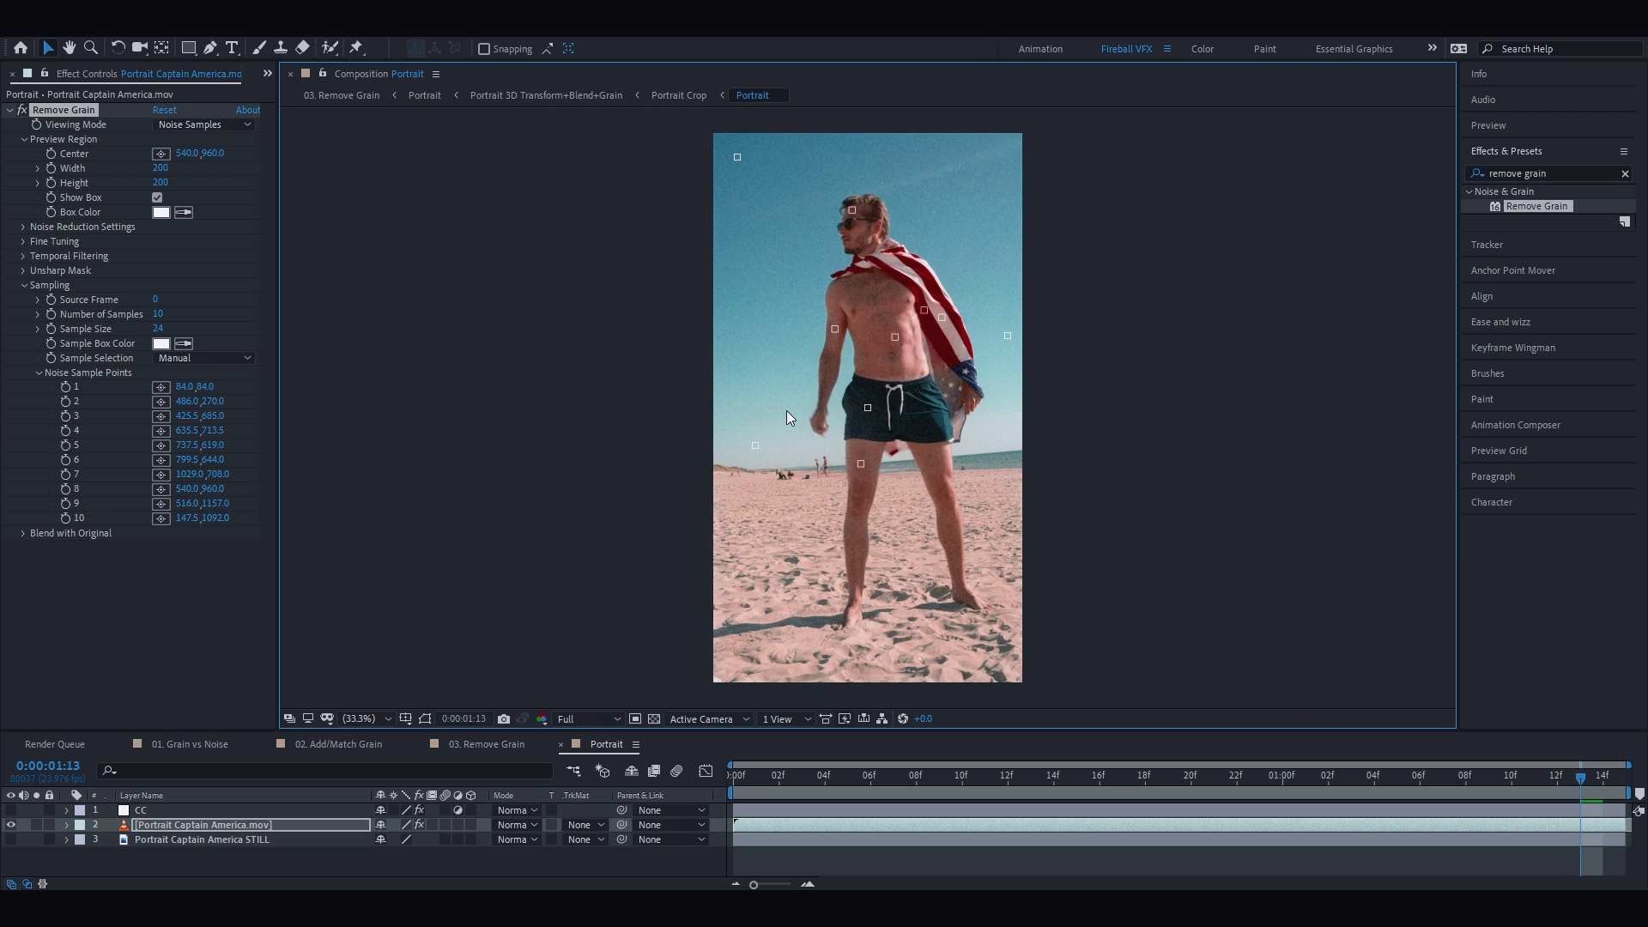
Set Remove Grain's viewing mode to Final Output and show the man's face at 200% on the first frame
click(216, 122)
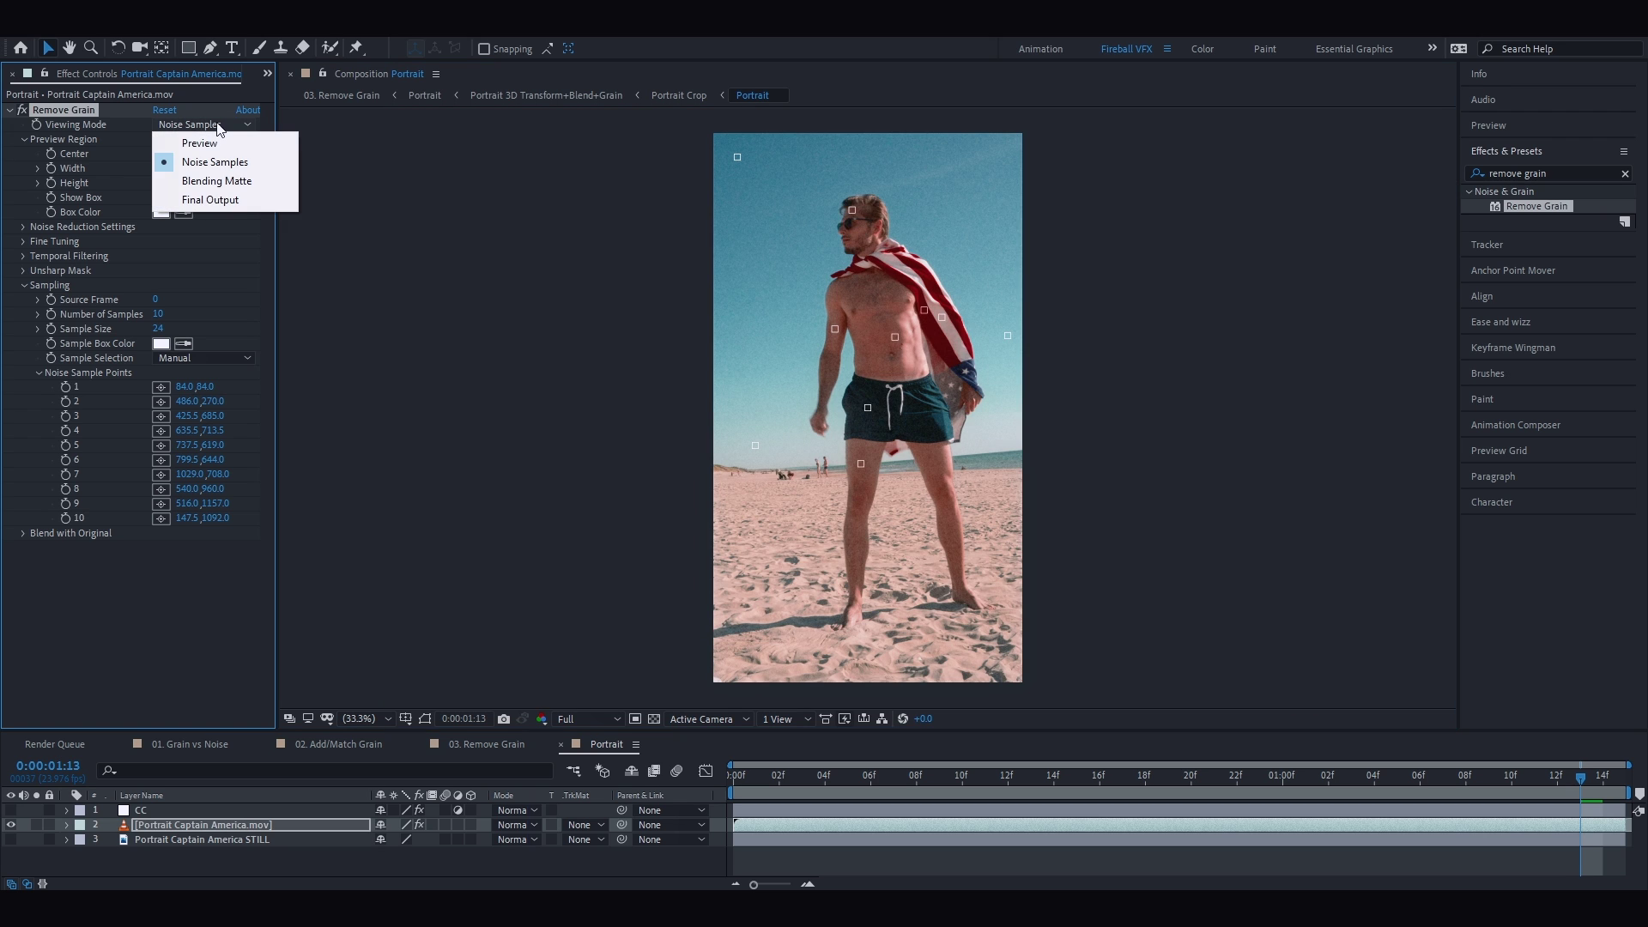
click(238, 203)
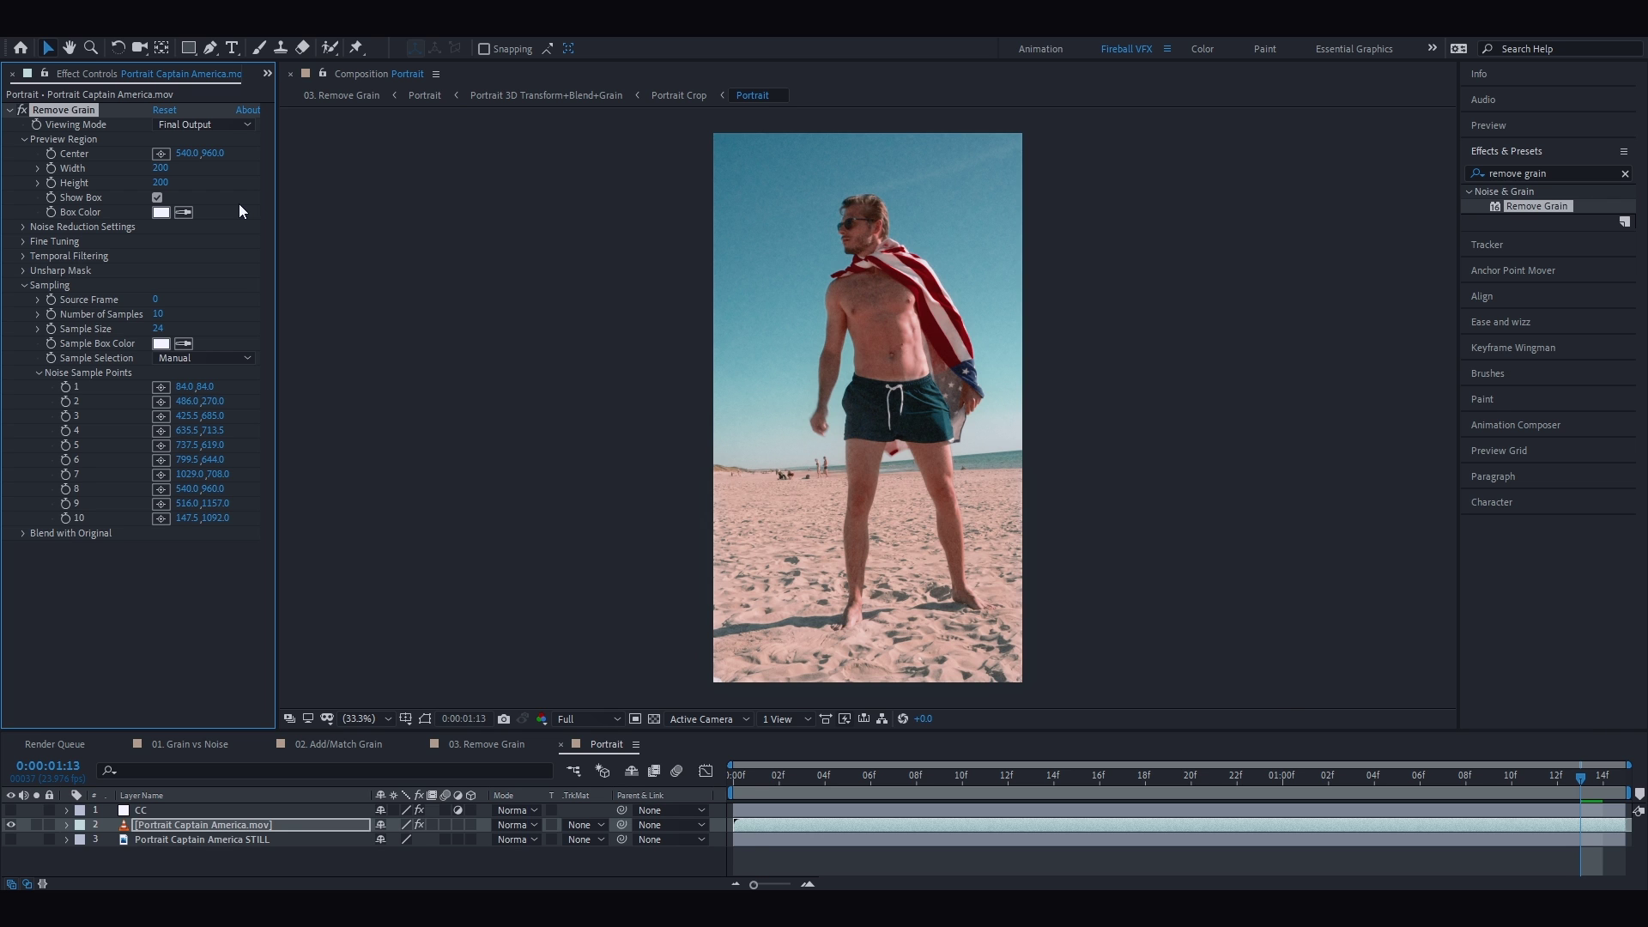
key(Home)
scroll(840, 189, up, 4)
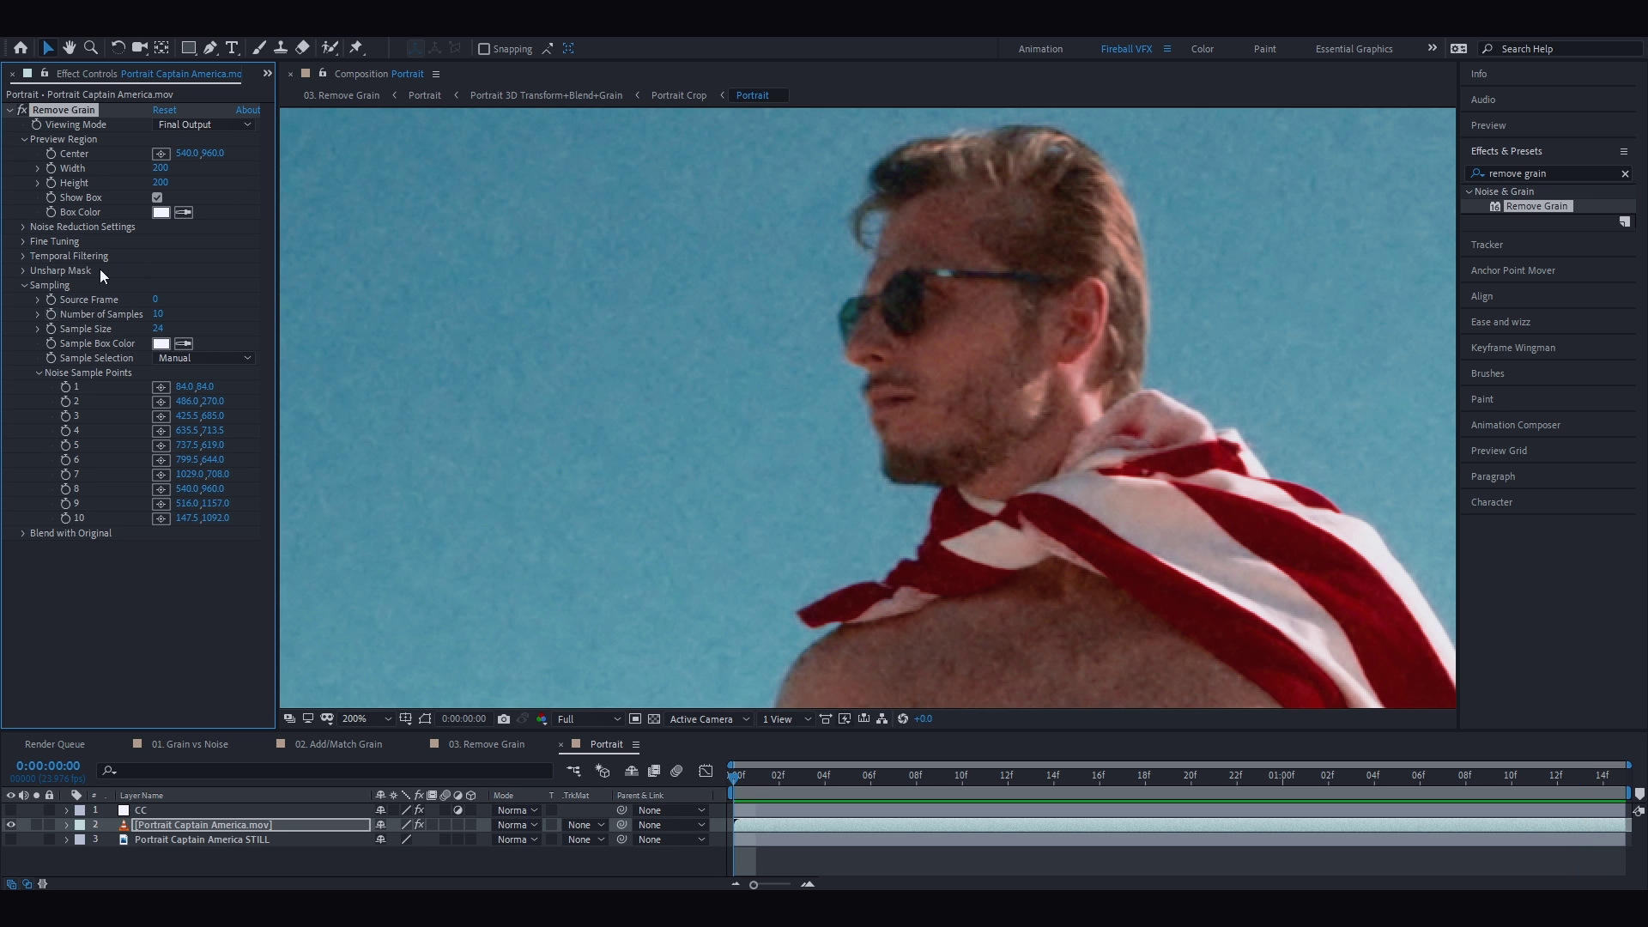
Set Noise Reduction to 1.5 in Remove Grain's Noise Reduction Settings
click(23, 227)
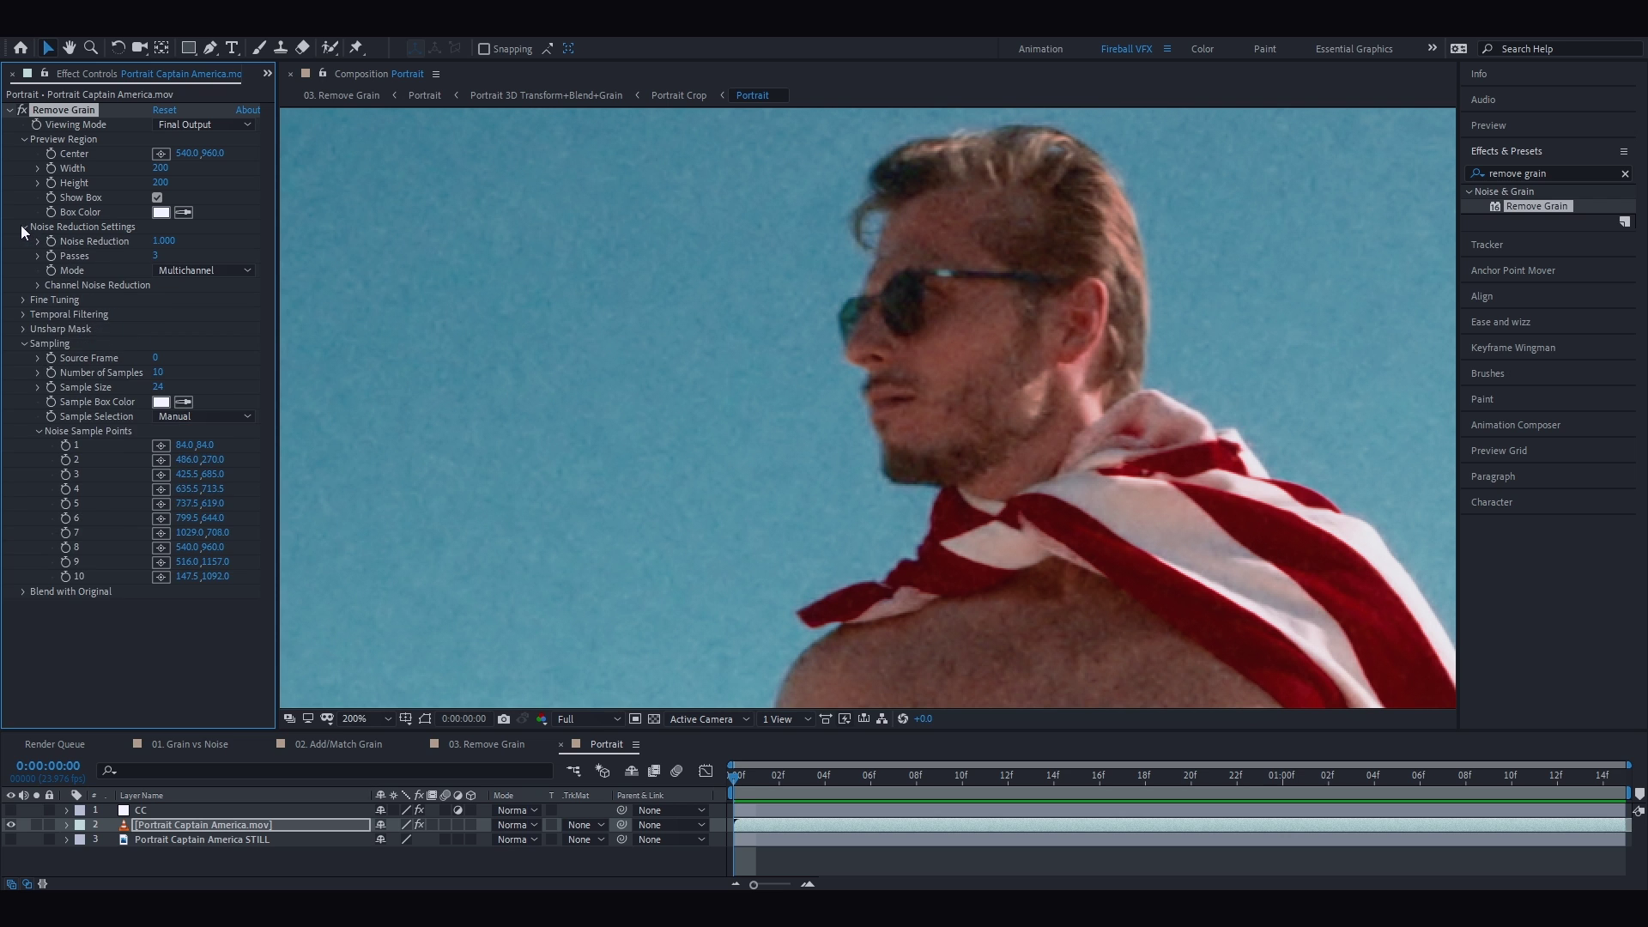
click(156, 242)
text(1.5)
key(Return)
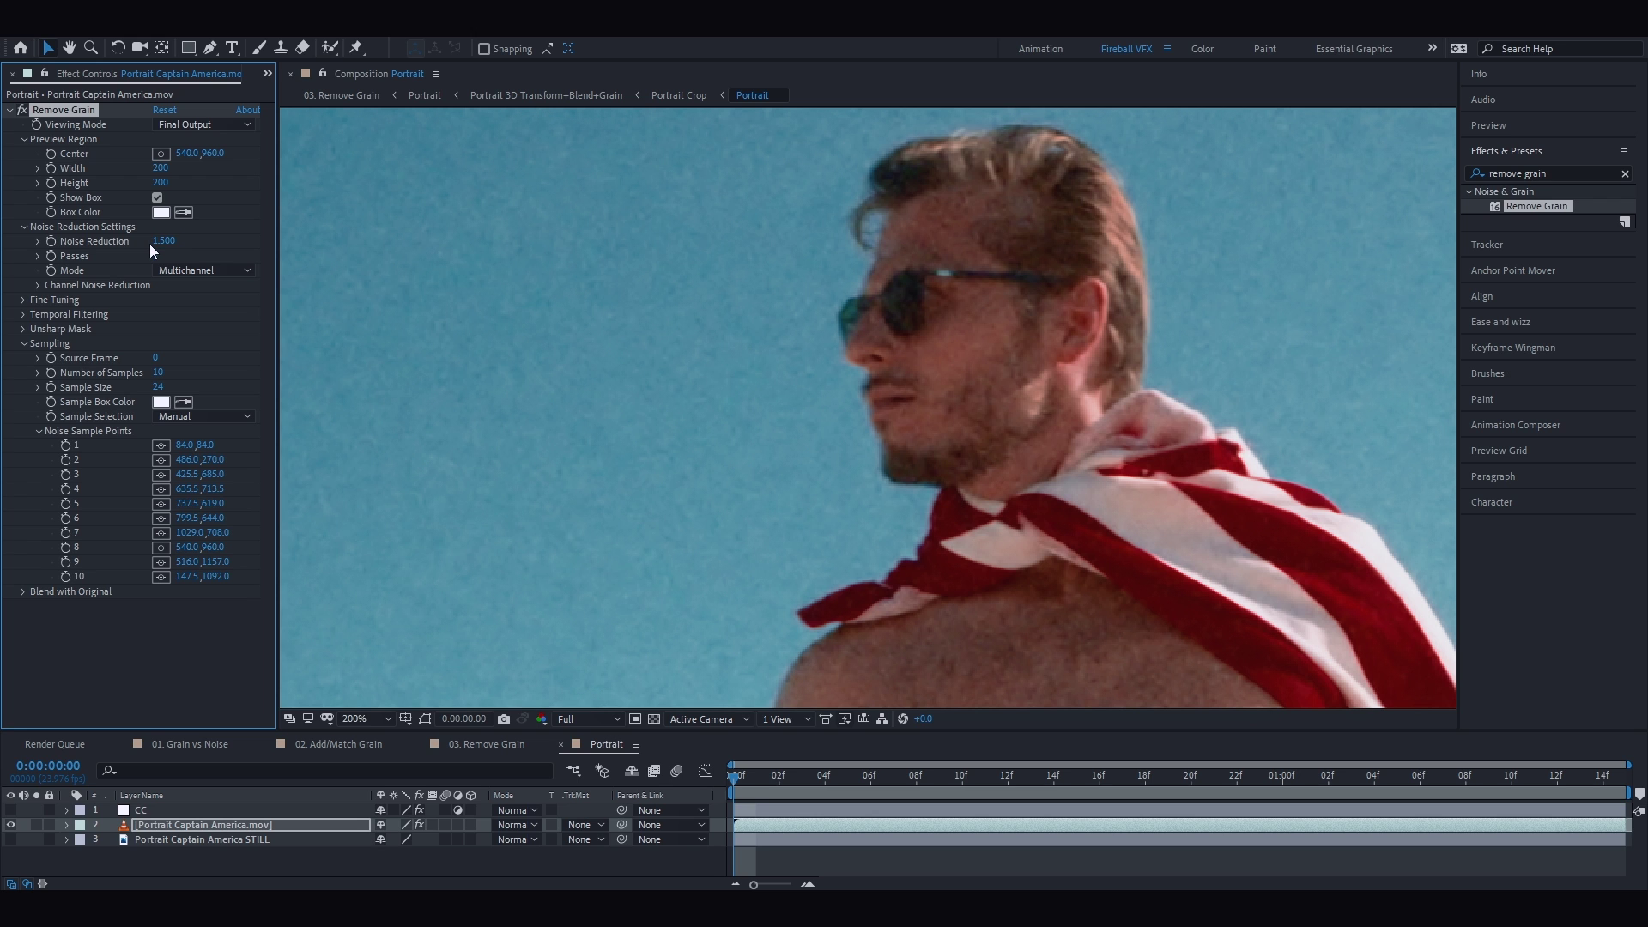
Reveal the Channel Noise Reduction settings and inspect the blue, green and red channels separately before returning to the RGB view
click(37, 286)
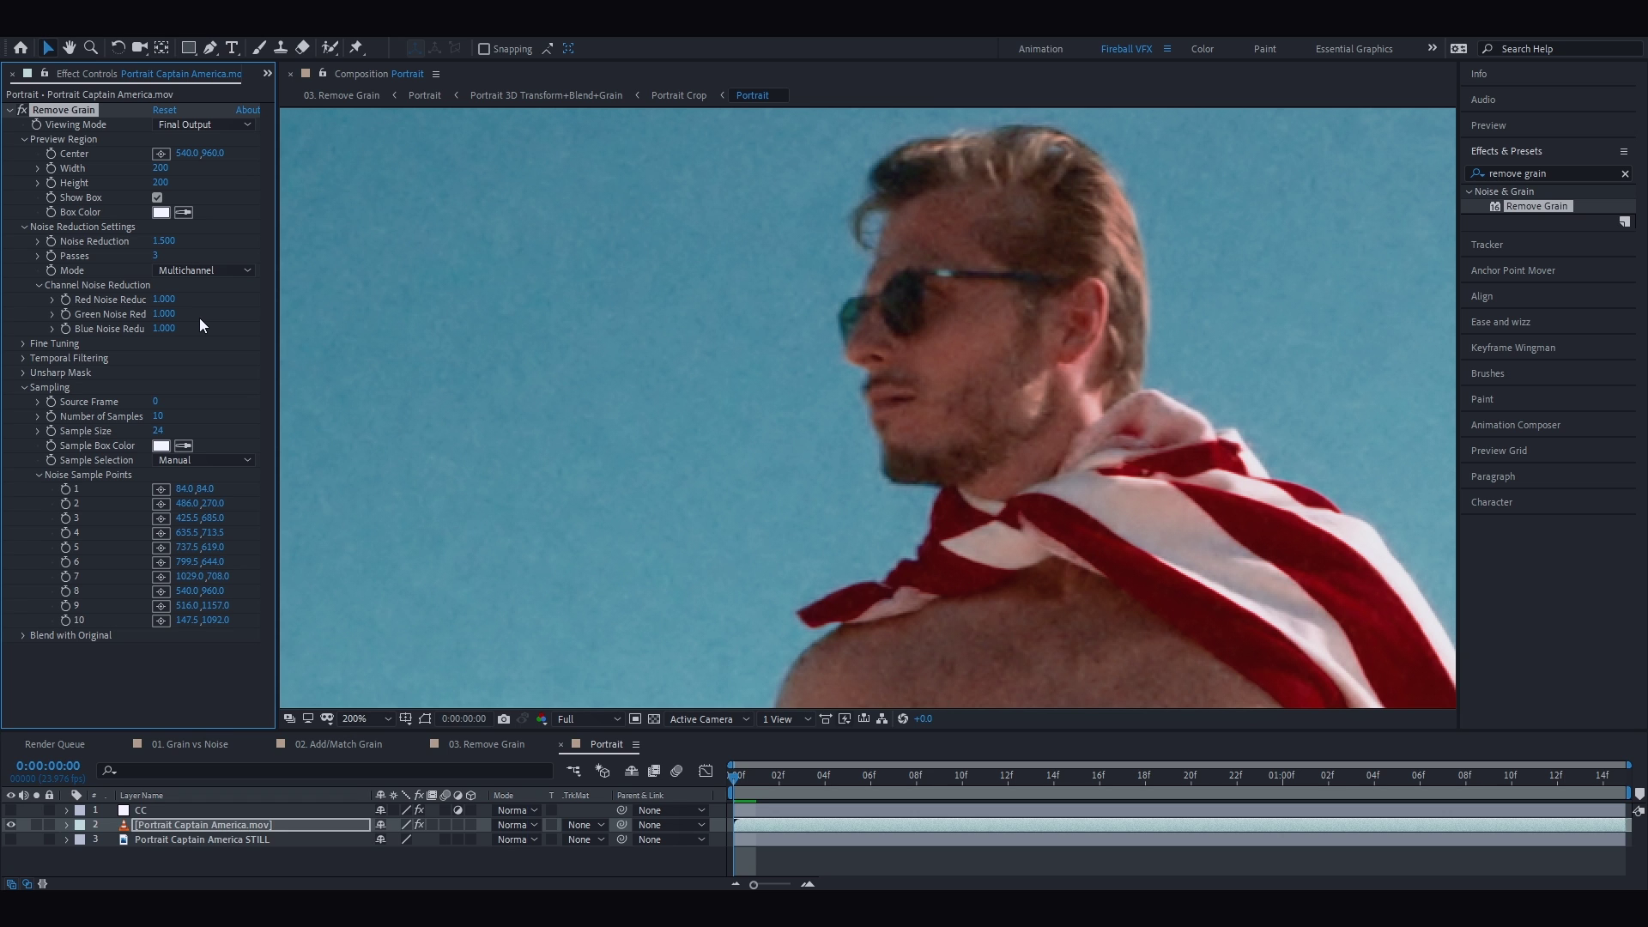
click(538, 717)
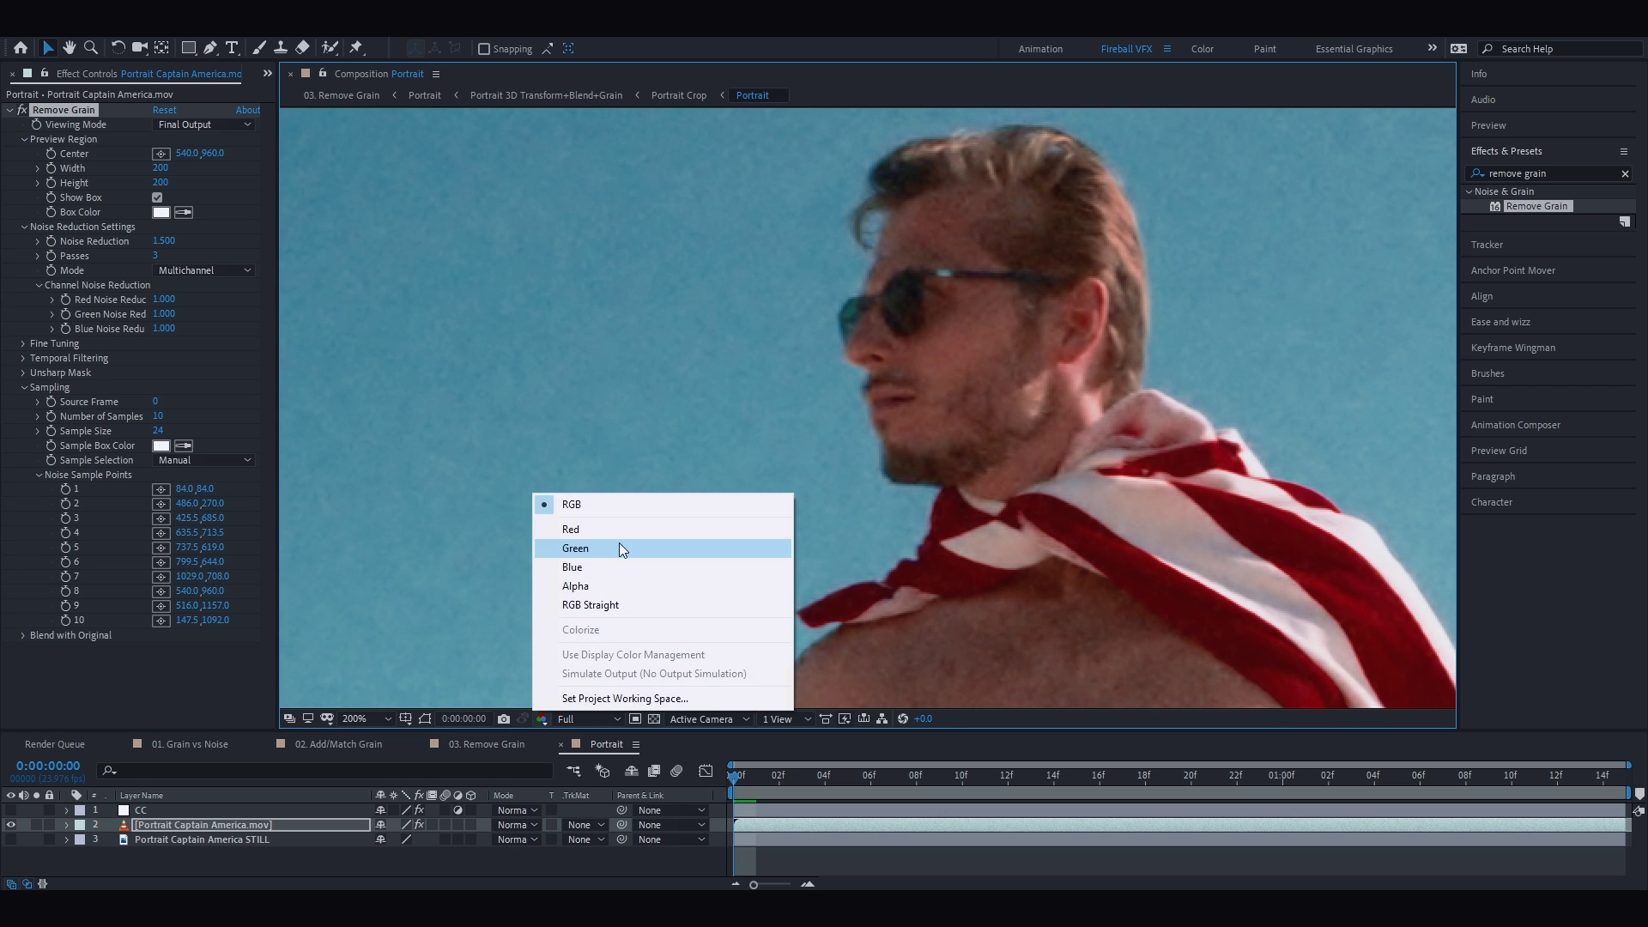
click(572, 567)
click(538, 717)
click(601, 550)
click(540, 717)
click(602, 525)
click(543, 718)
click(599, 506)
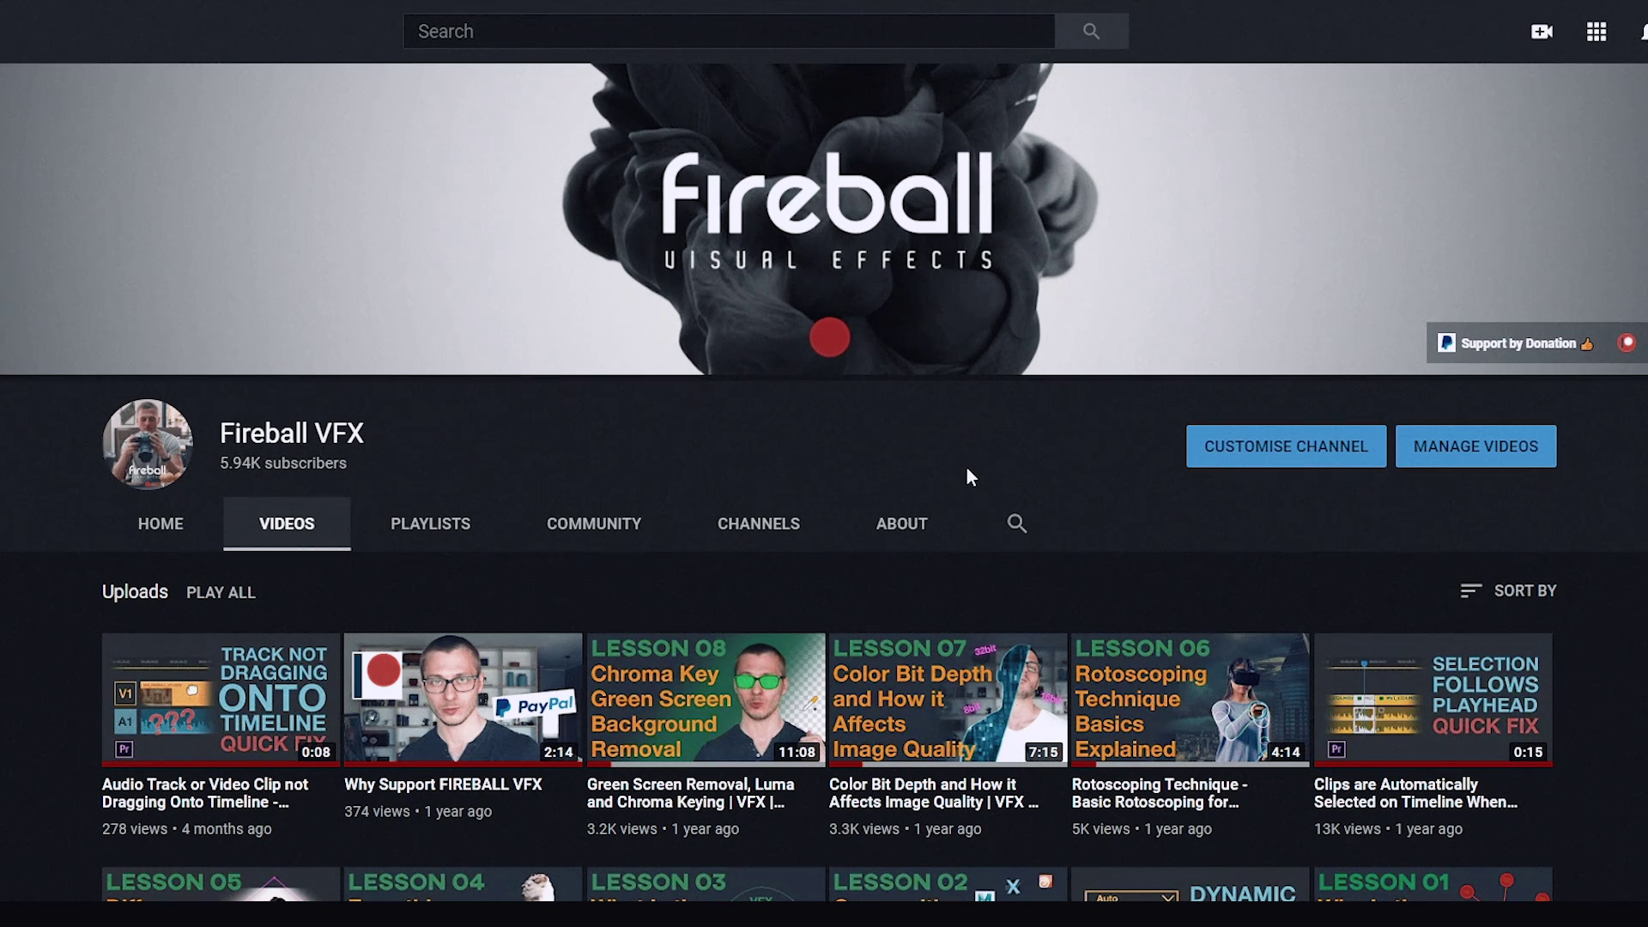
scroll(966, 478, down, 5)
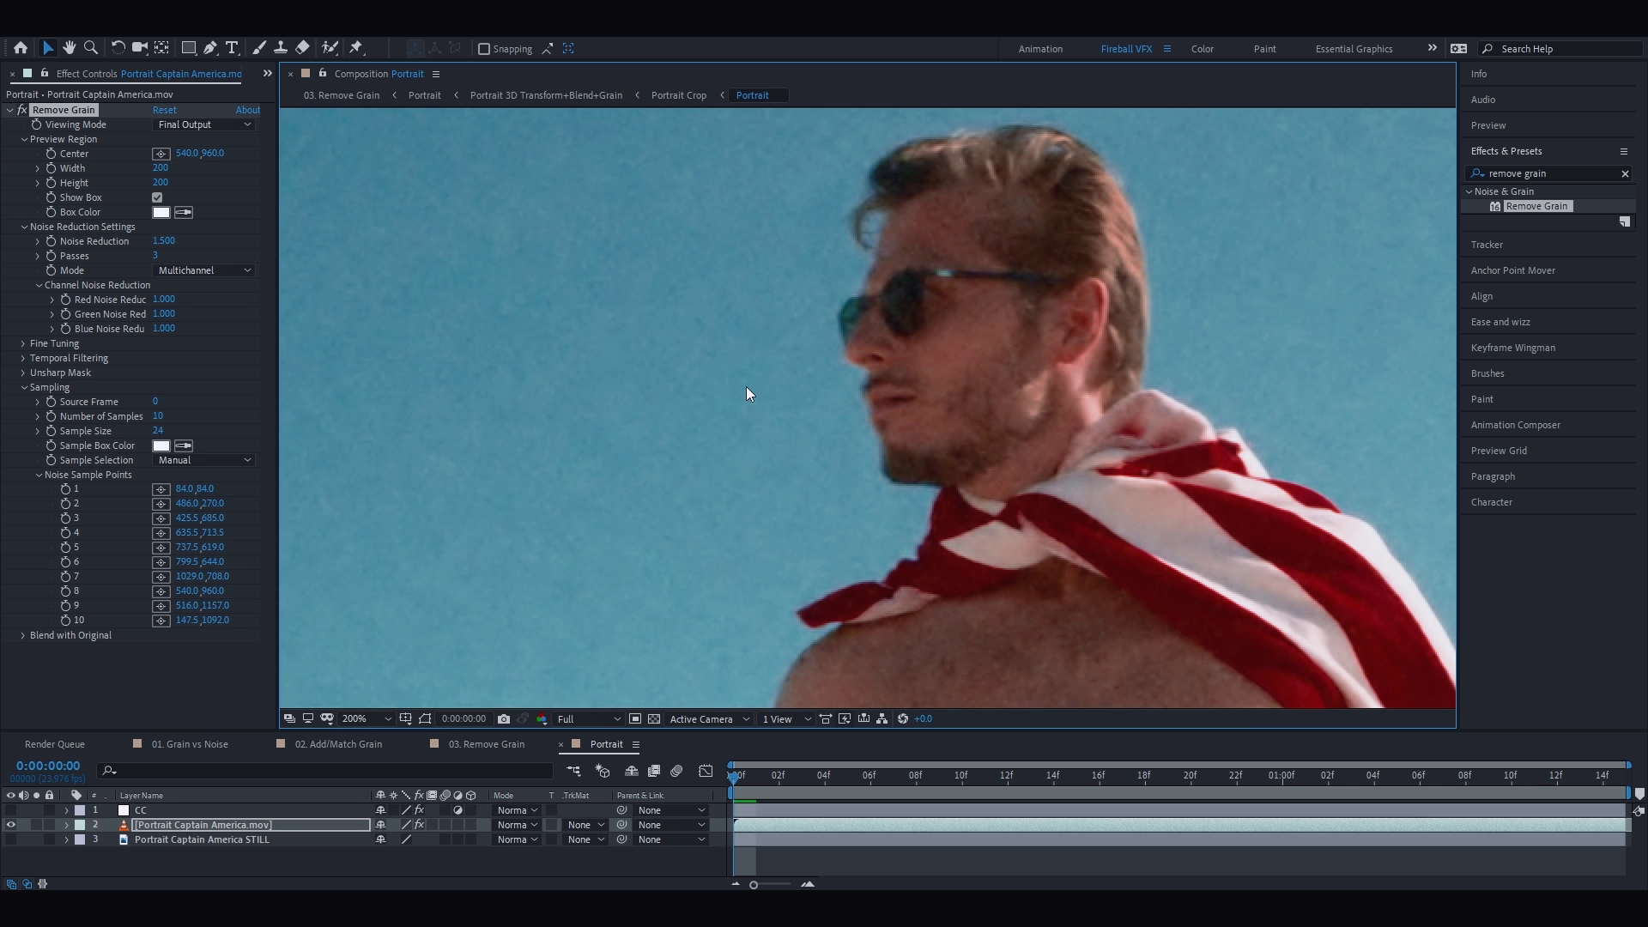
Set the noise reduction Passes to 5 and preview the clip at 400%, keeping the mode on Multichannel
scroll(914, 556, up, 1)
key(space)
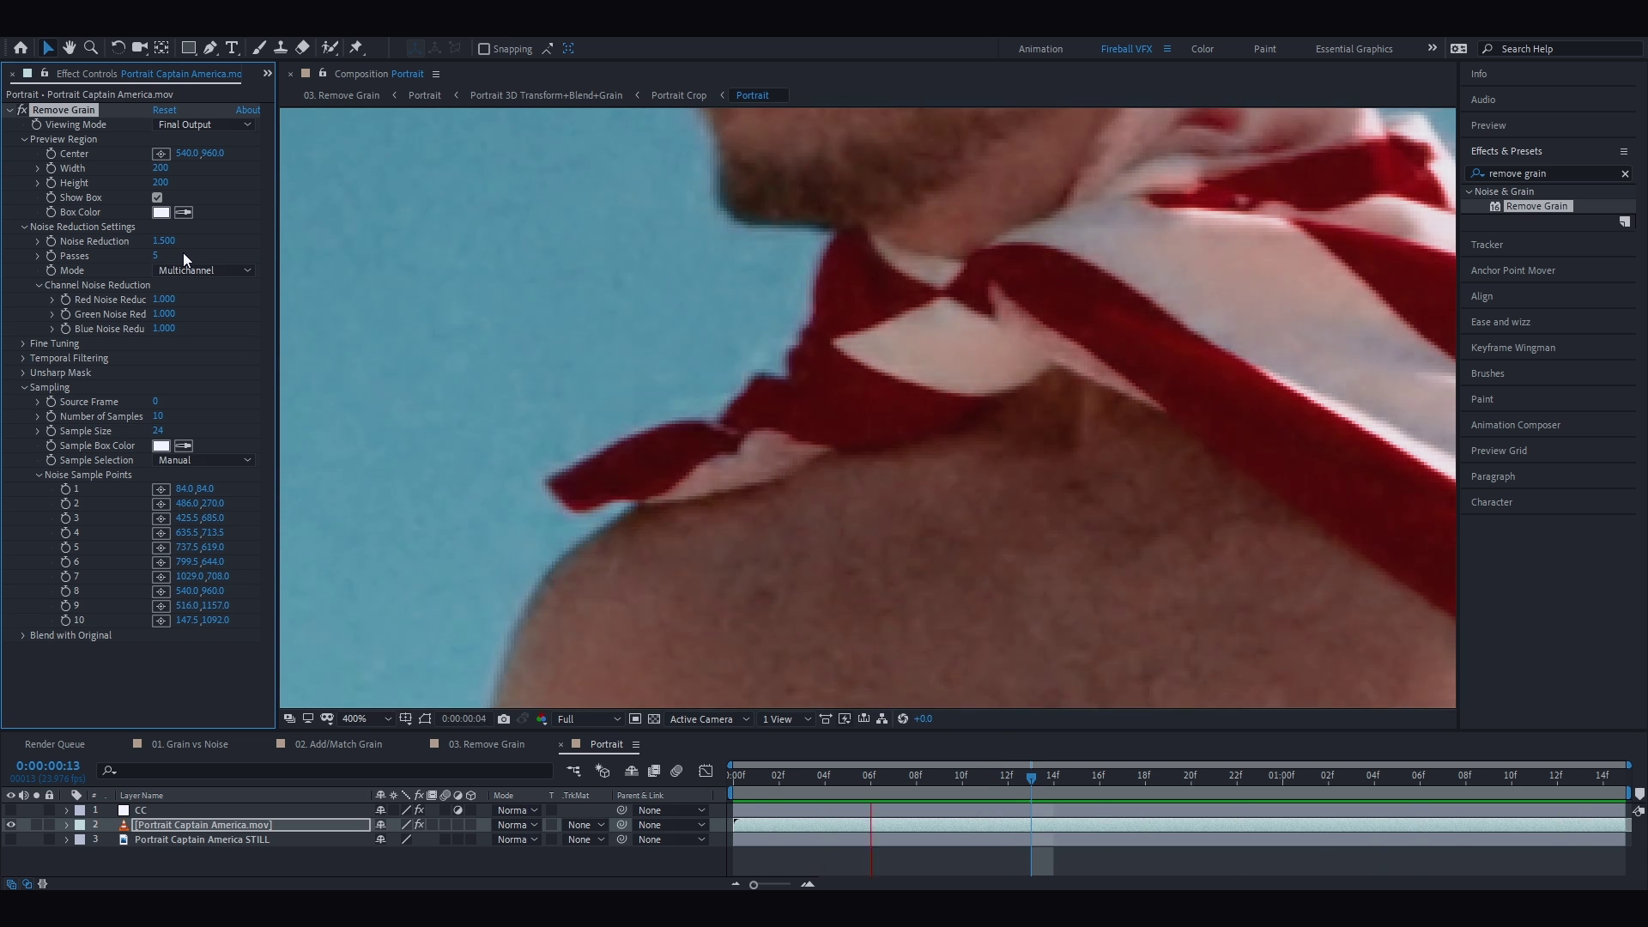
key(space)
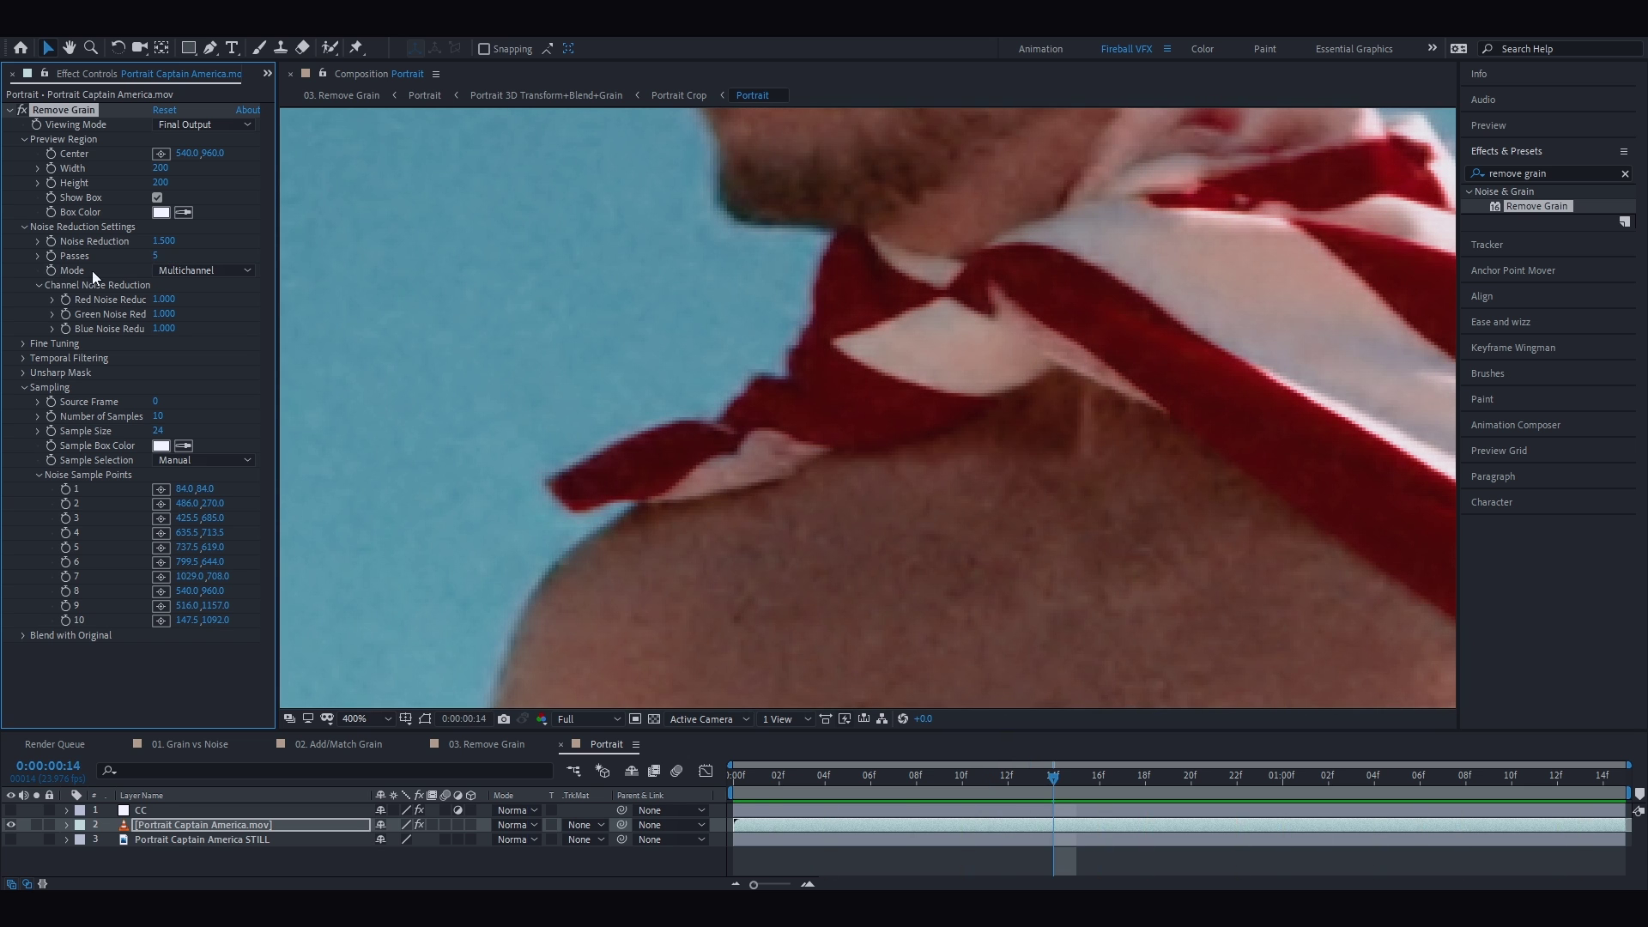
click(206, 271)
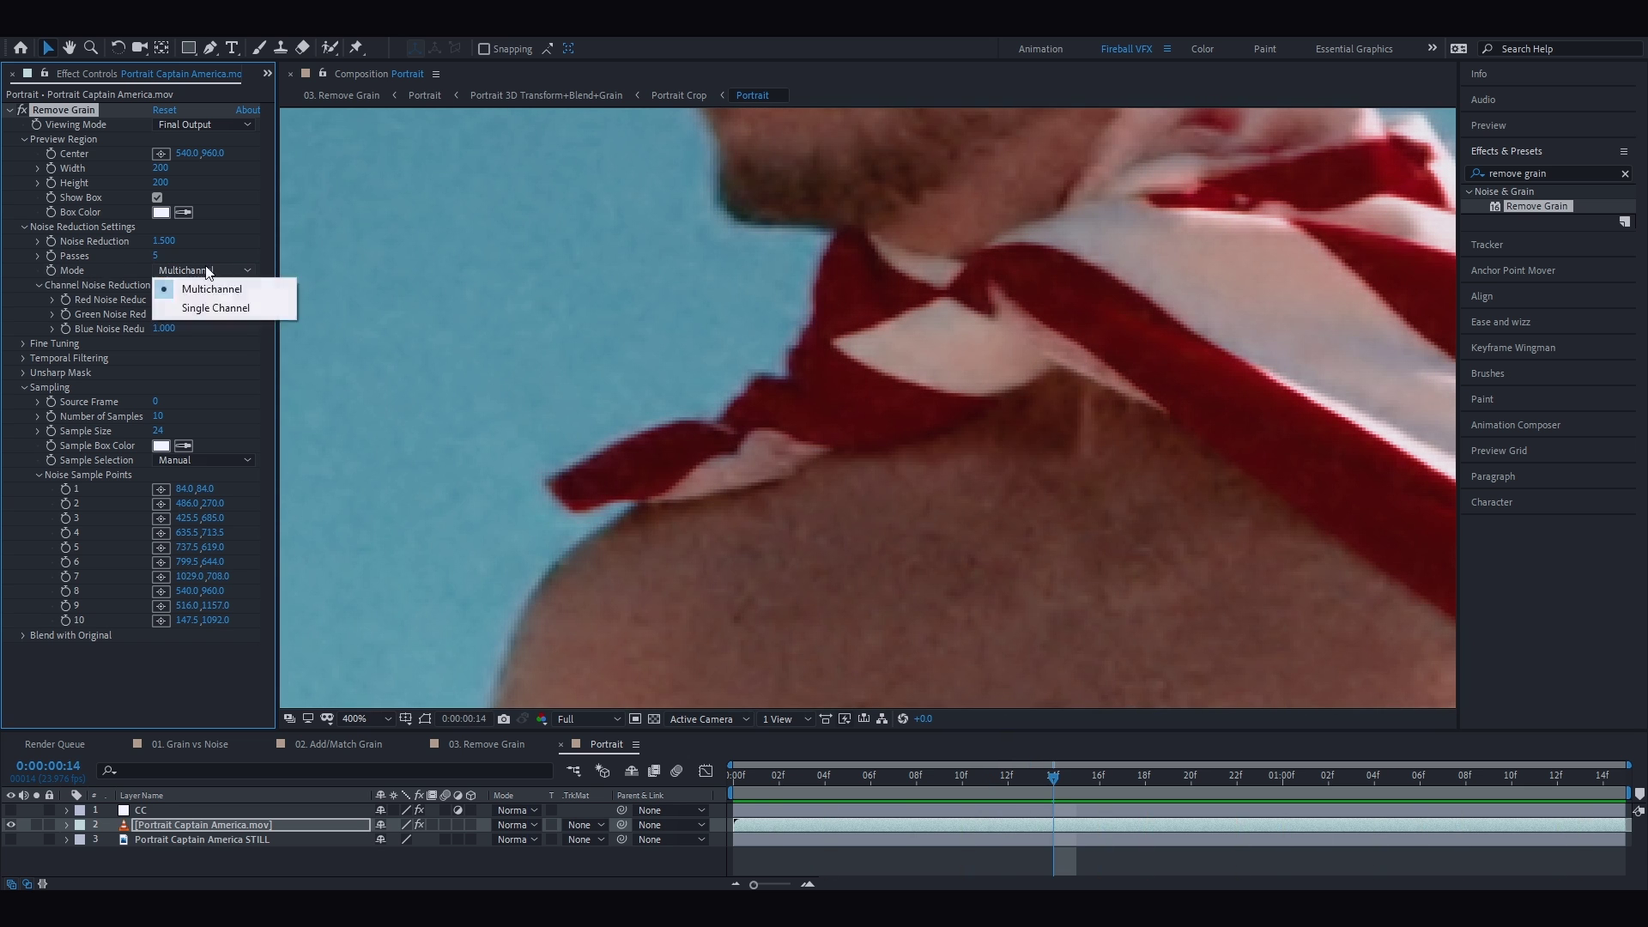
click(245, 289)
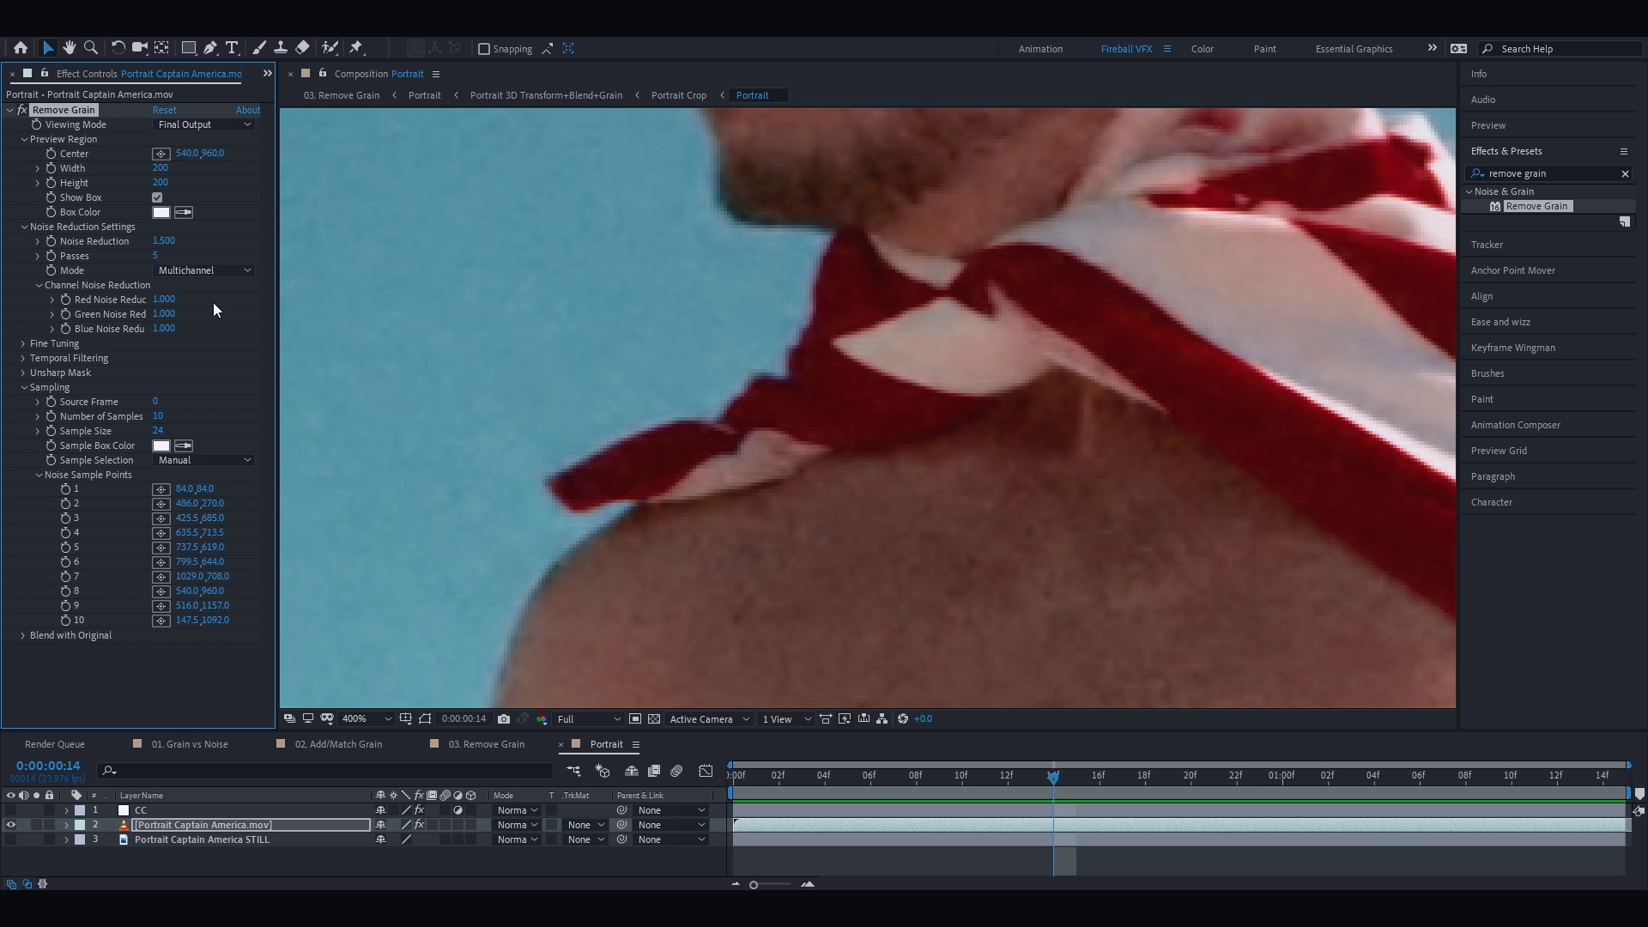
Try a Chroma Suppression of 0 in Fine Tuning, compare it with the original on the man's face at 800%, and restore the original
click(23, 343)
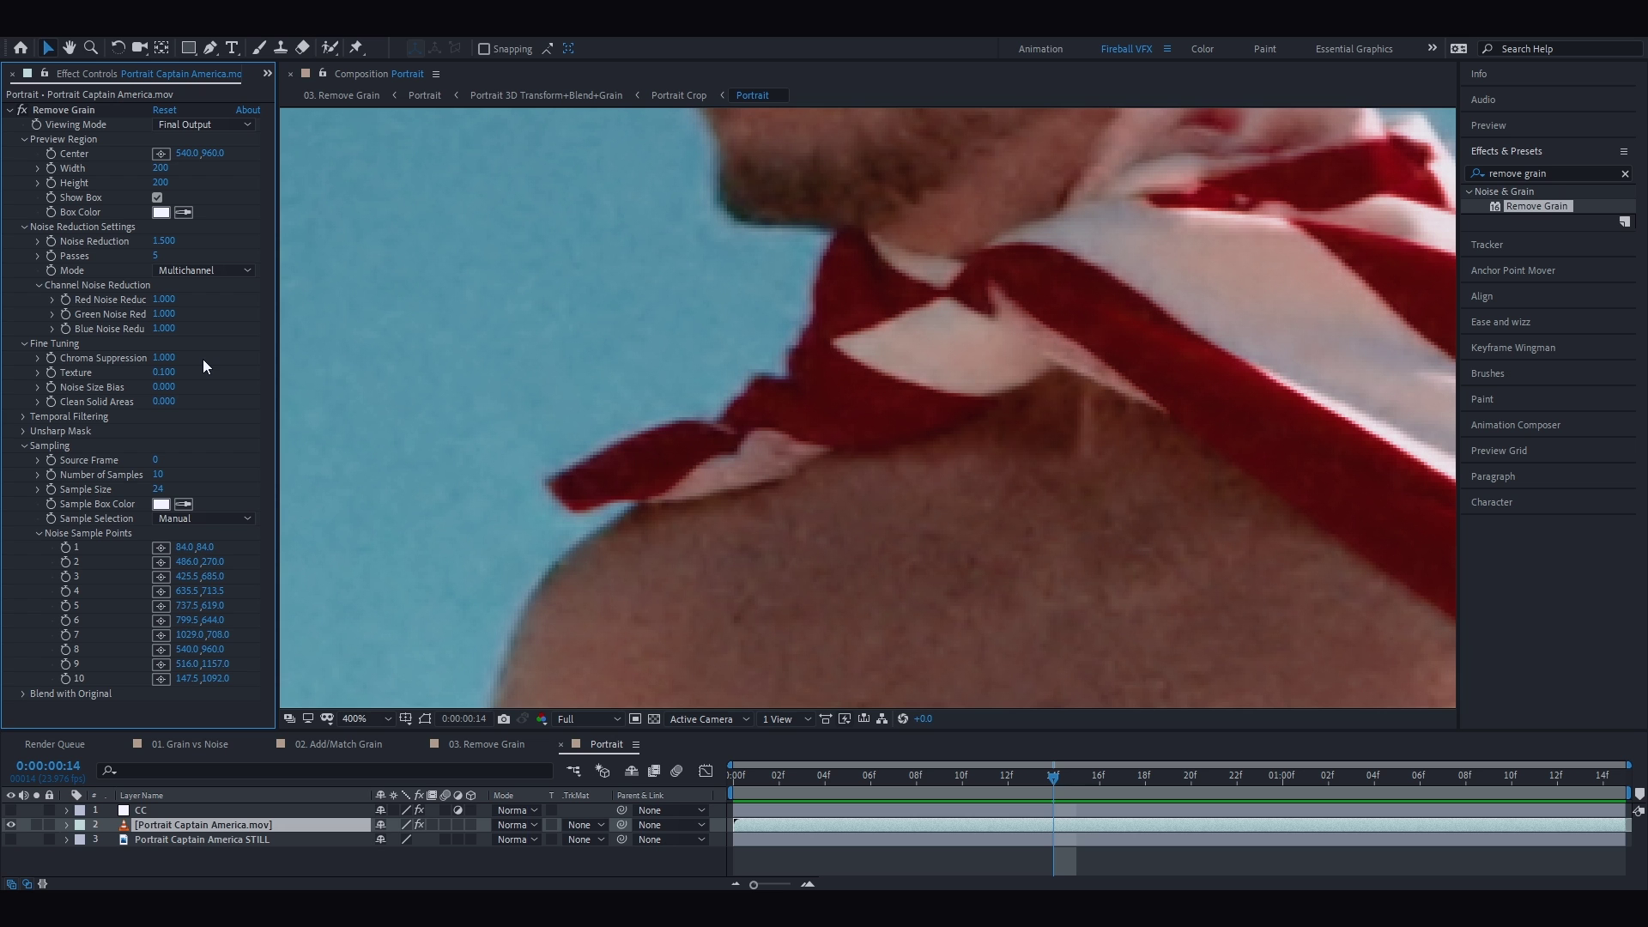
click(163, 358)
text(0)
key(Return)
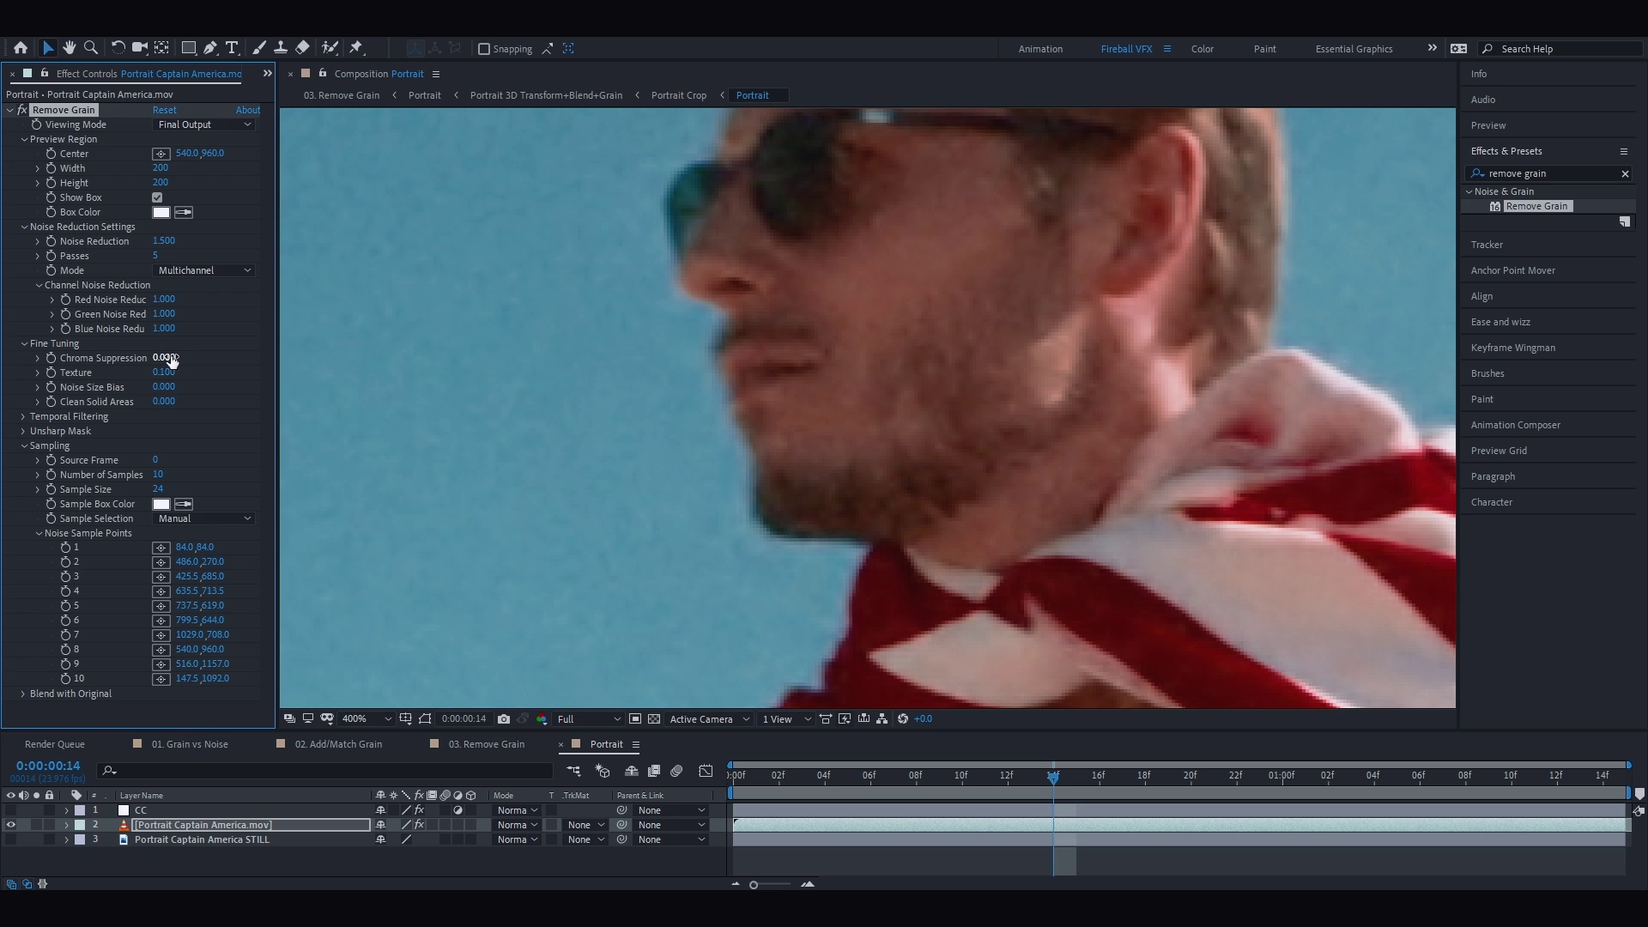
scroll(968, 342, up, 1)
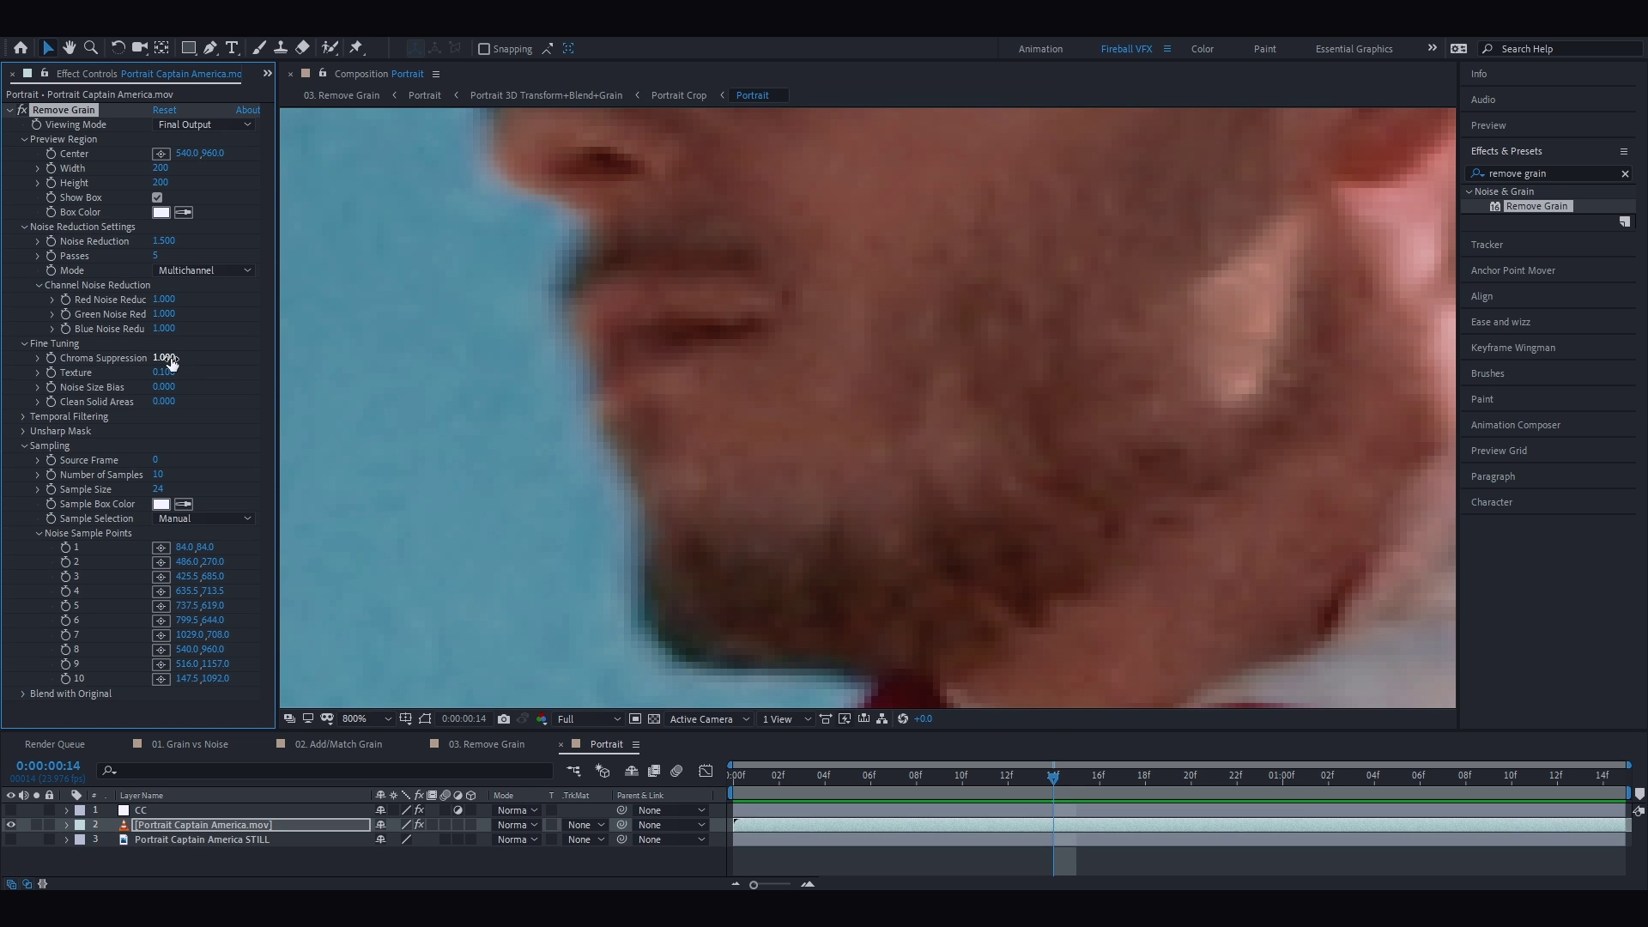
key(ctrl+shift+z)
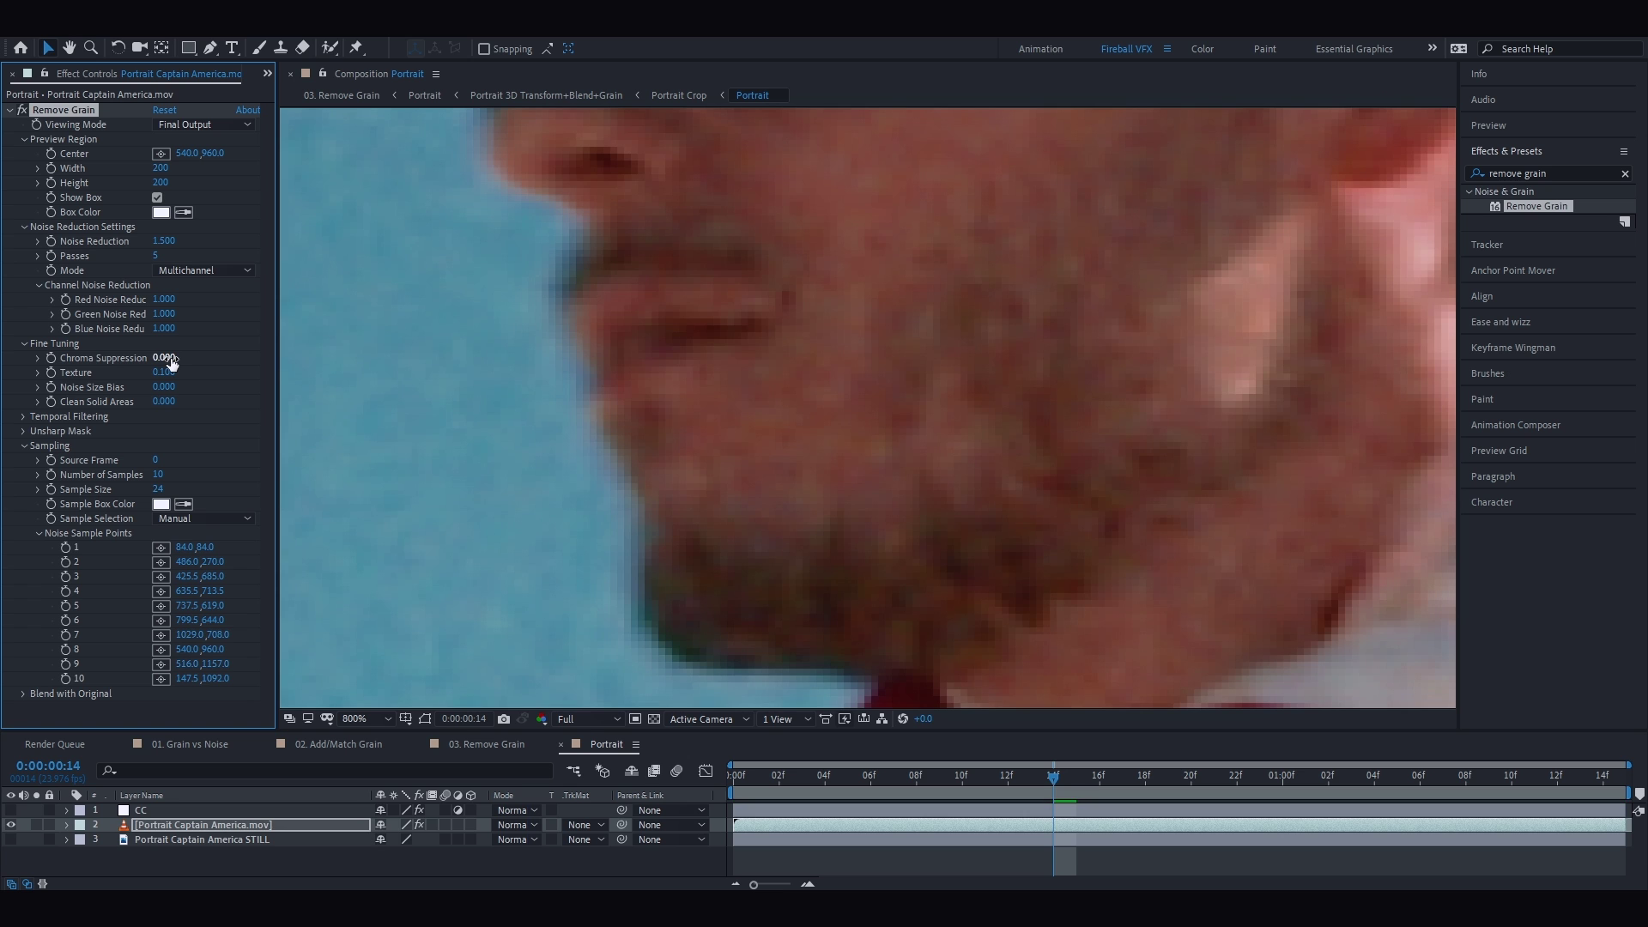
key(ctrl+z)
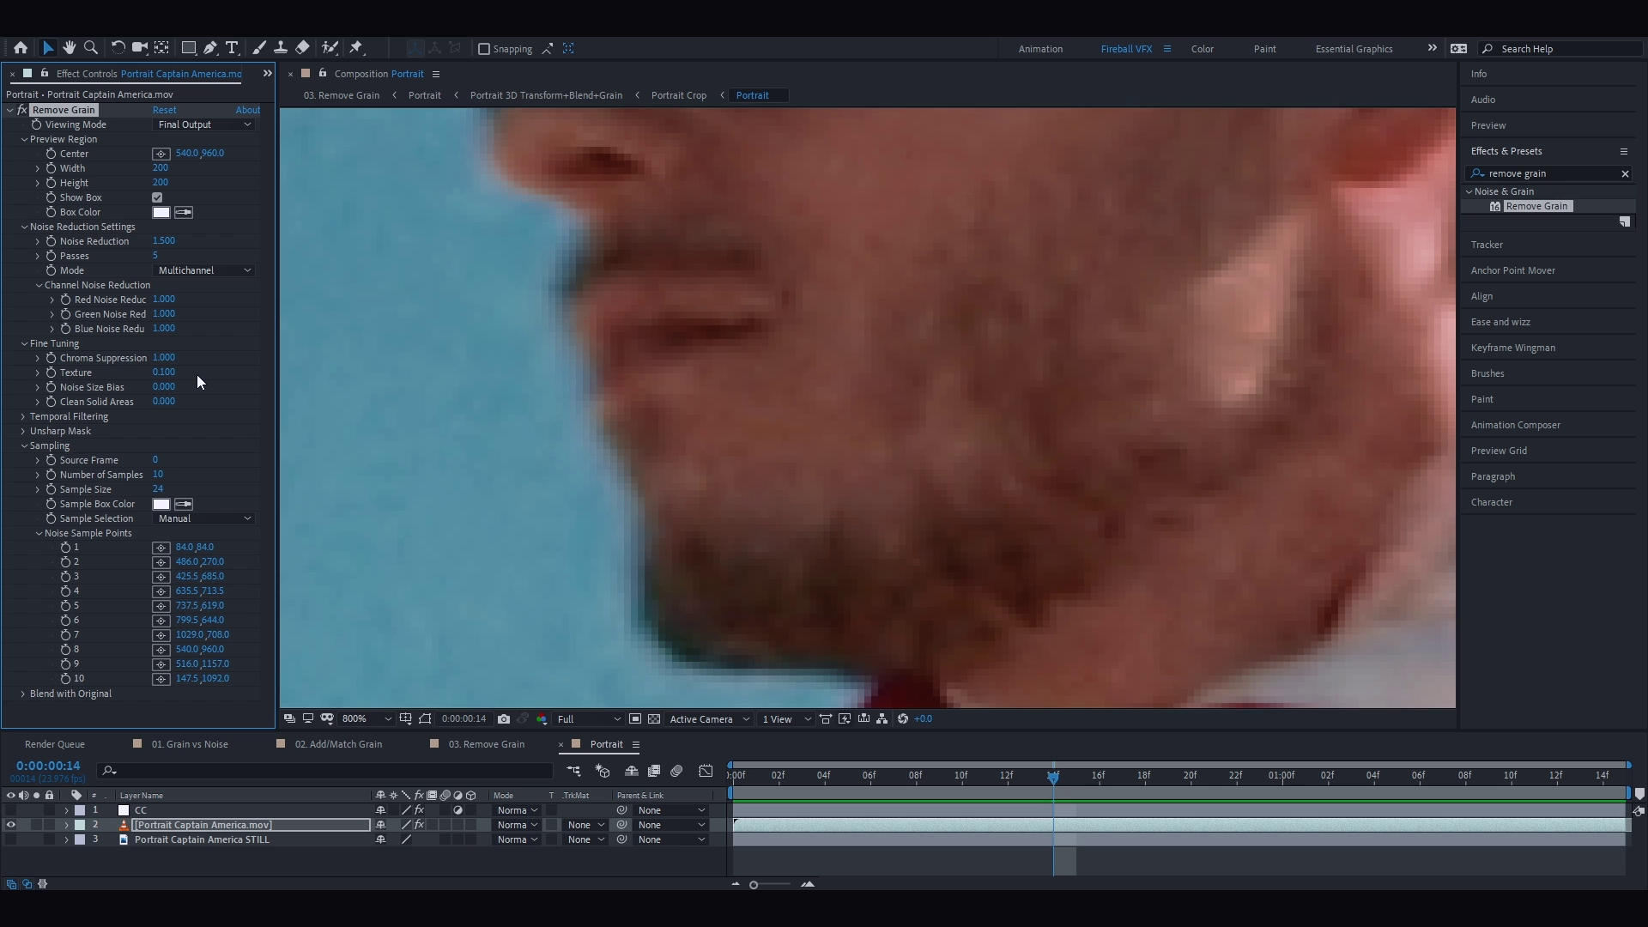
Test the remaining Fine Tuning settings with Texture at 0.66, a higher Noise Size Bias and Clean Solid Areas at 0.73, undoing each change
drag(164, 372, 208, 362)
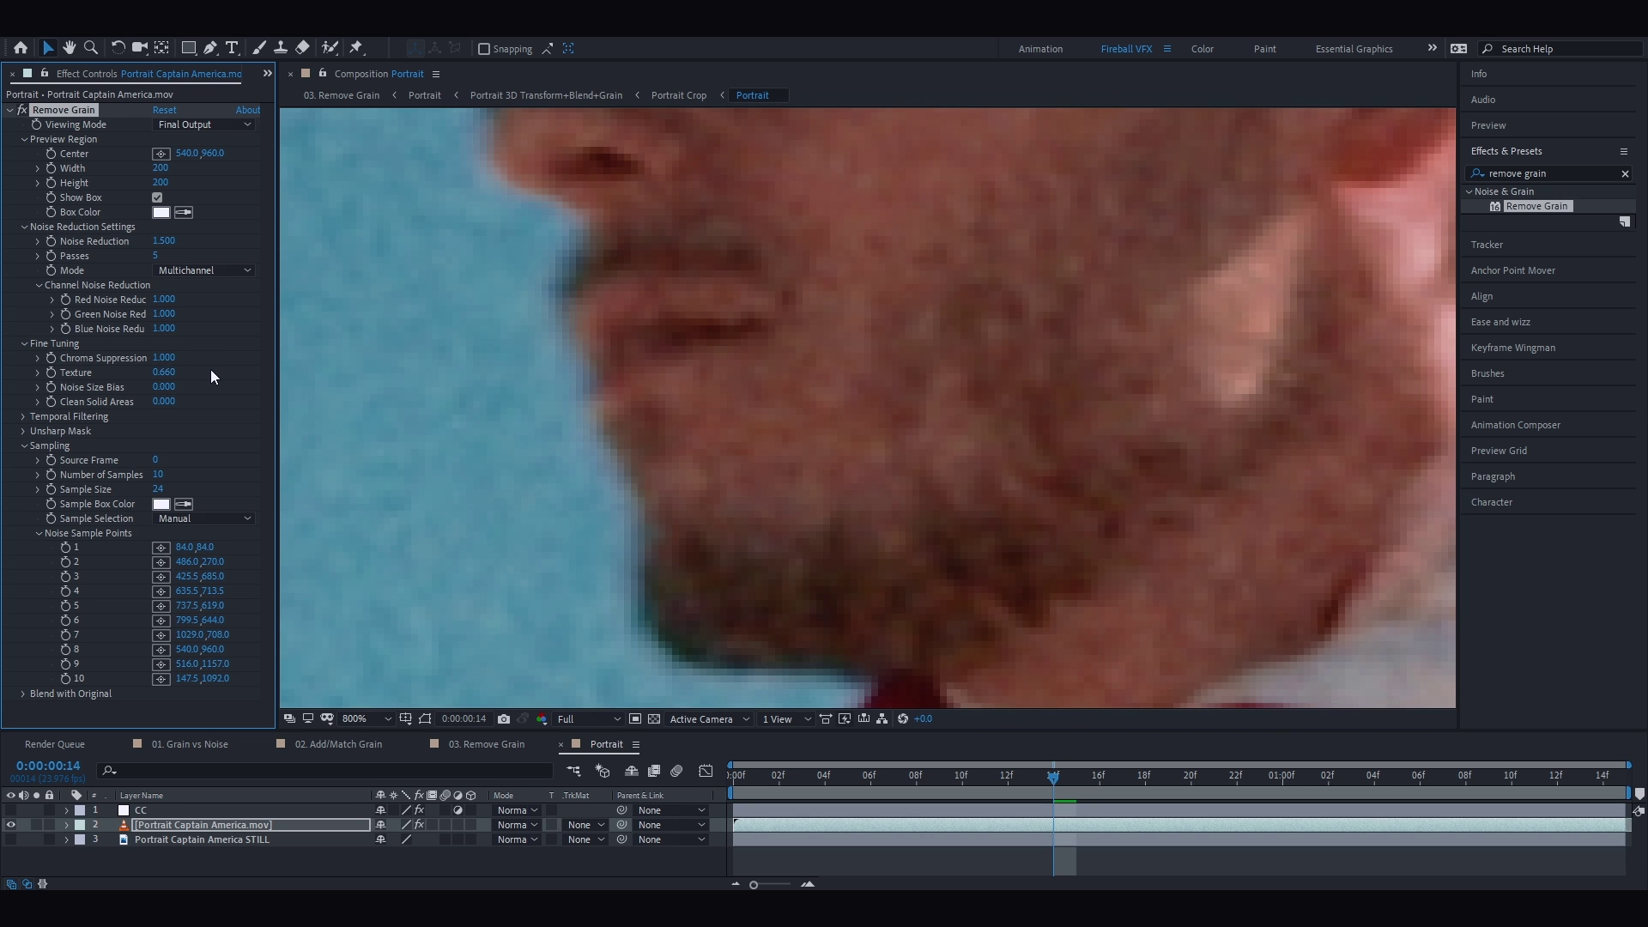
key(ctrl+z)
drag(163, 386, 312, 384)
key(ctrl+z)
key(ctrl+z)
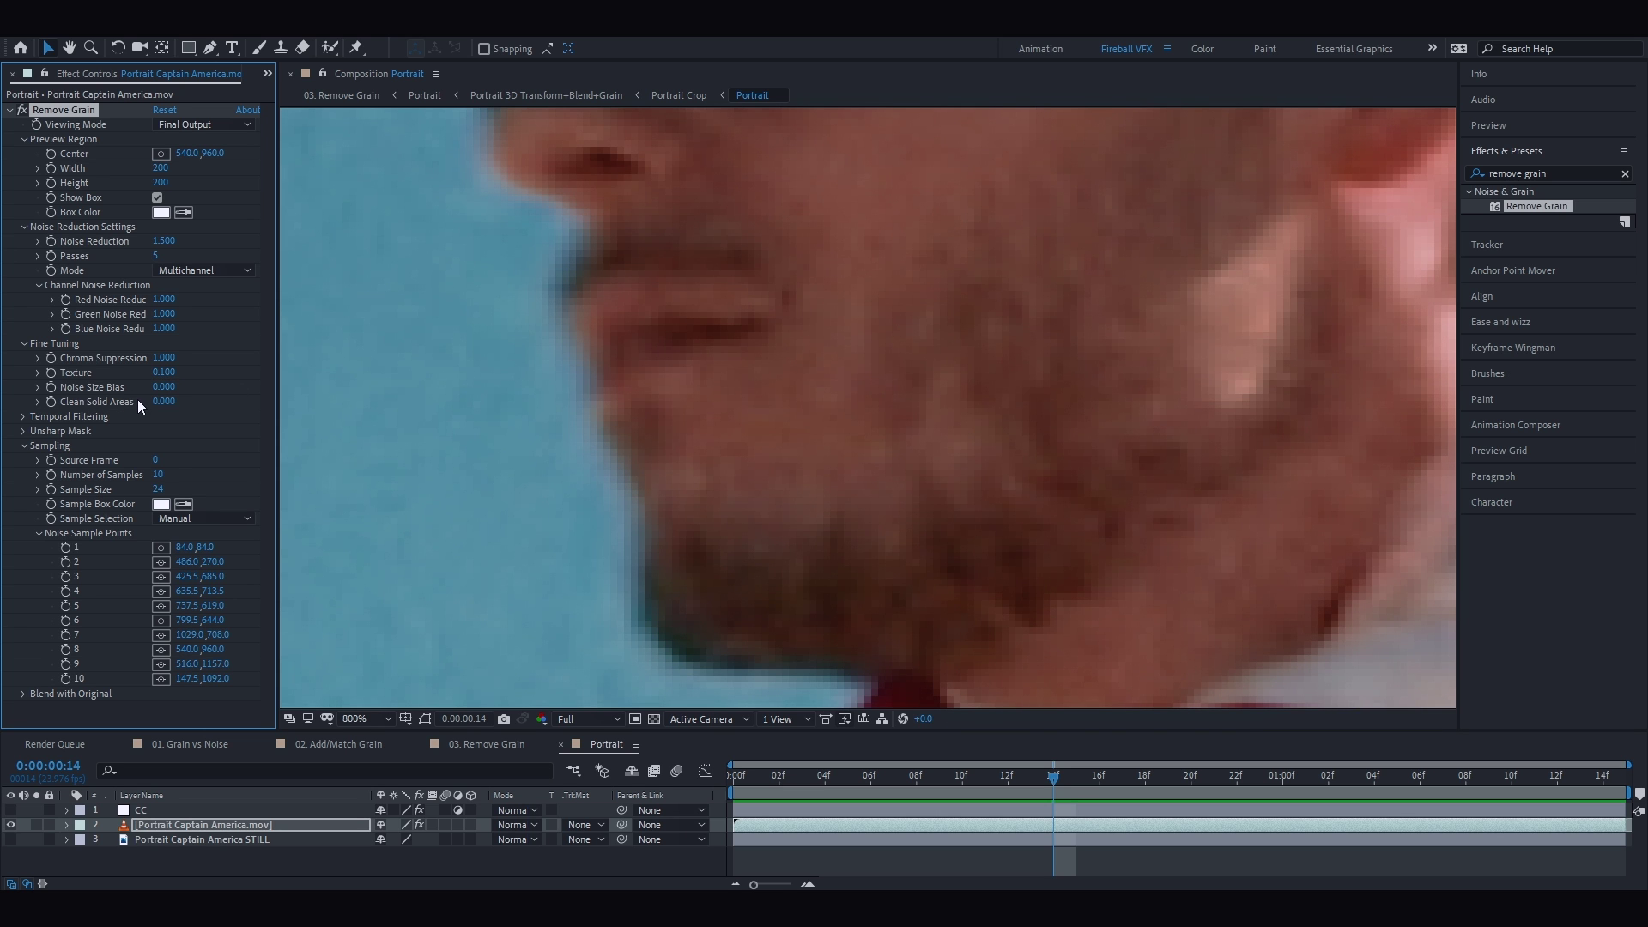
drag(163, 401, 230, 399)
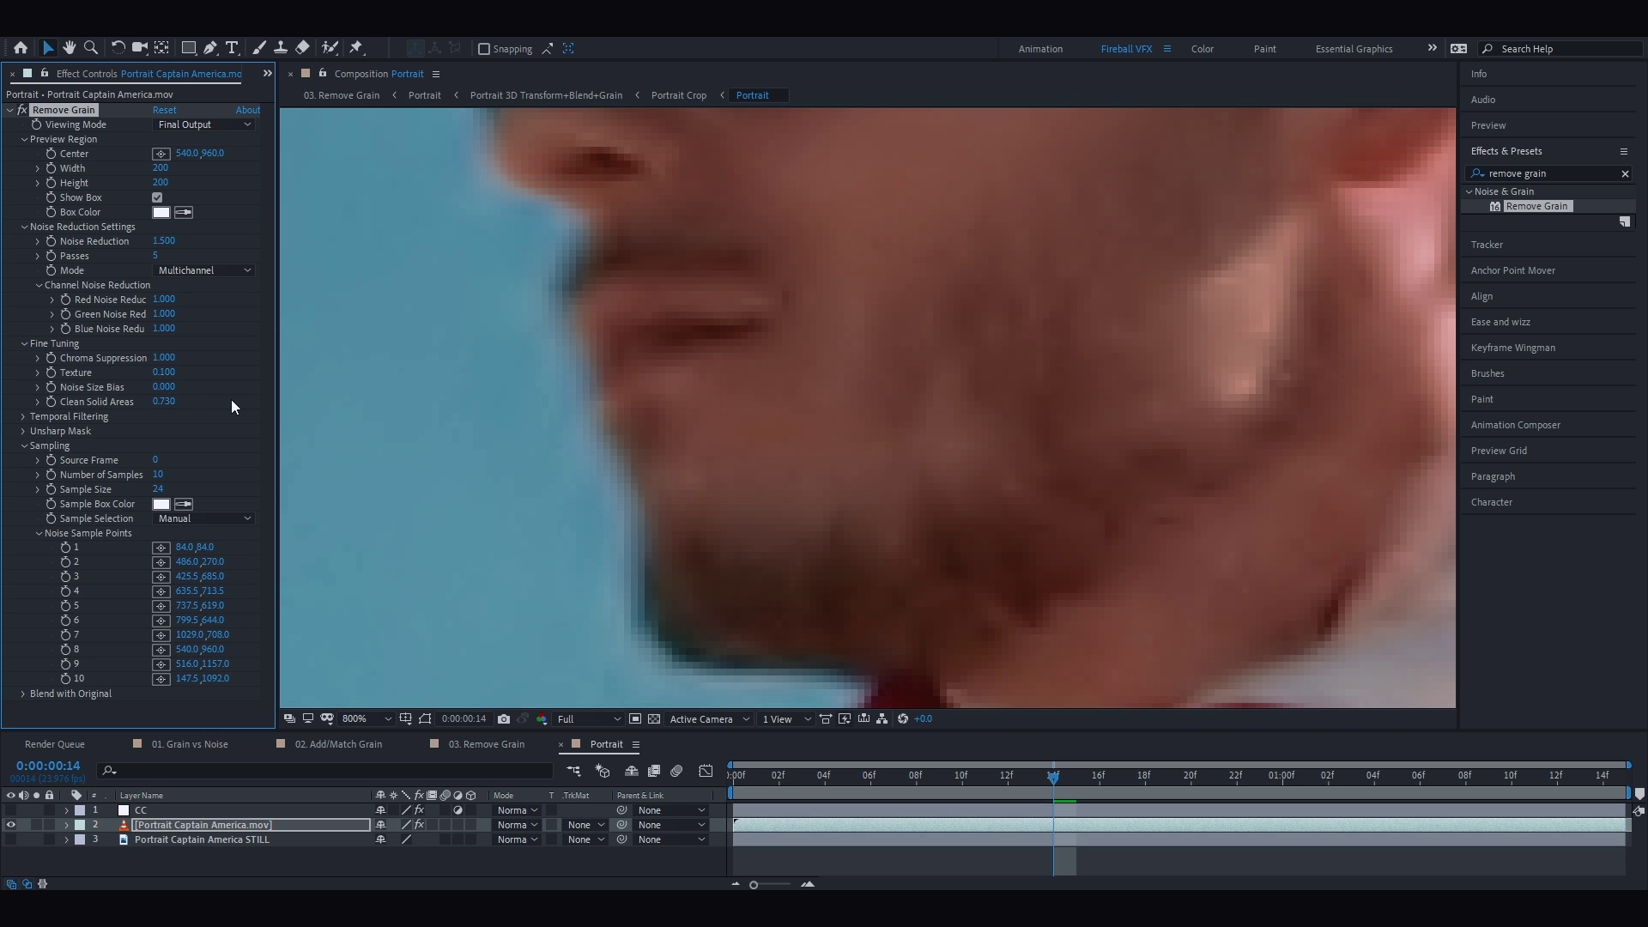
key(ctrl+z)
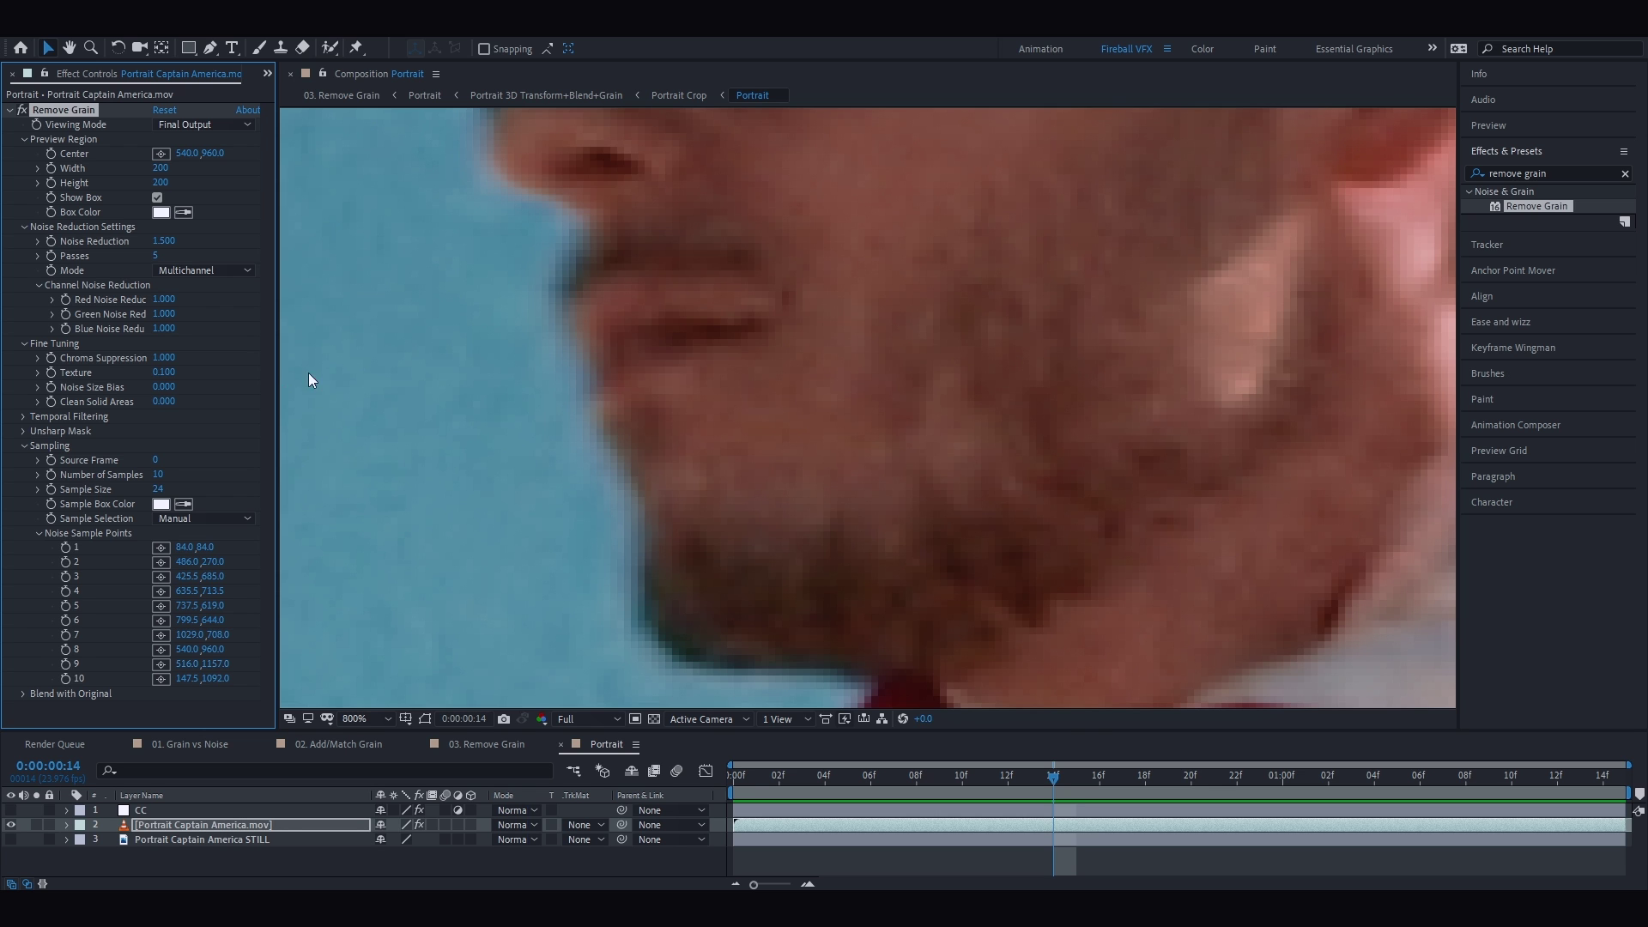
Enable Temporal Filtering in Remove Grain, preview the clip, and switch the filtering off and on to compare the results
scroll(335, 372, down, 4)
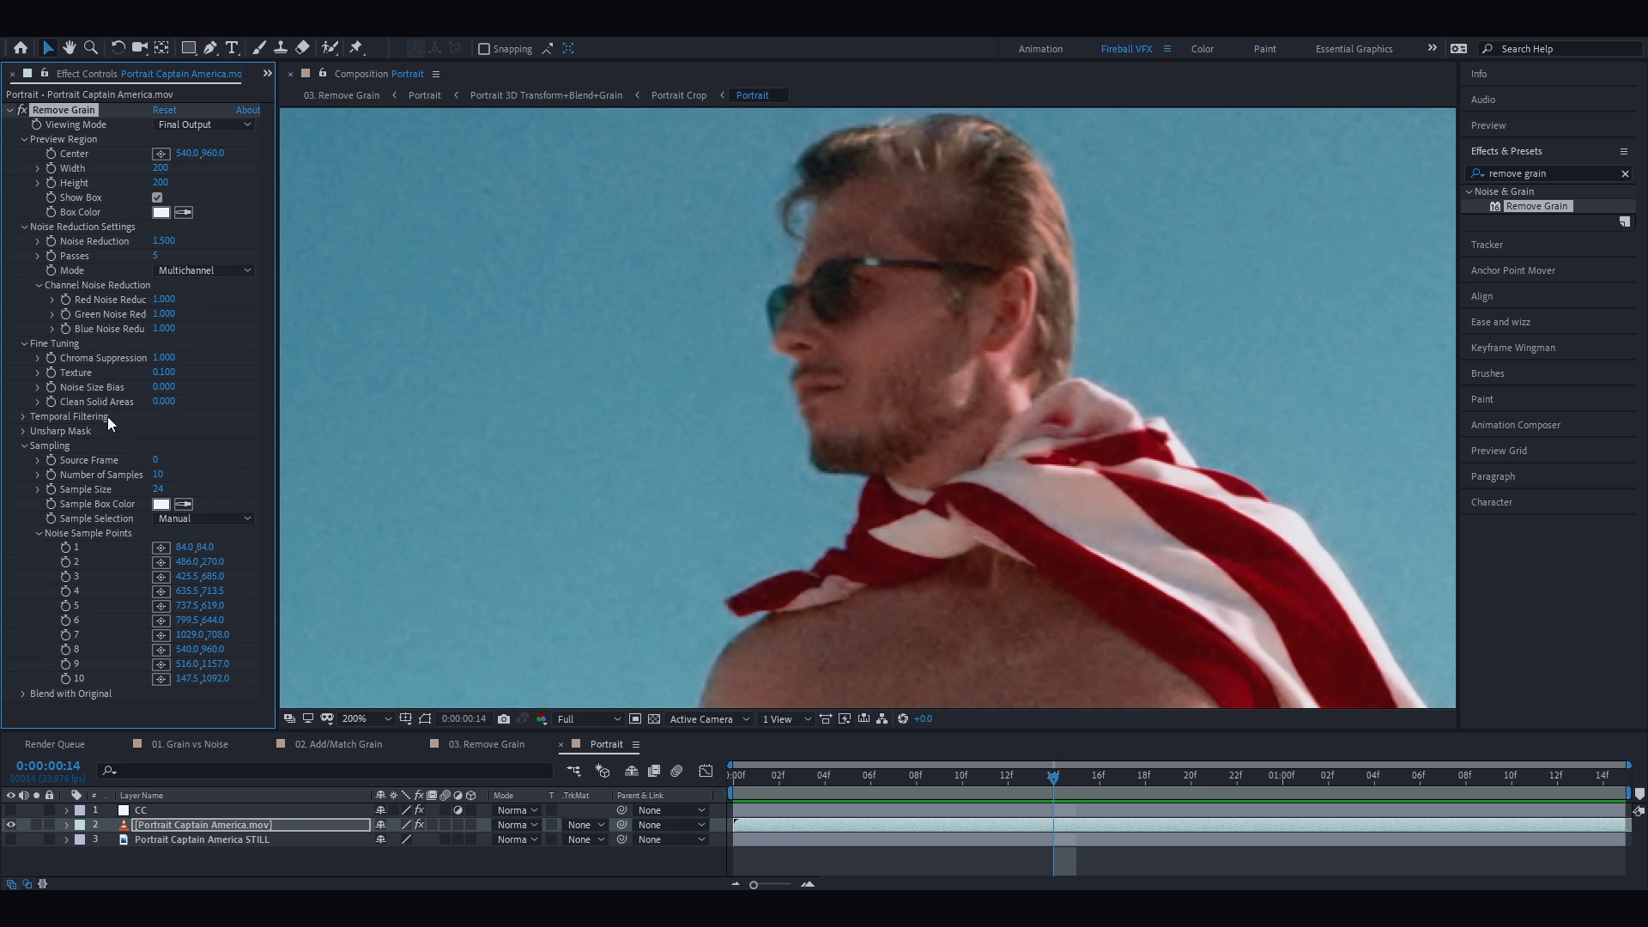
click(24, 417)
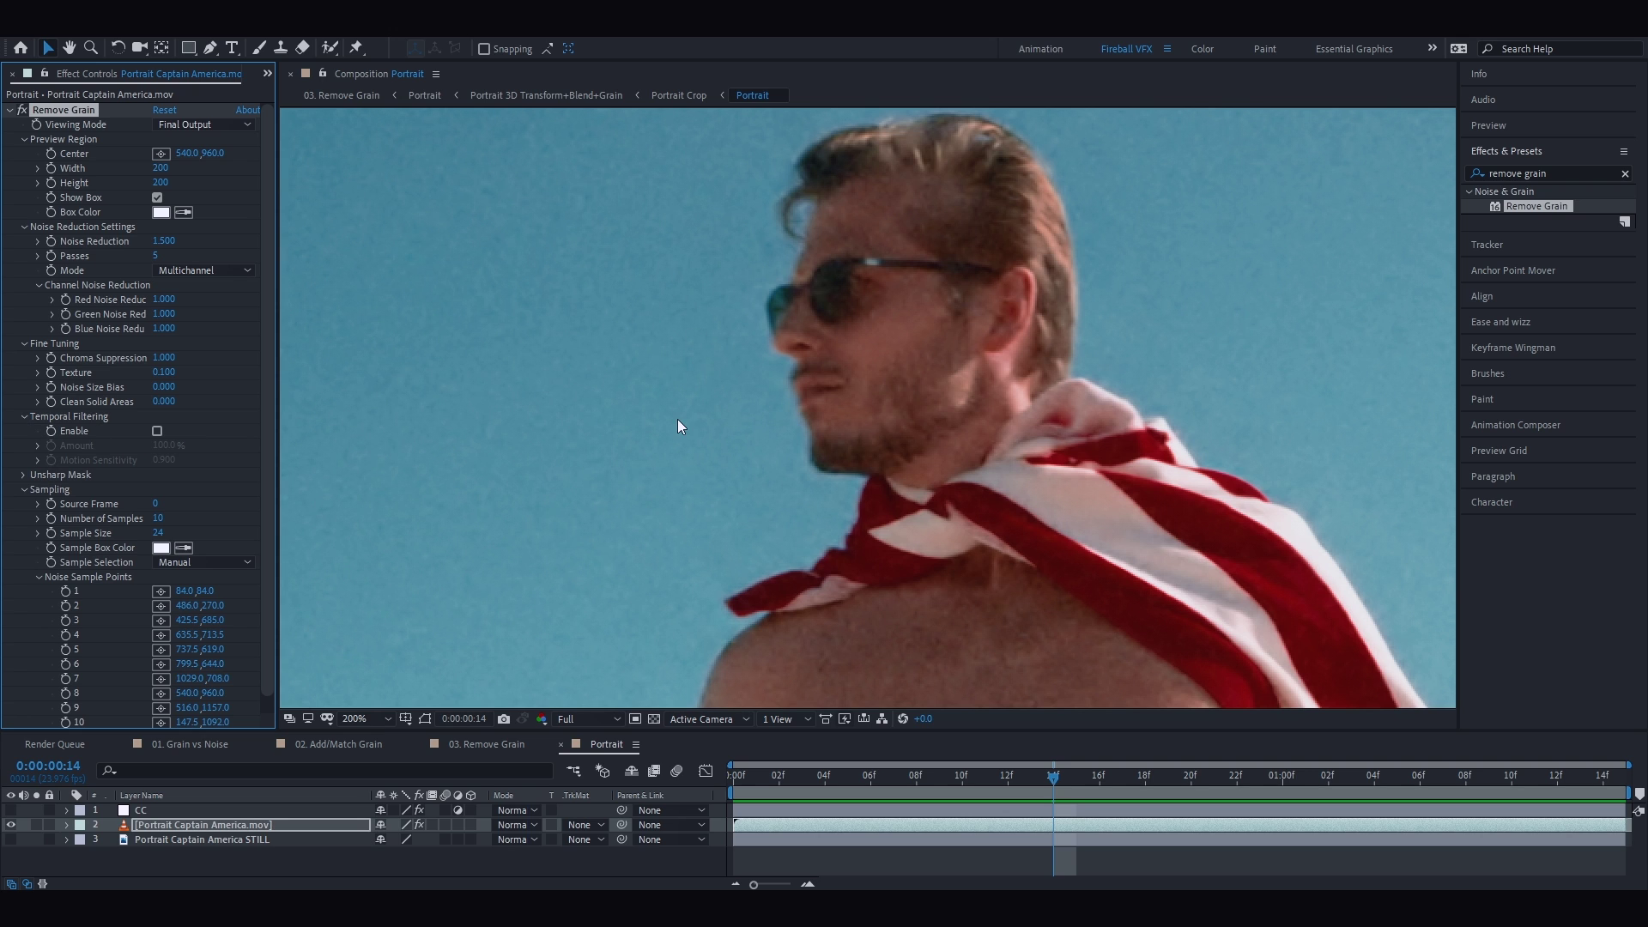
click(157, 430)
key(space)
key(space)
drag(173, 448, 144, 453)
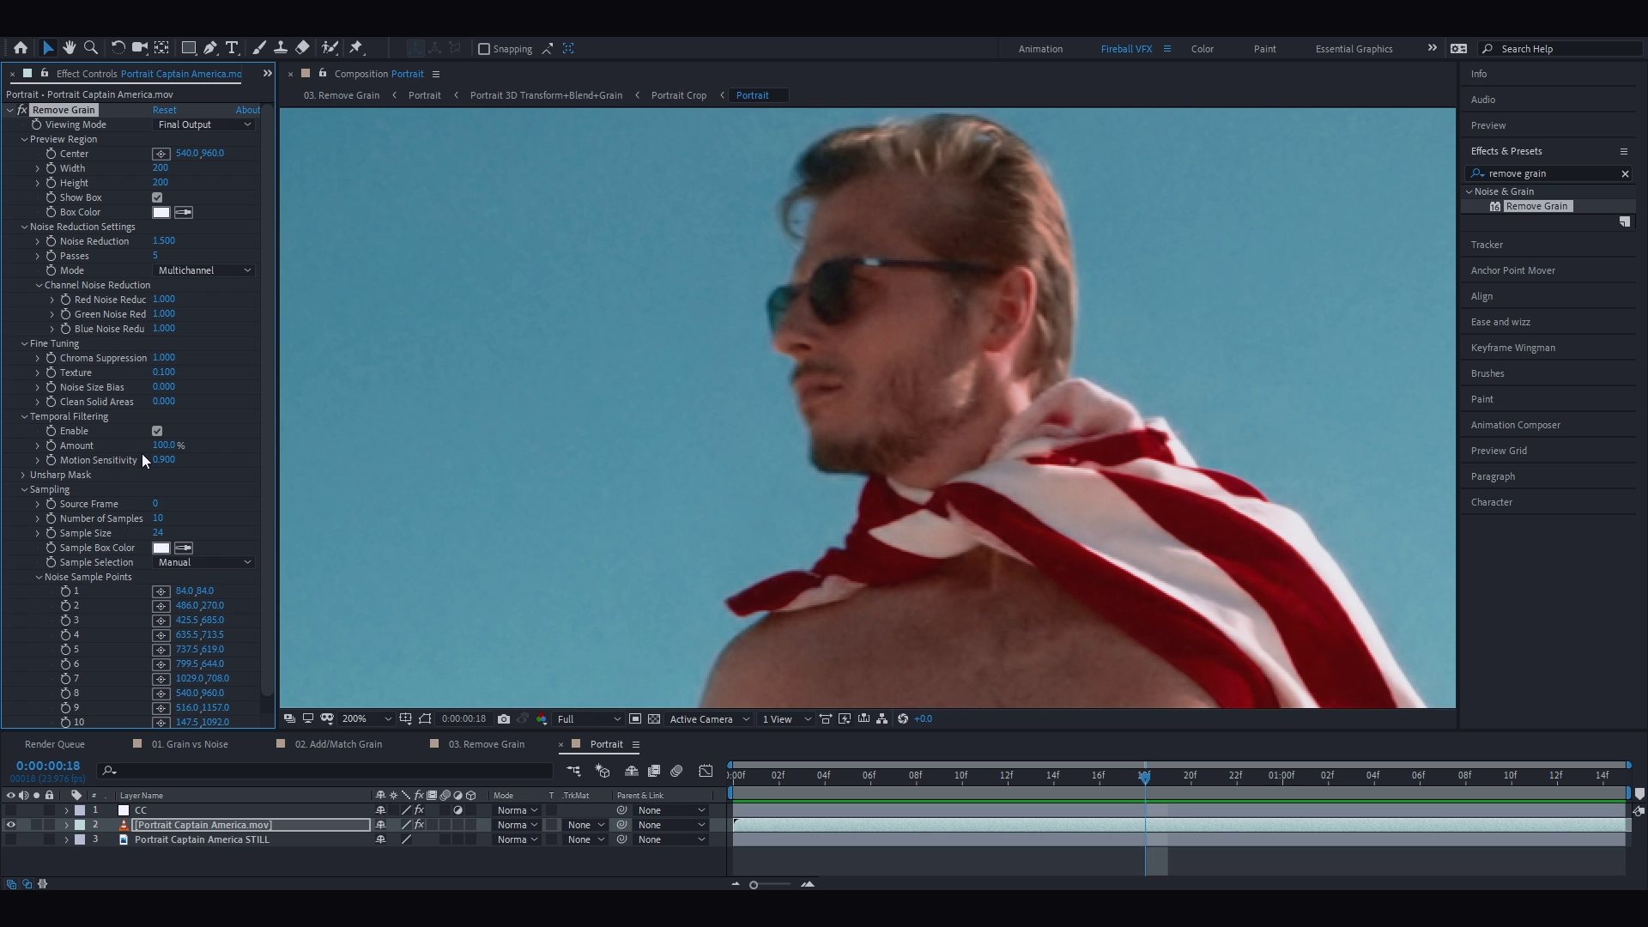
key(space)
click(154, 433)
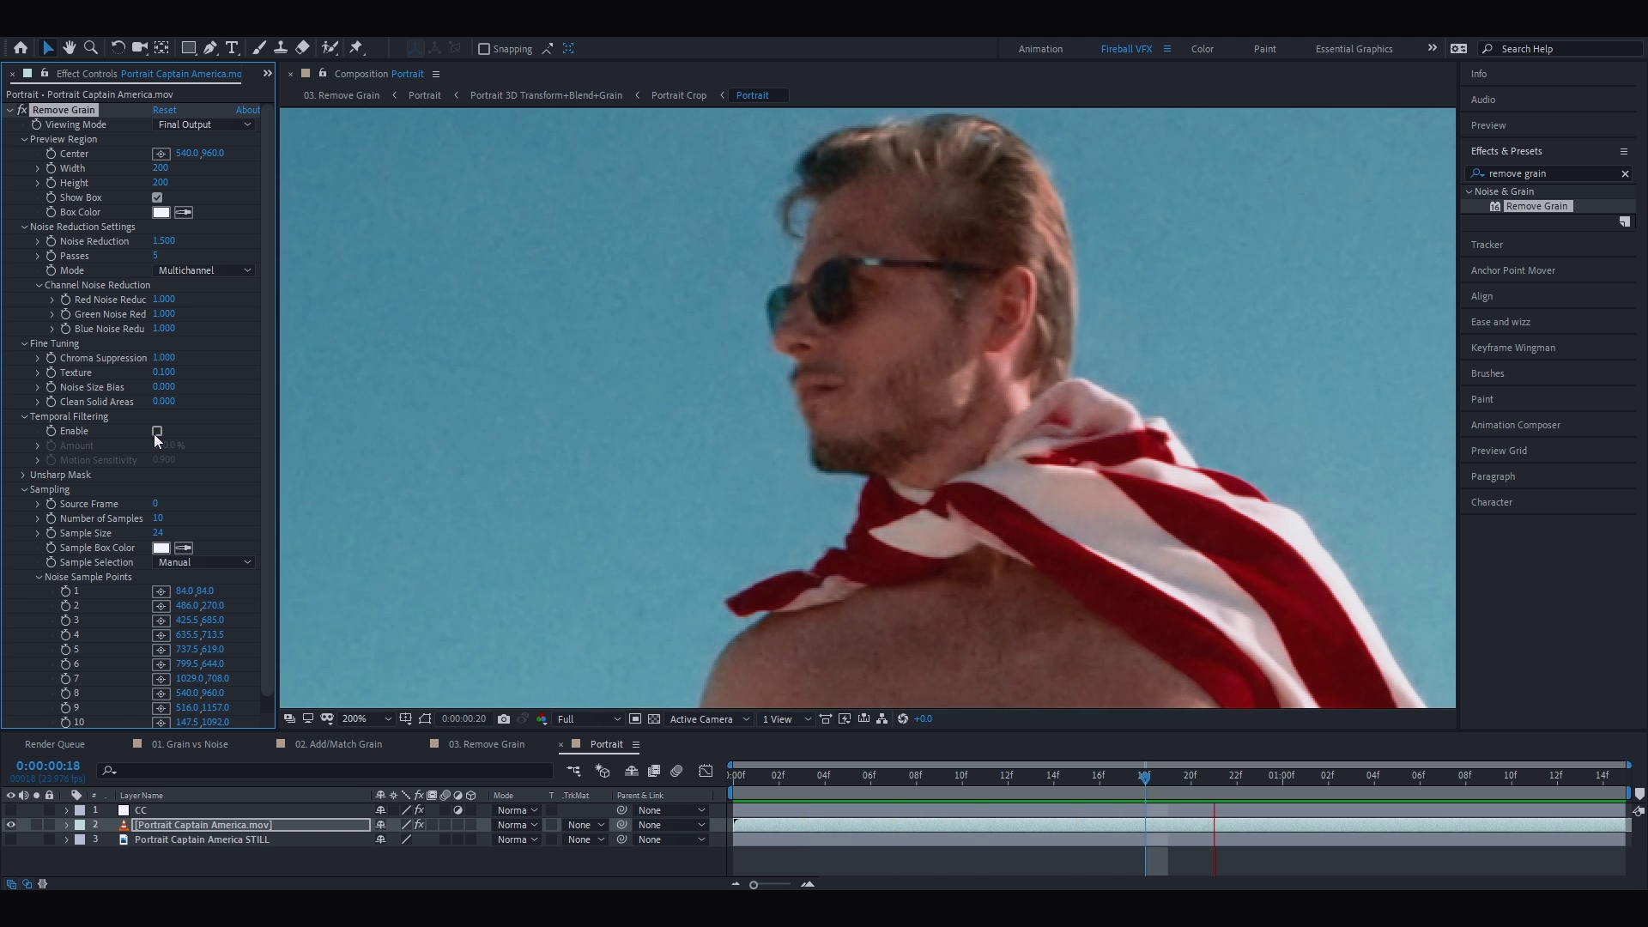
click(155, 433)
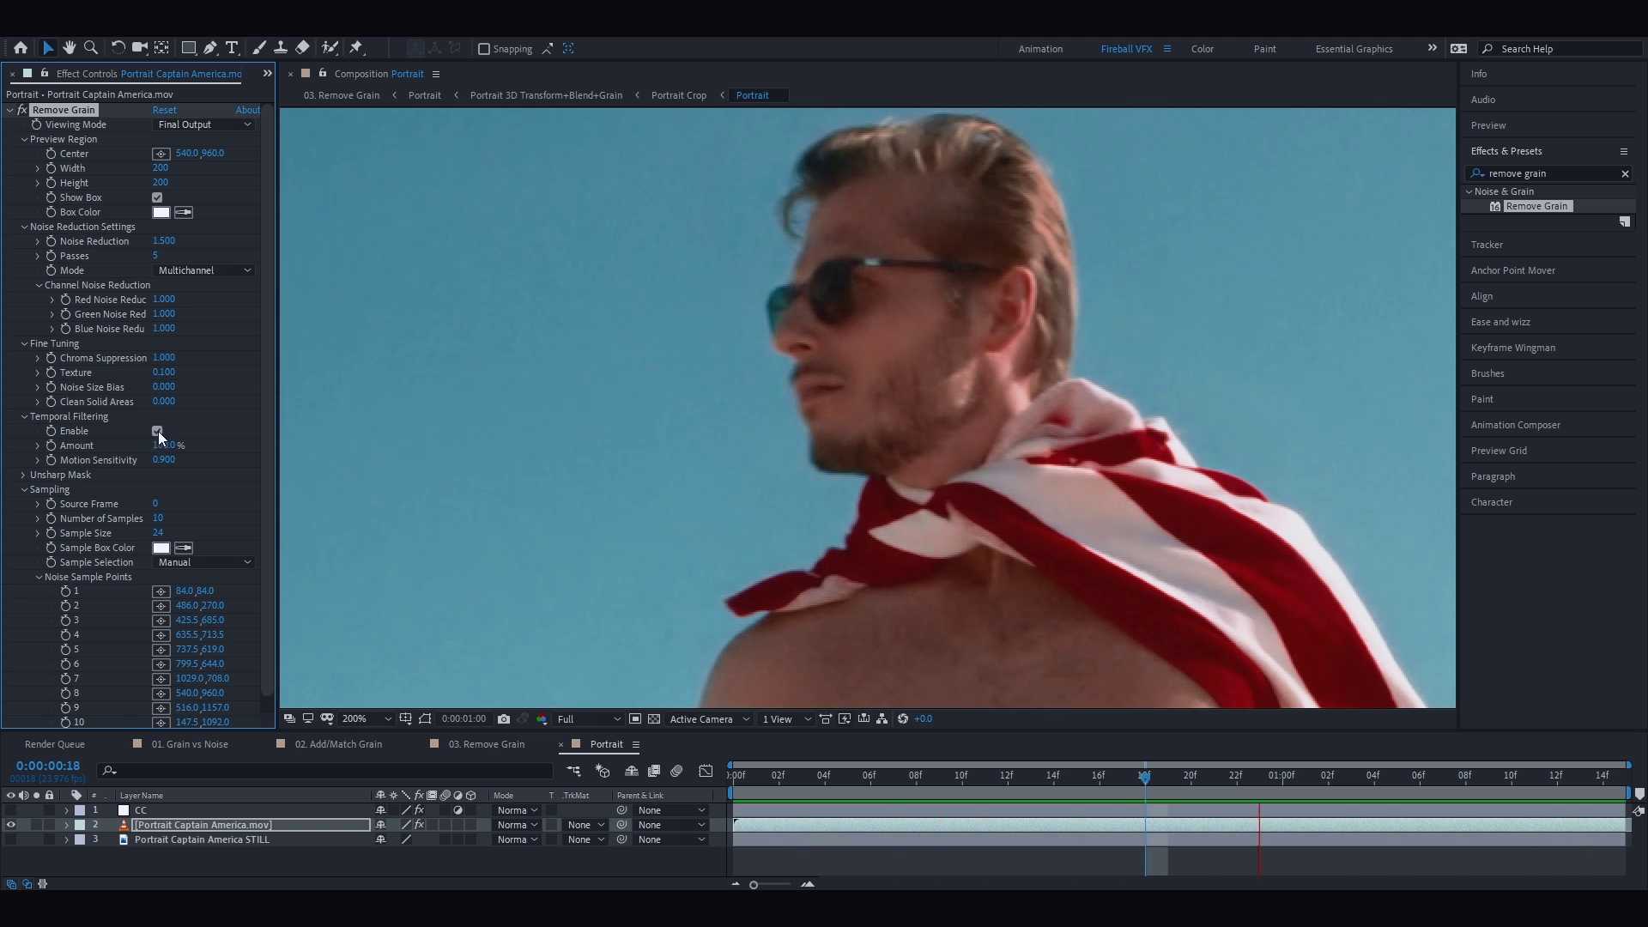
Solo the Portrait Captain America STILL layer, paste Remove Grain onto it, and compare Temporal Filtering off and on
click(11, 840)
click(132, 841)
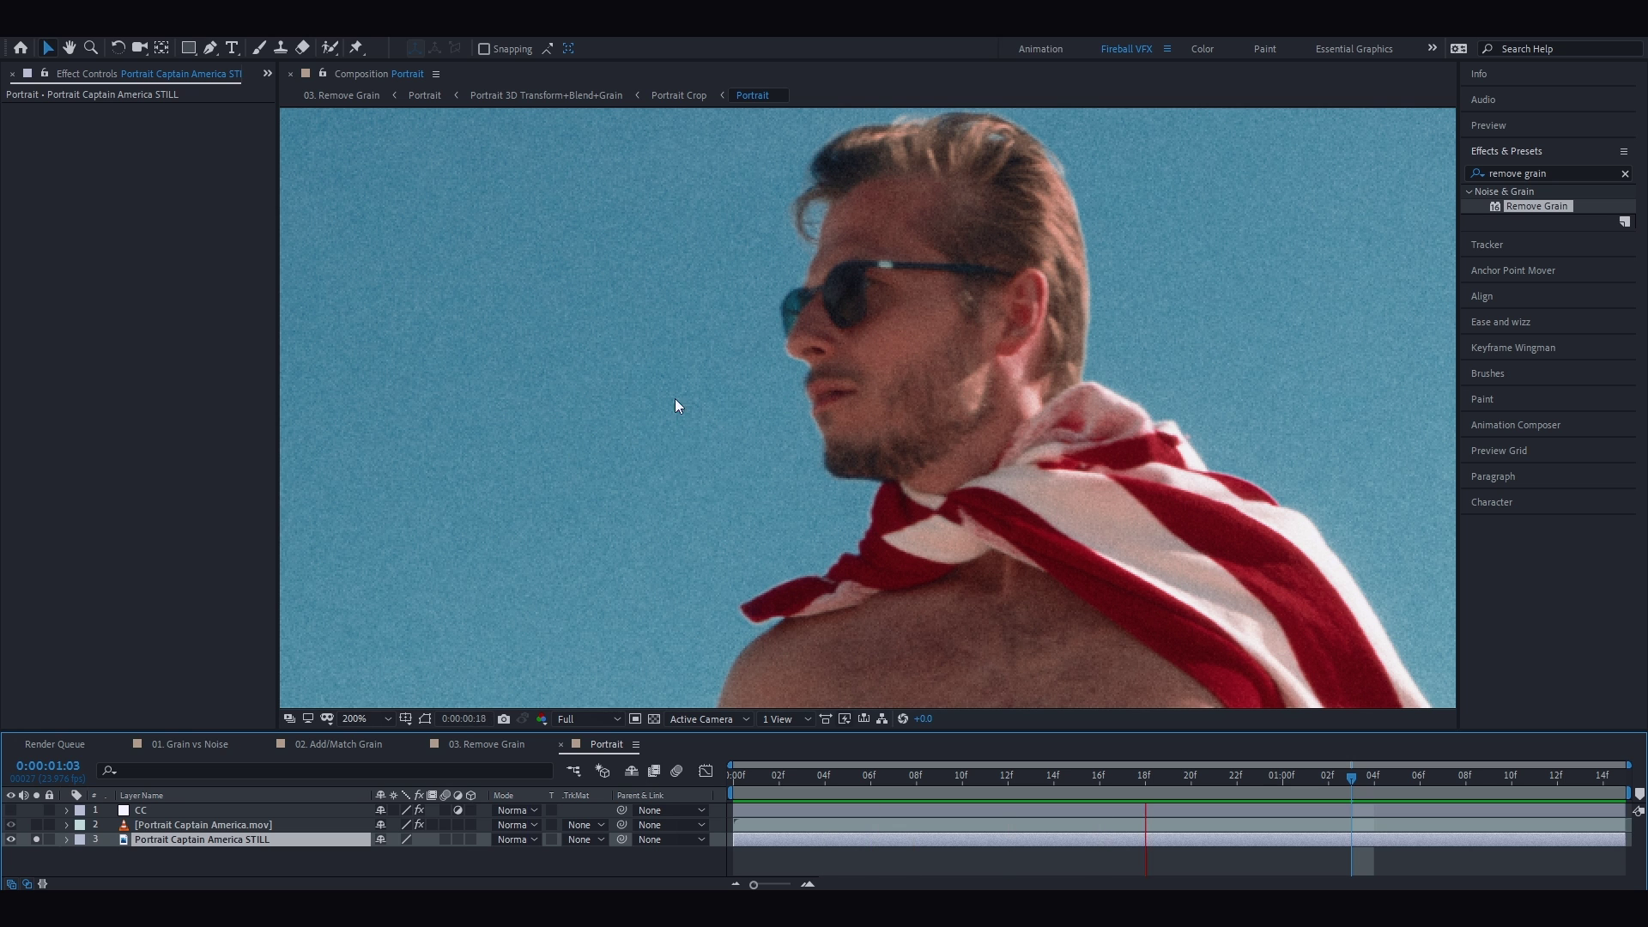
key(ctrl+alt+shift+e)
key(period)
click(156, 430)
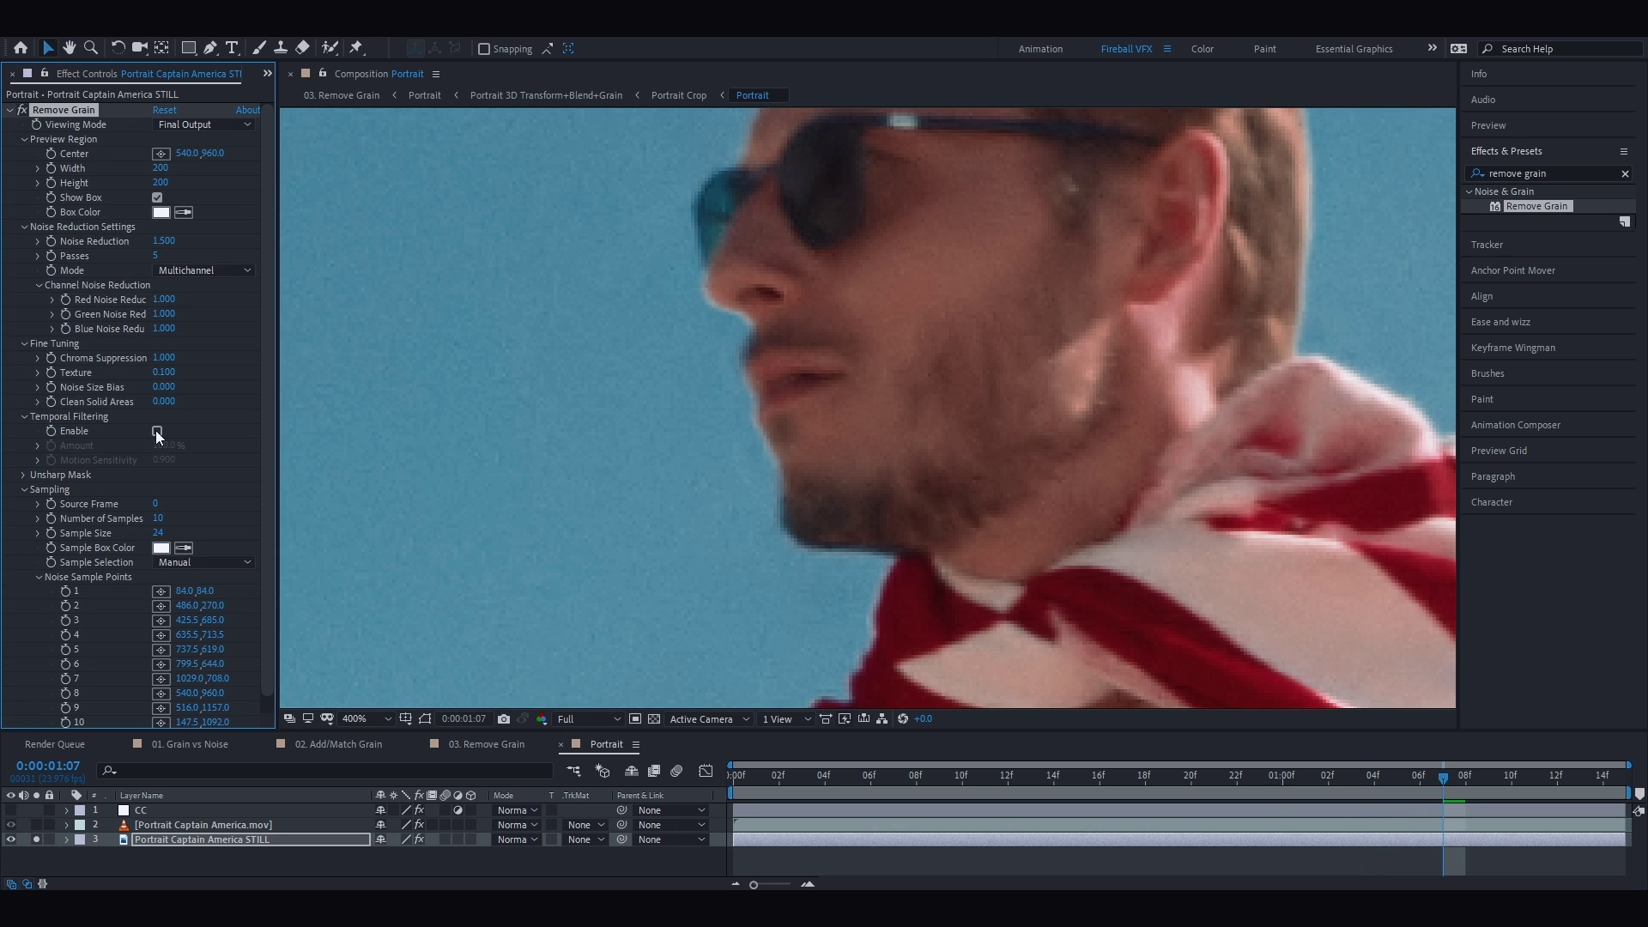
click(157, 430)
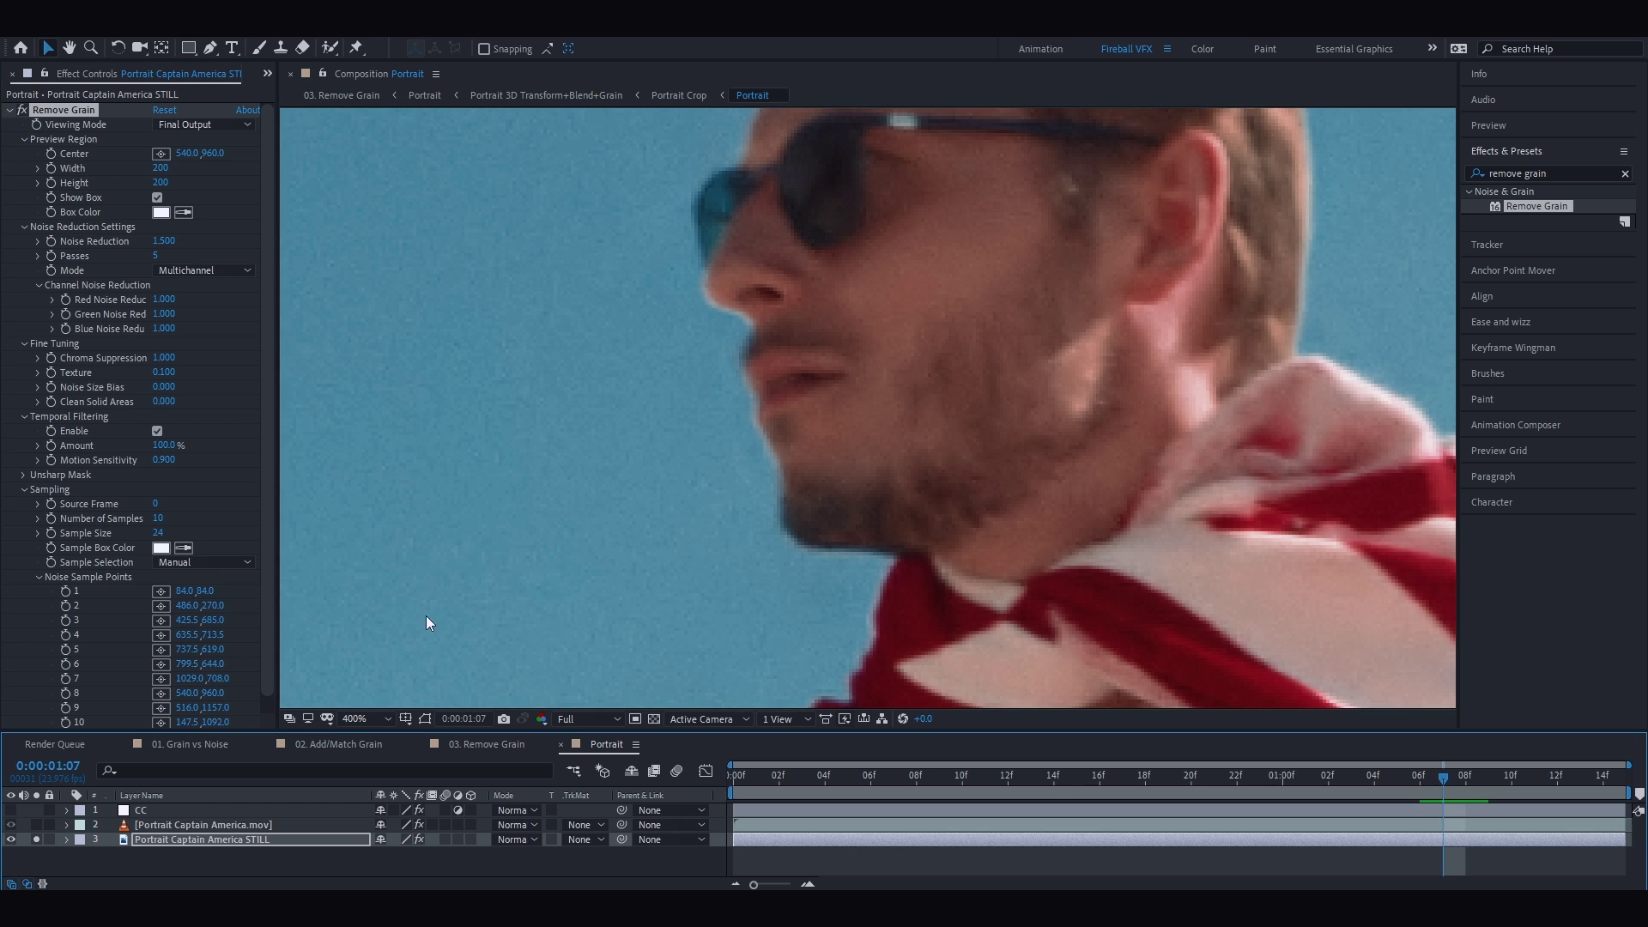
Hide and unsolo the still layer and select the Portrait Captain America.mov layer at 200% magnification
click(10, 840)
click(36, 839)
click(206, 825)
key(comma)
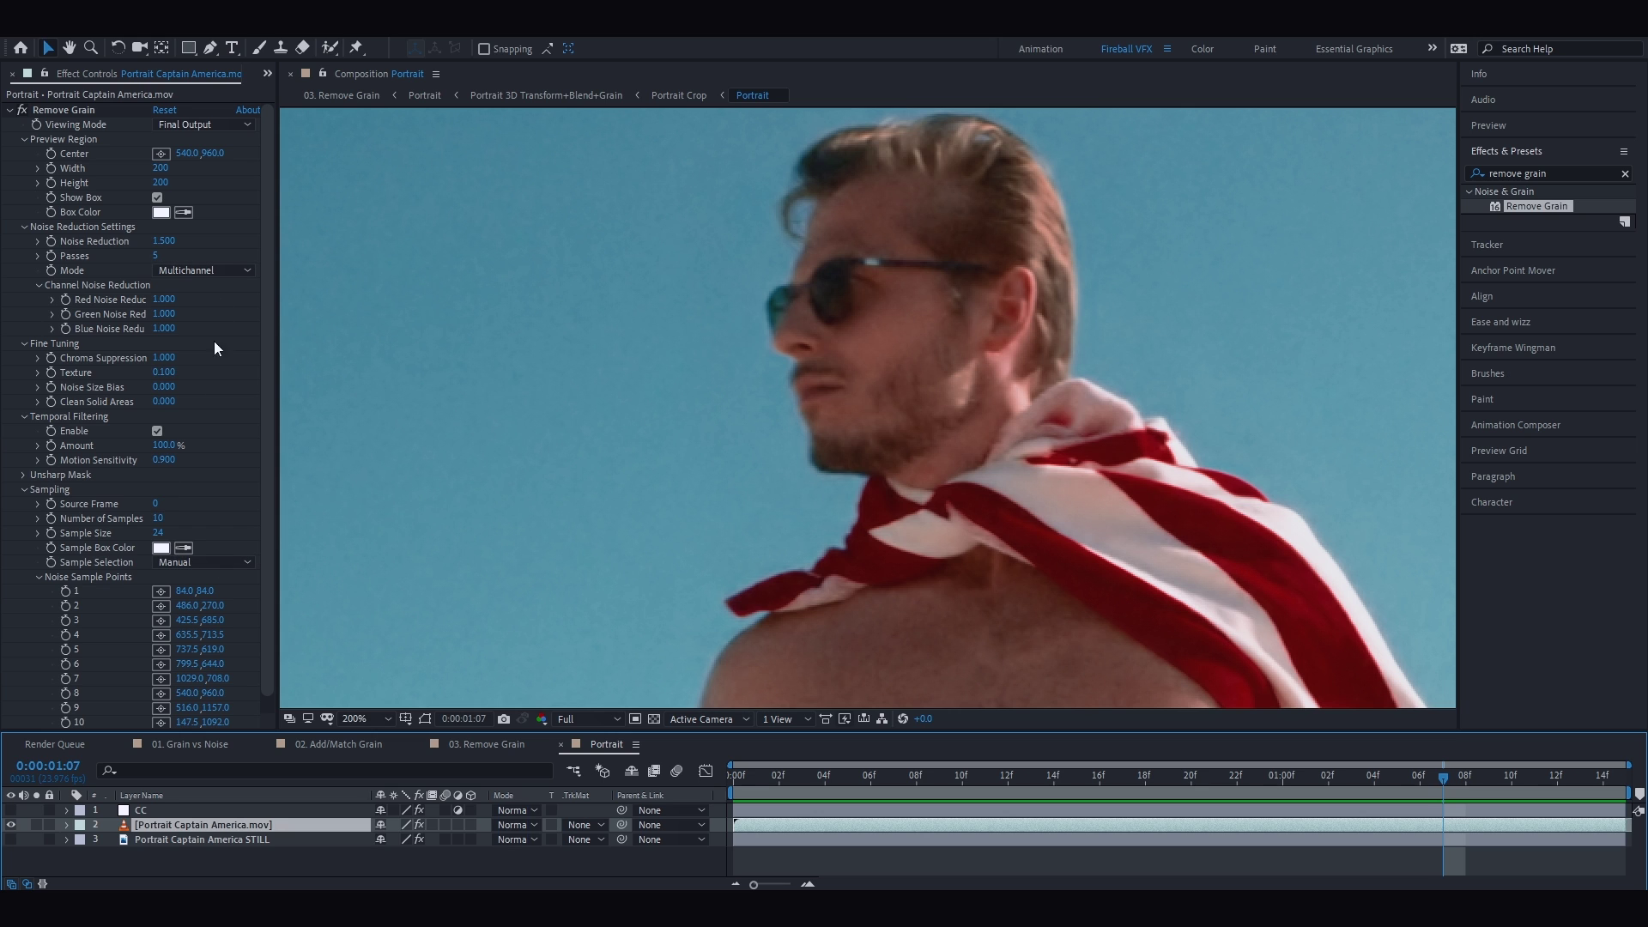
Set the Unsharp Mask Amount to 0.8 in Remove Grain on the moving portrait
click(25, 476)
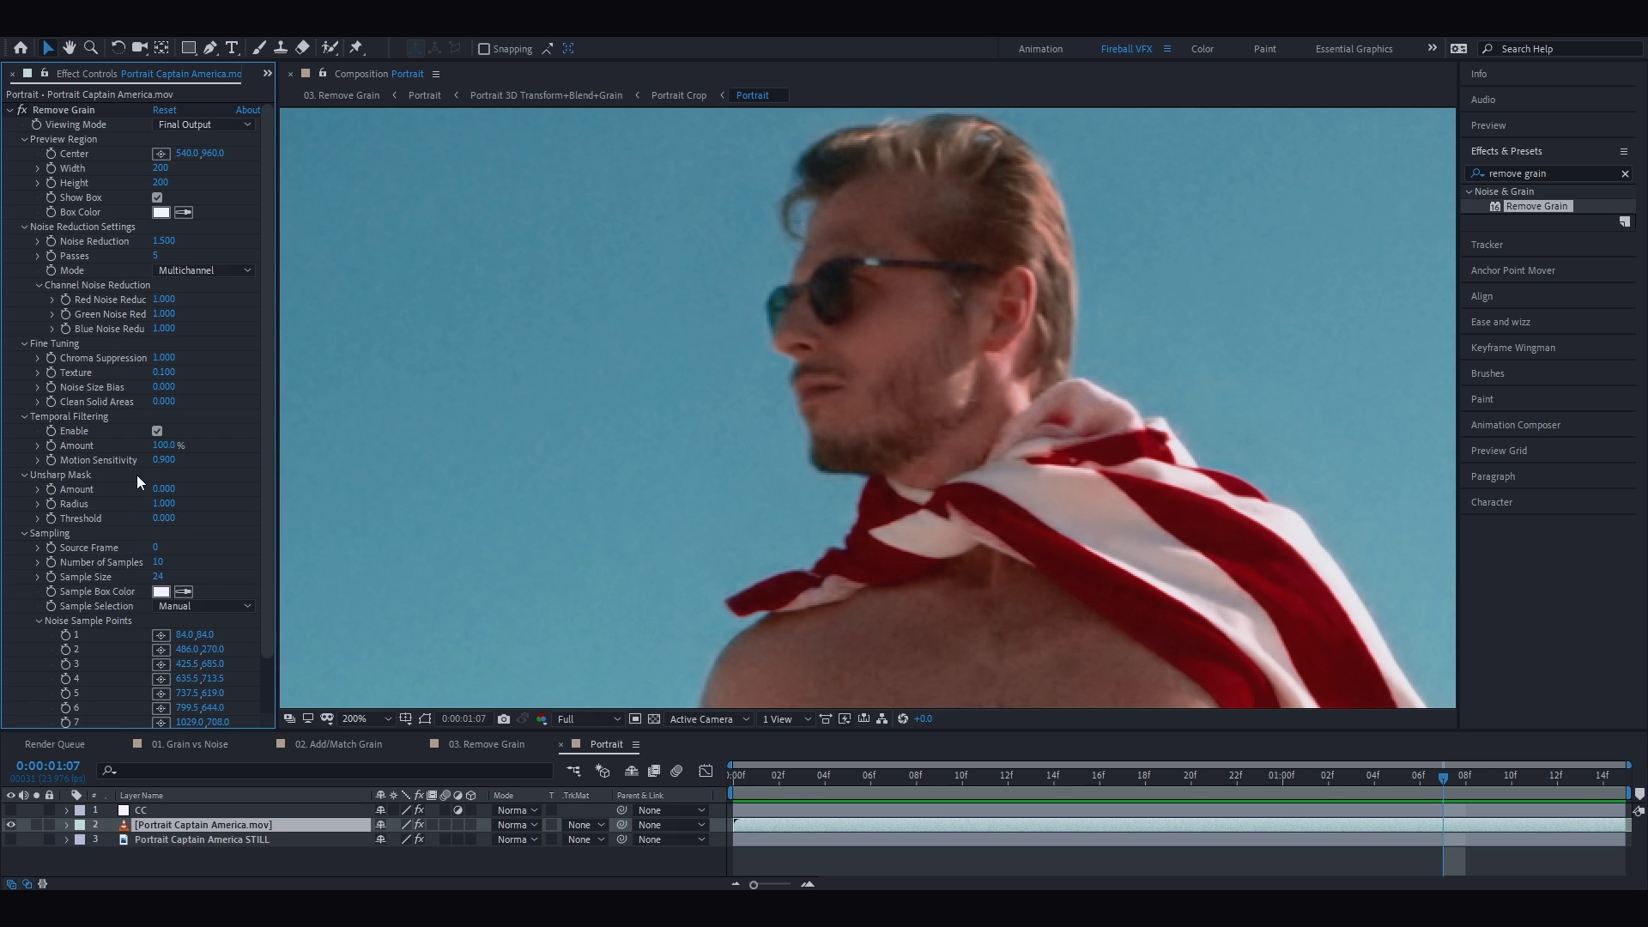
click(164, 489)
key(Return)
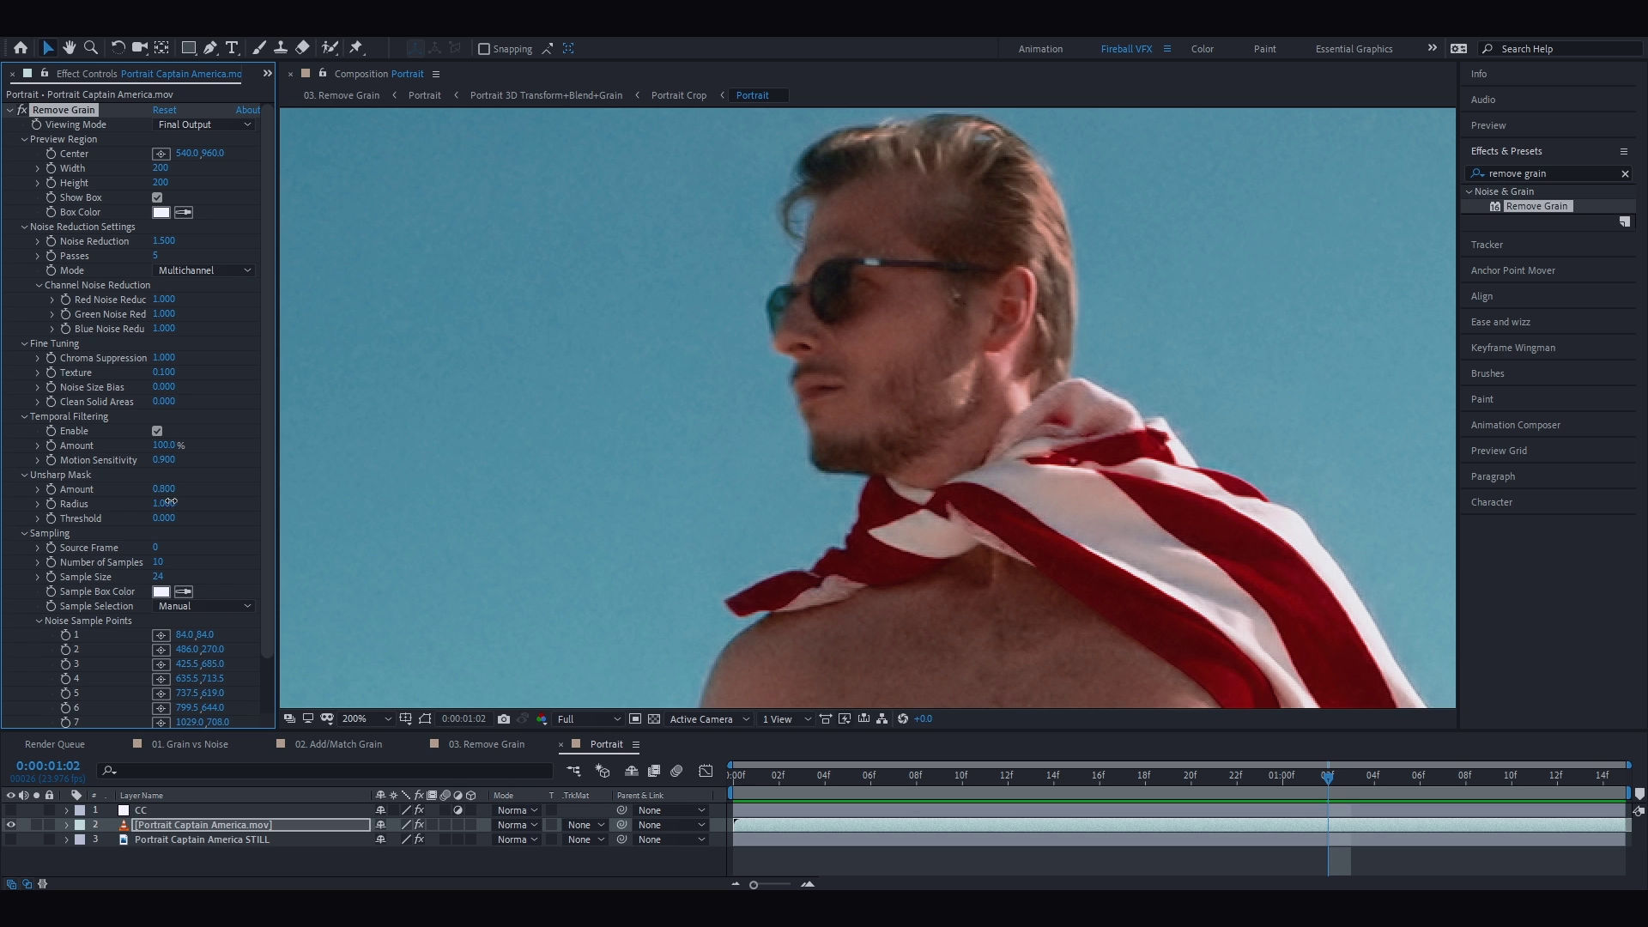
Try an Unsharp Mask Radius of 5.1, undo it, and play back the clip
drag(200, 502, 202, 501)
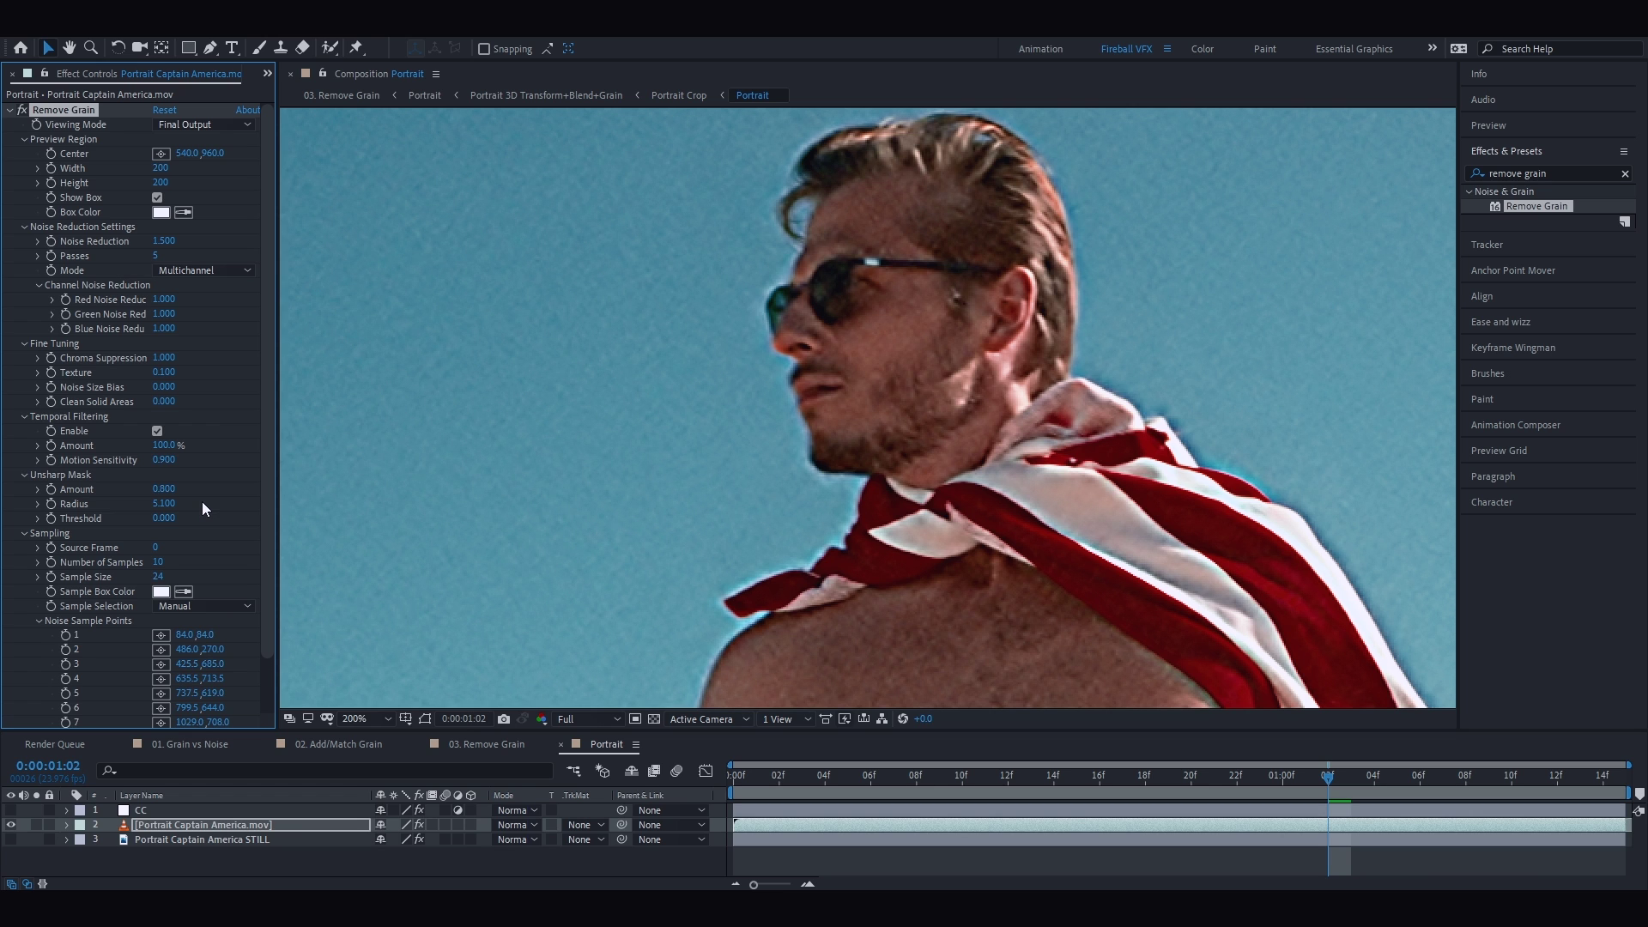
key(ctrl+z)
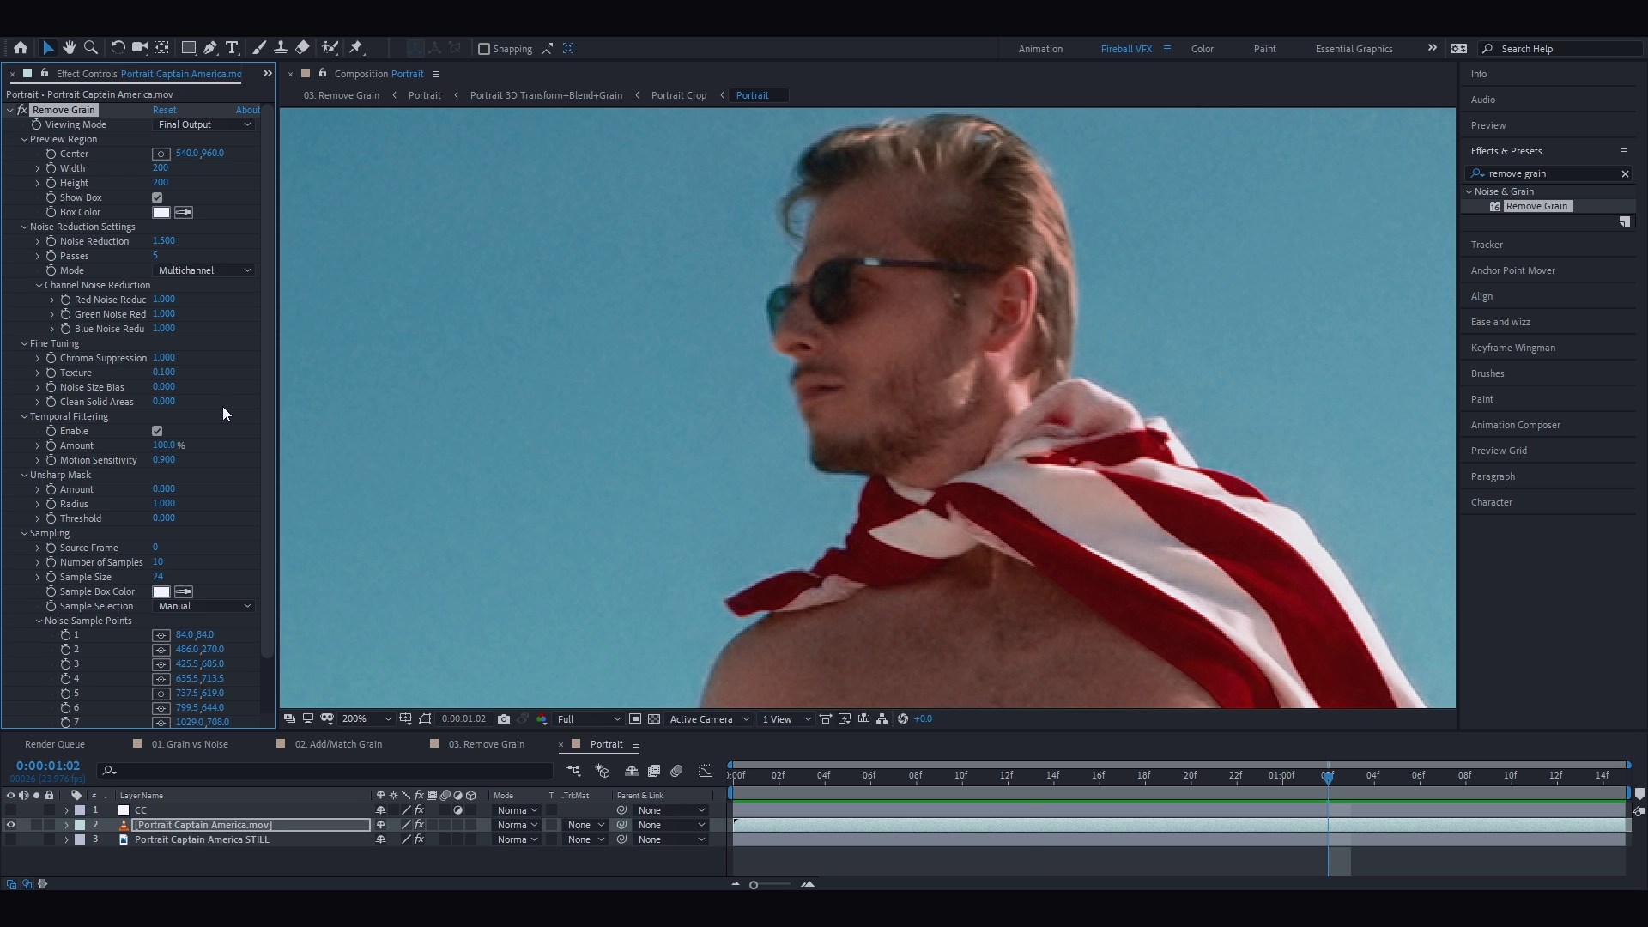
key(space)
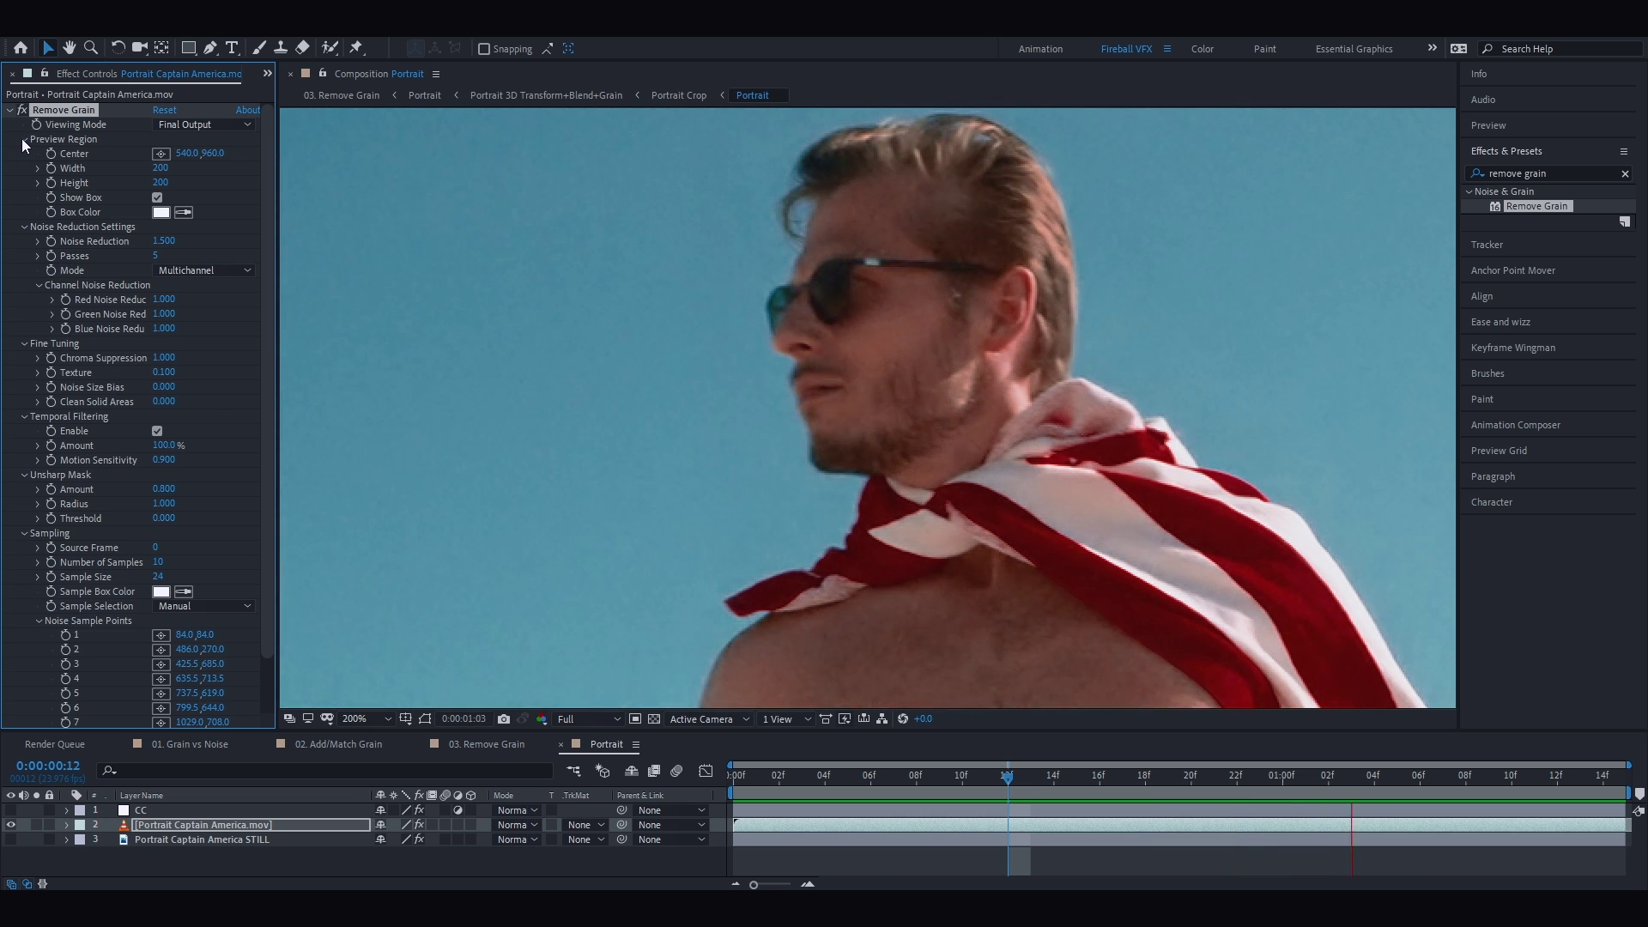
Switch to the 03. Remove Grain composition and examine the poster on the building in an enlarged viewer
click(511, 747)
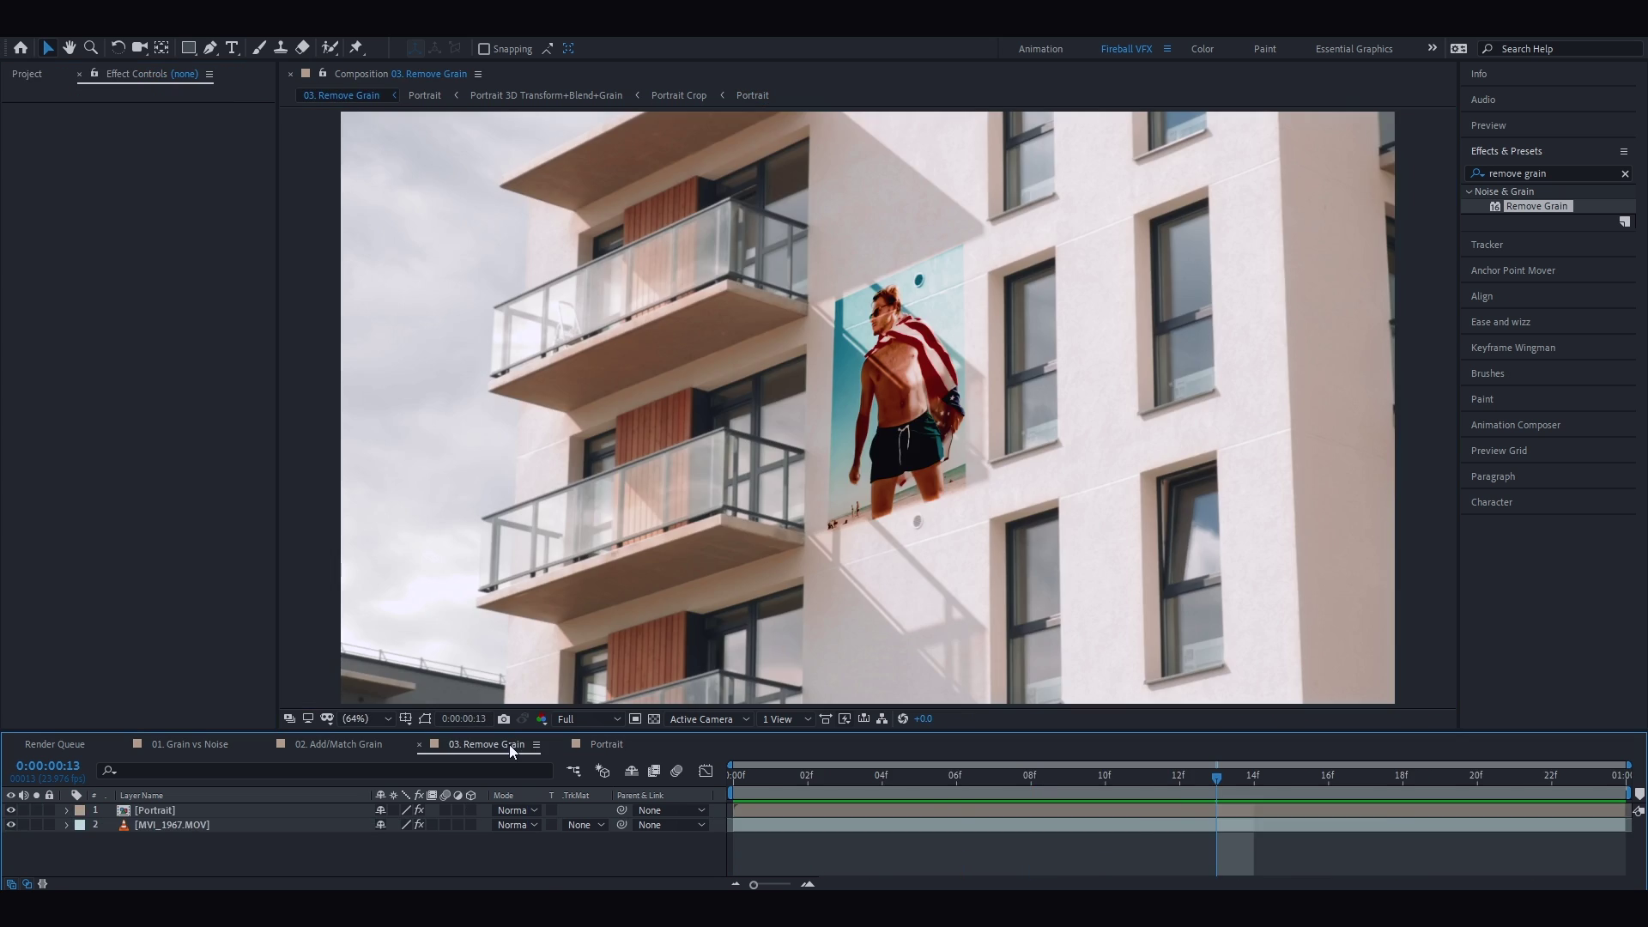
key(grave)
scroll(706, 441, up, 3)
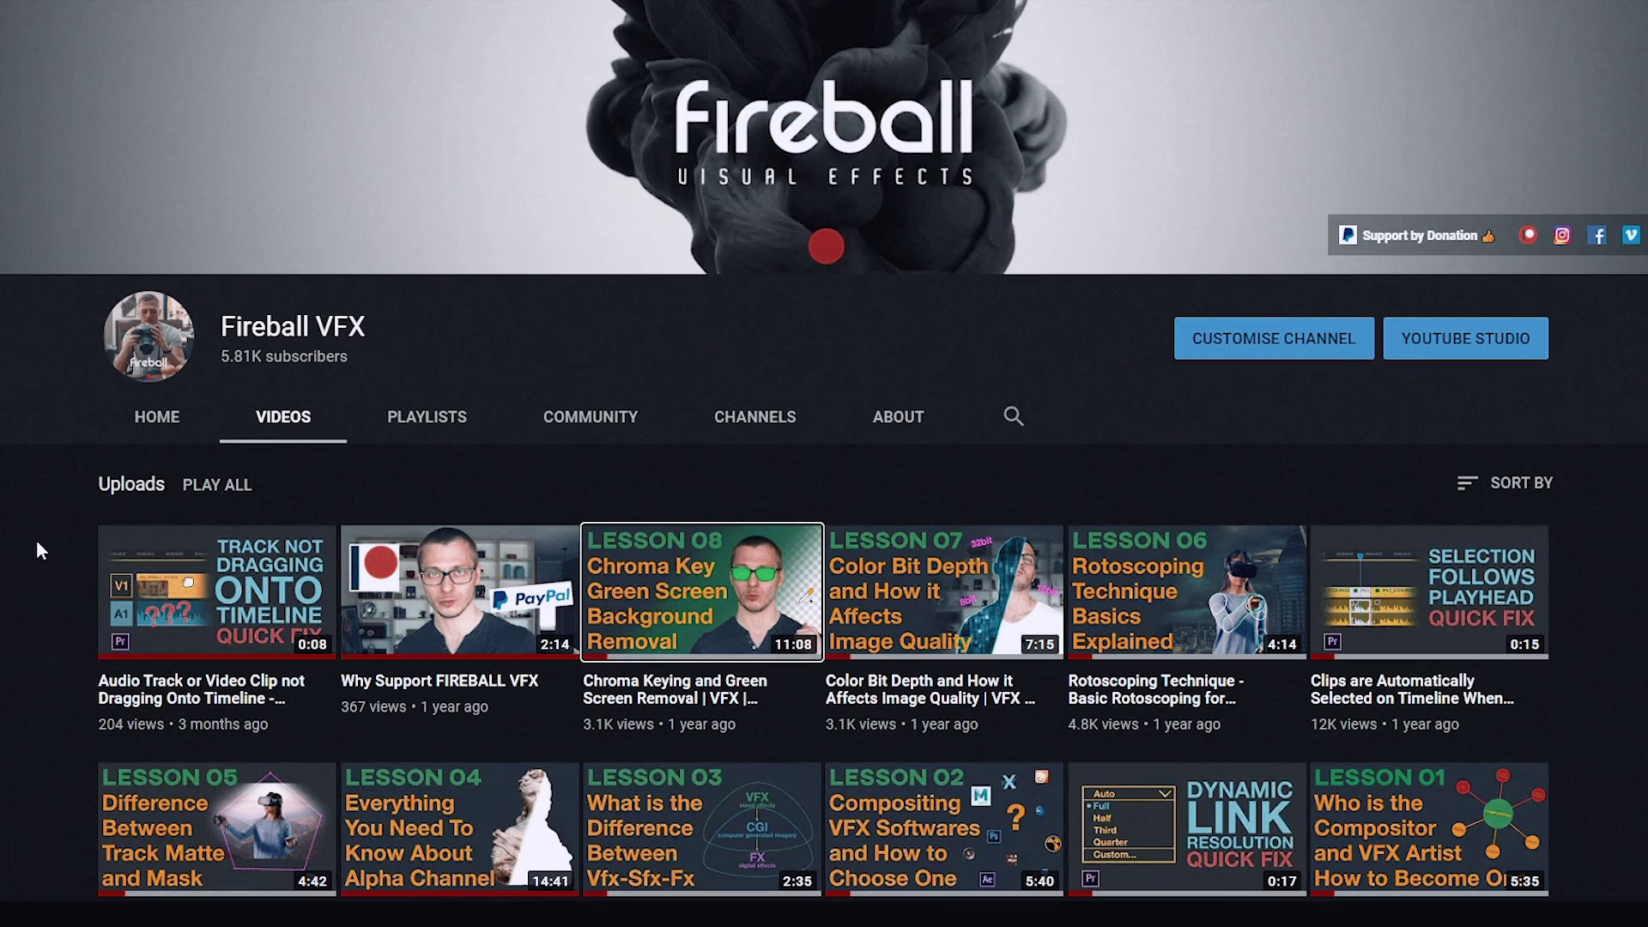
scroll(36, 539, down, 2)
scroll(38, 548, down, 2)
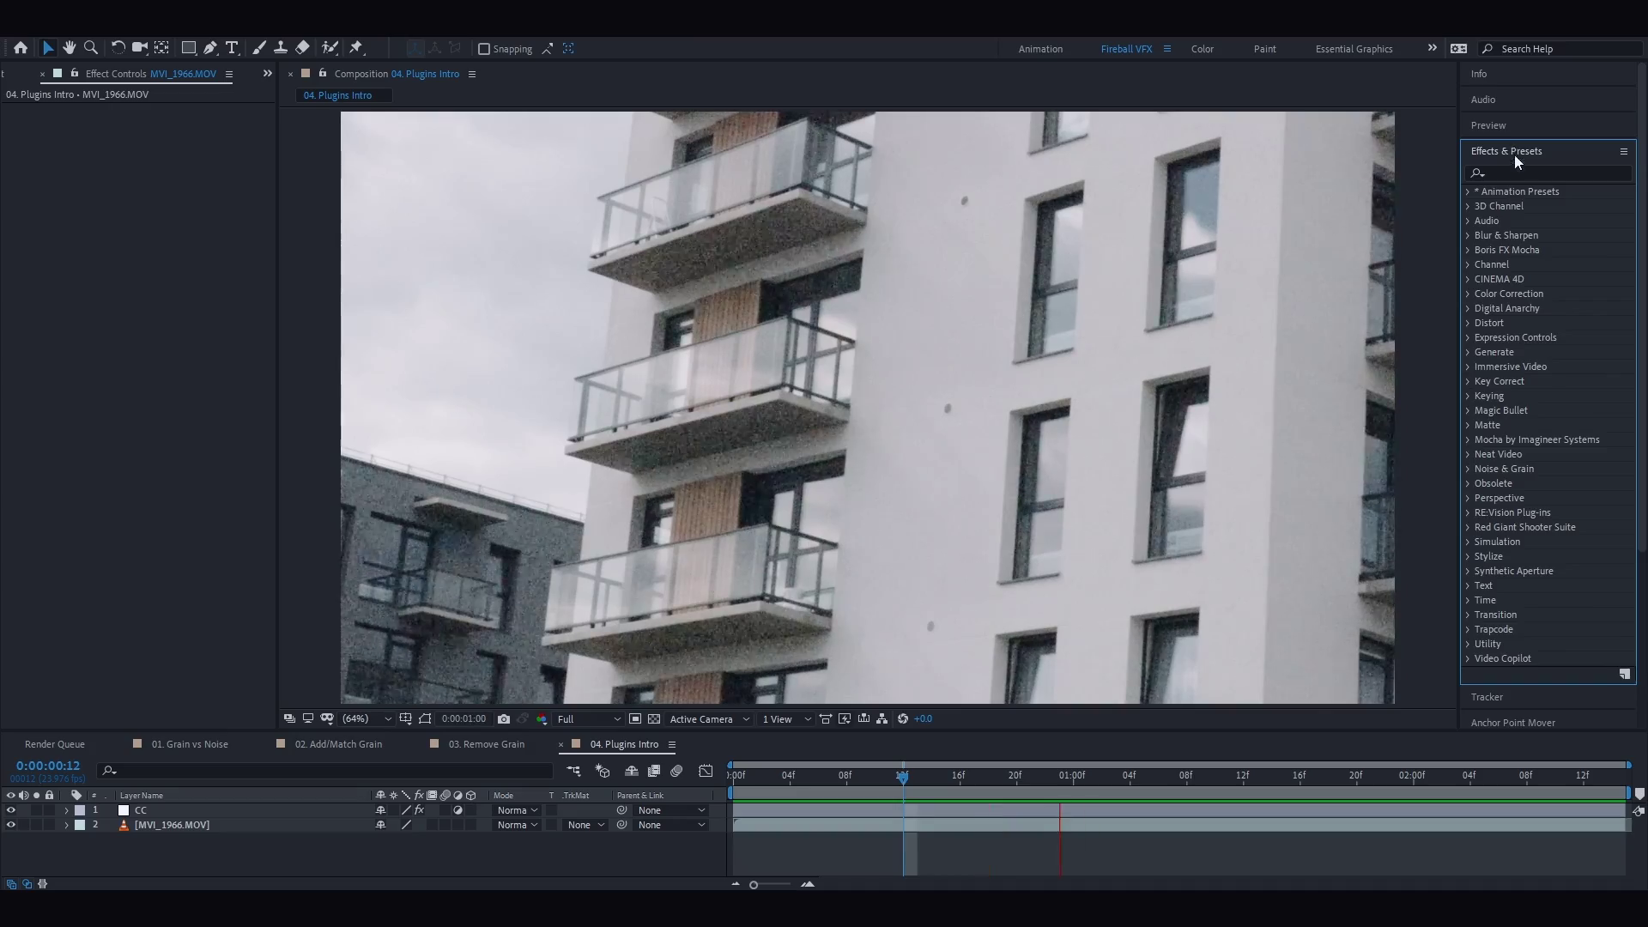
Apply Neat Video's Reduce Noise v4 to the MVI_1966.MOV layer and open the effect's options
text(reduce noise)
click(1502, 206)
drag(1502, 205, 213, 393)
click(202, 110)
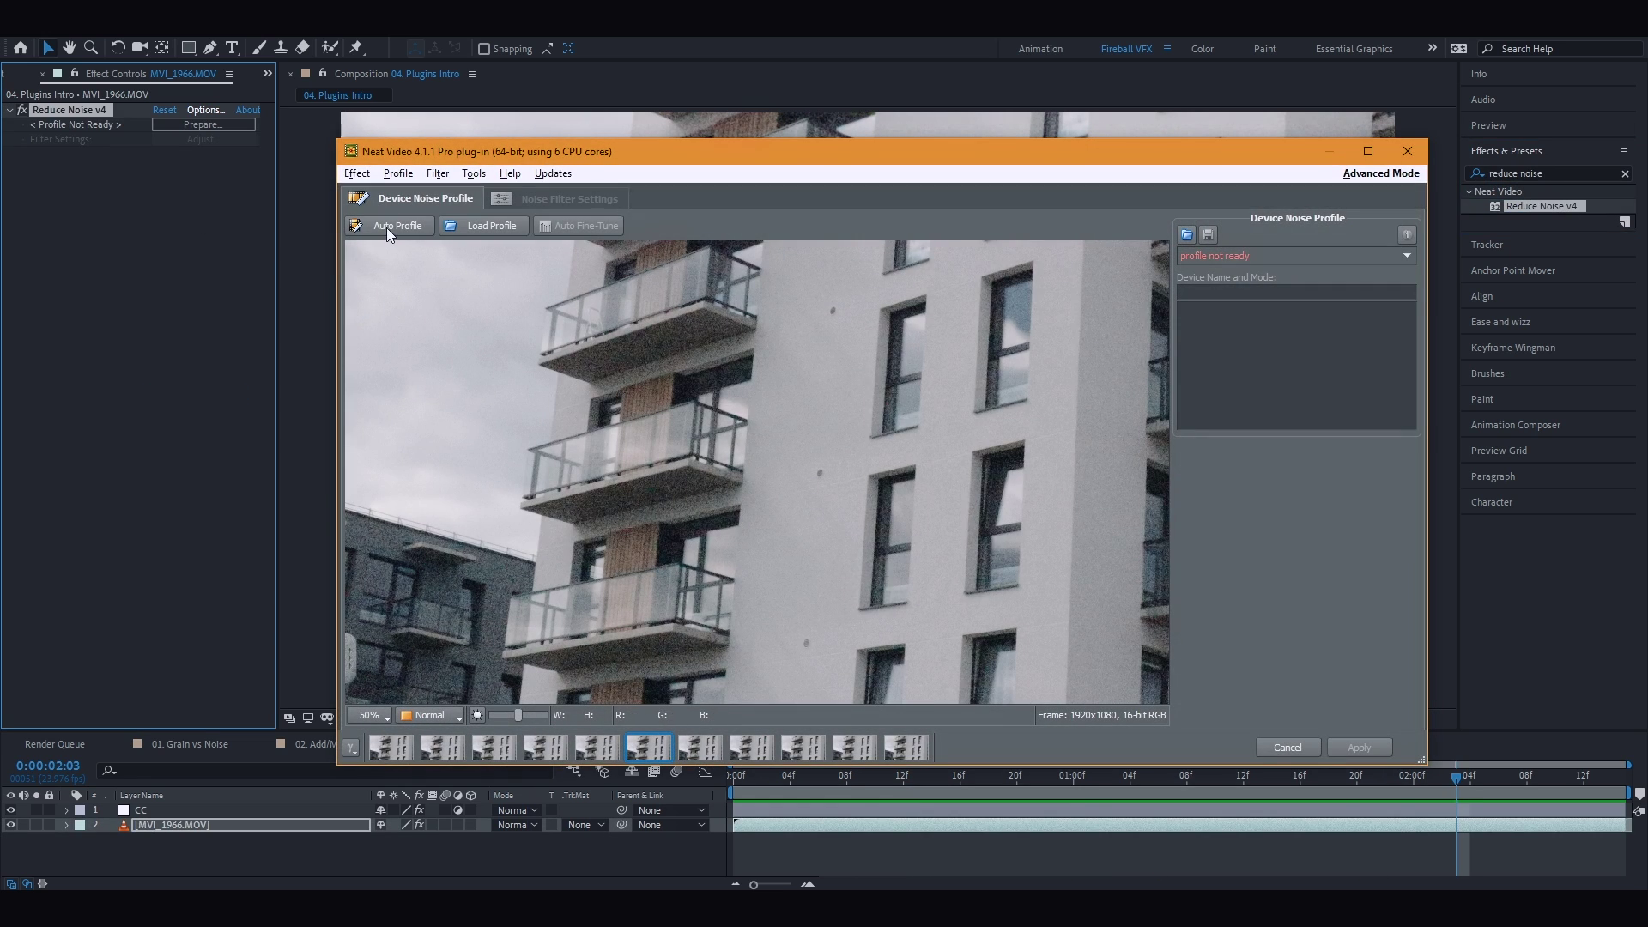
Build an automatic noise profile, compare the original with Variant #1 in the filter settings, and apply the noise reduction
click(388, 232)
click(966, 528)
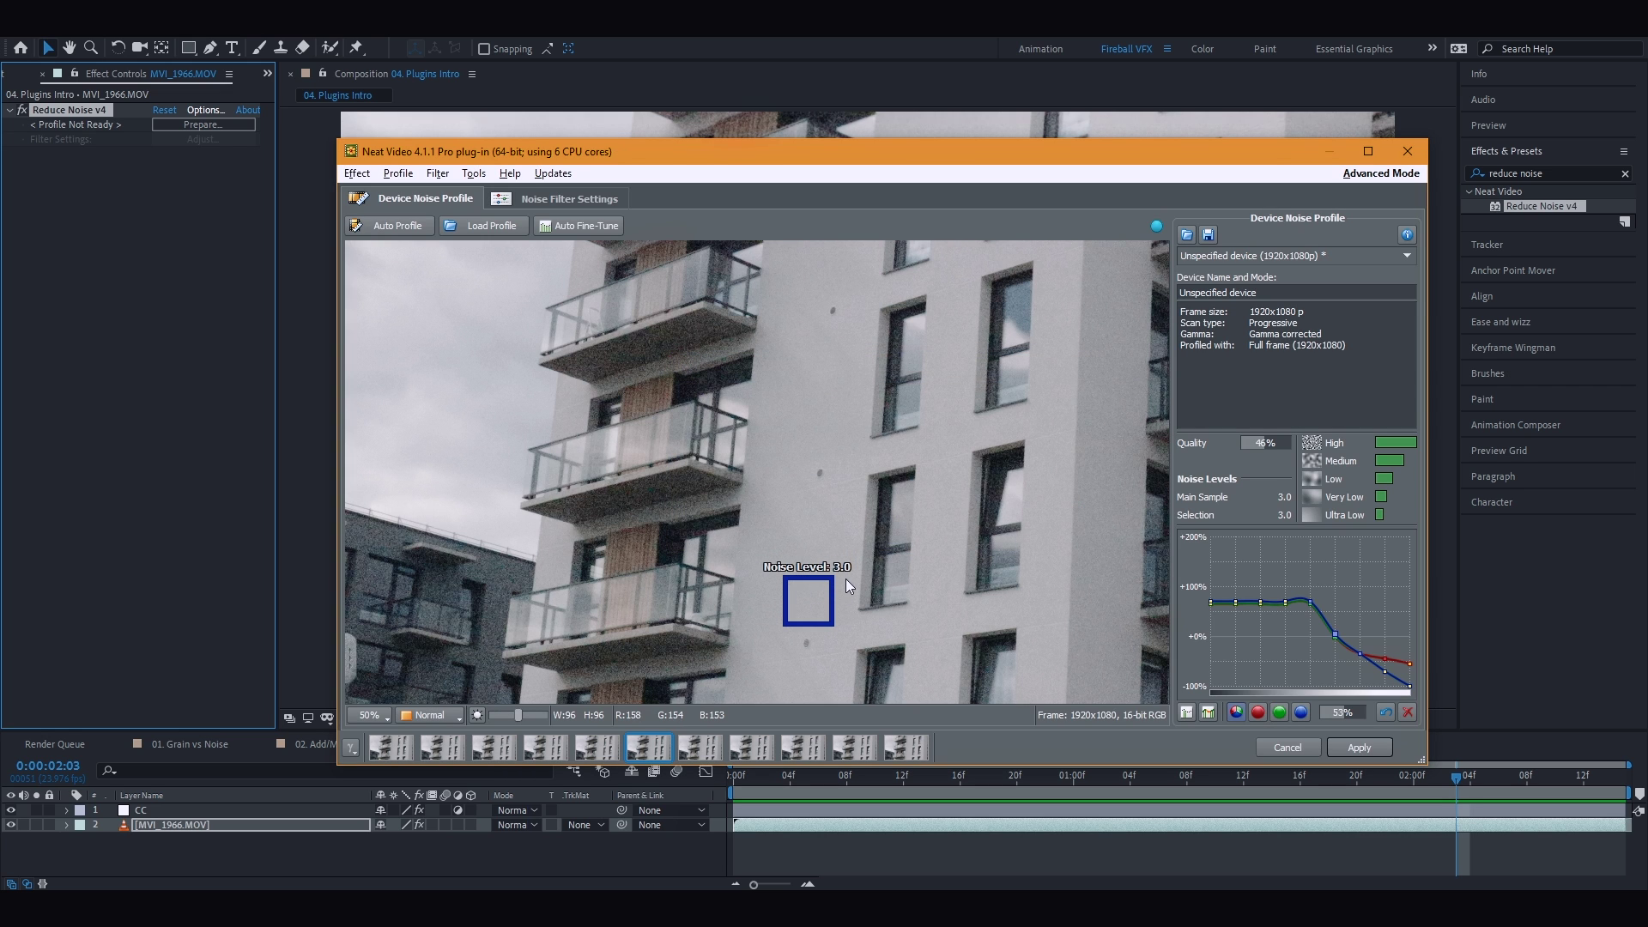
click(578, 199)
click(390, 225)
click(479, 226)
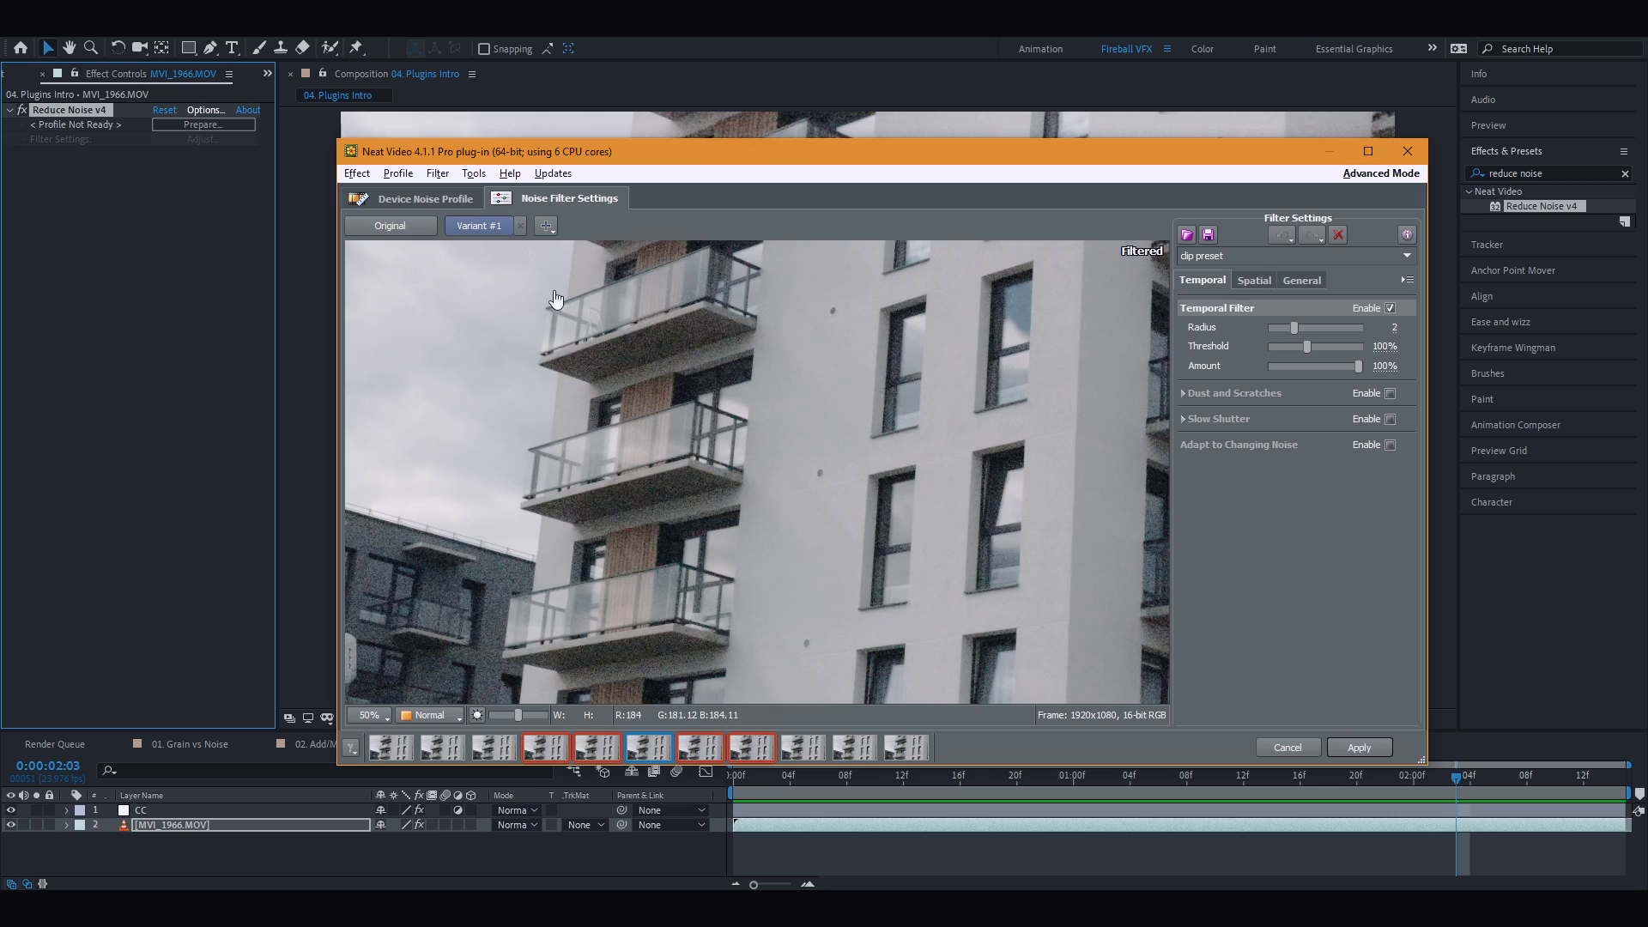
click(1360, 748)
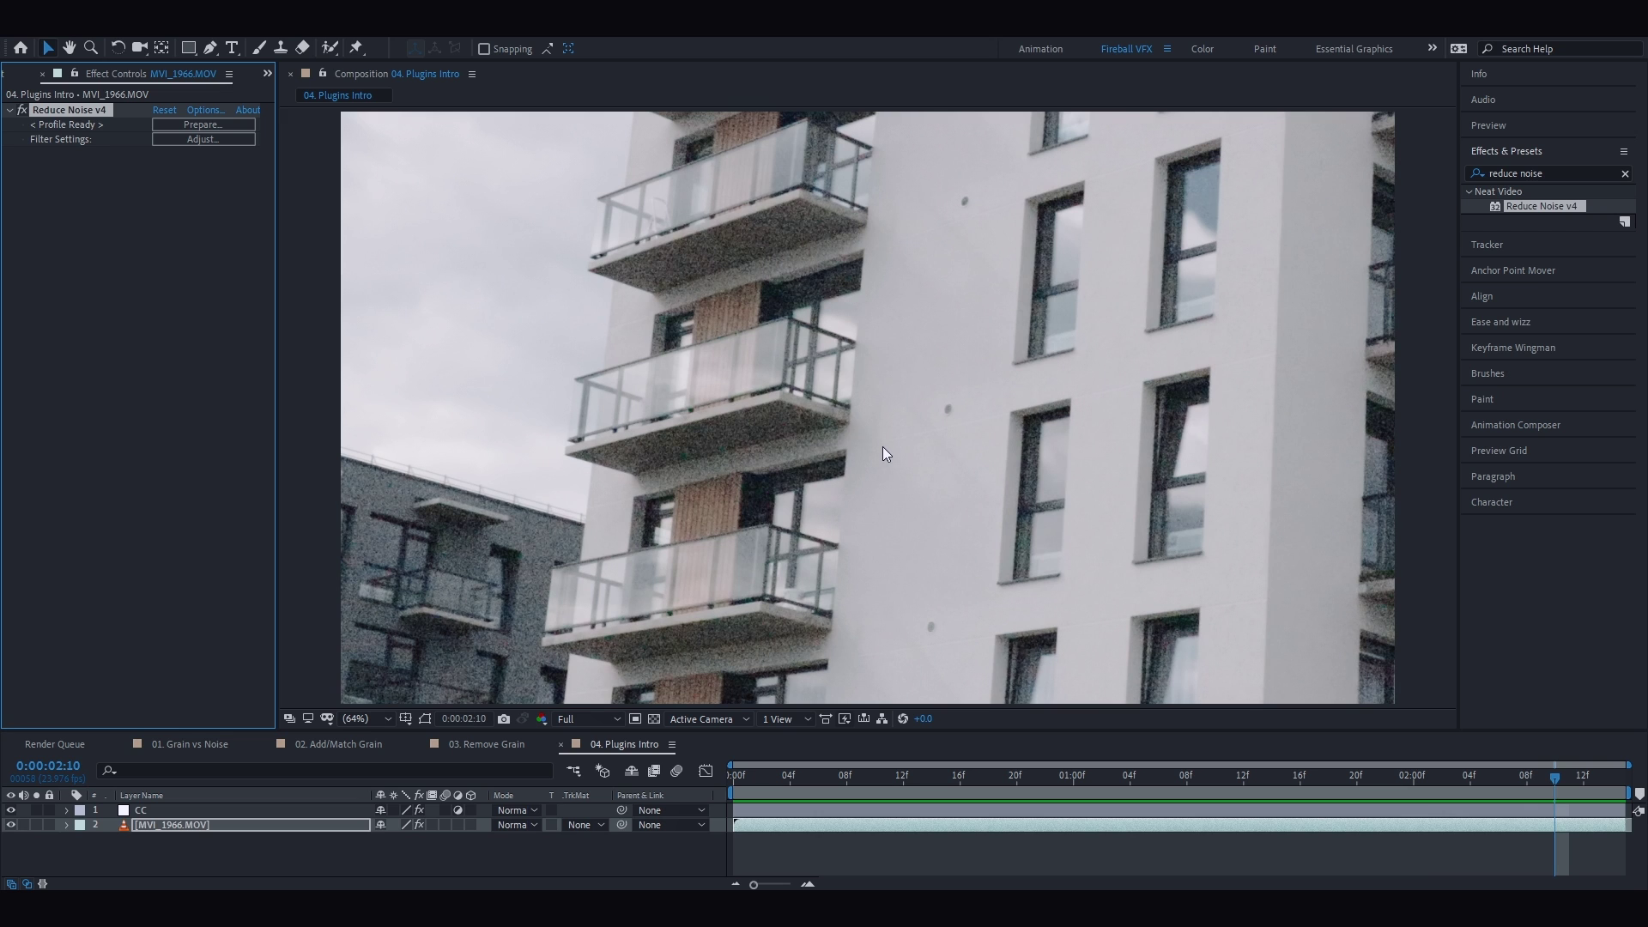
Reopen the Reduce Noise options and place the noise sample area on the white wall, the sky and the dark building
click(203, 110)
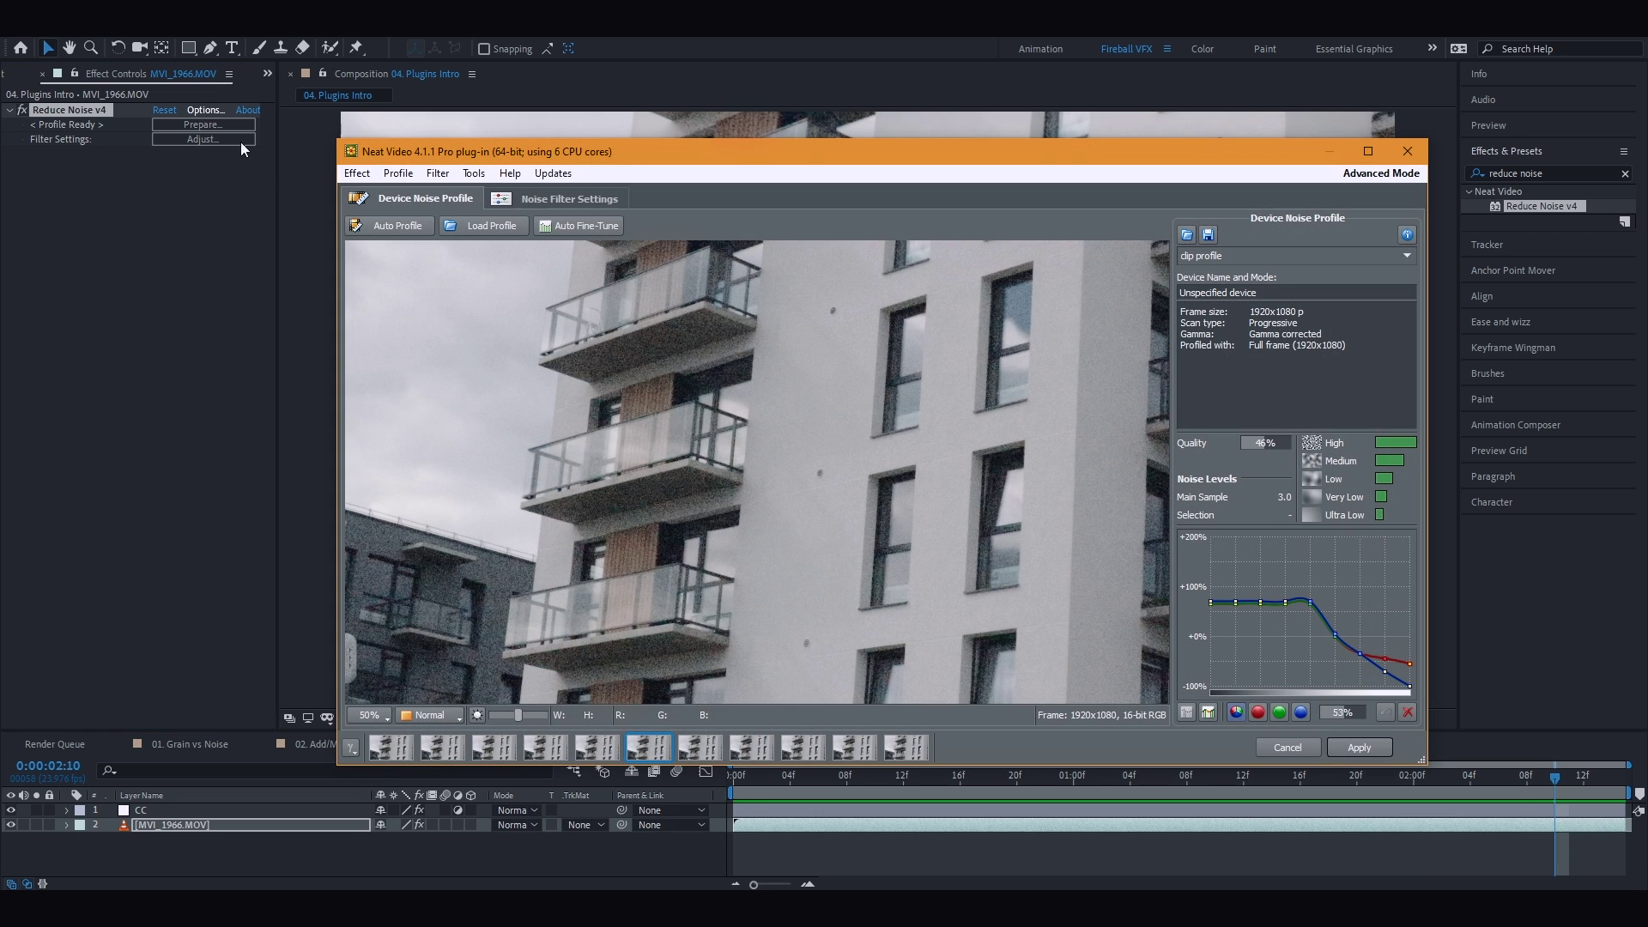
drag(746, 496, 841, 616)
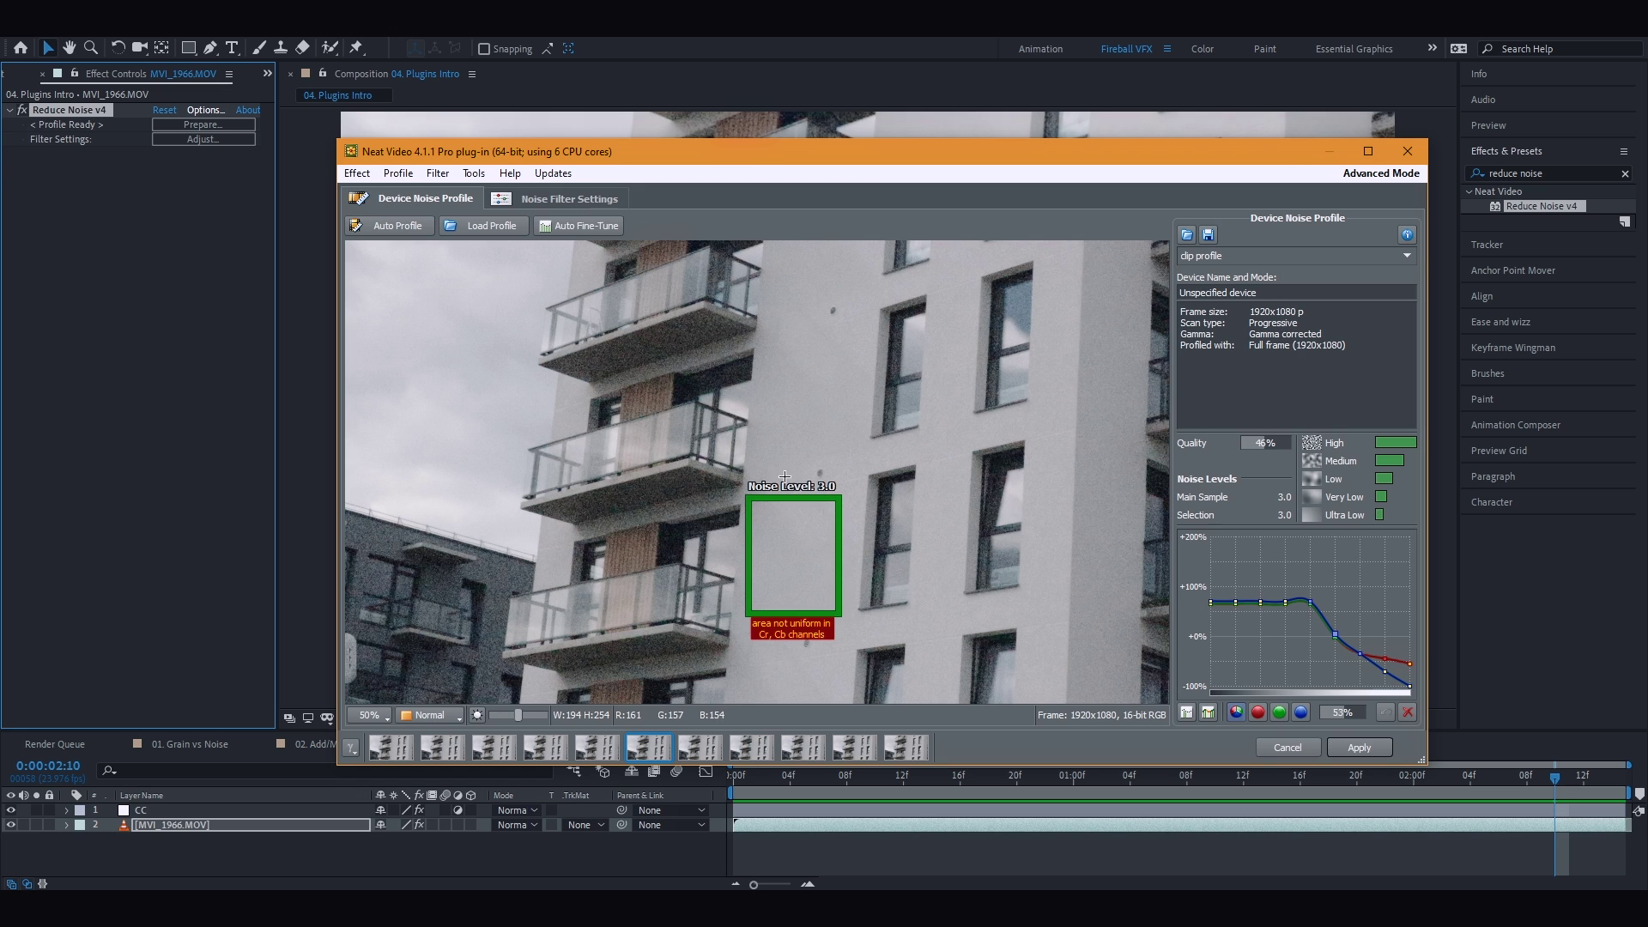
click(444, 406)
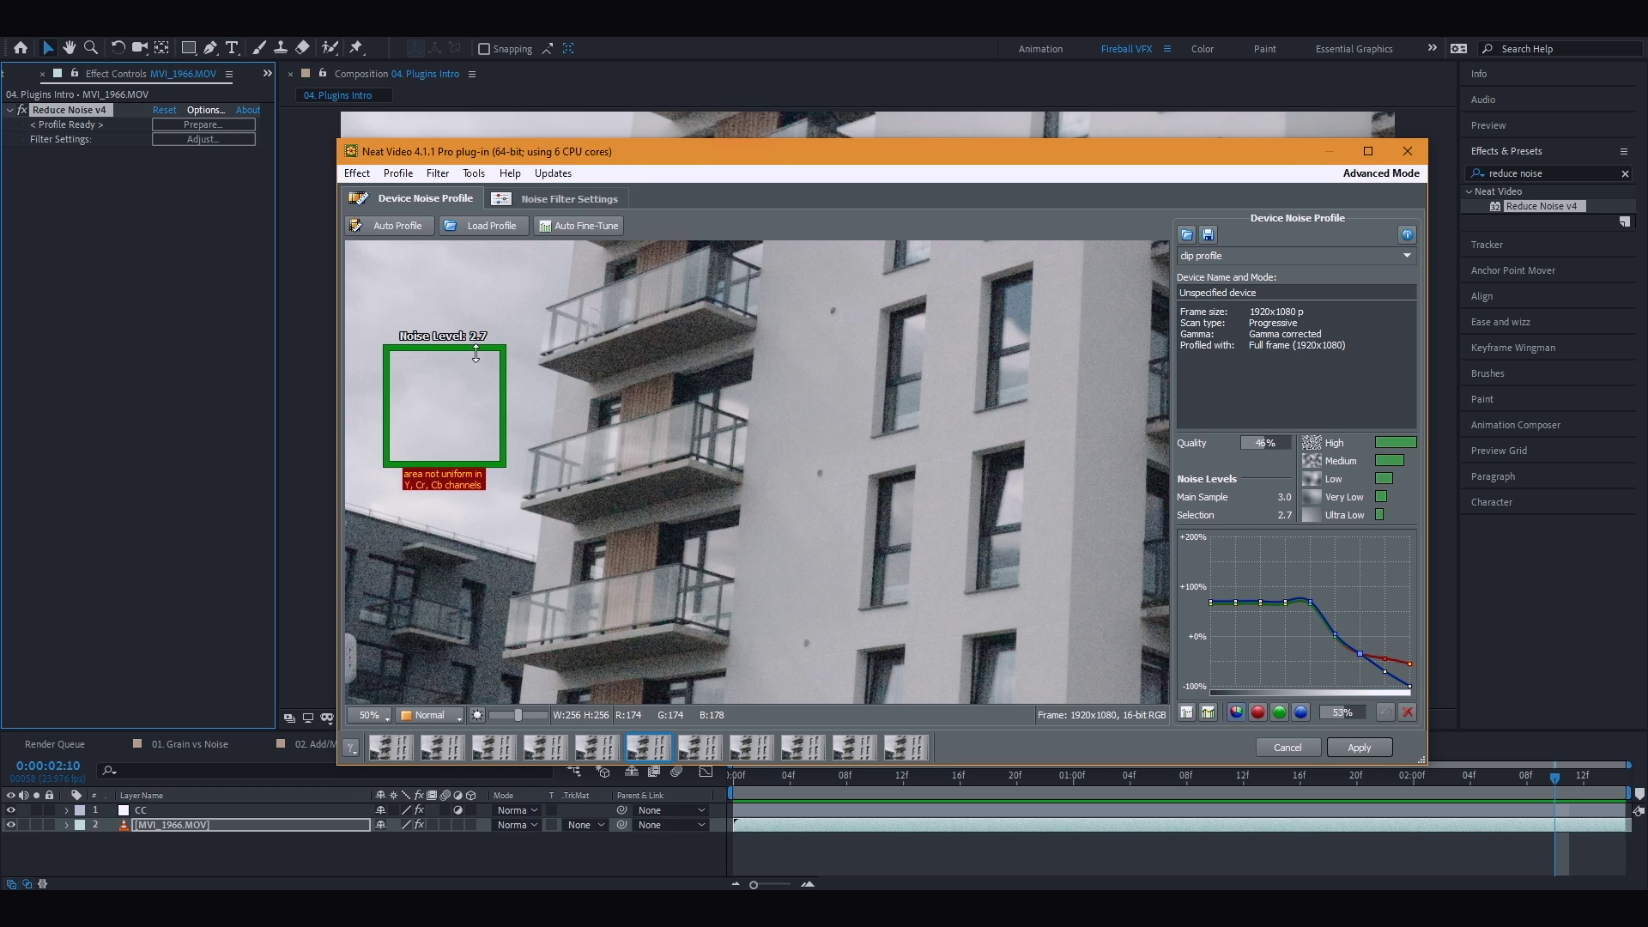
click(425, 617)
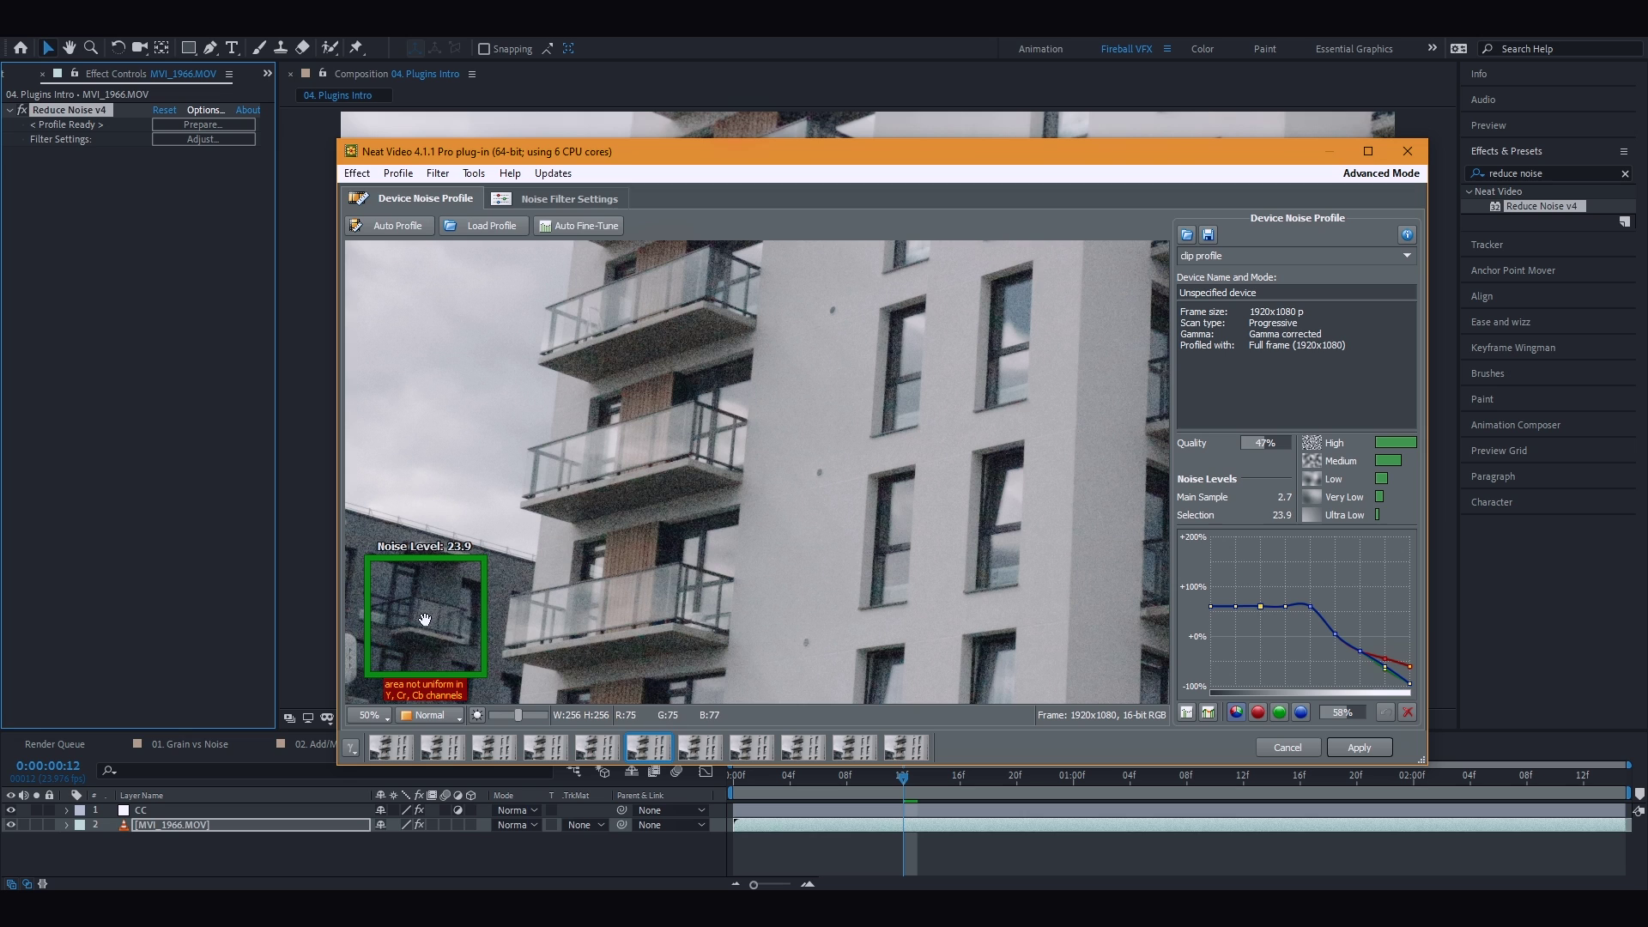
Profile the noise from the sample area on the dark building, apply it, and check the result in an enlarged viewer
click(398, 231)
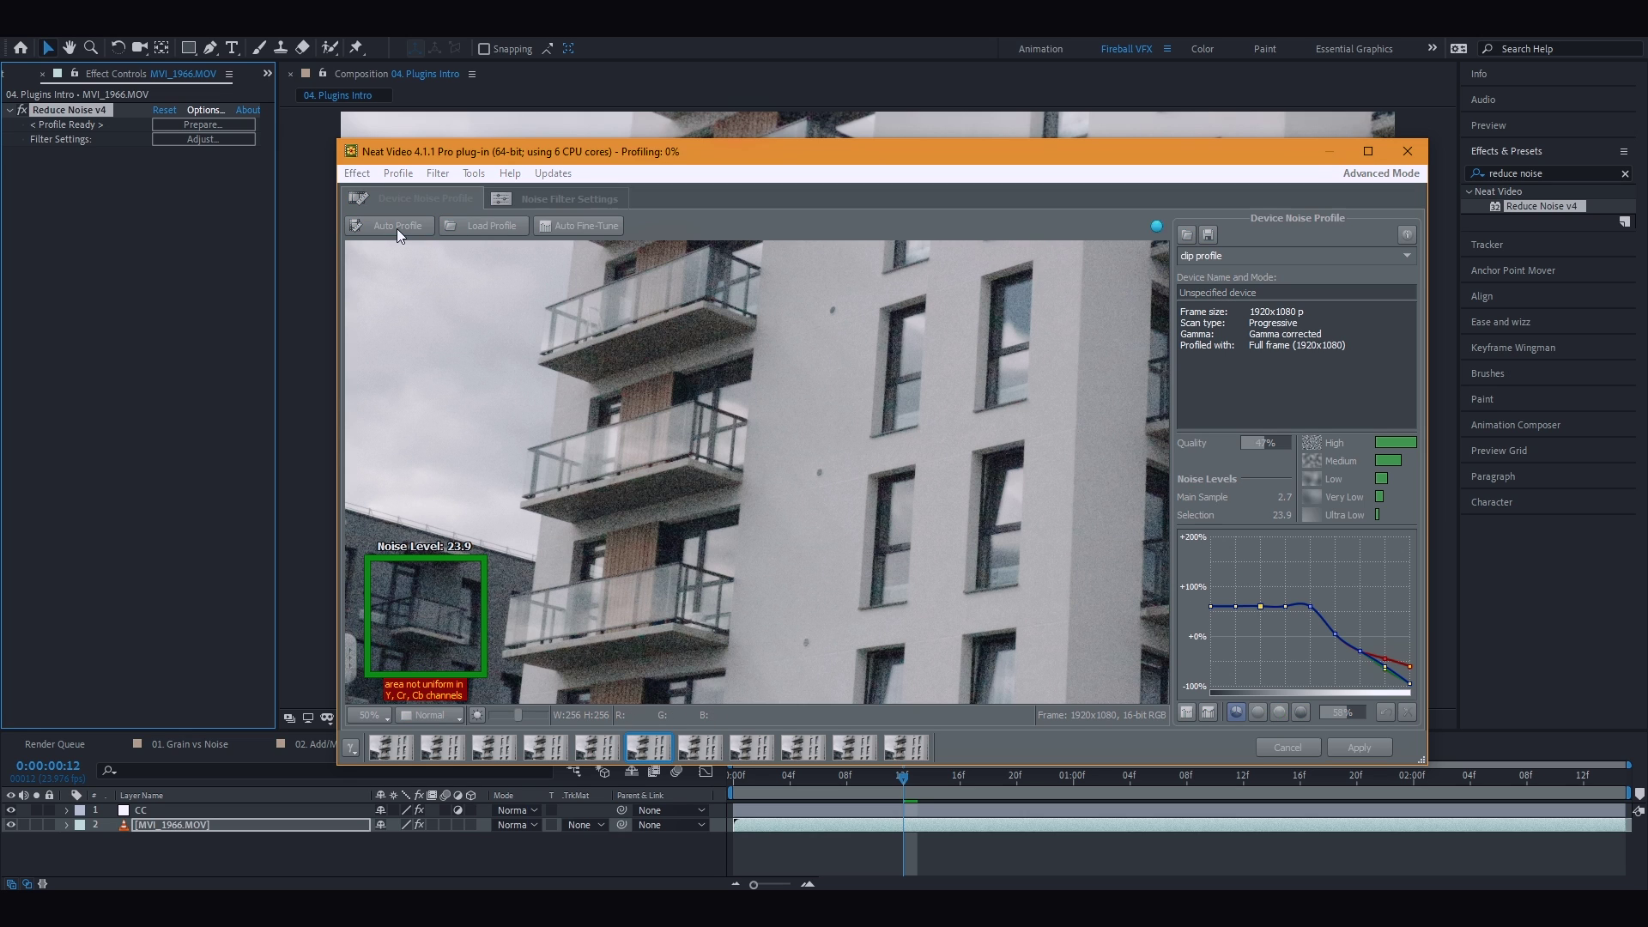
click(468, 173)
click(539, 216)
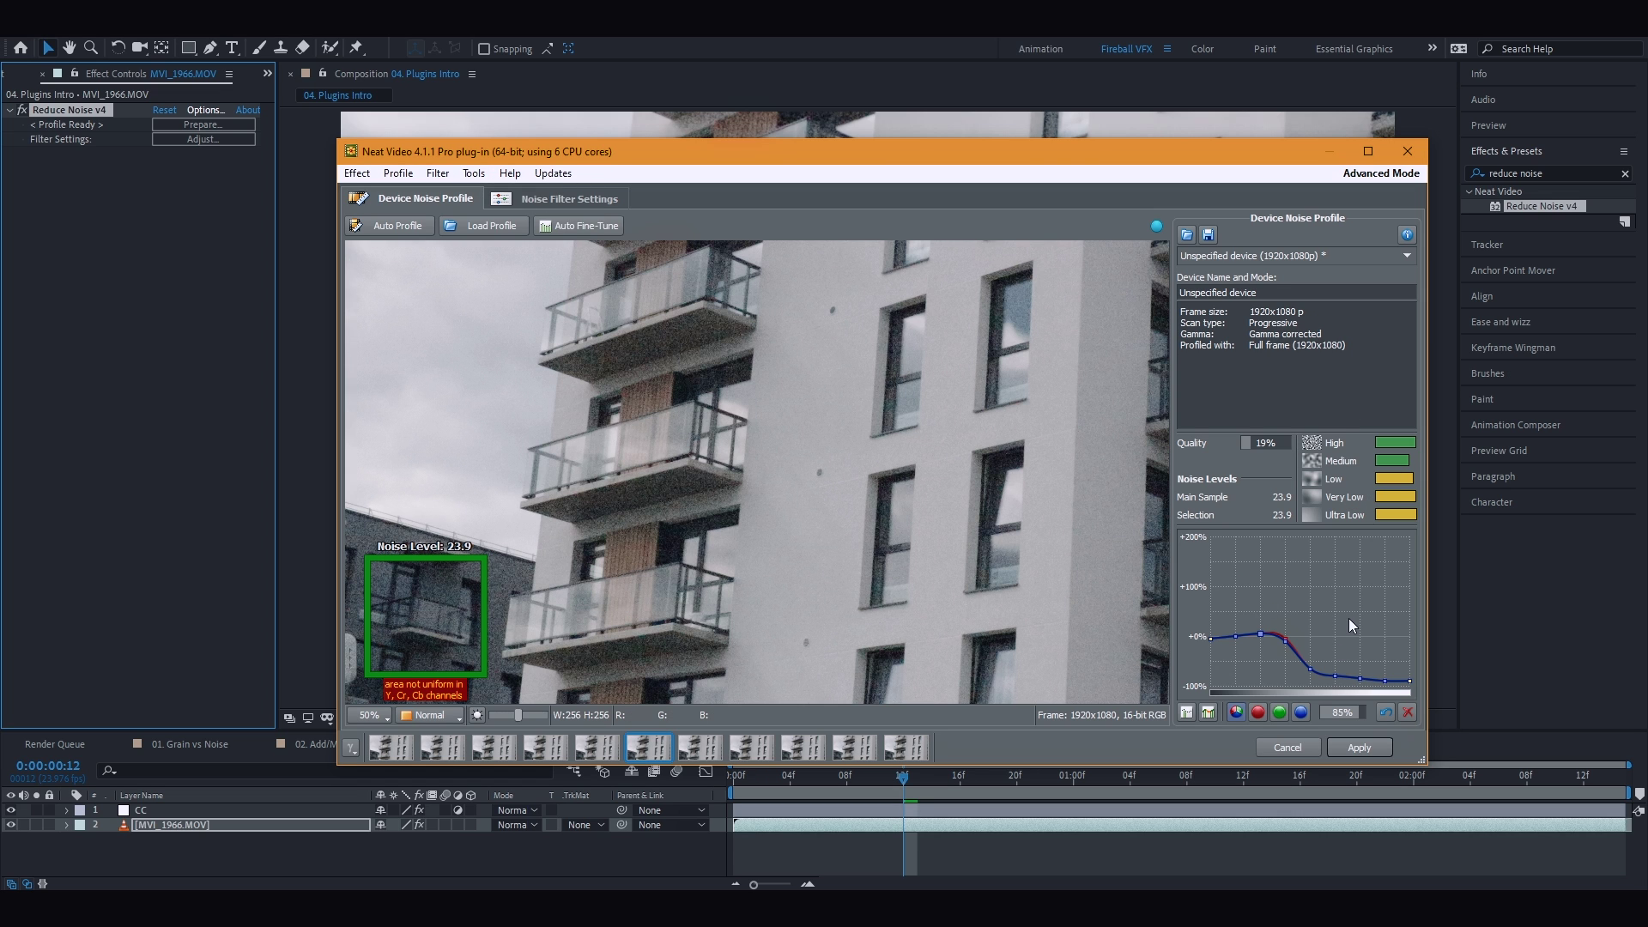
click(1357, 746)
key(grave)
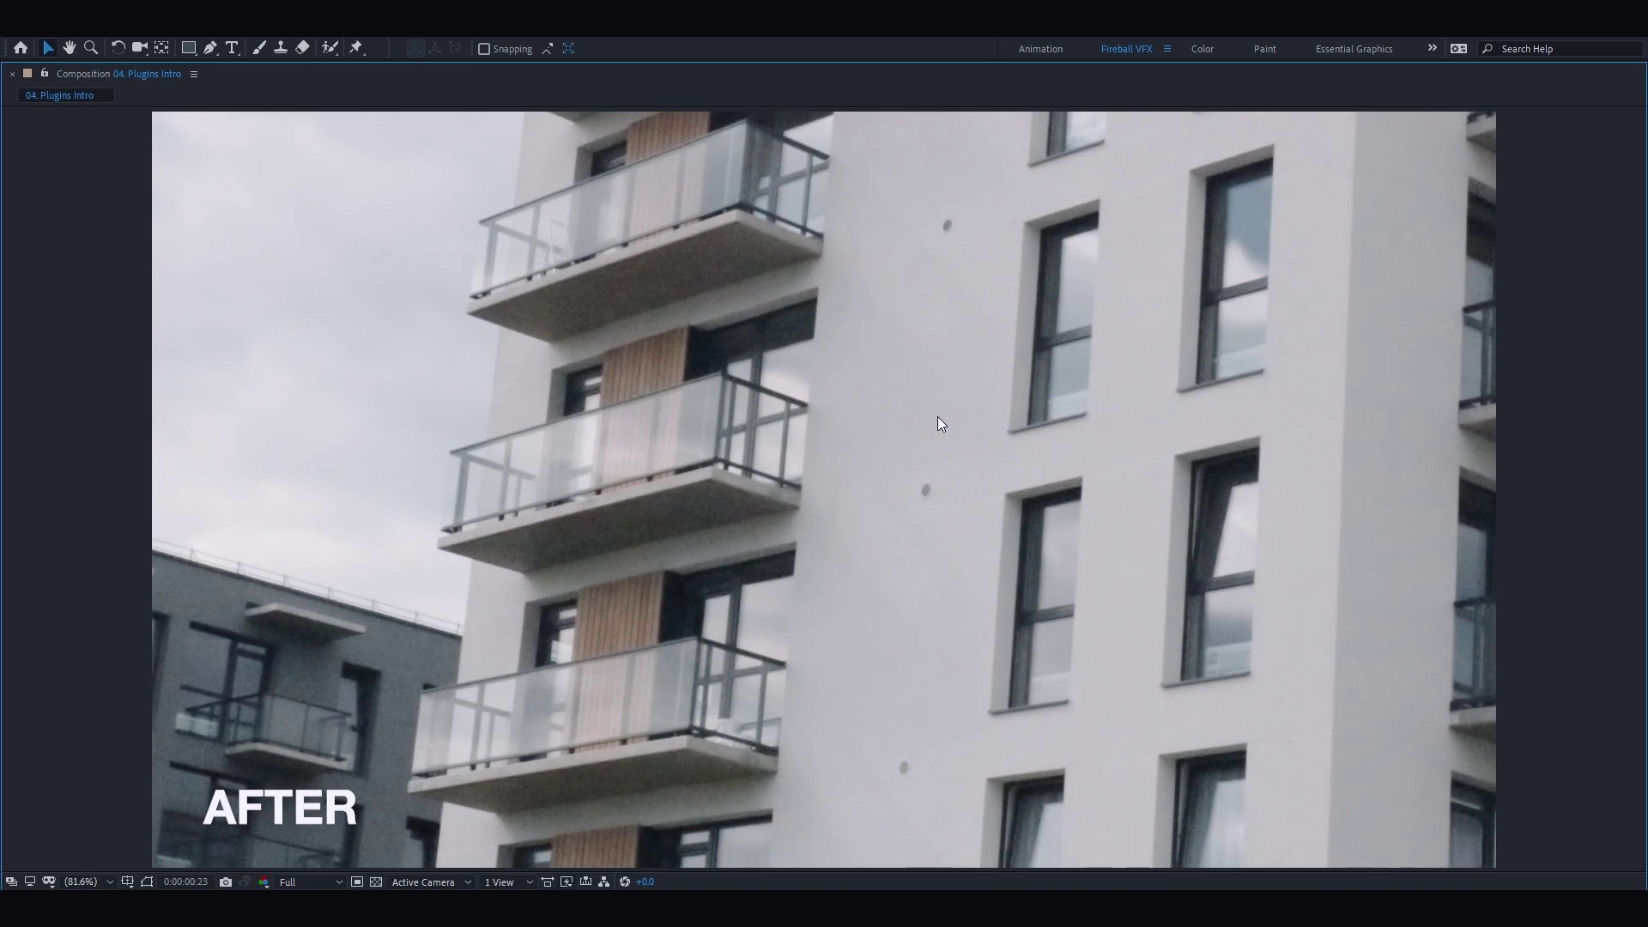
key(grave)
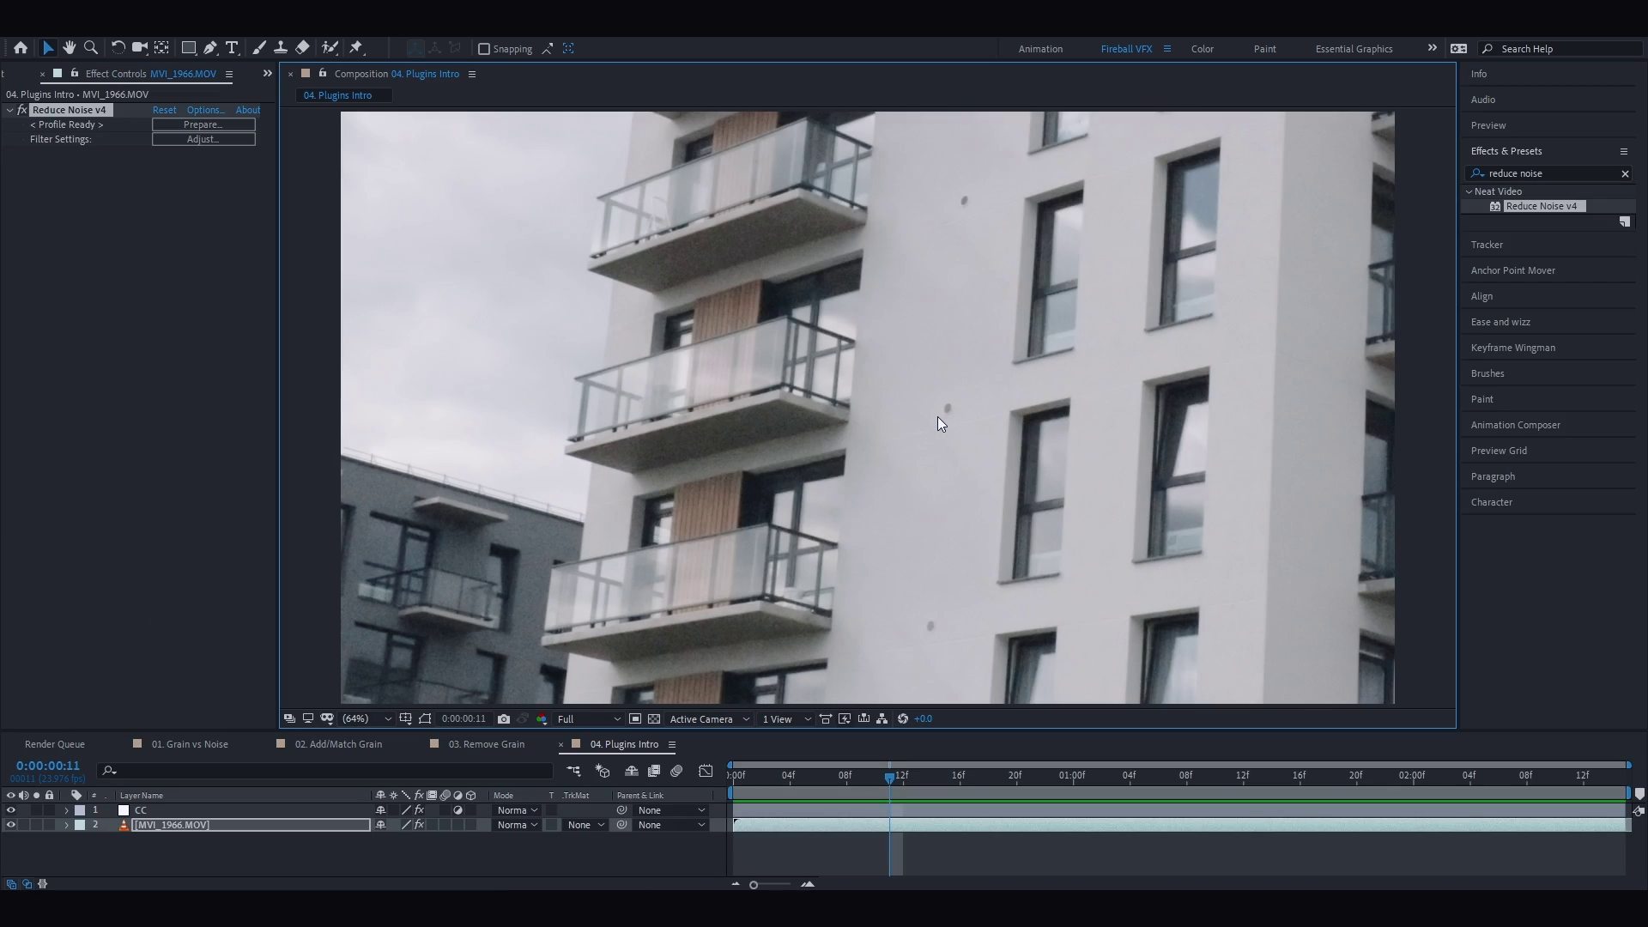
Reopen the Reduce Noise options and look through the Spatial, General and Temporal noise filter settings
click(205, 110)
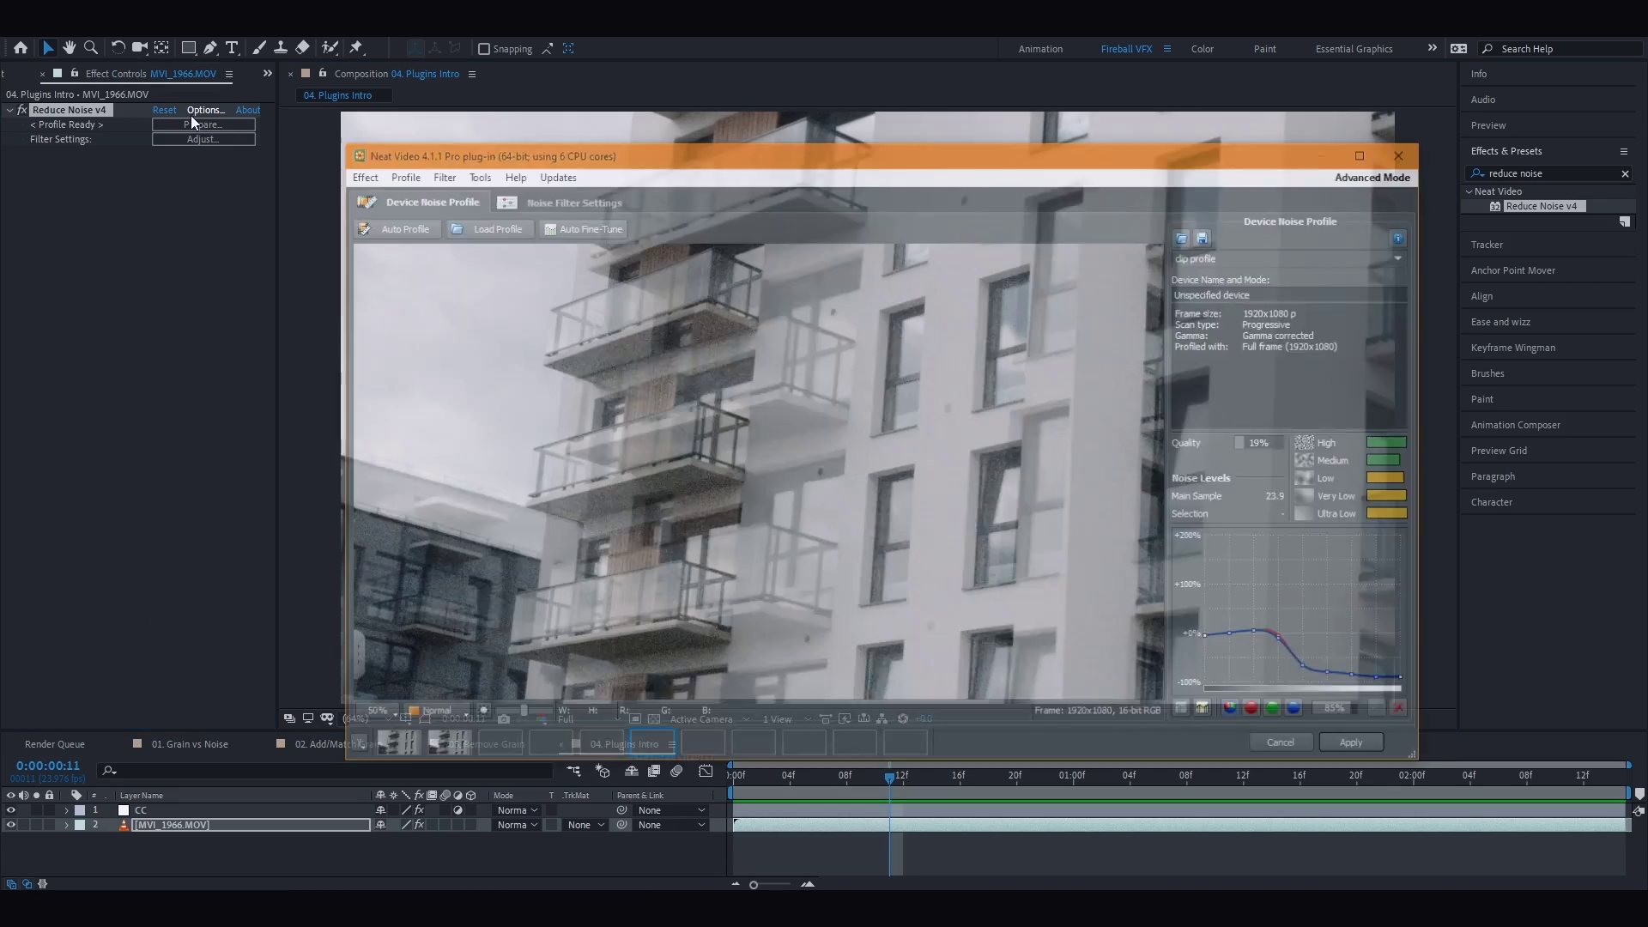
click(584, 202)
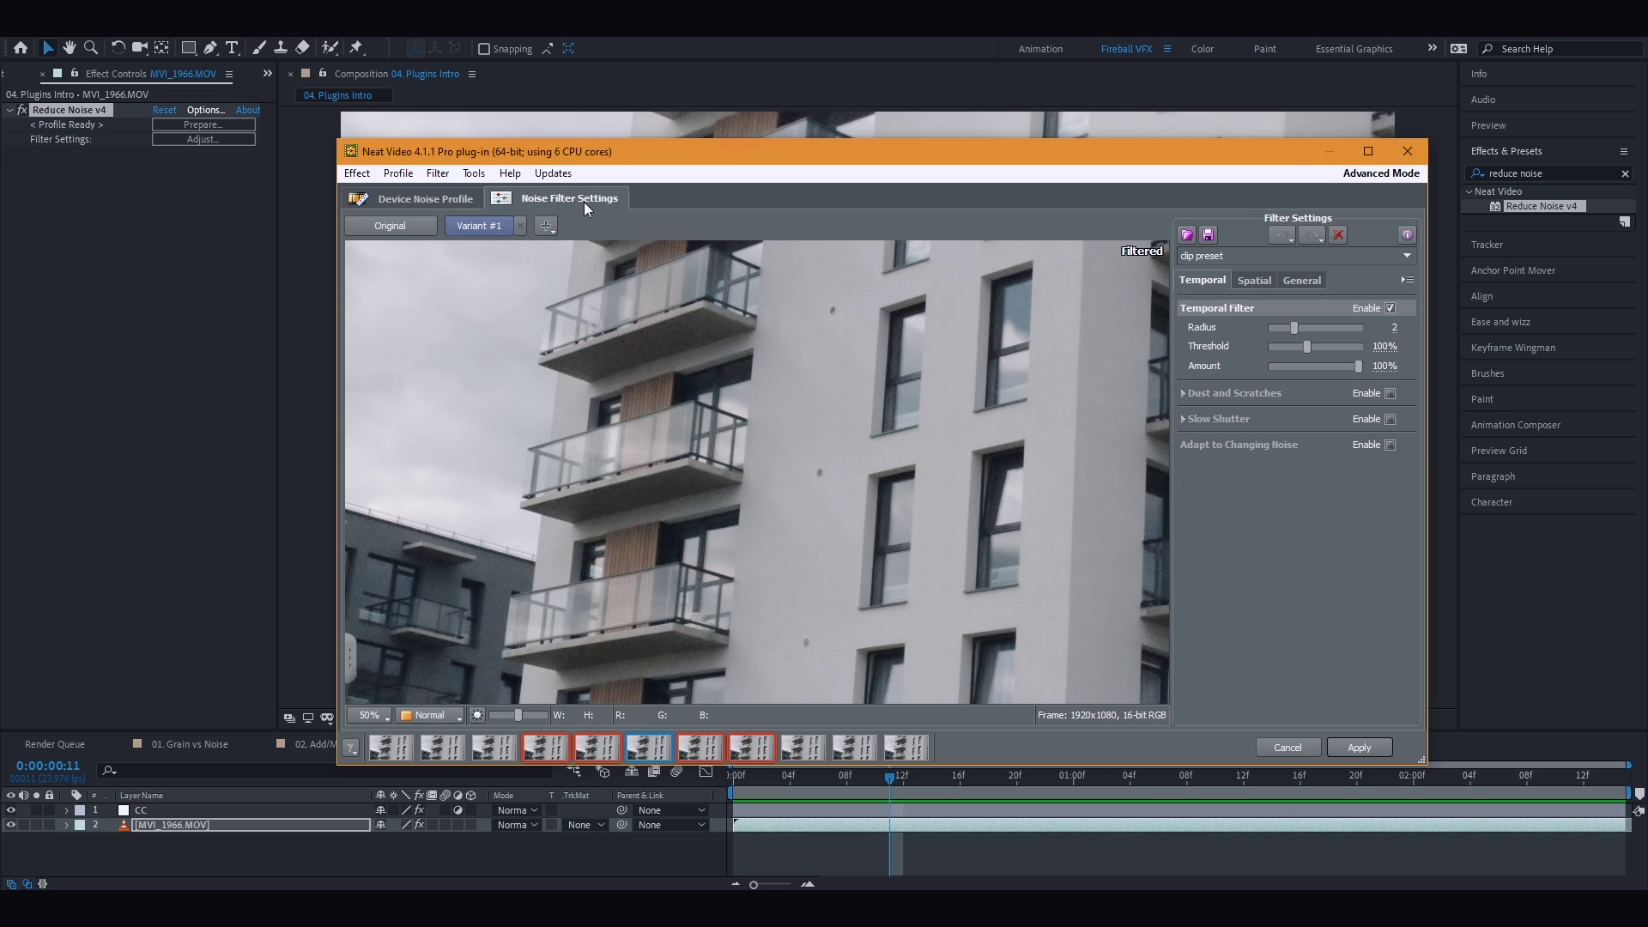
click(1263, 285)
click(1285, 283)
click(1215, 283)
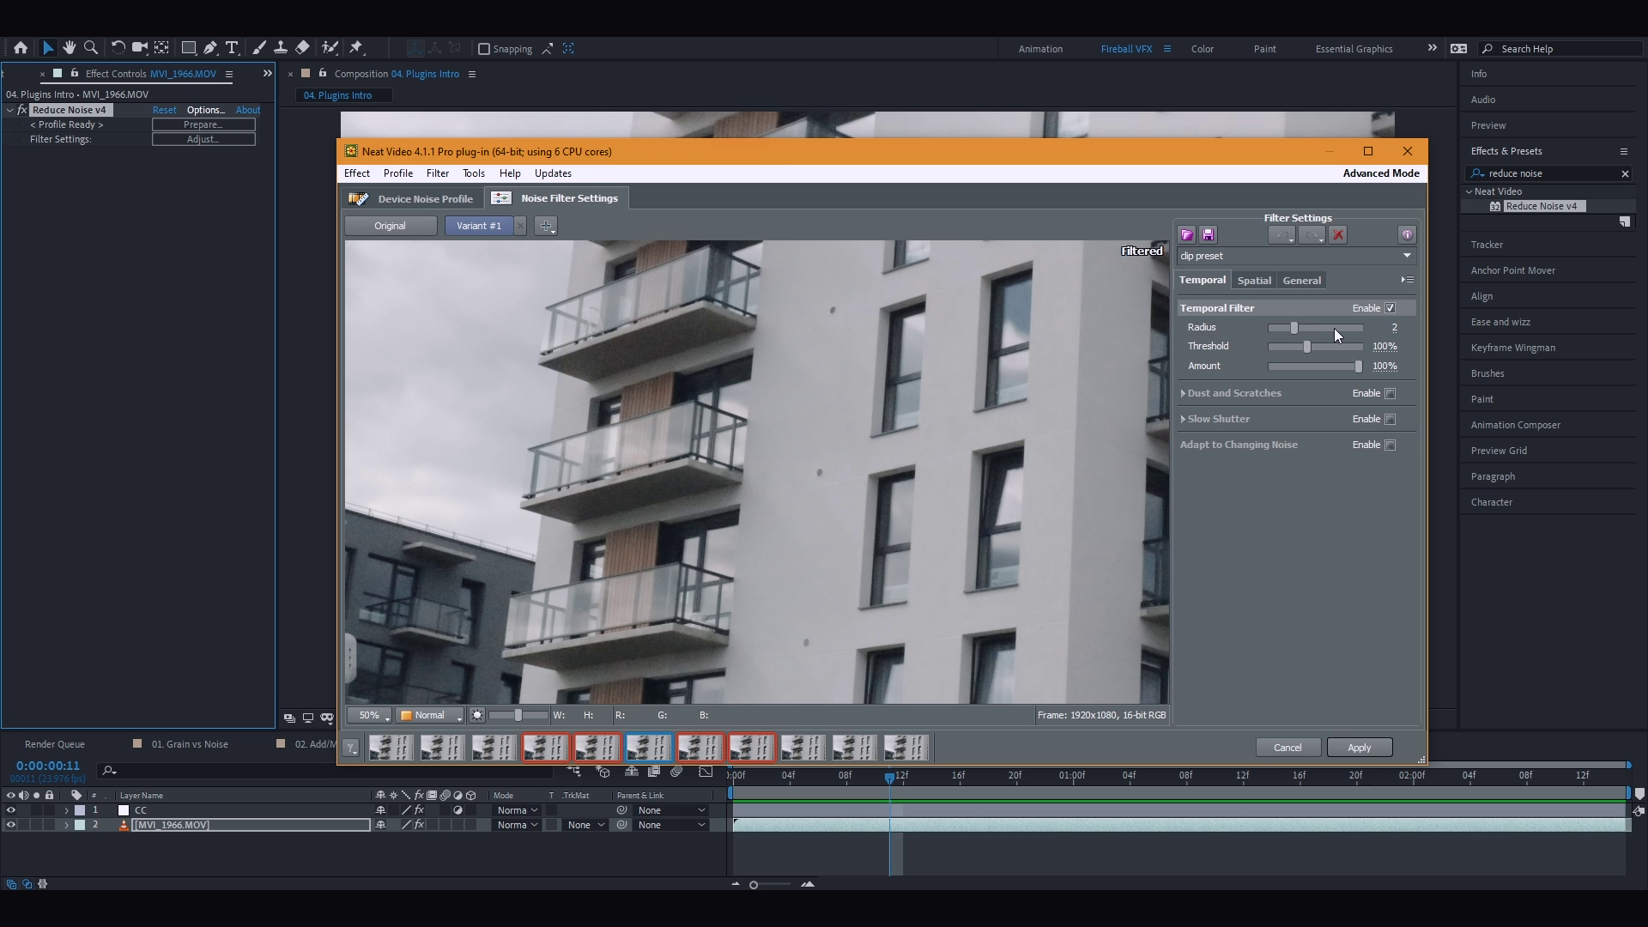
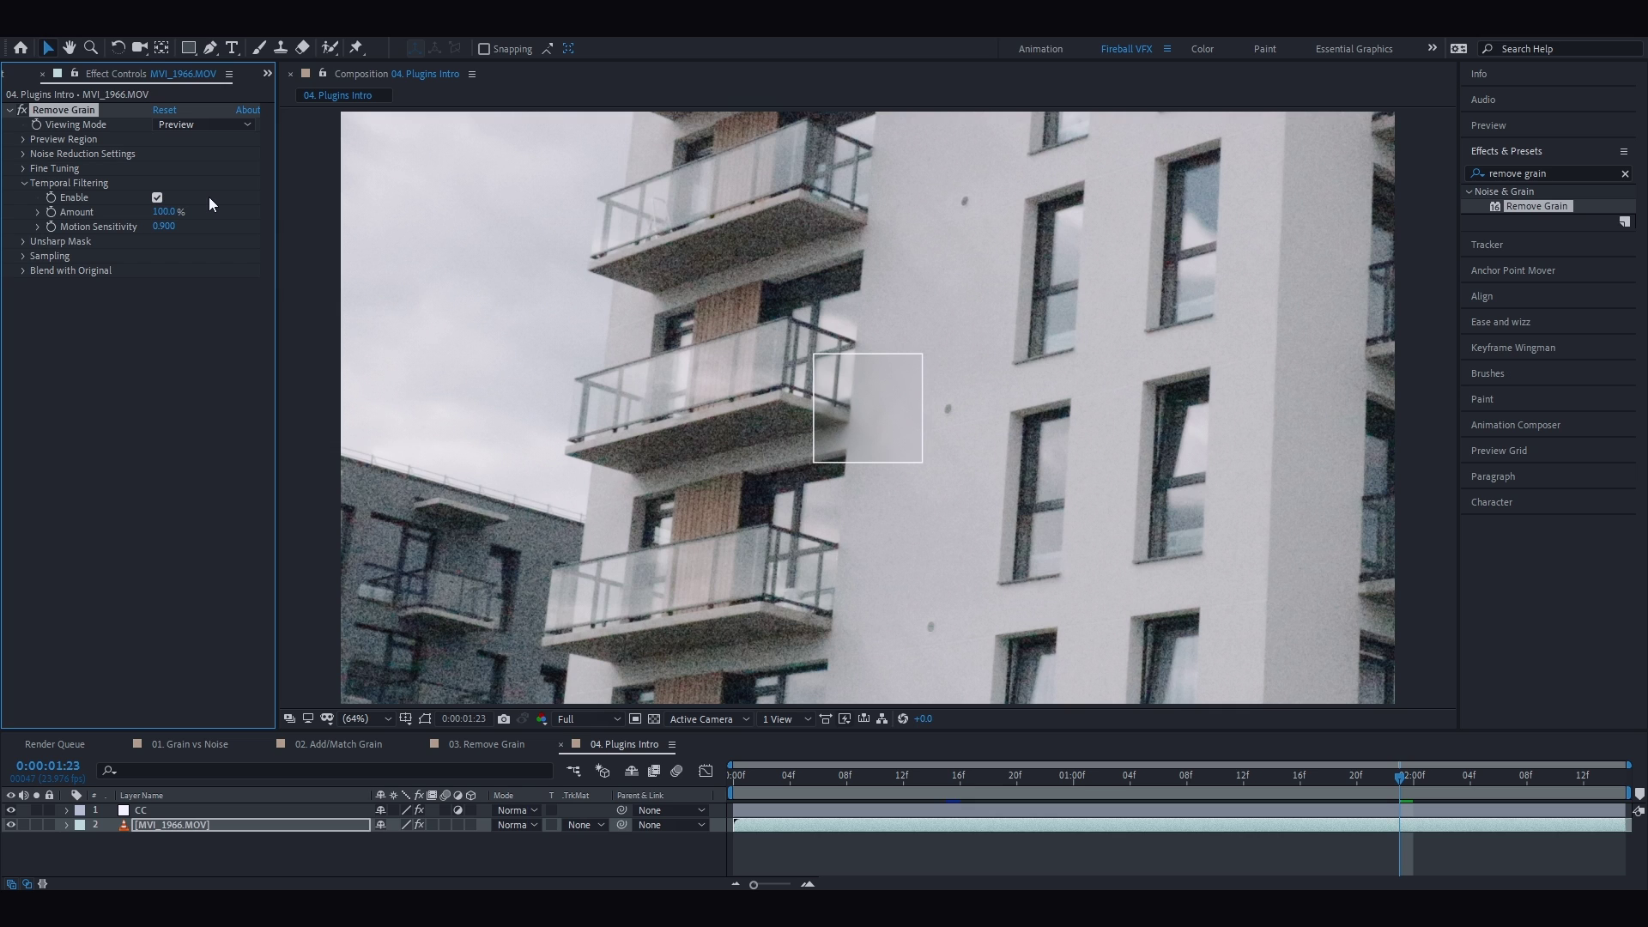
Replace Remove Grain on the MVI_1966.MOV layer with Magic Bullet's Denoiser III
key(Delete)
click(1545, 173)
text(denoiser)
drag(1530, 235, 829, 285)
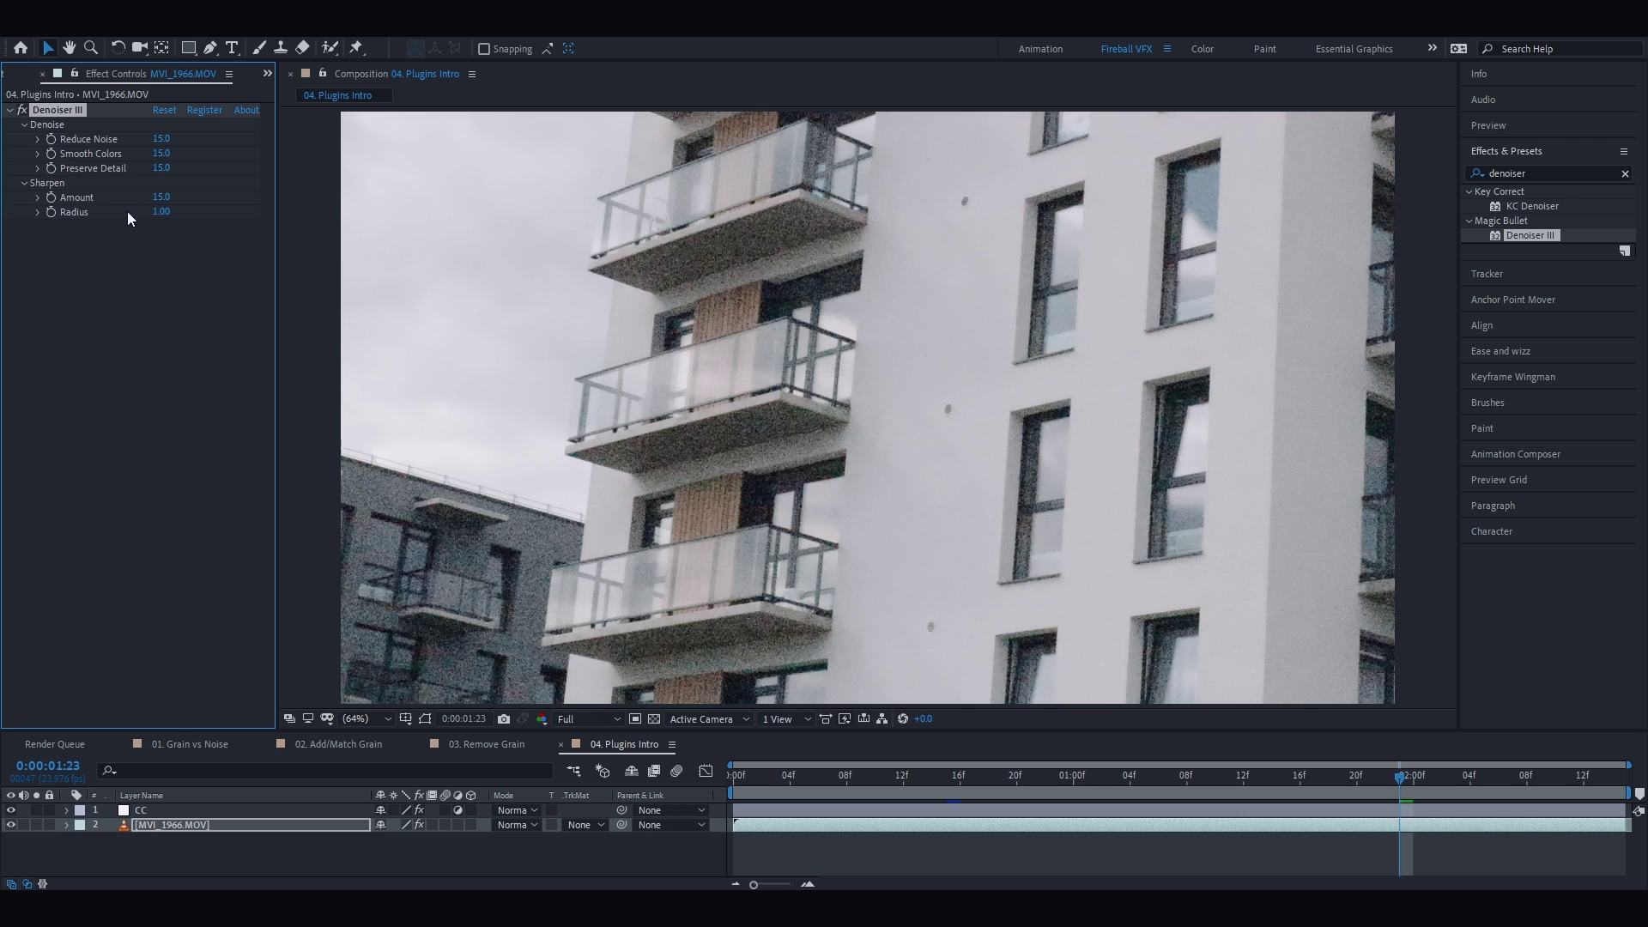
Set Denoiser III's Reduce Noise to 35 and inspect the balcony at 200%
mouse_move(156, 139)
mouse_down()
mouse_move(188, 139)
mouse_move(160, 144)
mouse_up()
scroll(635, 436, up, 4)
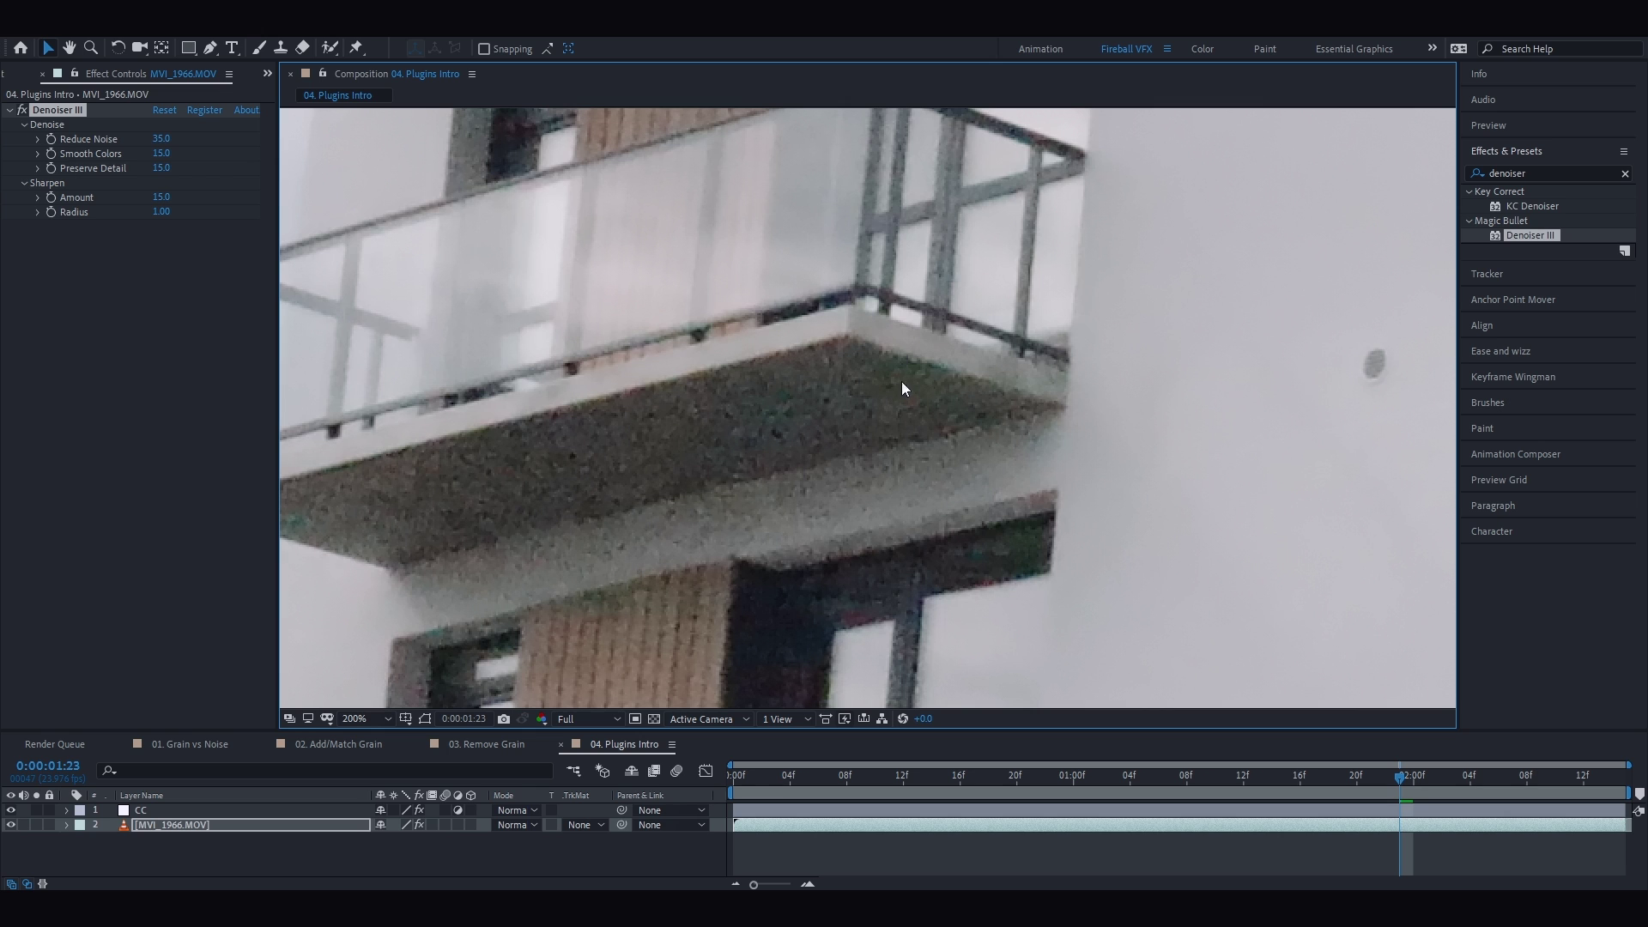
Set Denoiser III's Smooth Colors to 95, Reduce Noise to 84, and both Preserve Detail and Sharpen Amount to 23
drag(160, 153, 182, 154)
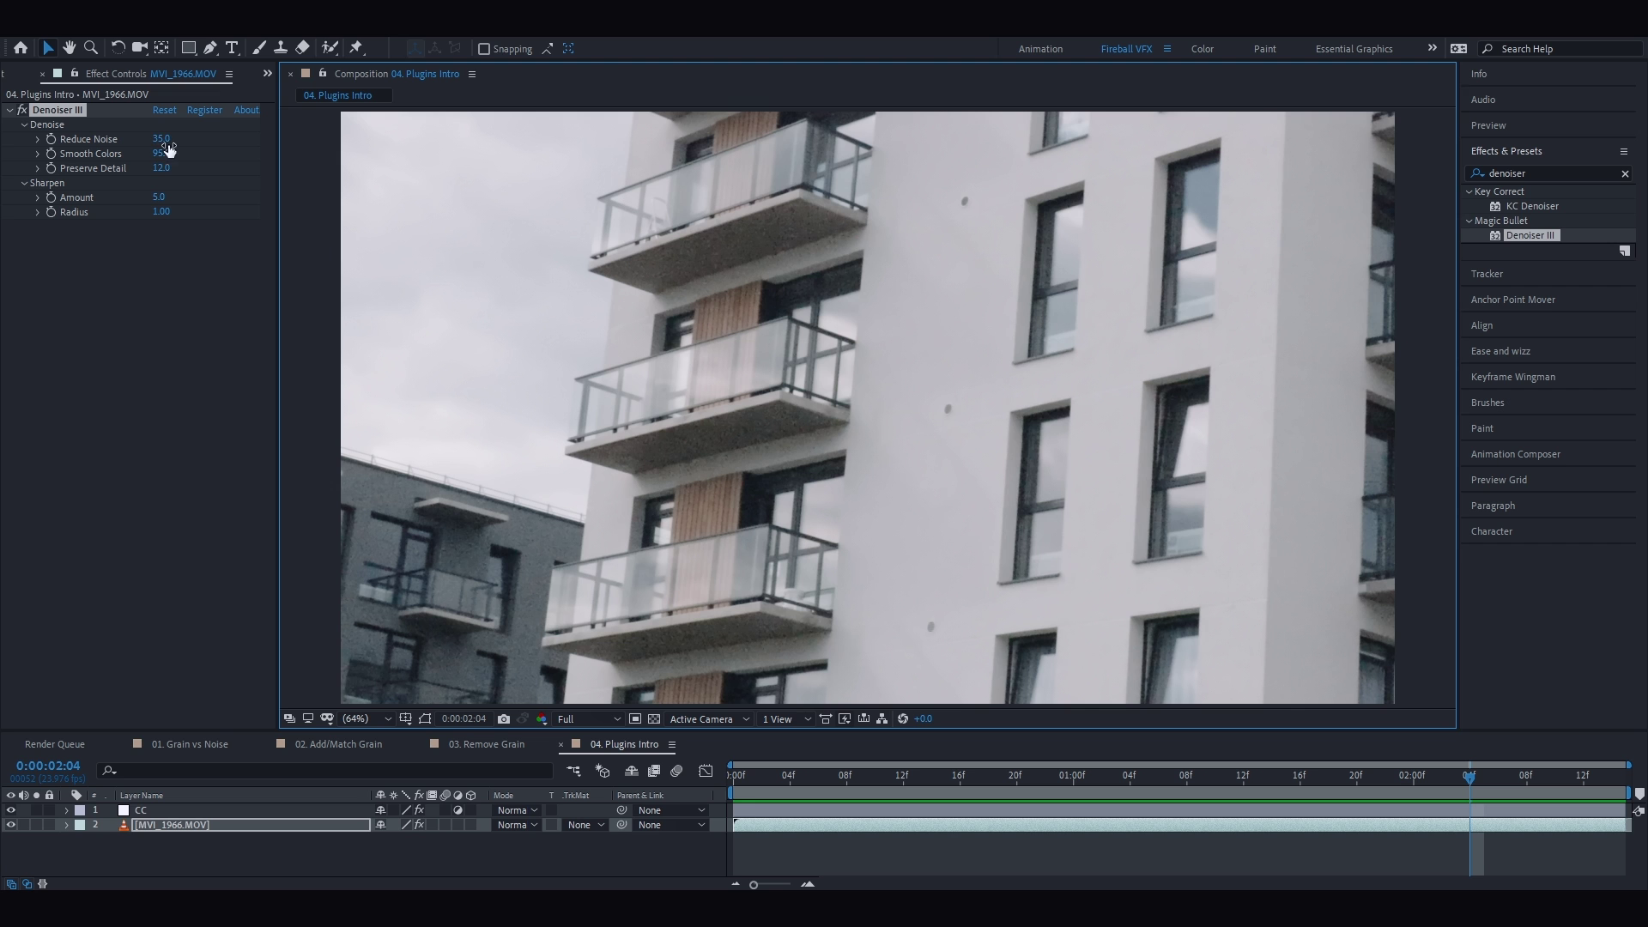
click(161, 138)
text(84)
key(Tab)
key(Tab)
text(23)
key(Tab)
text(23)
key(Return)
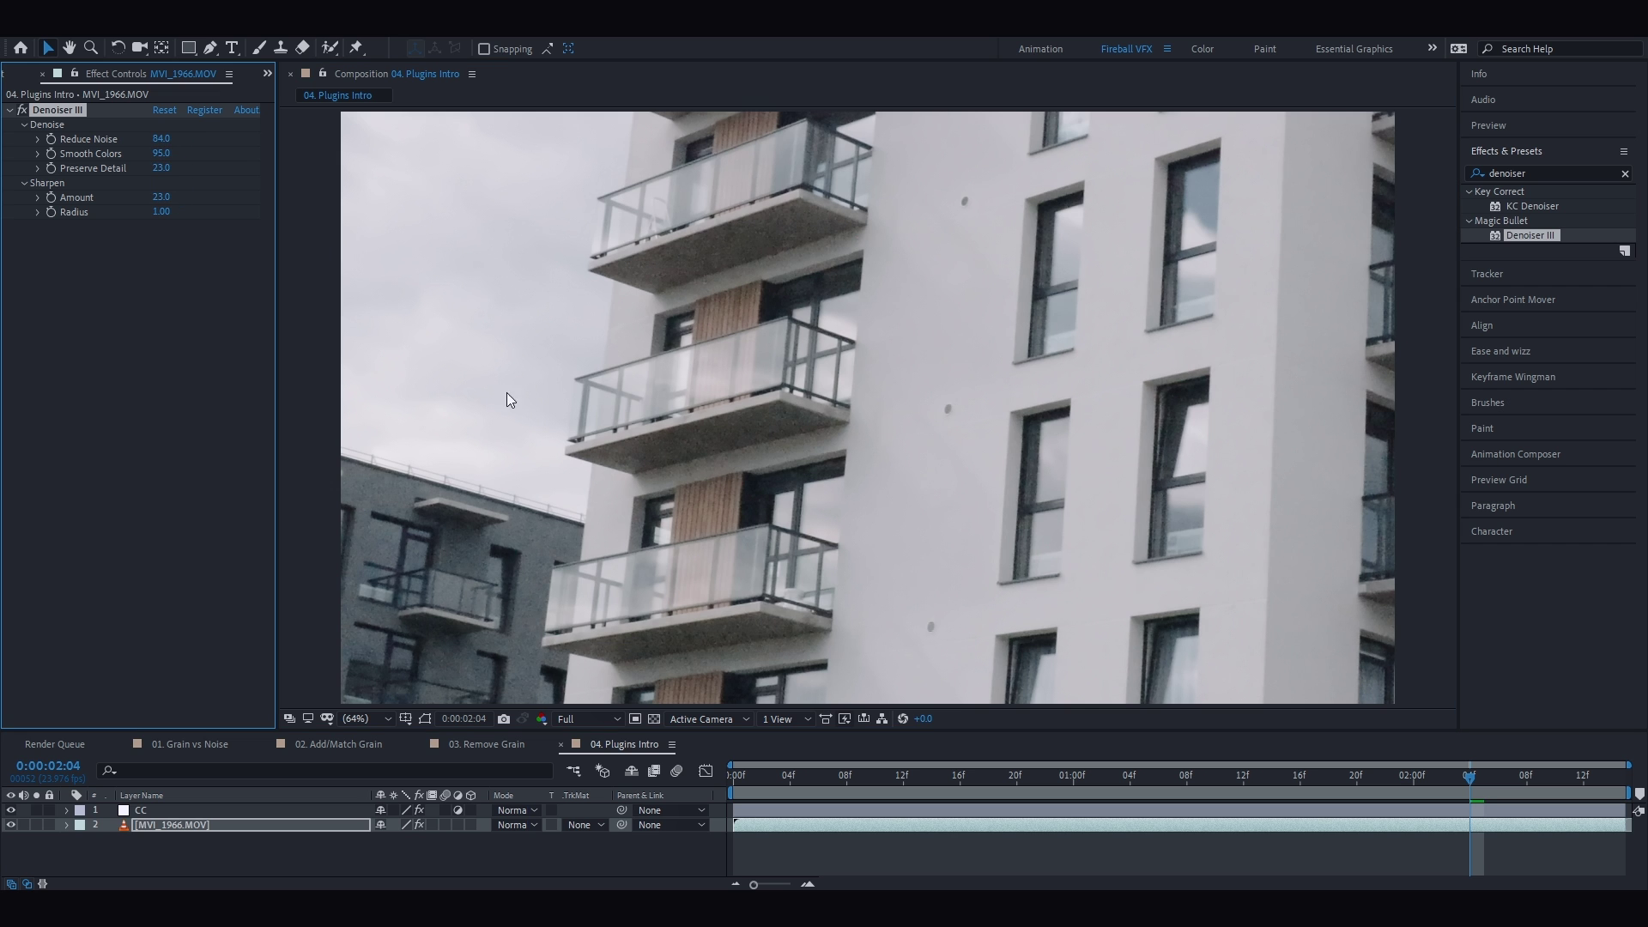
Play back the denoised balcony at 200% and return to the full-frame view
scroll(972, 424, up, 5)
key(space)
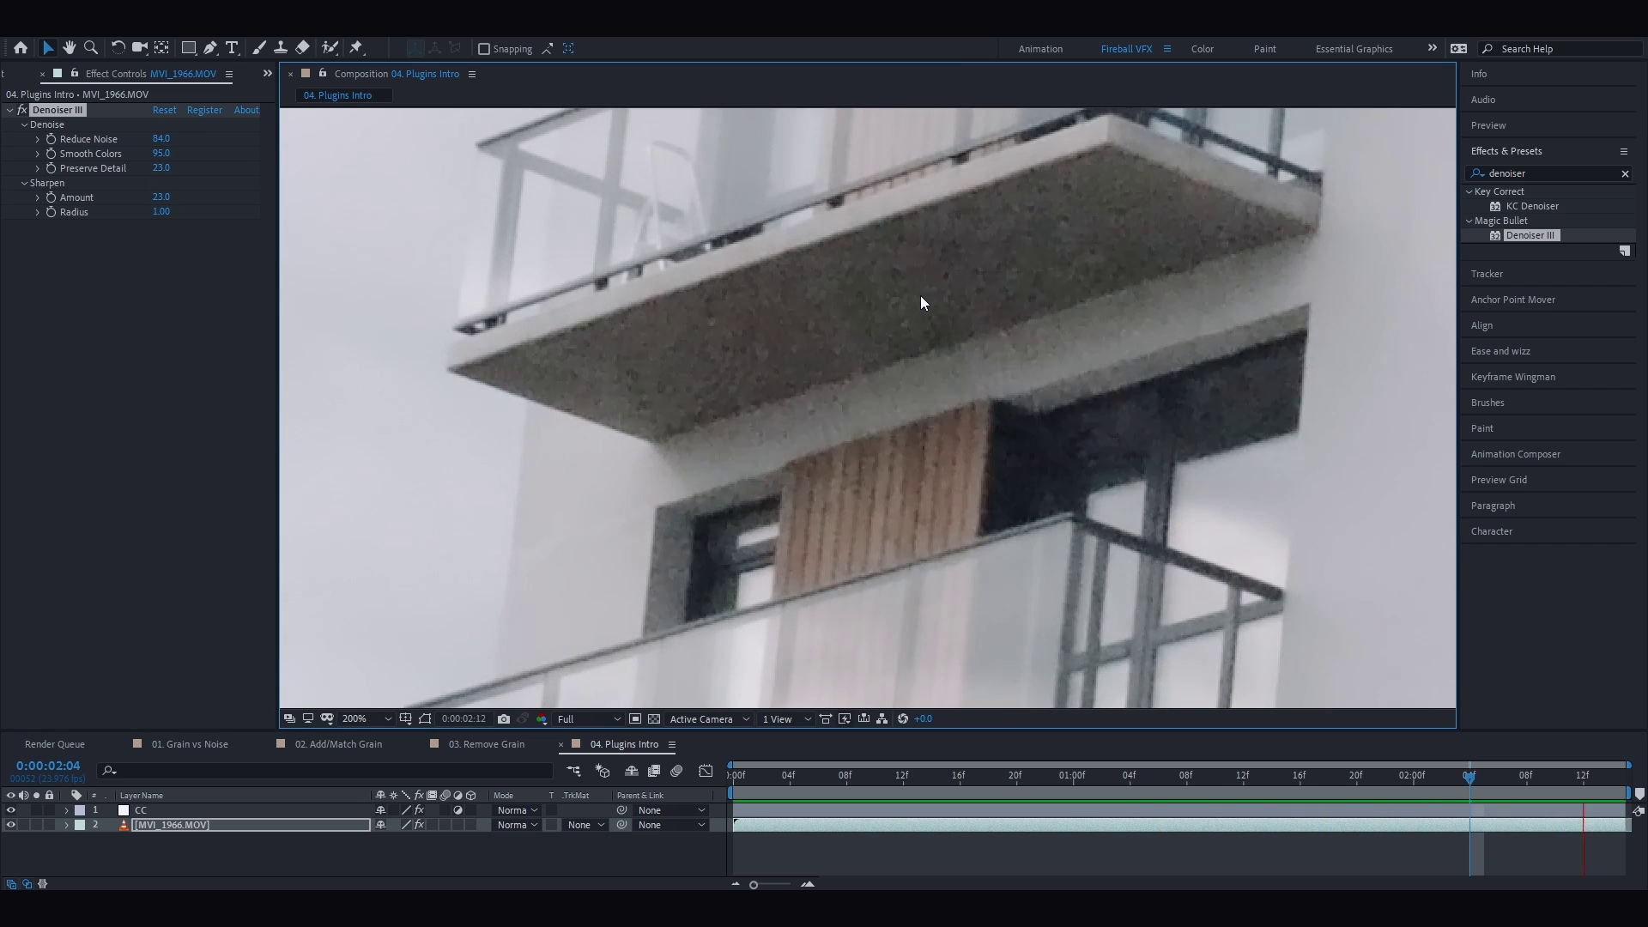
key(shift+slash)
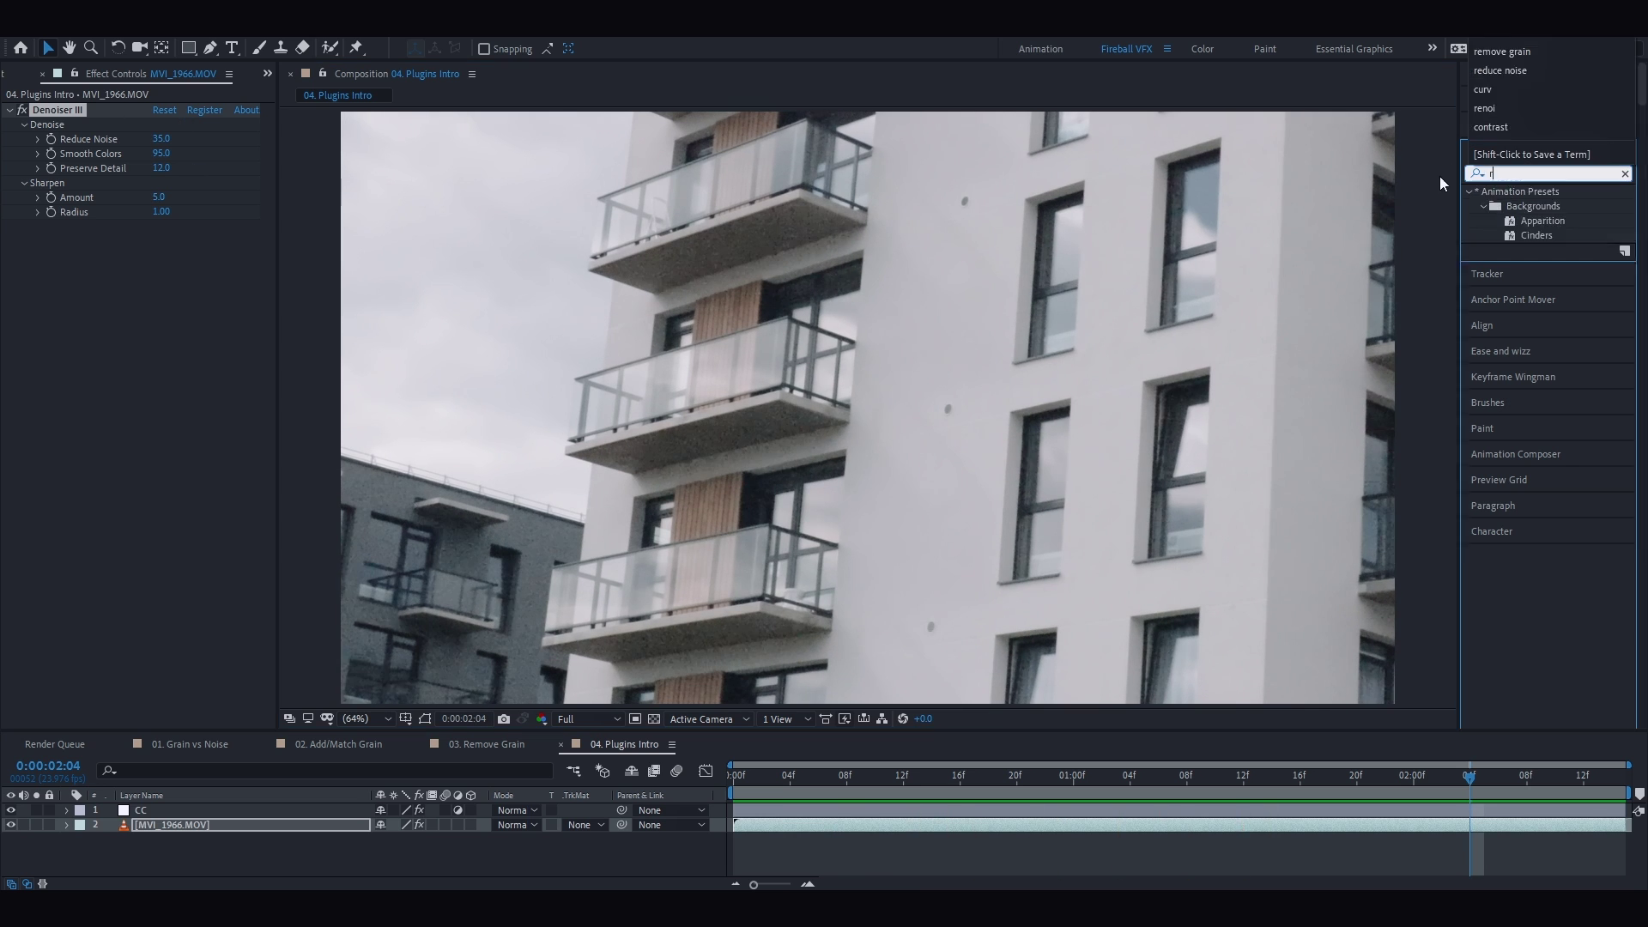
Add Remove Grain after Denoiser III on the MVI_1966.MOV layer, set its Viewing Mode to Final Output and check it in an enlarged viewer
click(1502, 52)
drag(1536, 206, 214, 357)
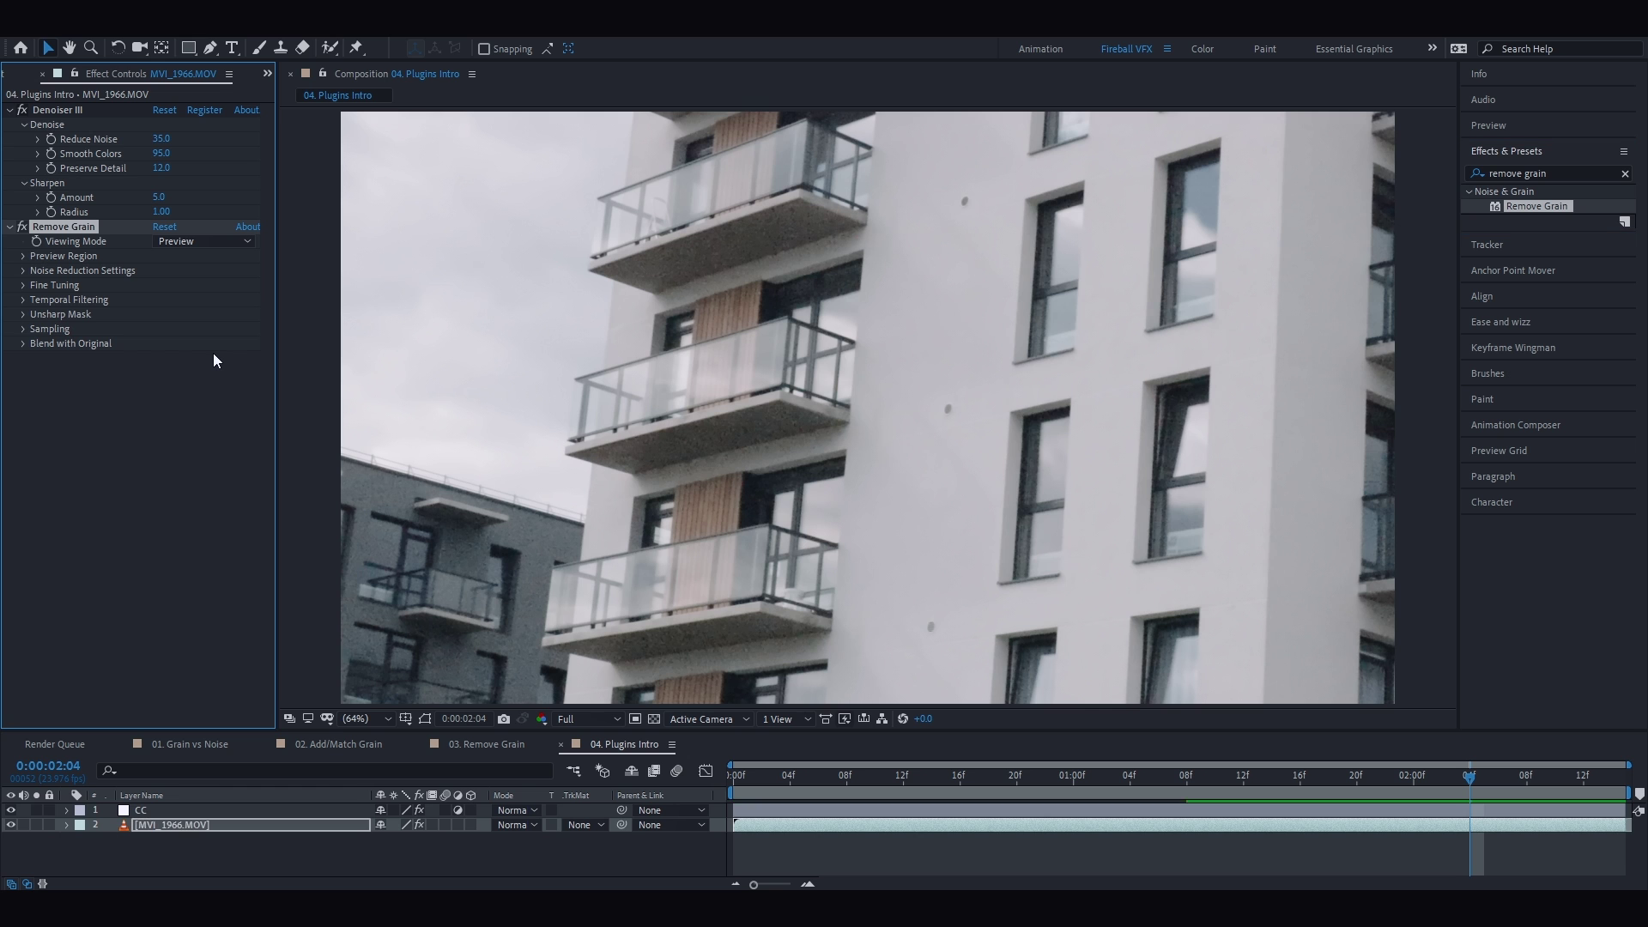
click(185, 241)
click(210, 317)
click(26, 270)
key(grave)
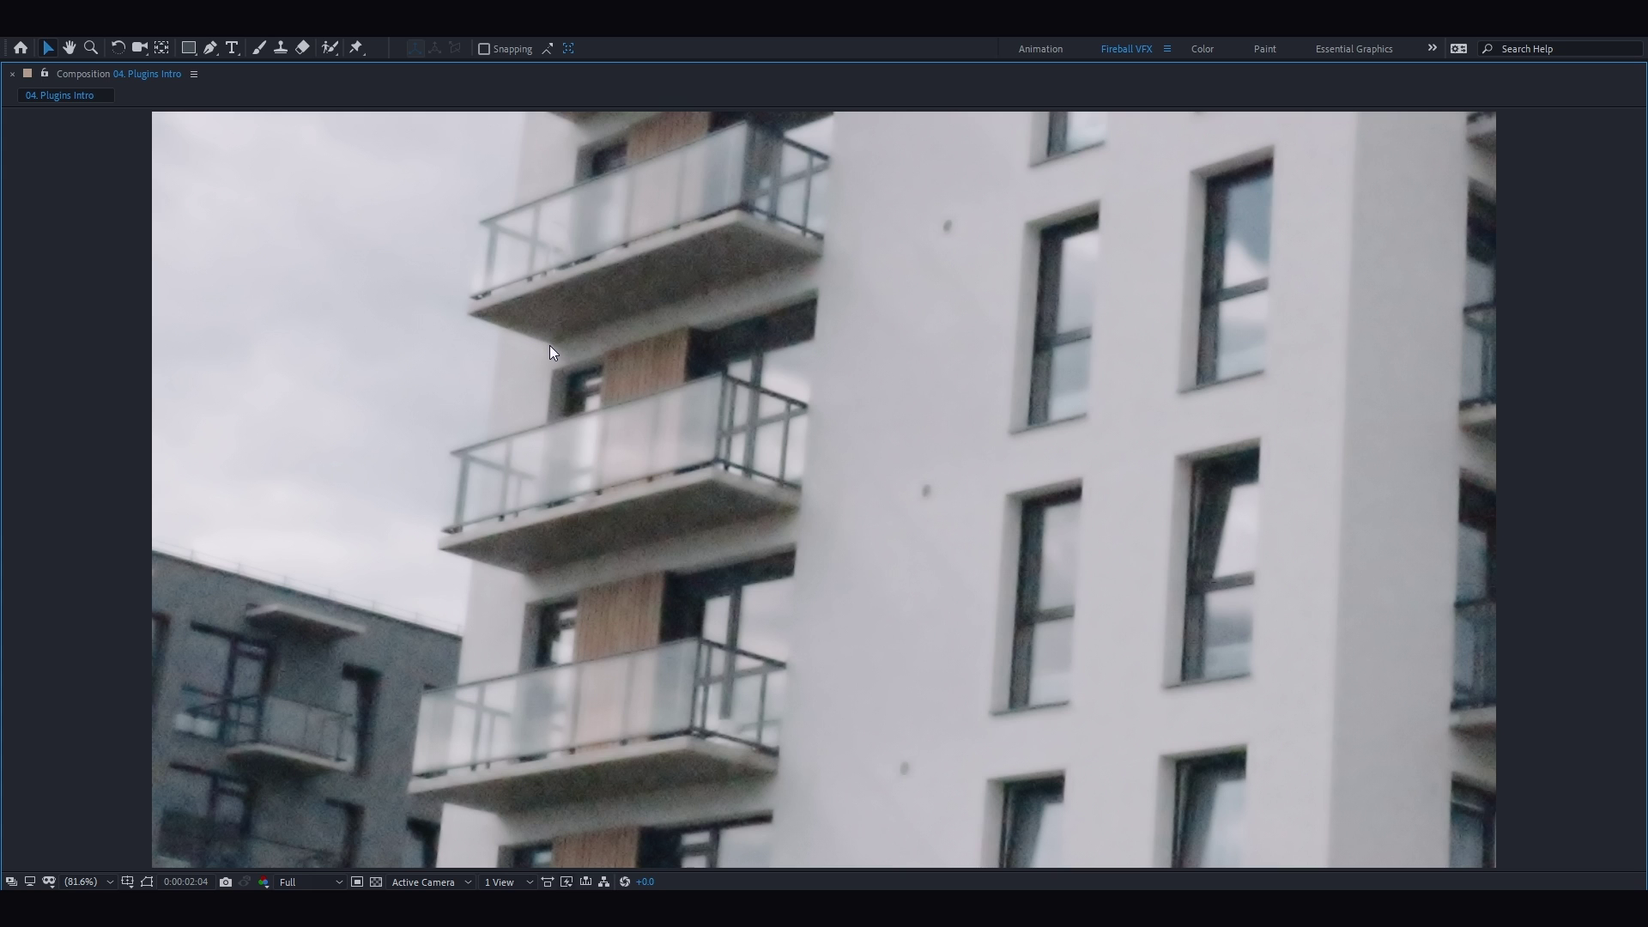
key(grave)
Open the 04. Plugins Compare composition and examine the building in an enlarged viewer
click(783, 741)
key(grave)
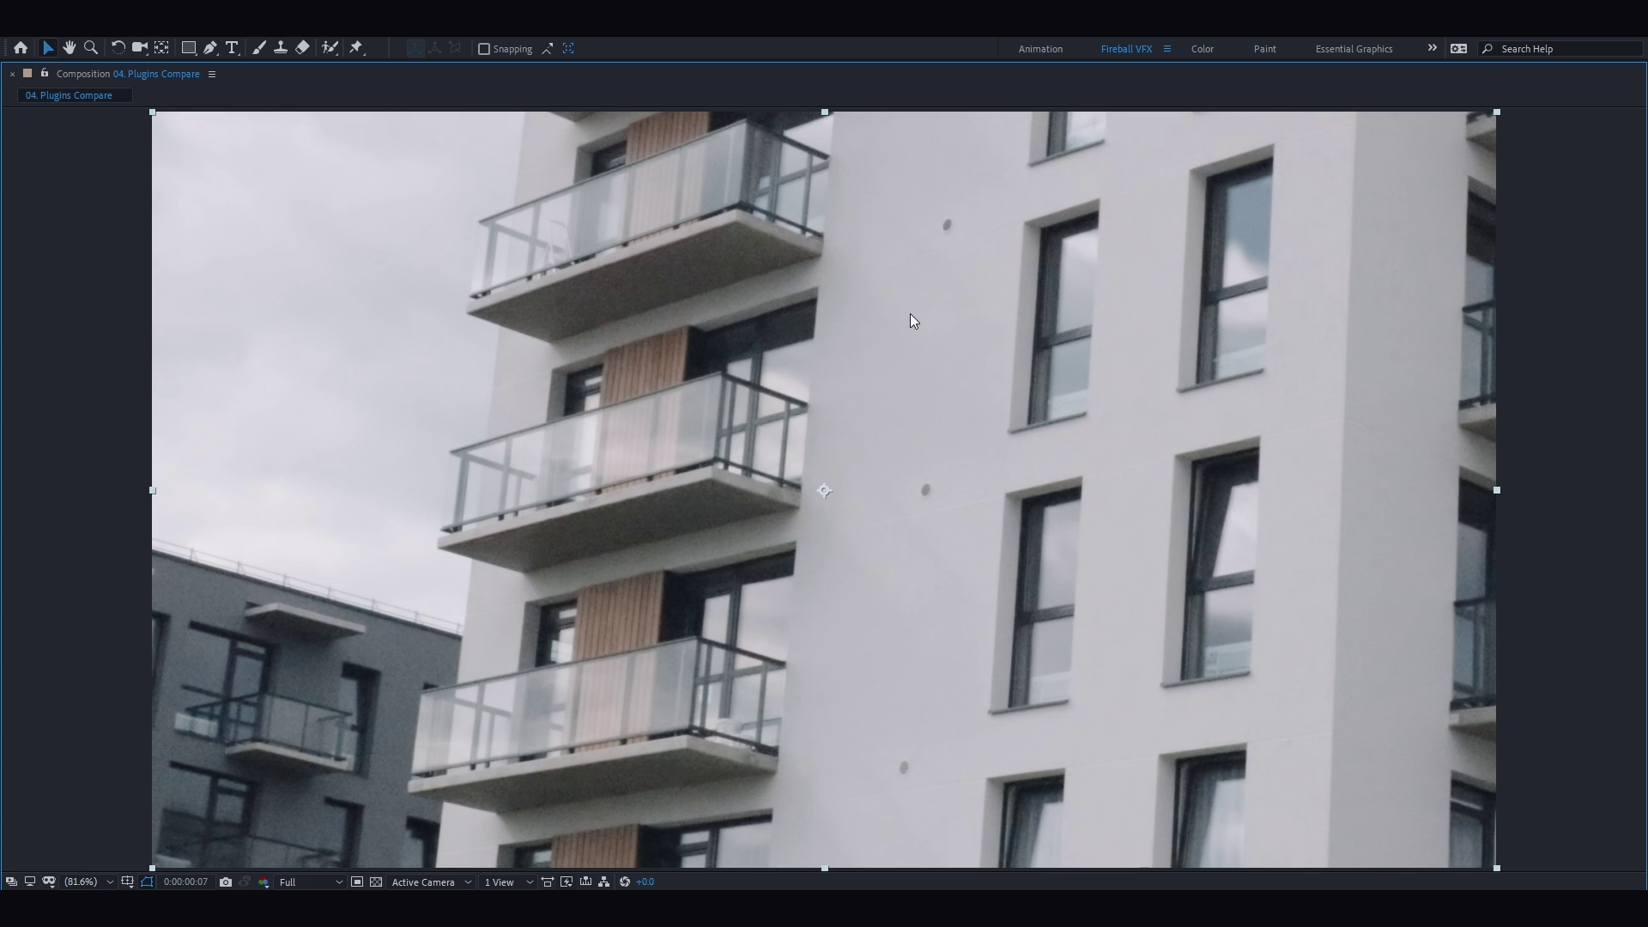
key(grave)
Apply Magic Bullet's Renoiser to the Neat Video layer and view the balcony at 200%
click(1537, 173)
text(renoiser)
drag(1540, 206, 566, 351)
key(period)
key(period)
key(period)
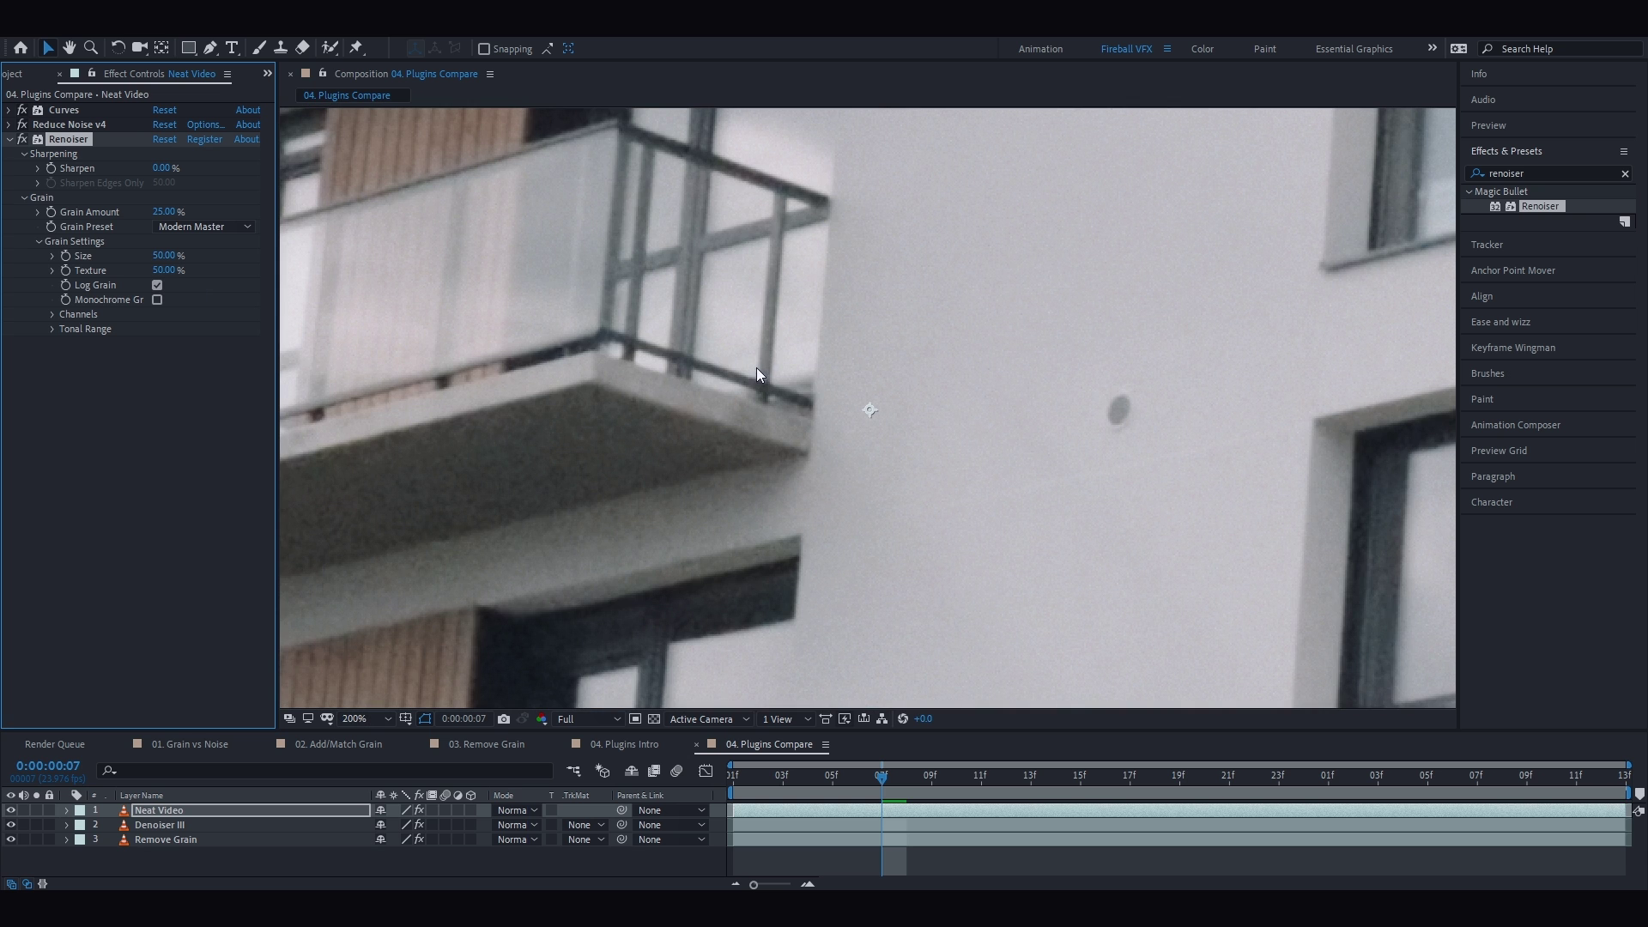
Set Renoiser's Grain Amount to 117% and its grain Size to 100%
click(164, 212)
text(117)
click(156, 257)
text(100)
key(Return)
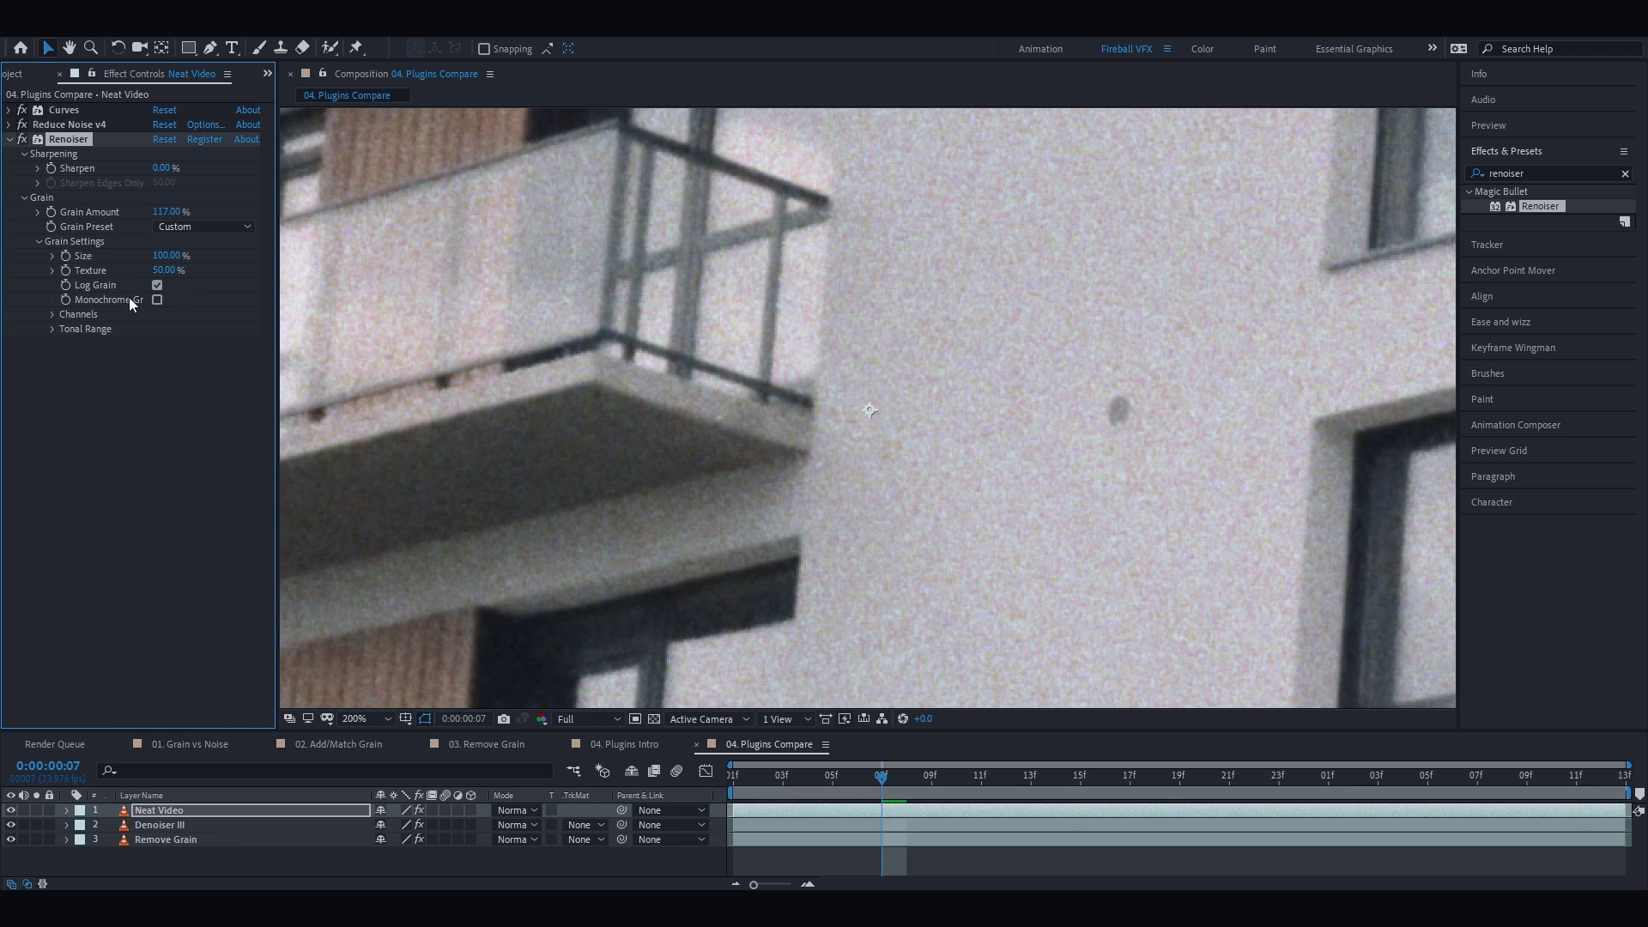
Try monochrome grain in Renoiser and look through its Channels, Tonal Range and Grain Preset options, keeping the Custom preset
click(158, 301)
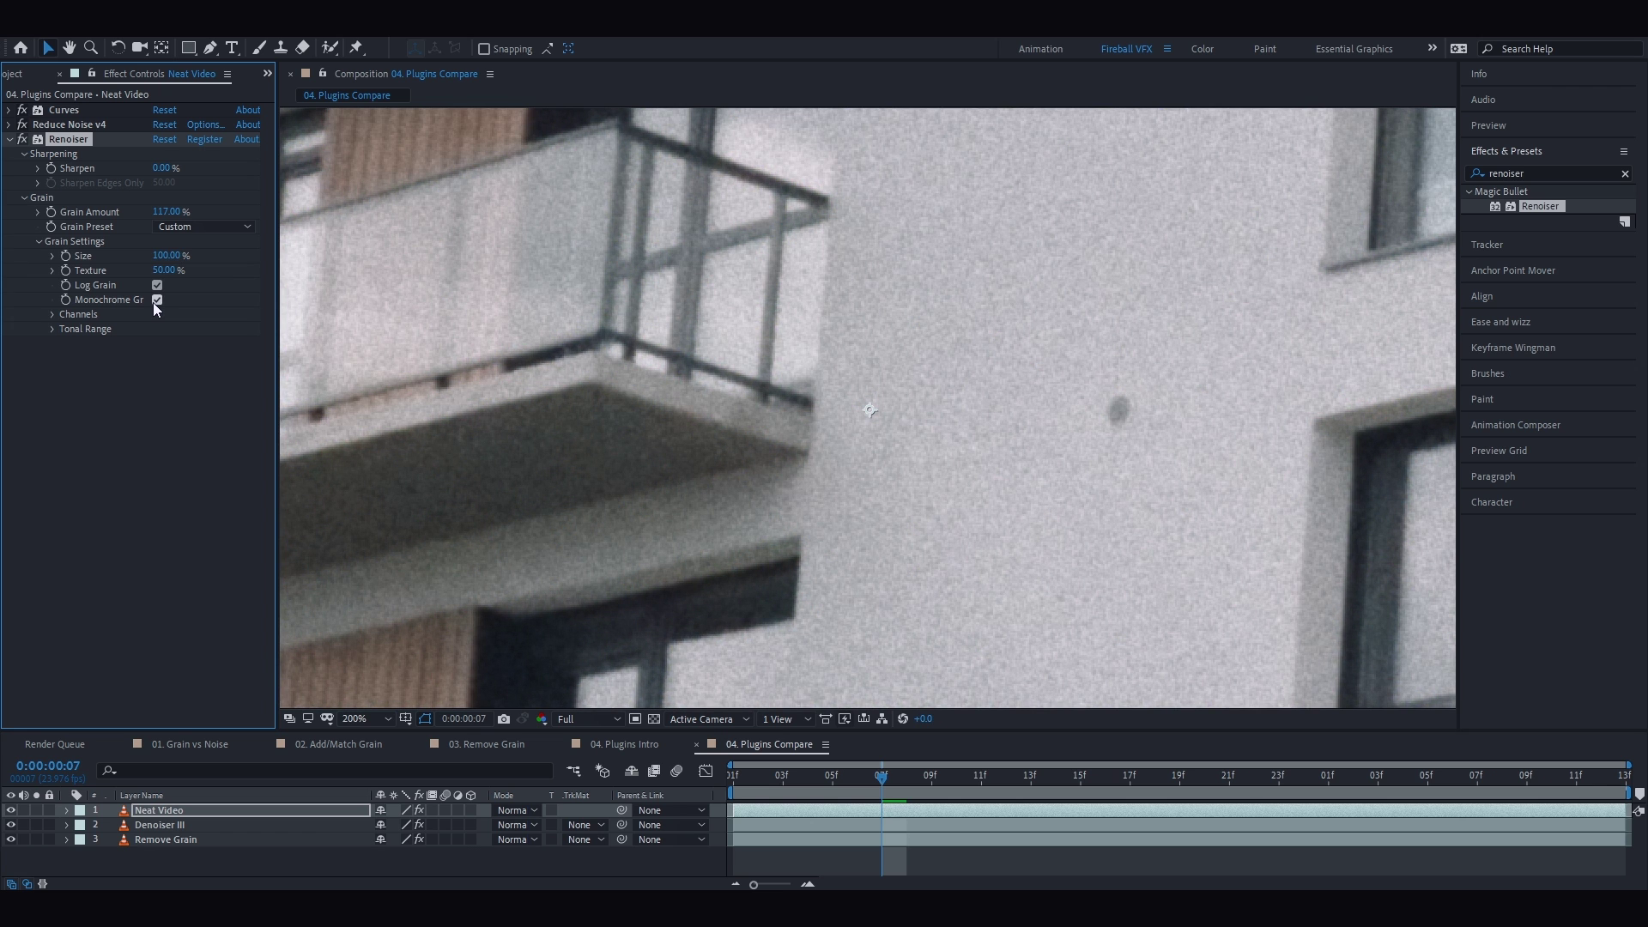
click(157, 300)
click(53, 315)
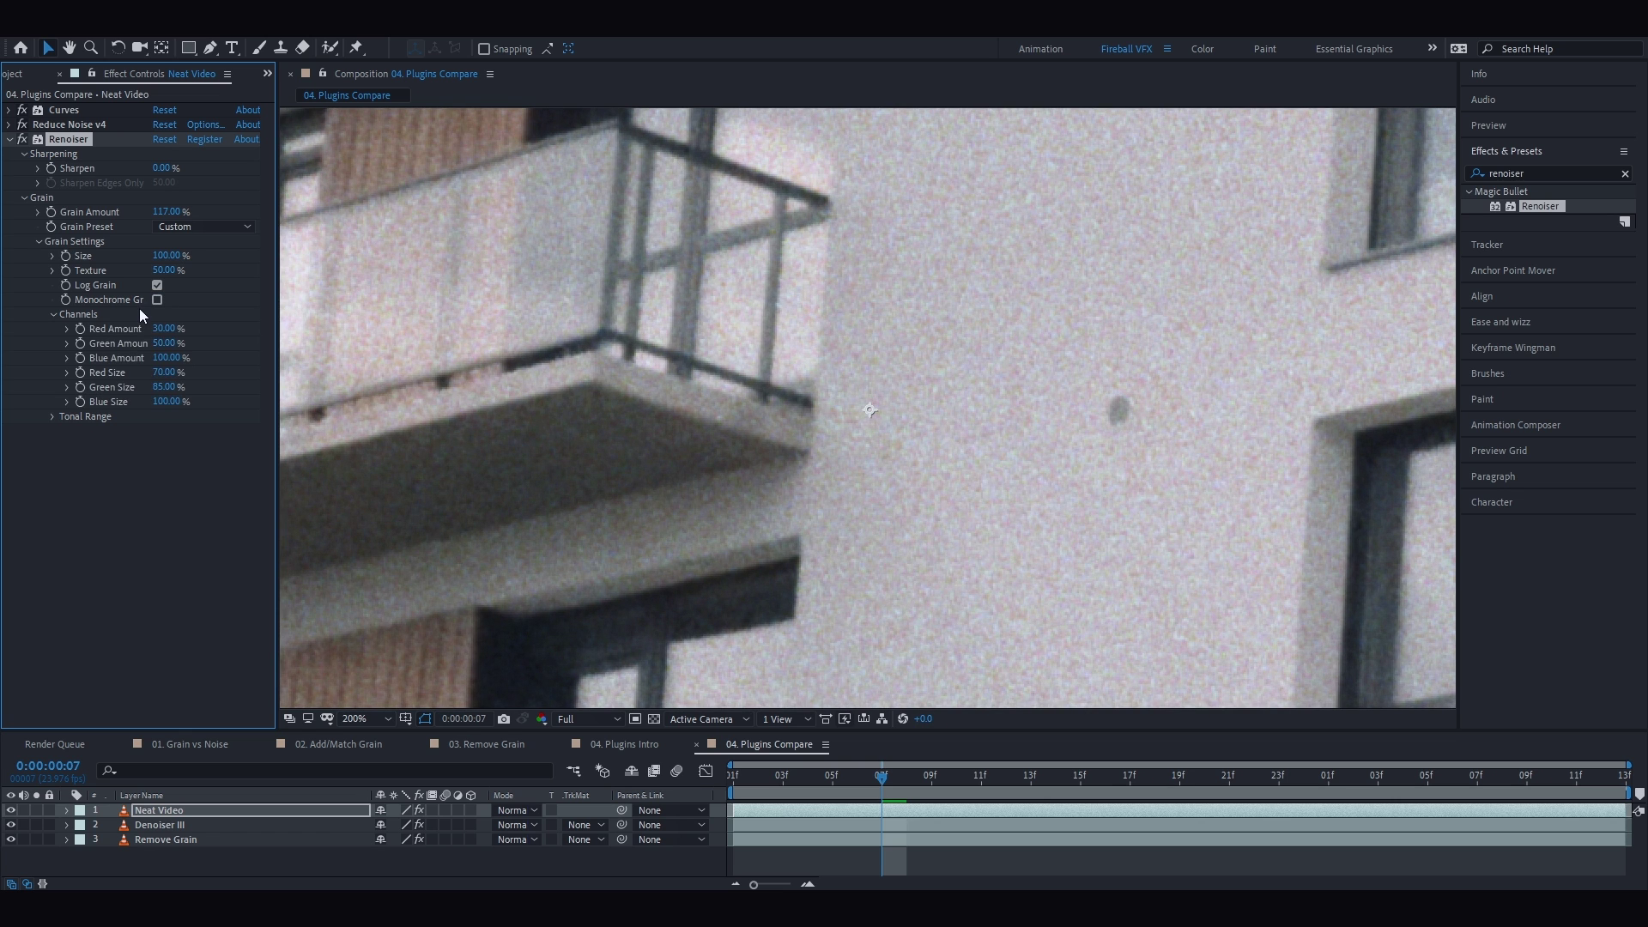
click(52, 417)
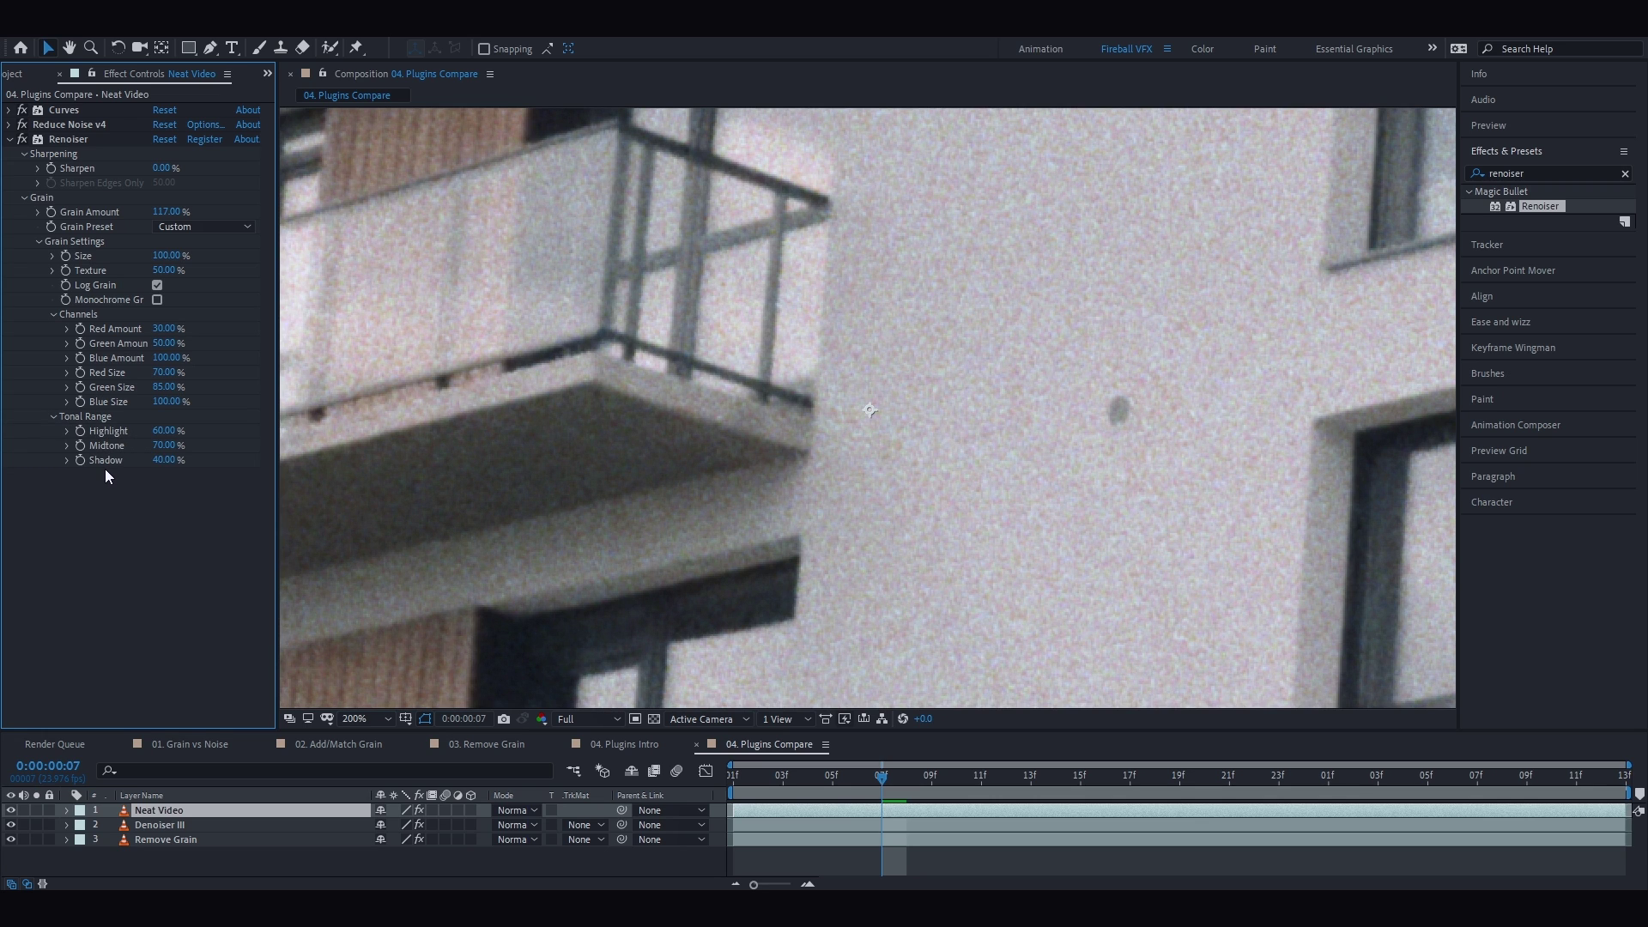
click(230, 225)
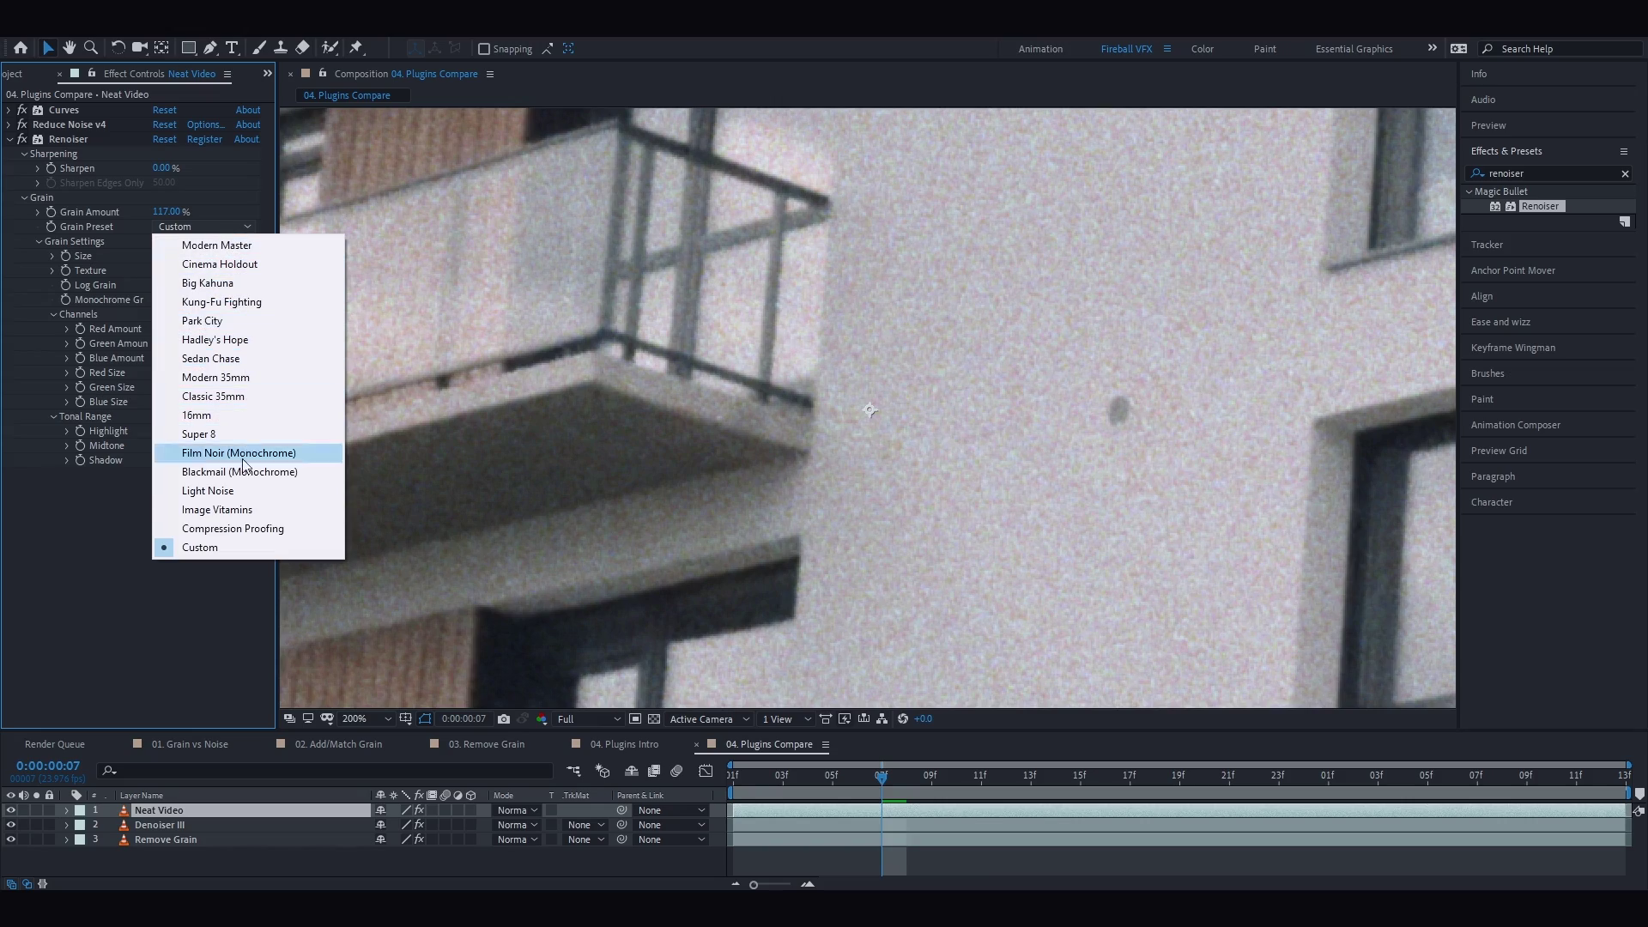
click(232, 547)
Search the effects for Add Grain
click(1545, 173)
text(add grain)
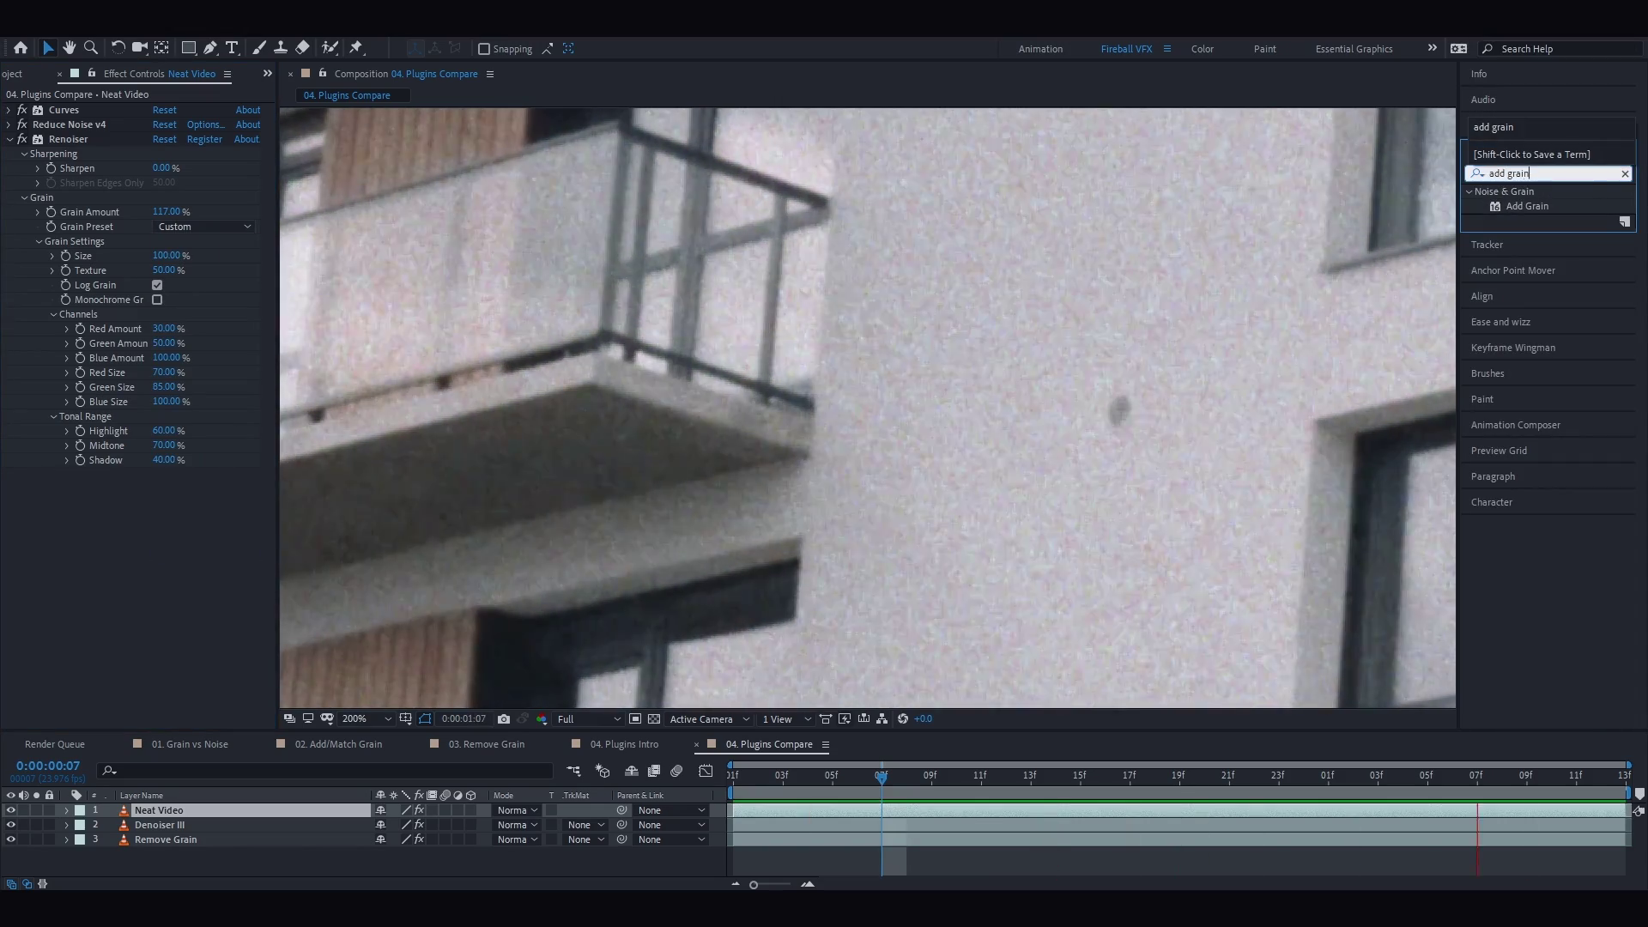